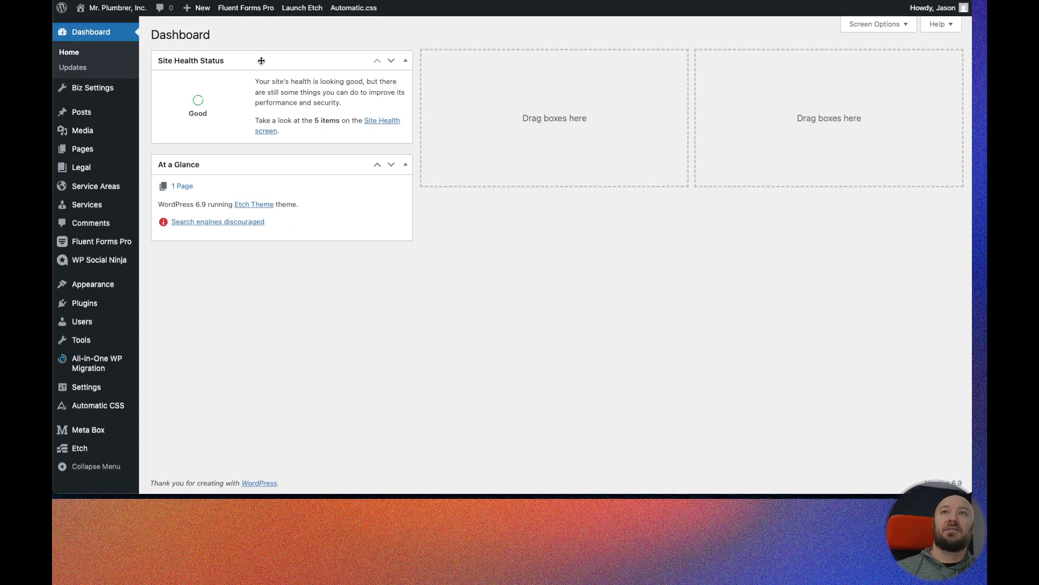
- Open the Home page from the site's page list in the Etch visual builder
{"action": "left_click", "coordinate": [130, 149]}
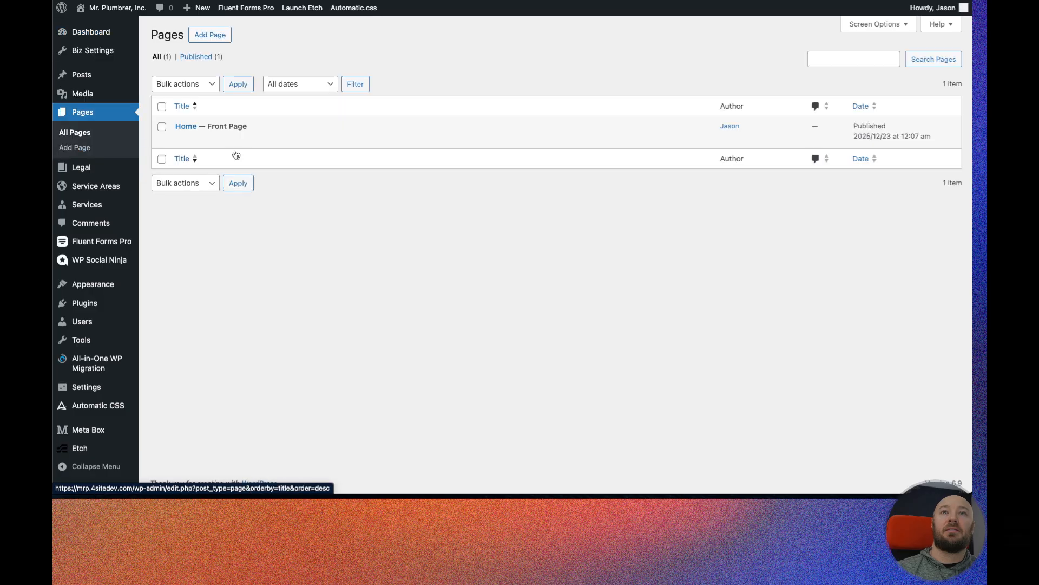
{"action": "left_click", "coordinate": [296, 140]}
{"action": "right_click", "coordinate": [295, 140]}
{"action": "left_click", "coordinate": [332, 144]}
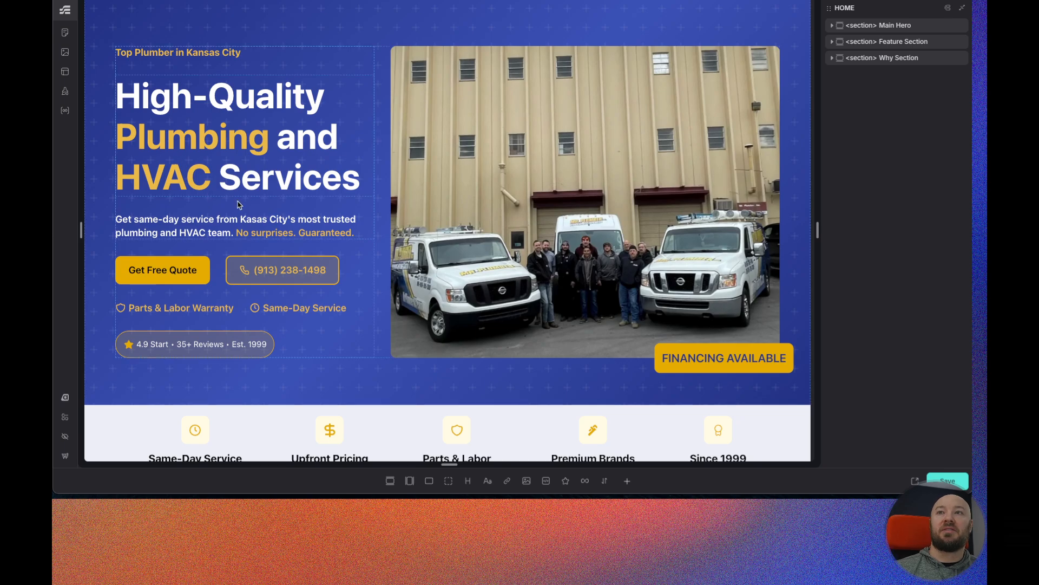
- Examine the section intros in the built page and the Figma design, from Why Choose Us down to Common Questions
{"action": "scroll", "coordinate": [281, 251], "scroll_direction": "down", "scroll_amount": 2}
{"action": "scroll", "coordinate": [287, 252], "scroll_direction": "down", "scroll_amount": 10}
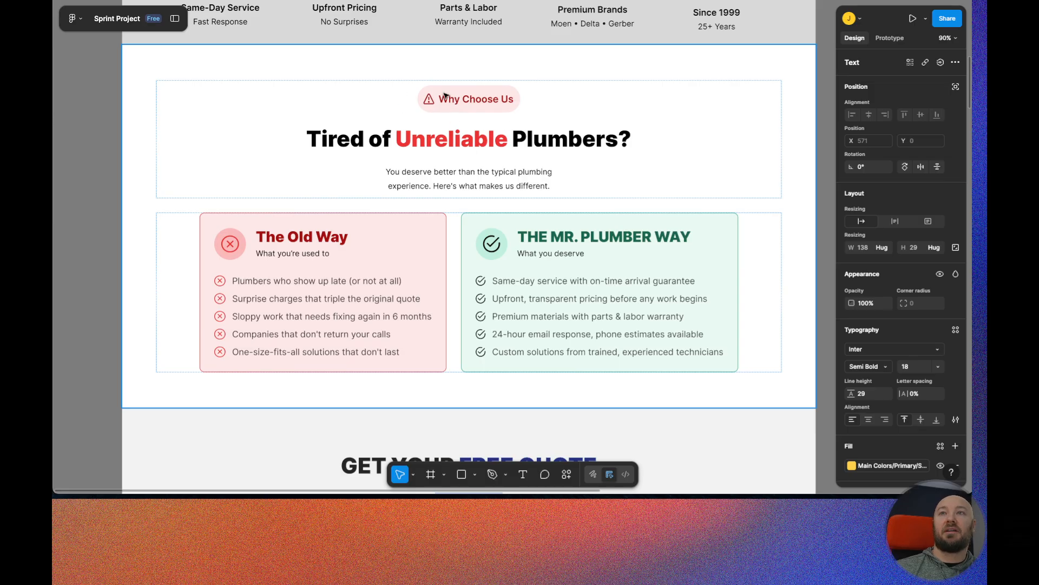
{"action": "scroll", "coordinate": [448, 102], "scroll_direction": "down", "scroll_amount": 4}
{"action": "scroll", "coordinate": [470, 251], "scroll_direction": "down", "scroll_amount": 1}
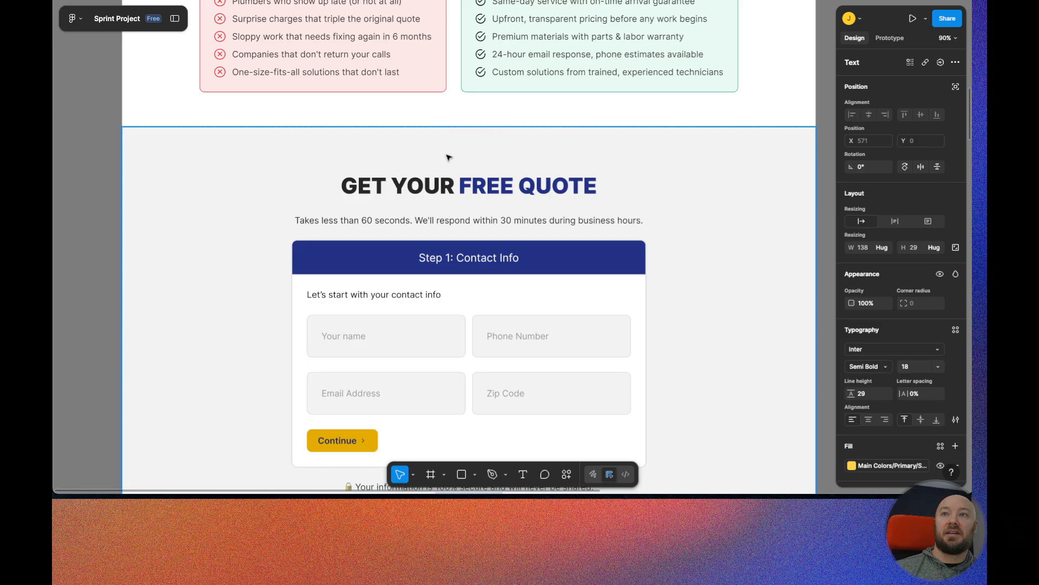
{"action": "scroll", "coordinate": [449, 168], "scroll_direction": "down", "scroll_amount": 4}
{"action": "scroll", "coordinate": [440, 164], "scroll_direction": "down", "scroll_amount": 4}
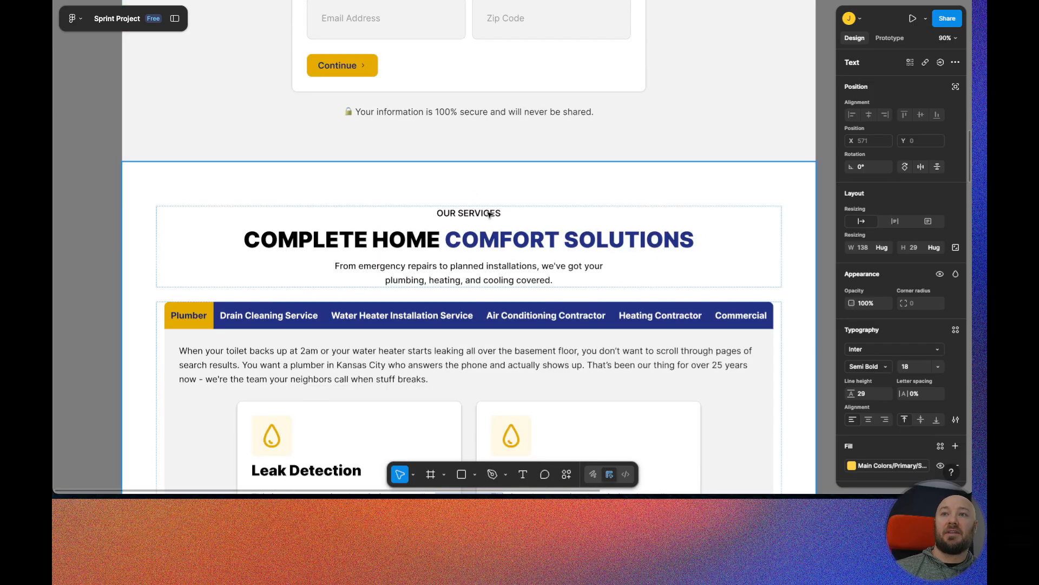
{"action": "scroll", "coordinate": [439, 214], "scroll_direction": "down", "scroll_amount": 7}
{"action": "scroll", "coordinate": [436, 213], "scroll_direction": "down", "scroll_amount": 10}
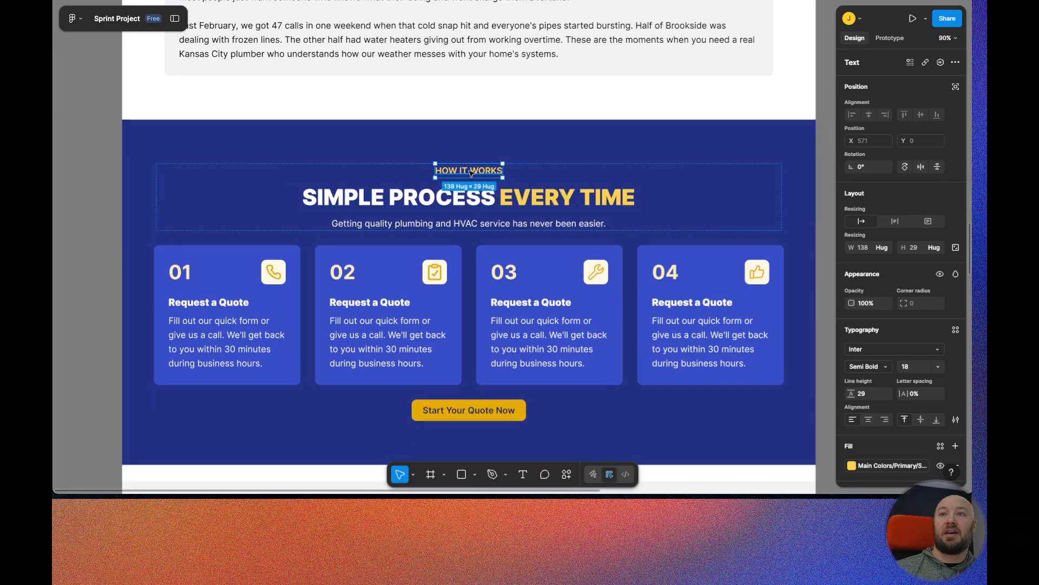
{"action": "scroll", "coordinate": [434, 194], "scroll_direction": "down", "scroll_amount": 3}
{"action": "scroll", "coordinate": [433, 194], "scroll_direction": "down", "scroll_amount": 5}
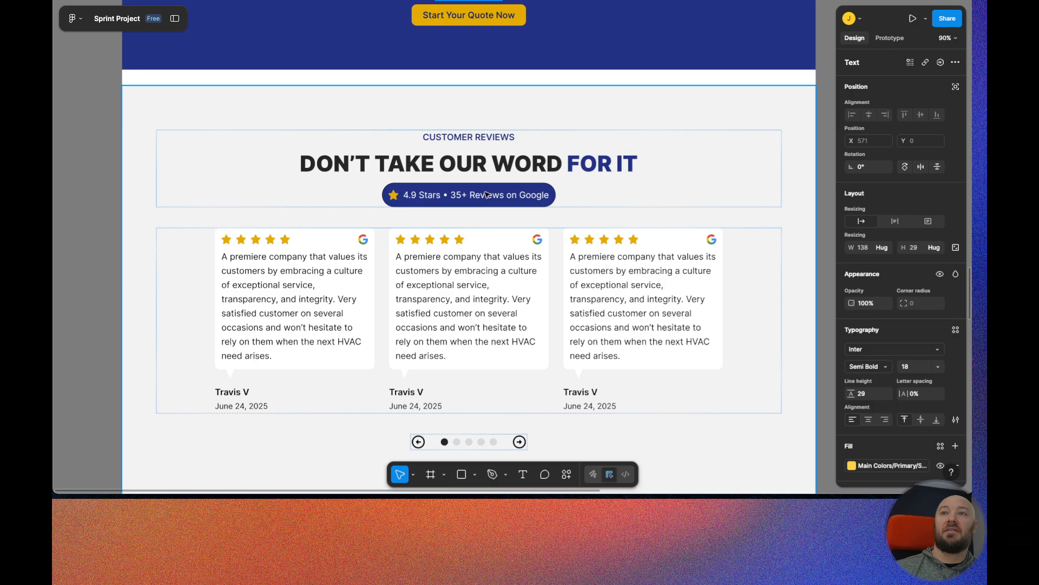
{"action": "scroll", "coordinate": [487, 194], "scroll_direction": "down", "scroll_amount": 7}
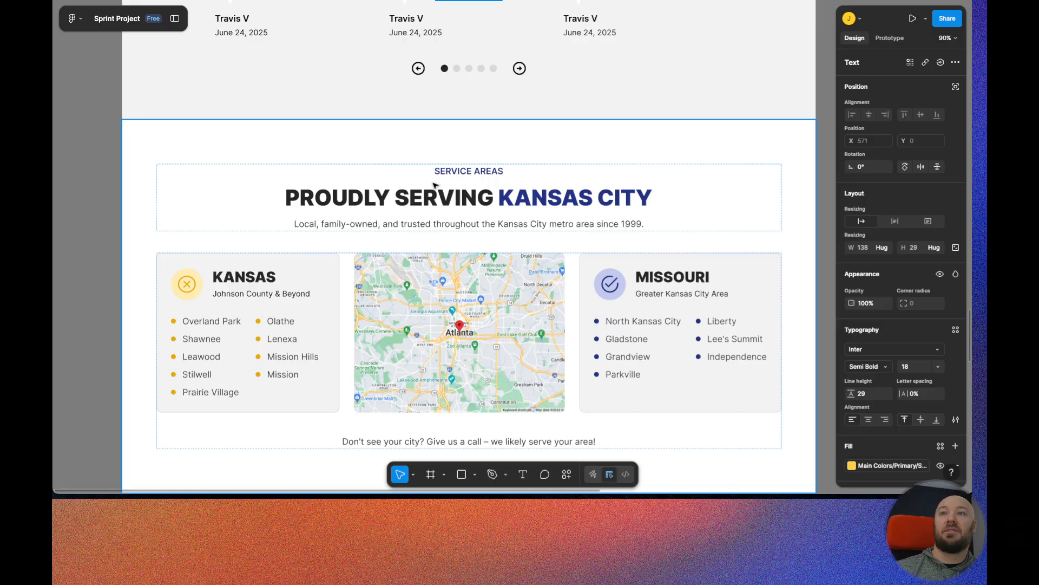
{"action": "scroll", "coordinate": [454, 184], "scroll_direction": "down", "scroll_amount": 9}
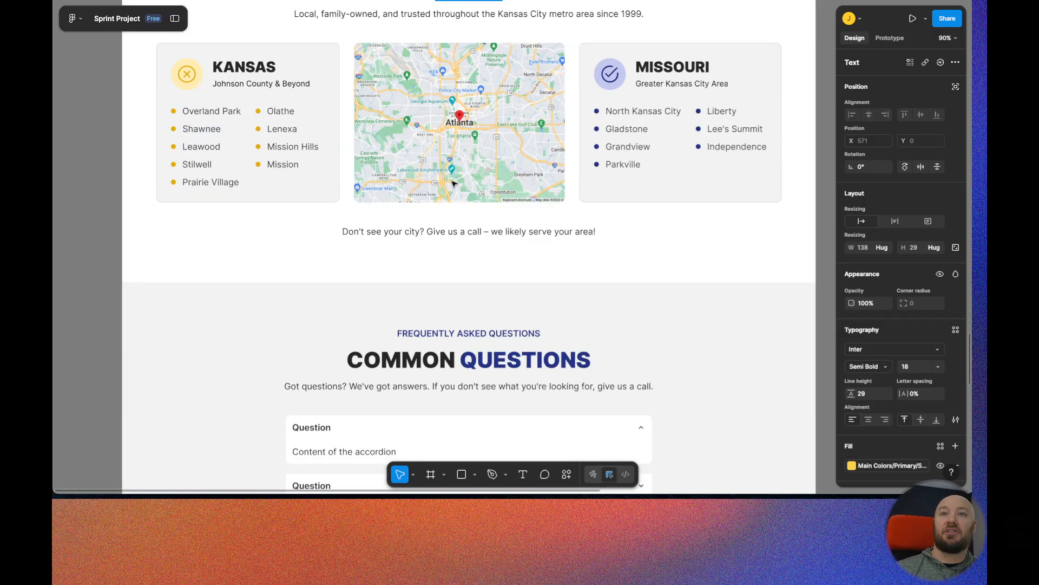
{"action": "scroll", "coordinate": [470, 264], "scroll_direction": "up", "scroll_amount": 20}
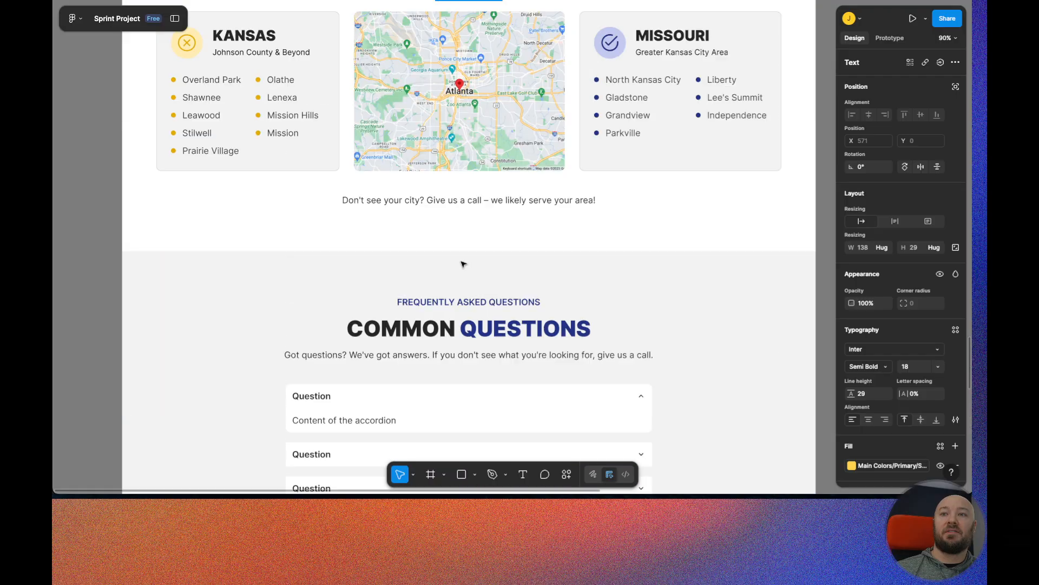
{"action": "scroll", "coordinate": [460, 263], "scroll_direction": "up", "scroll_amount": 20}
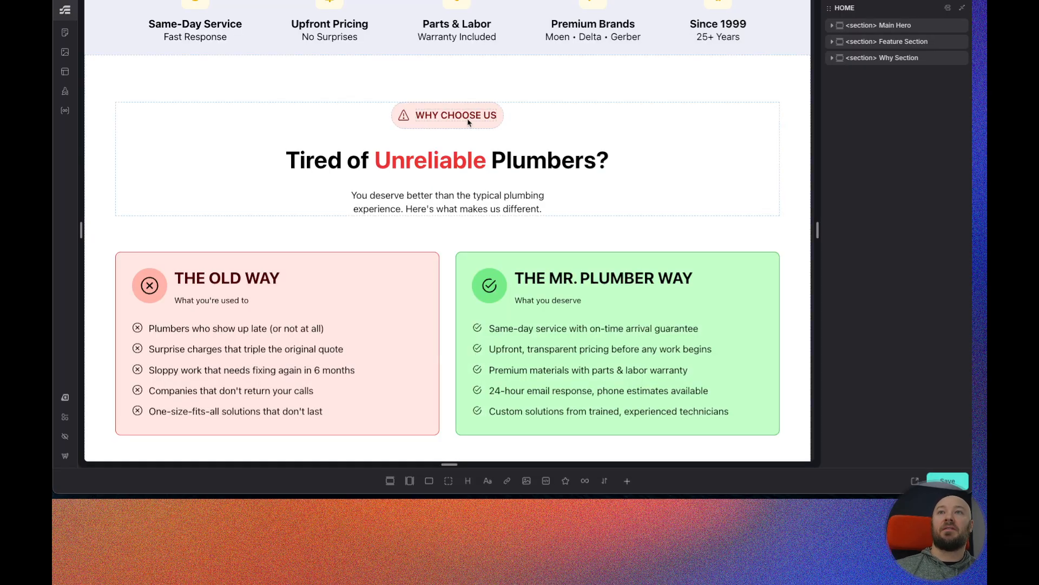
- Rename the Intro div inside the Why Section to "Section Intro"
{"action": "left_click", "coordinate": [582, 121]}
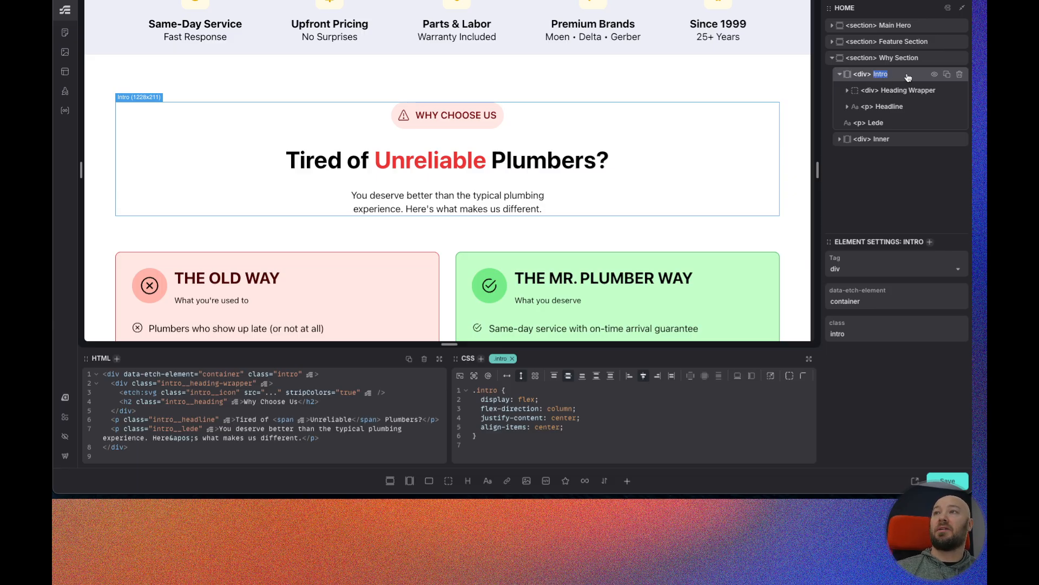
{"action": "key", "text": "Home"}
{"action": "type", "text": "Sec"}
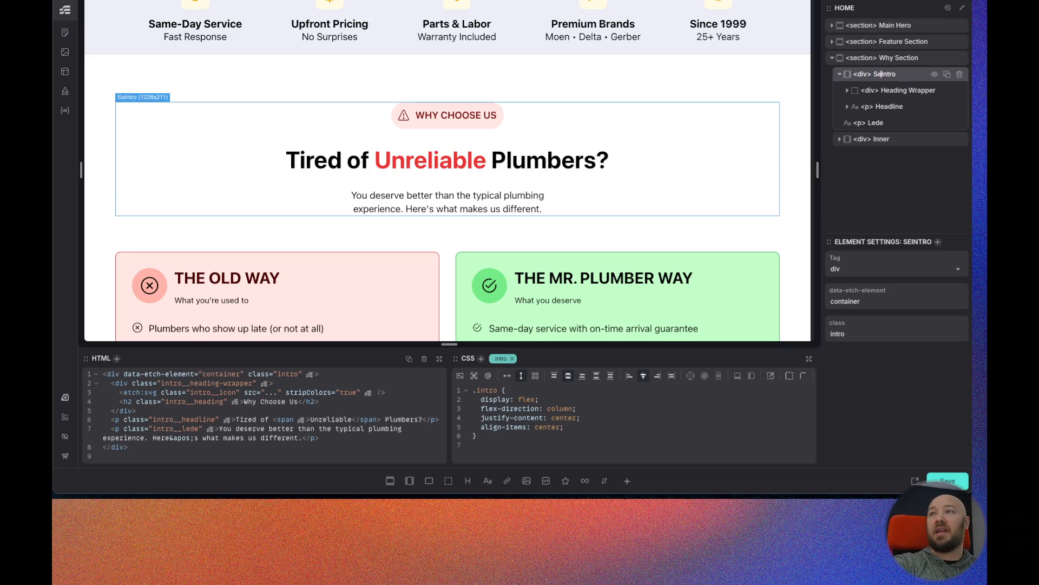
{"action": "type", "text": "tion"}
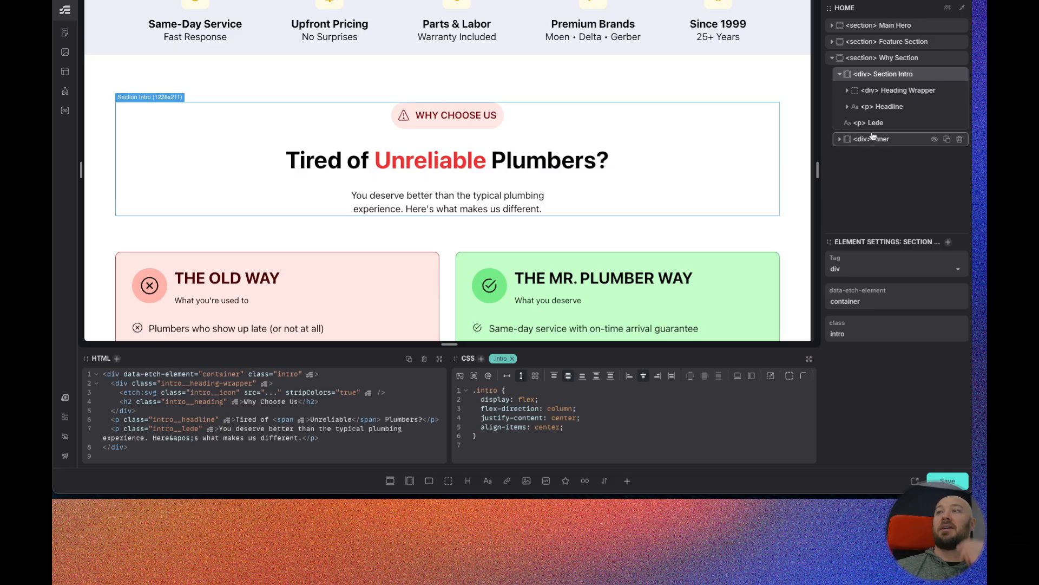
- Examine the markup and CSS of the section intro's heading wrapper, icon, heading, headline and lede
{"action": "left_click", "coordinate": [847, 90]}
{"action": "left_click", "coordinate": [894, 93]}
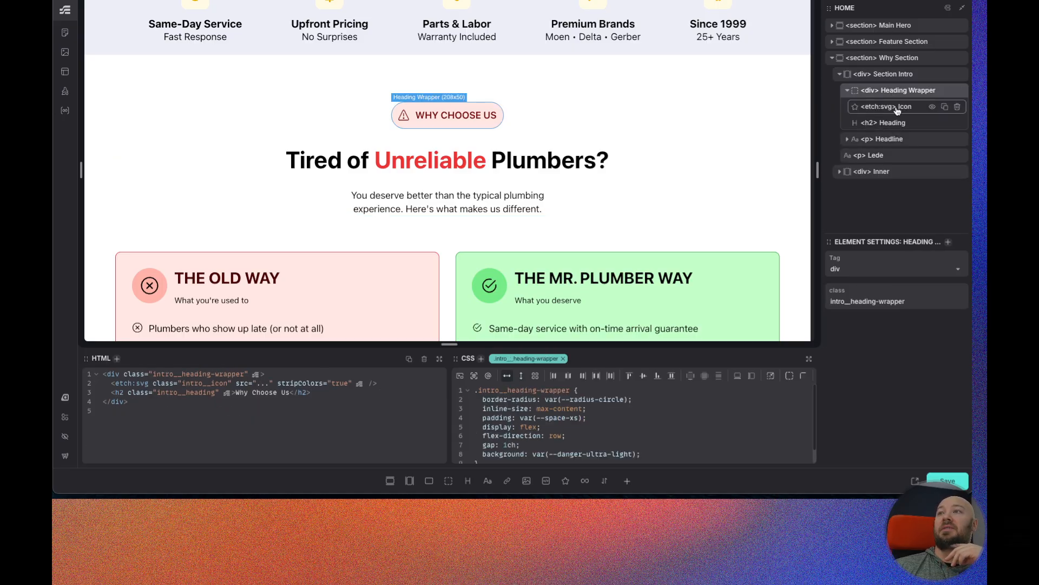
{"action": "left_click", "coordinate": [889, 110]}
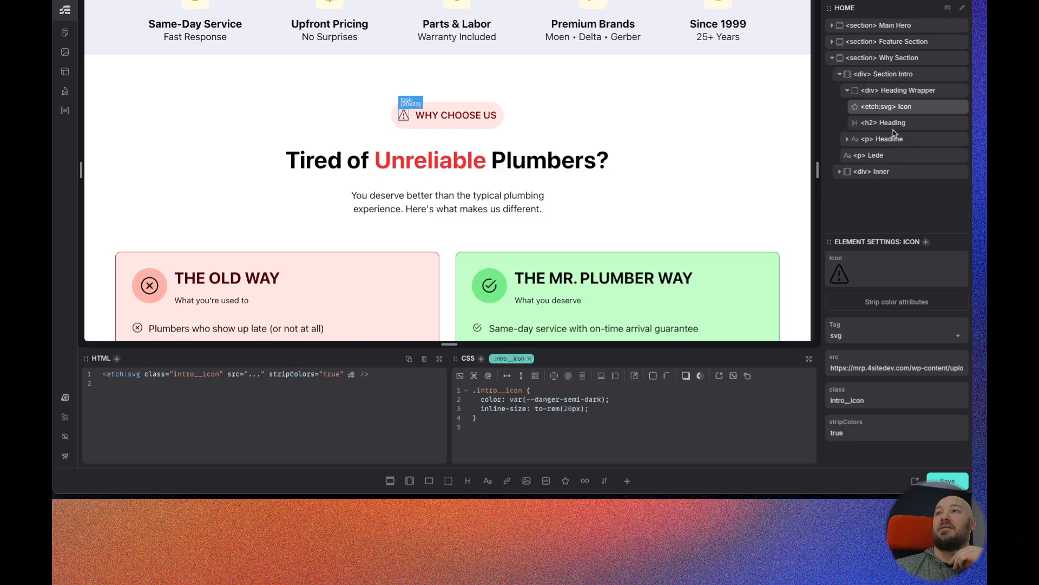
{"action": "left_click", "coordinate": [894, 127]}
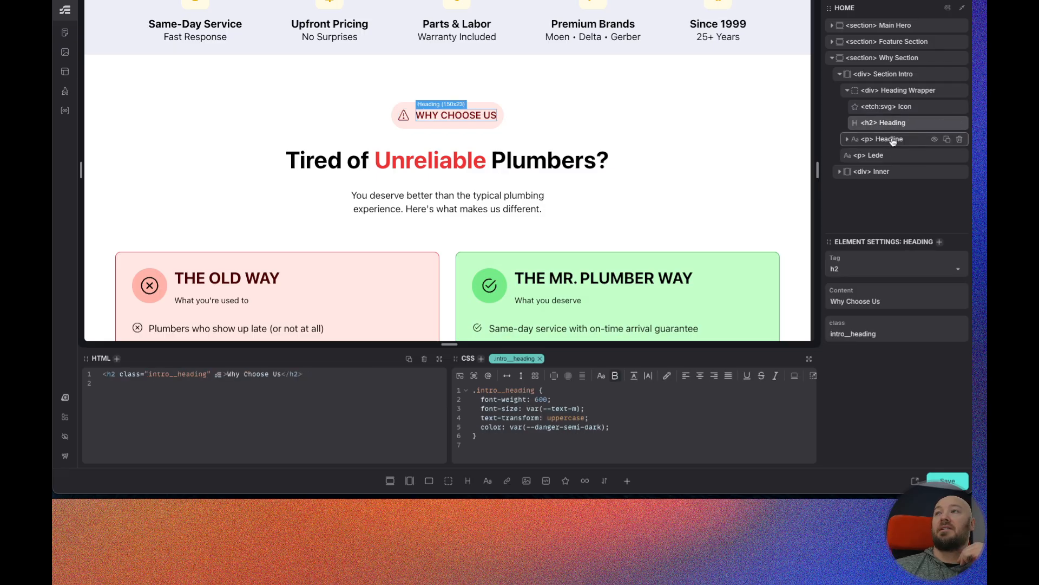
{"action": "left_click", "coordinate": [893, 139]}
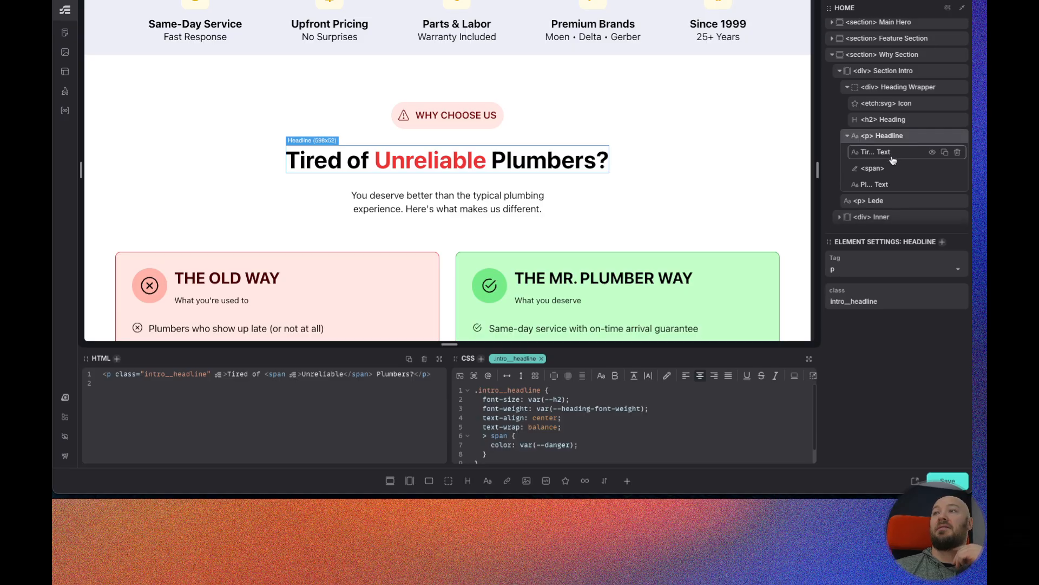
{"action": "scroll", "coordinate": [888, 154], "scroll_direction": "down", "scroll_amount": 1}
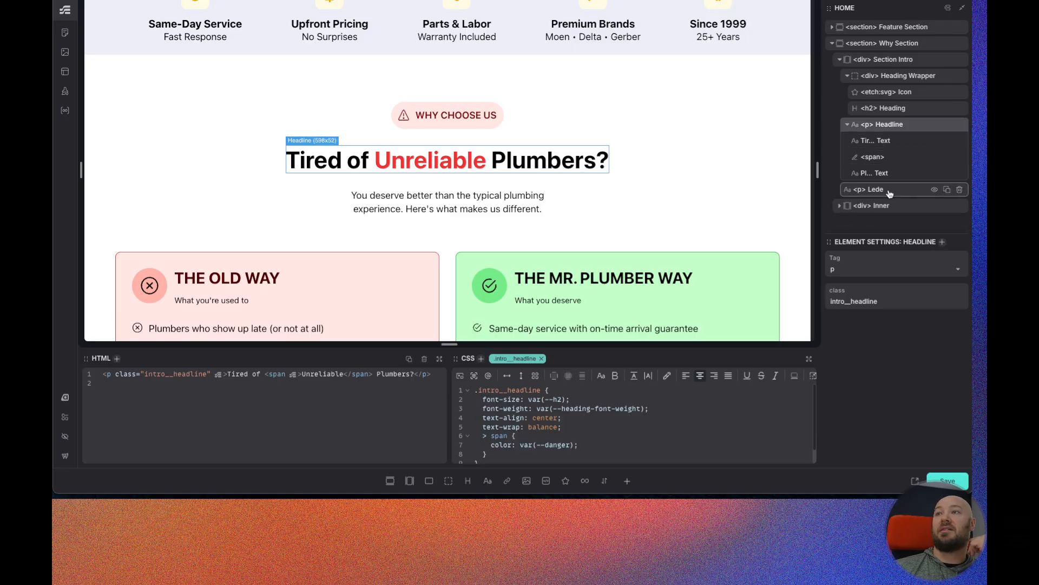
{"action": "left_click", "coordinate": [890, 192]}
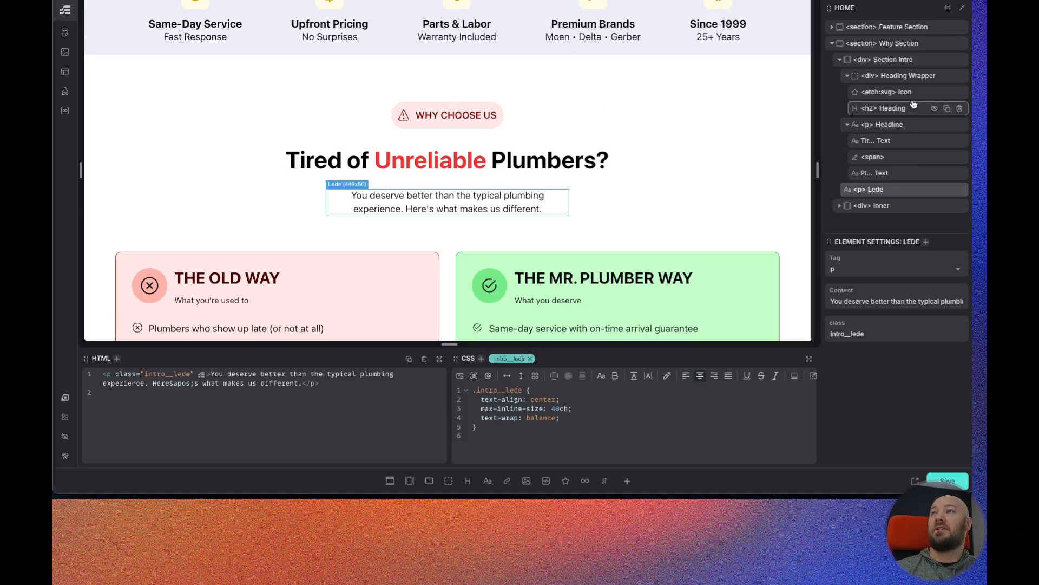
- Convert the Section Intro div into a reusable component
{"action": "left_click", "coordinate": [894, 61]}
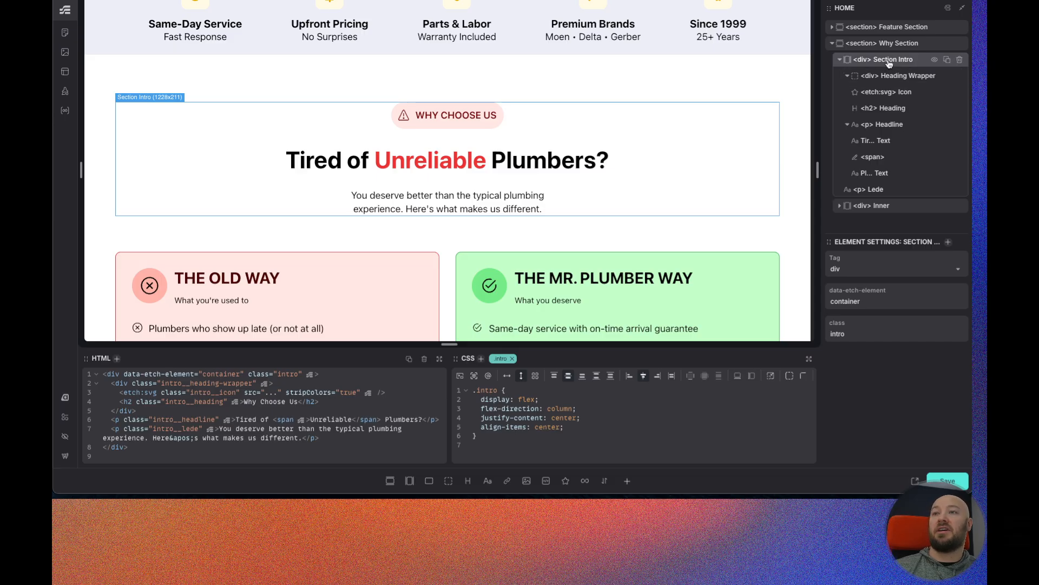
{"action": "right_click", "coordinate": [889, 63]}
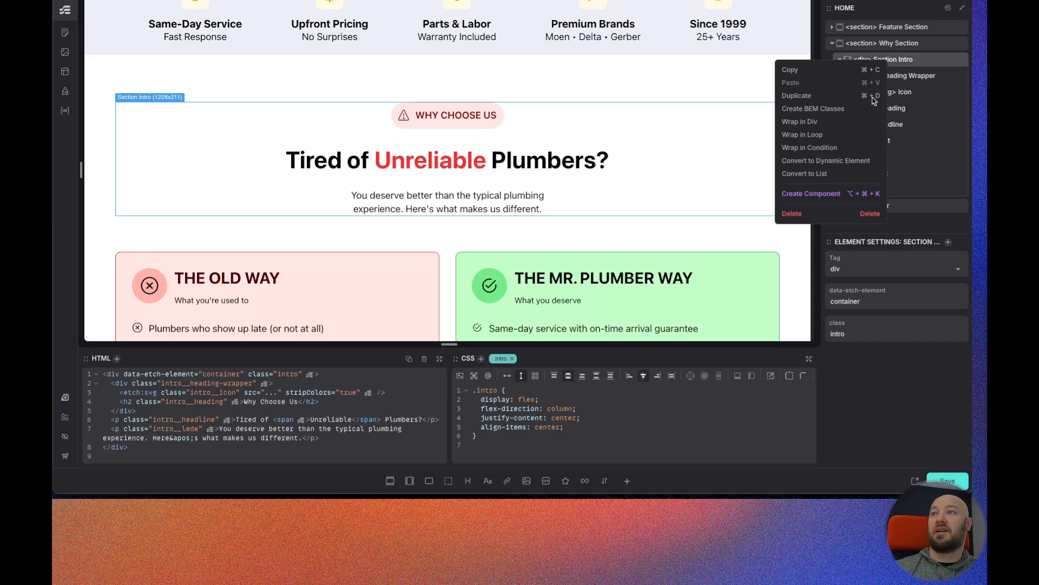
{"action": "left_click", "coordinate": [811, 194]}
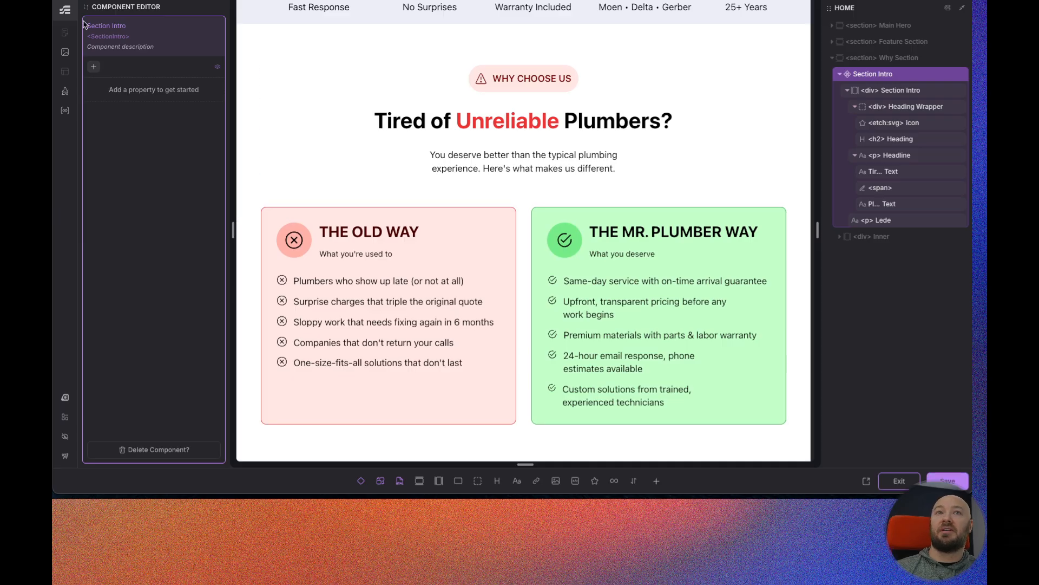
{"action": "left_click_drag", "start_coordinate": [130, 27], "coordinate": [87, 28]}
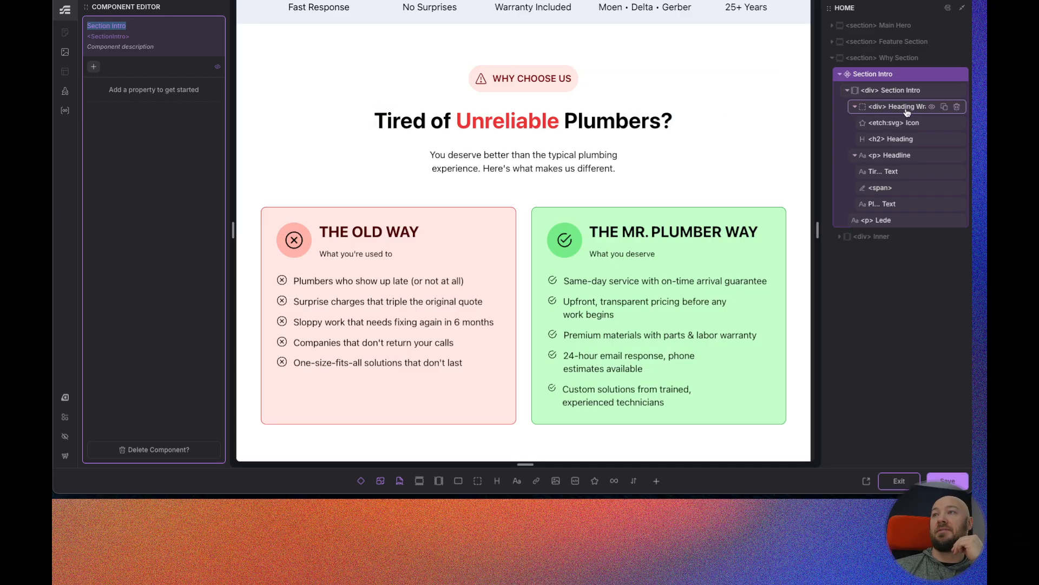
- Rename the component's headline paragraph to "Marketing Headline" and its h2 heading to "SEO Heading"
{"action": "left_click", "coordinate": [906, 140]}
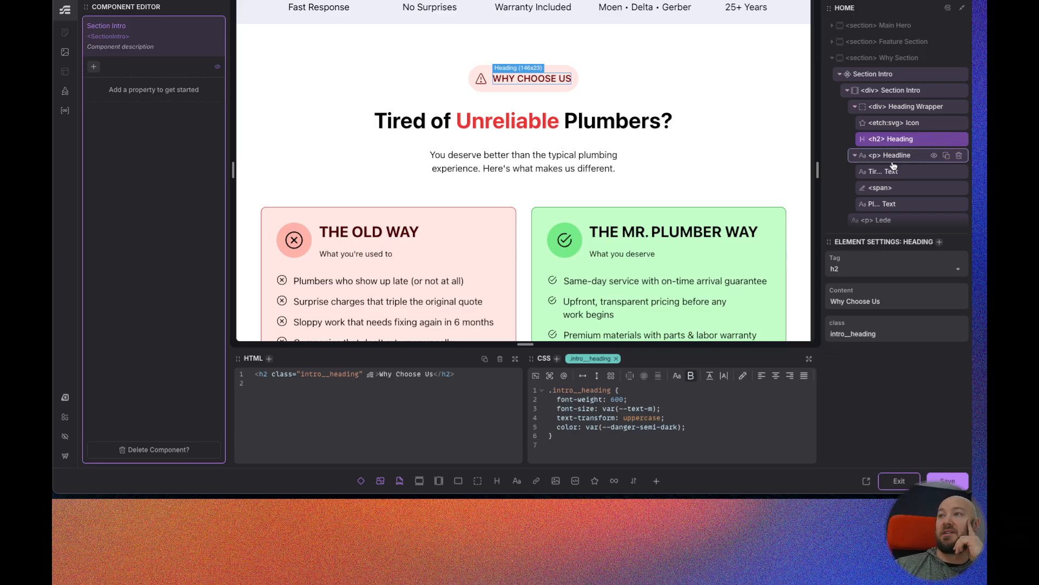
{"action": "left_click", "coordinate": [885, 157]}
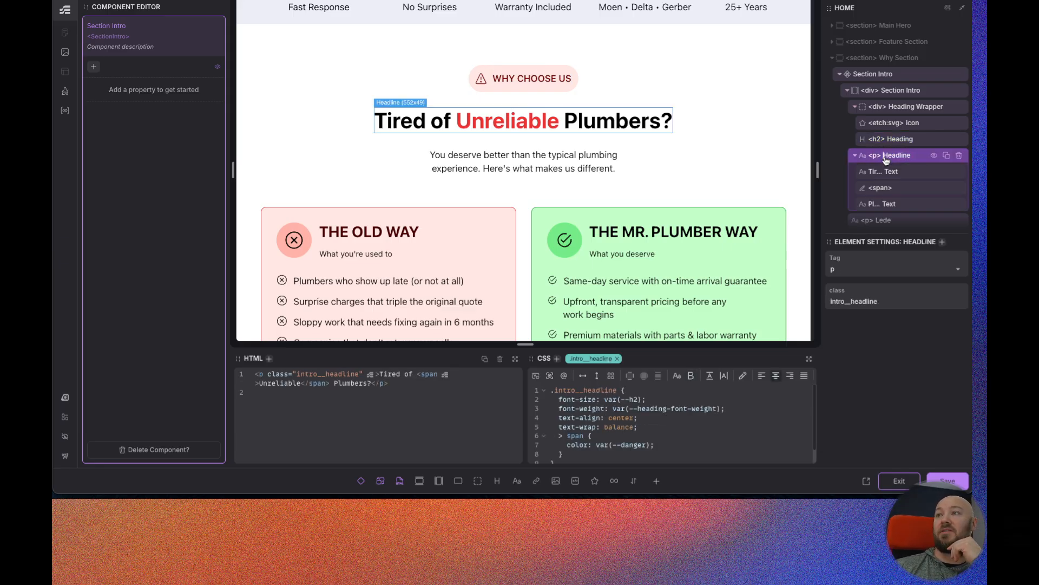
{"action": "double_click", "coordinate": [896, 162]}
{"action": "type", "text": "Marketing"}
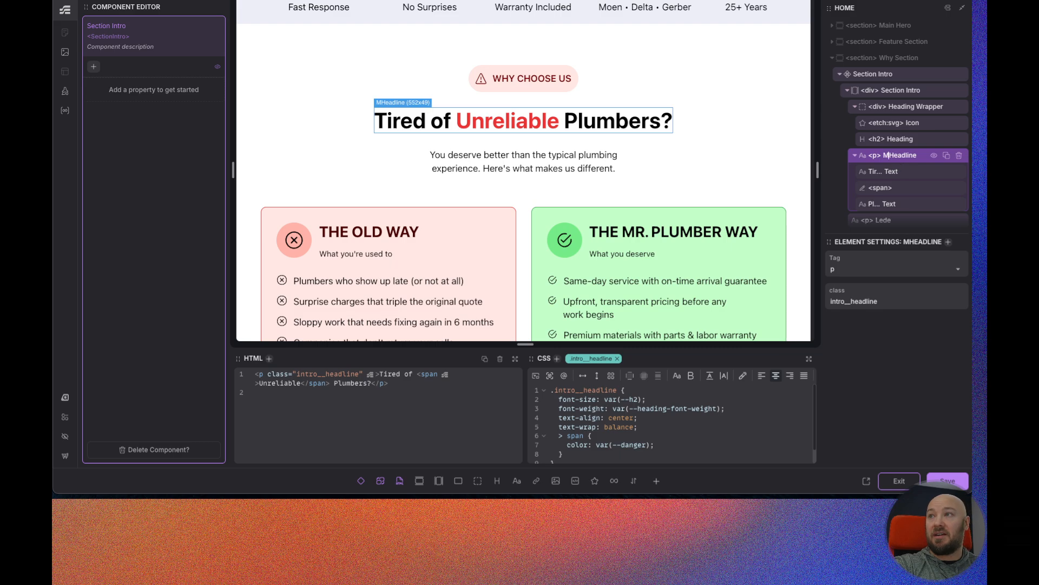
{"action": "double_click", "coordinate": [888, 140]}
{"action": "type", "text": "SEO"}
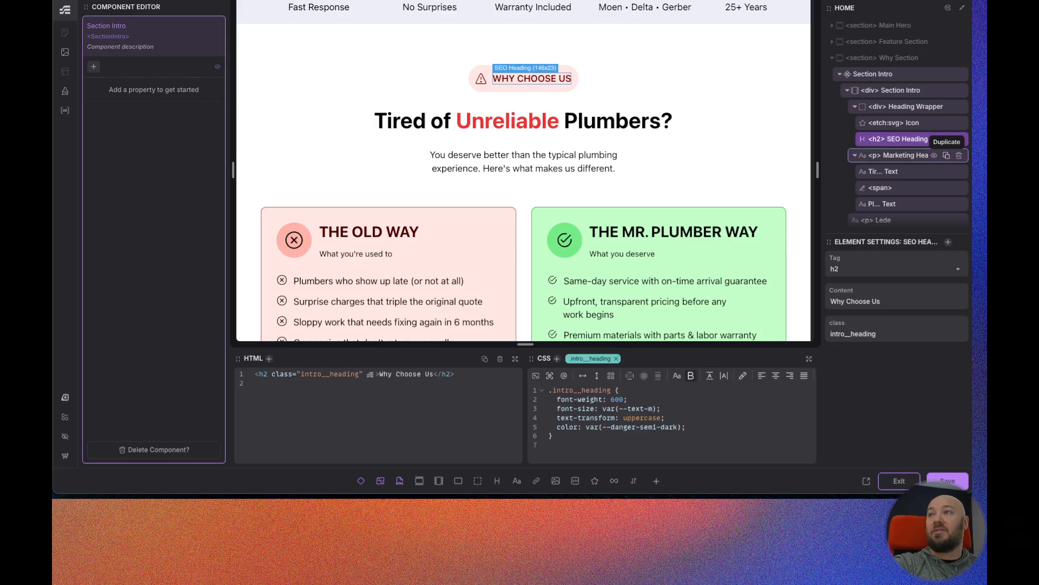
- Duplicate the SEO Heading and move the copy out of the Heading Wrapper, directly above the Marketing Headline
{"action": "left_click", "coordinate": [910, 156]}
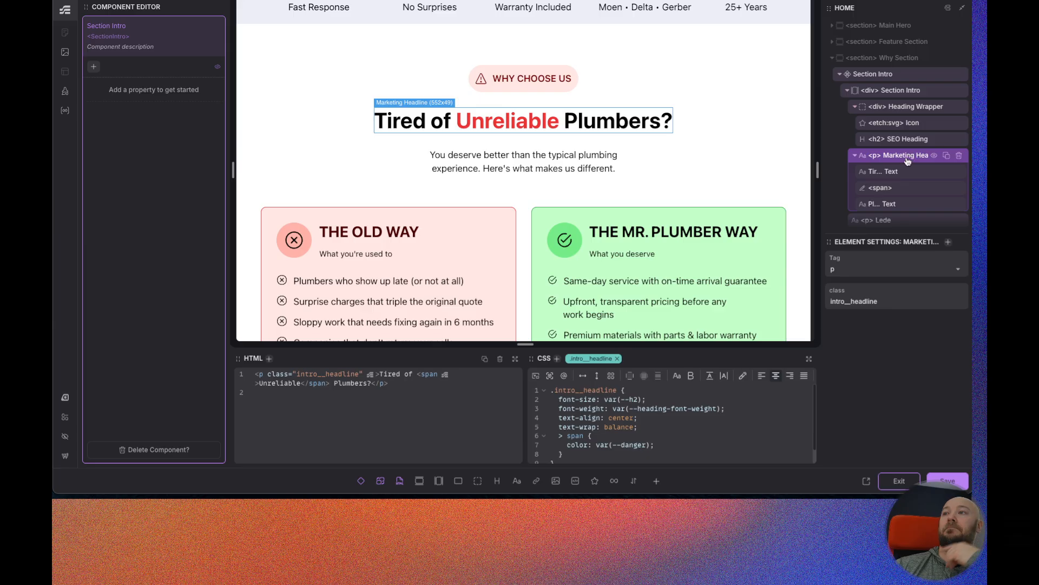
{"action": "scroll", "coordinate": [909, 162], "scroll_direction": "down", "scroll_amount": 1}
{"action": "scroll", "coordinate": [893, 157], "scroll_direction": "up", "scroll_amount": 1}
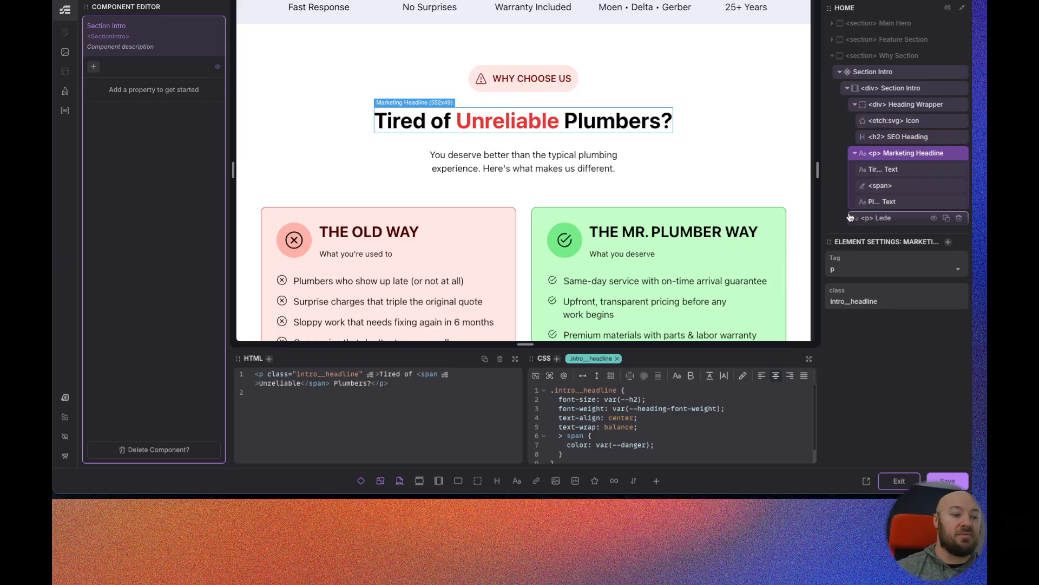
{"action": "left_click", "coordinate": [899, 139]}
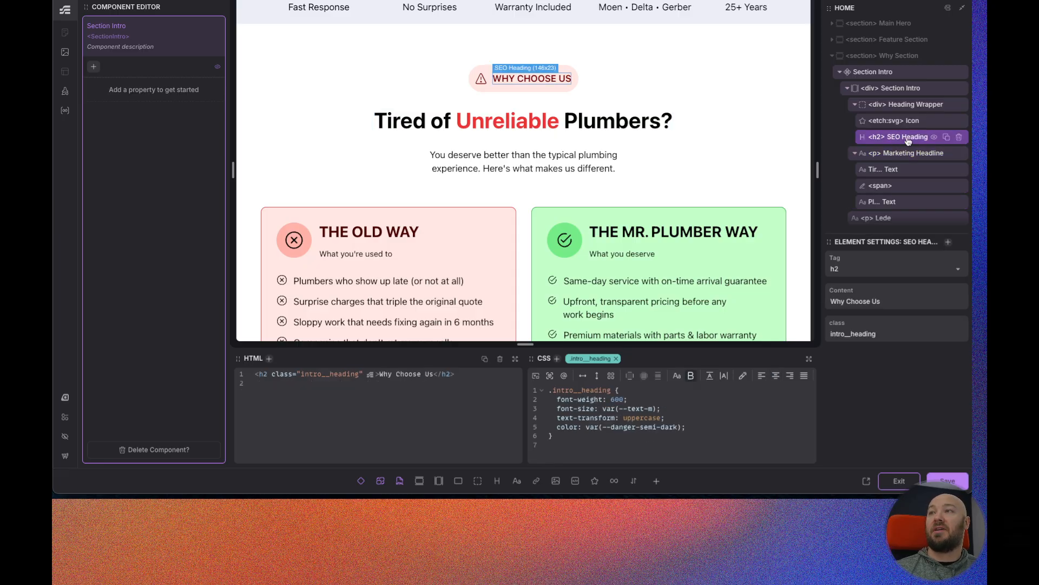
{"action": "left_click", "coordinate": [947, 138]}
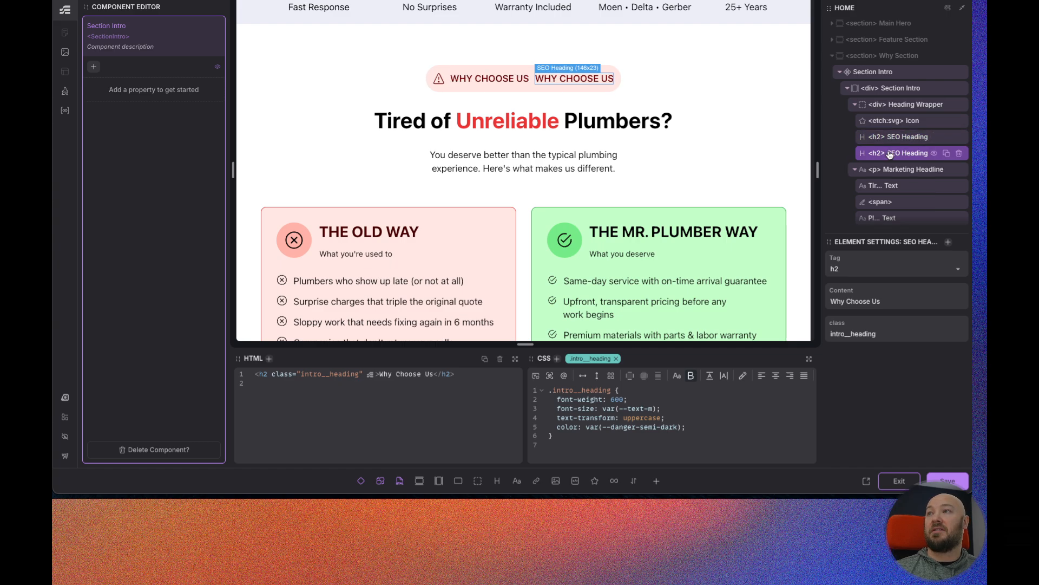
{"action": "left_click_drag", "start_coordinate": [889, 151], "coordinate": [913, 161]}
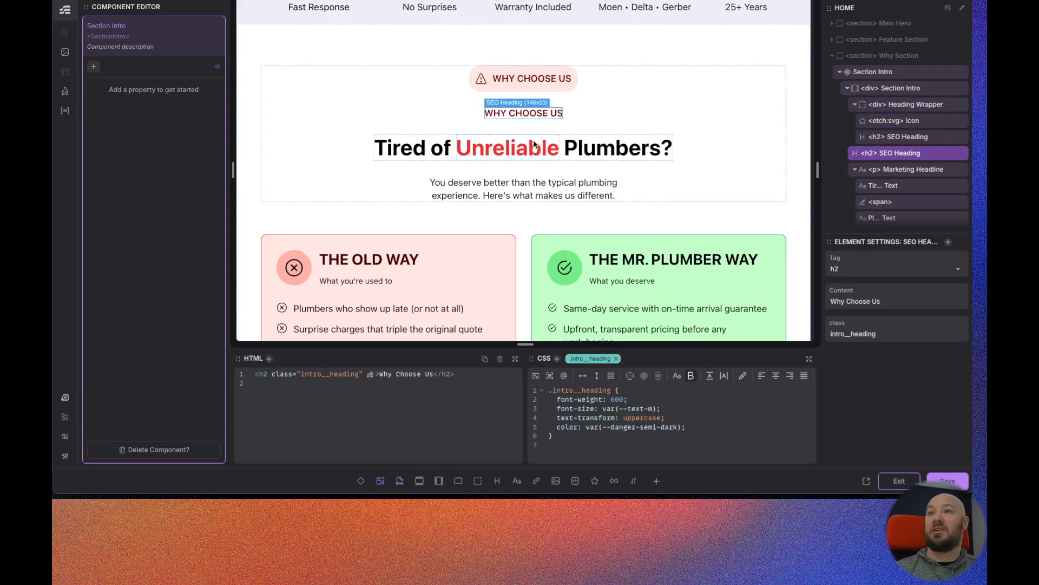
- Duplicate the Marketing Headline paragraph together with its text and span children
{"action": "left_click", "coordinate": [877, 173]}
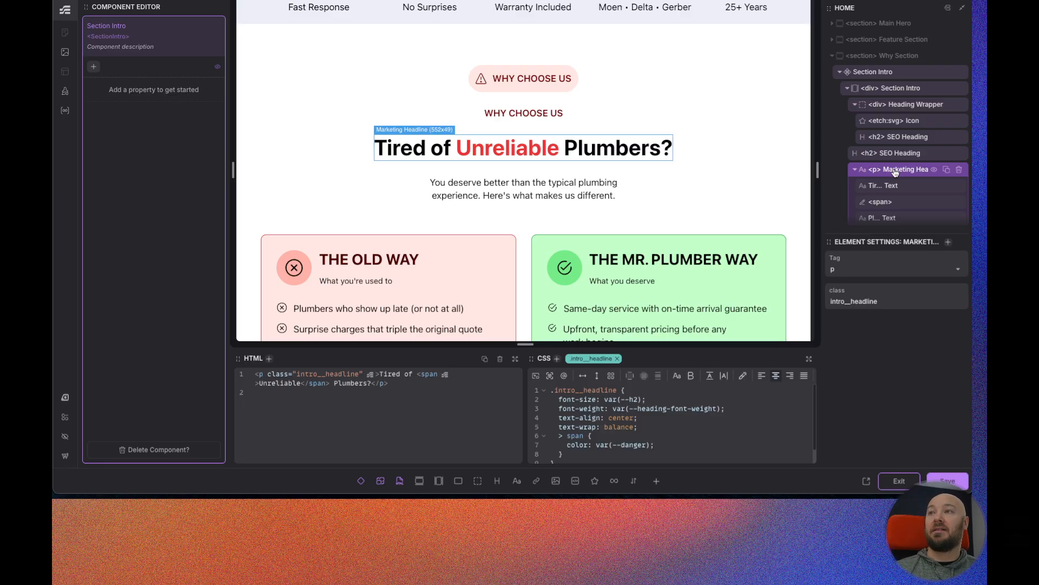
{"action": "left_click", "coordinate": [946, 171]}
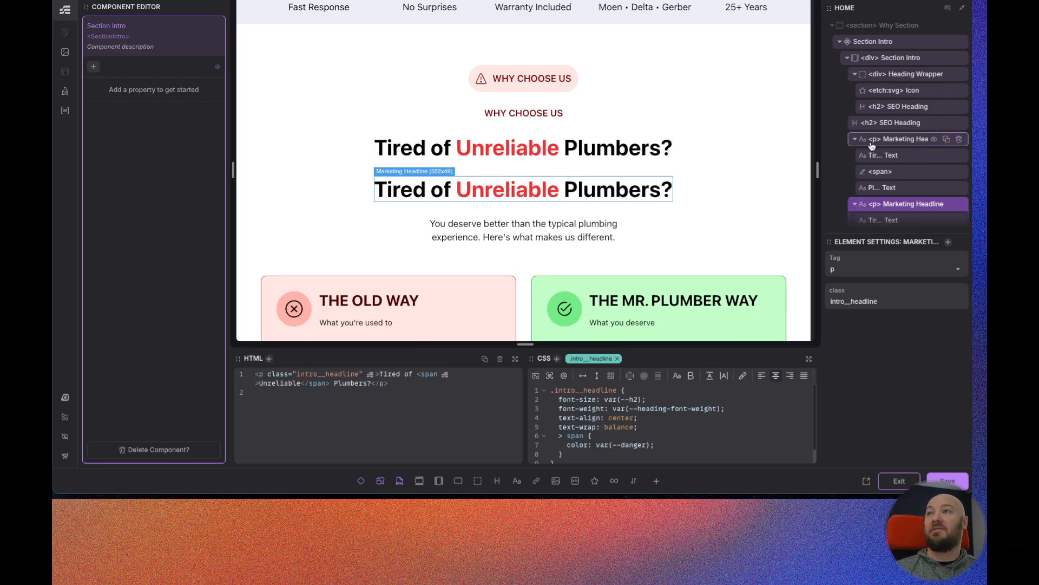
- Change the first Marketing Headline's tag to h2 and add the class intro__headline--h2 to it
{"action": "left_click", "coordinate": [874, 142]}
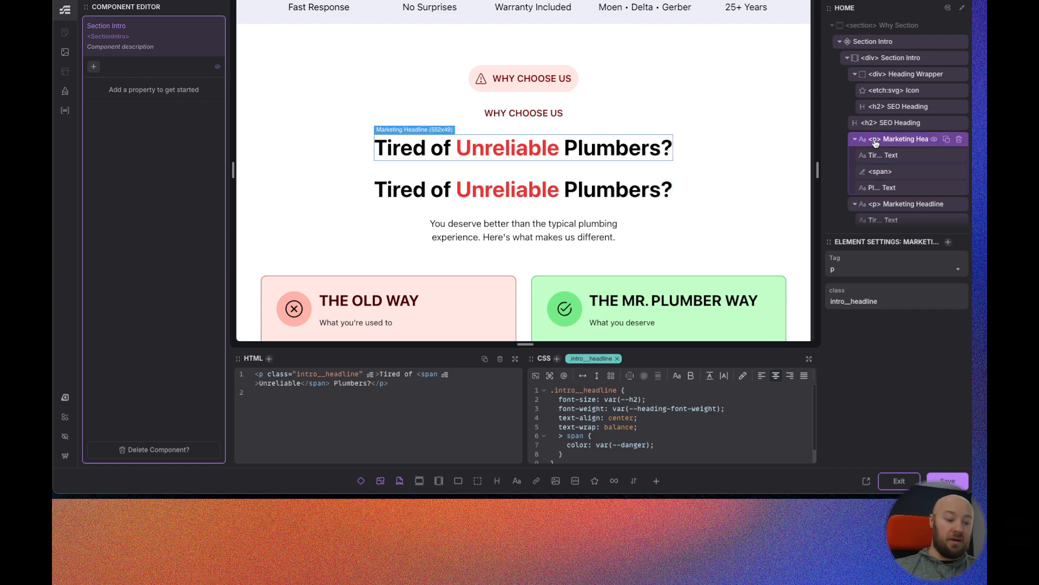
{"action": "type", "text": "h2"}
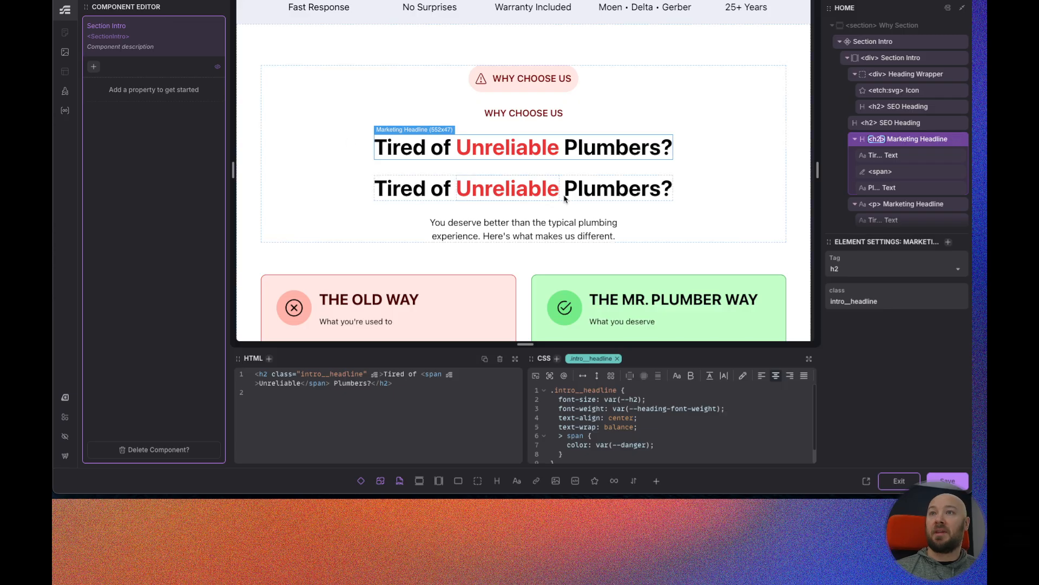
{"action": "left_click", "coordinate": [558, 360]}
{"action": "type", "text": ".intro__headline--h2"}
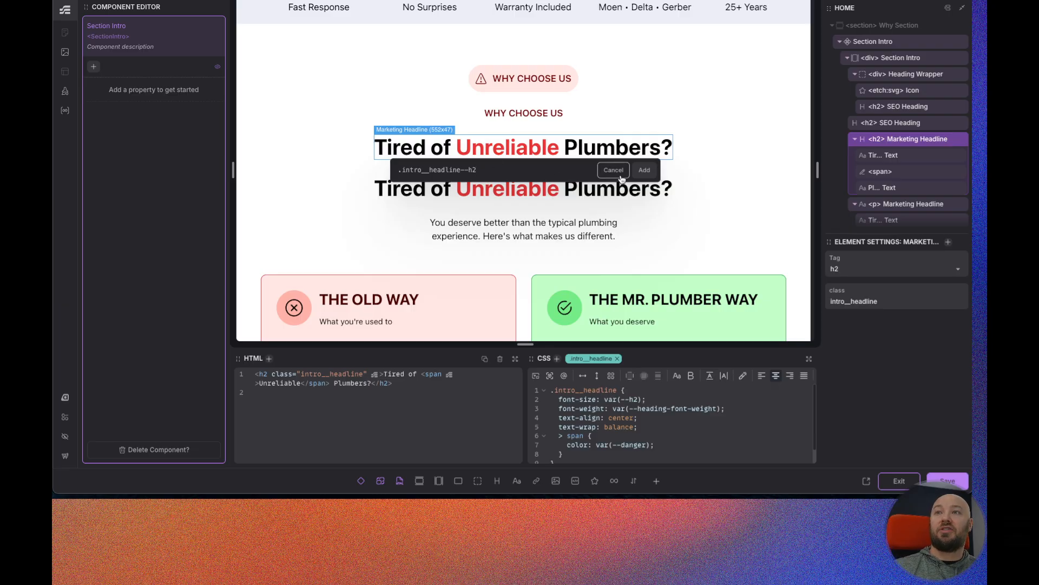
{"action": "left_click", "coordinate": [644, 169]}
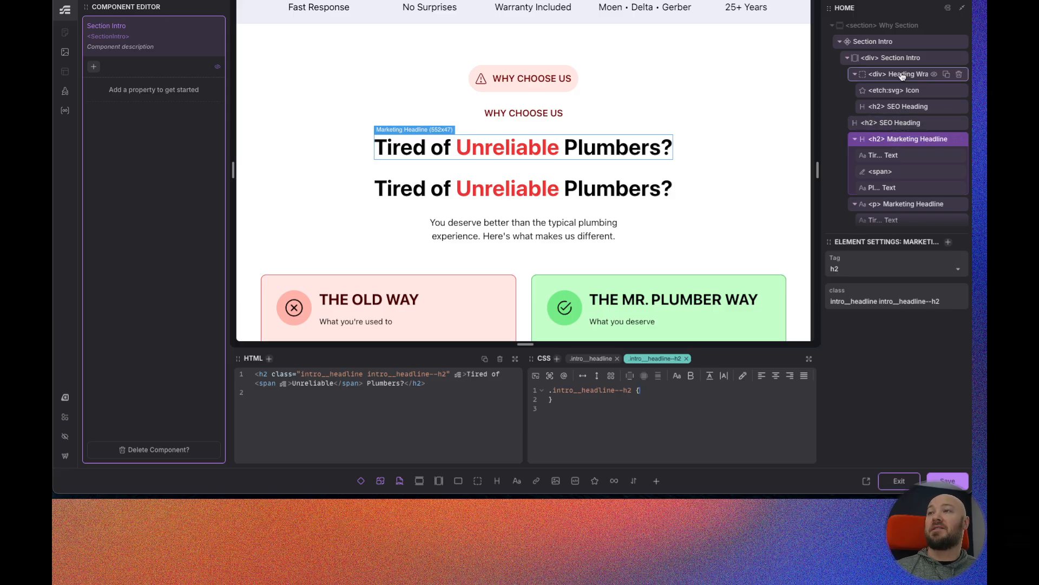
- Examine the headline span and the intro__headline styles that set its colour, along with the component's element structure
{"action": "scroll", "coordinate": [893, 187], "scroll_direction": "down", "scroll_amount": 3}
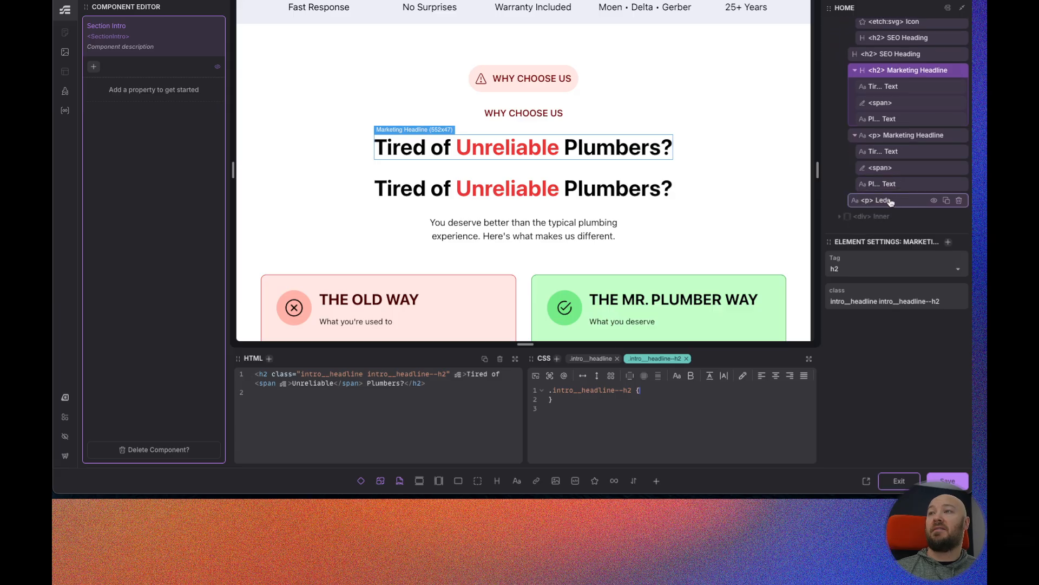
{"action": "left_click", "coordinate": [896, 169]}
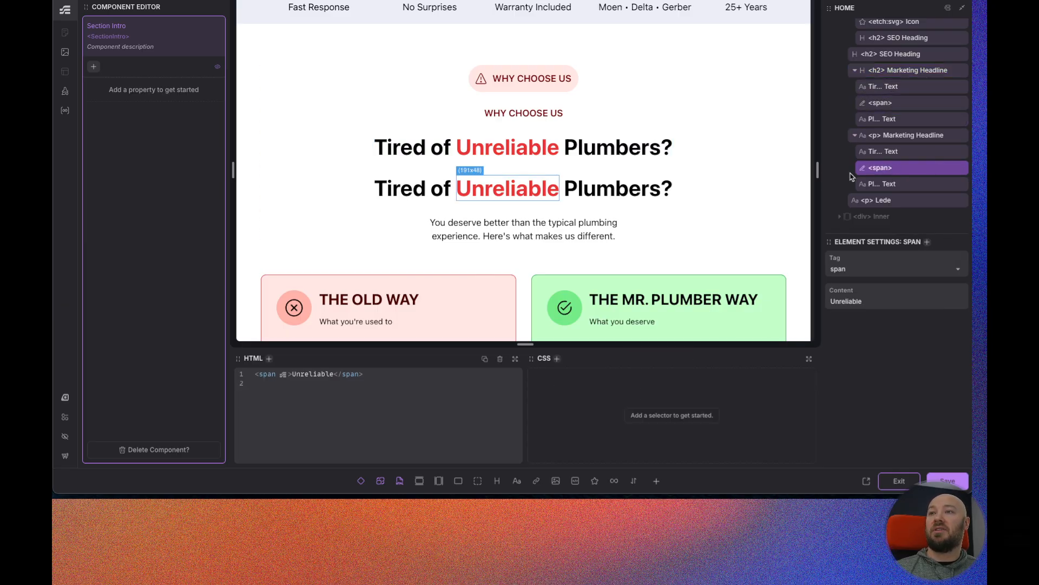
{"action": "left_click", "coordinate": [897, 72]}
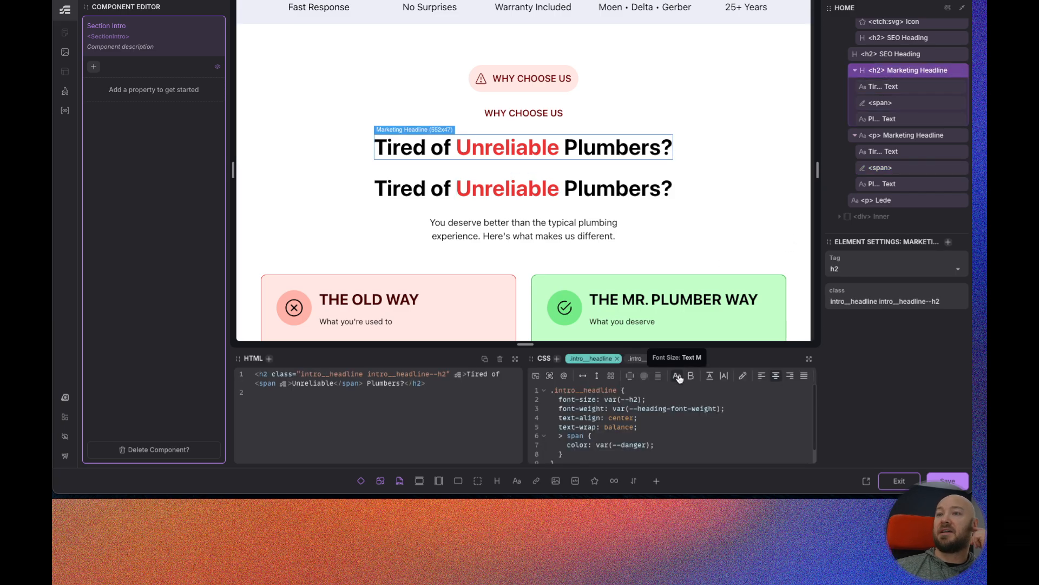
{"action": "scroll", "coordinate": [617, 442], "scroll_direction": "down", "scroll_amount": 1}
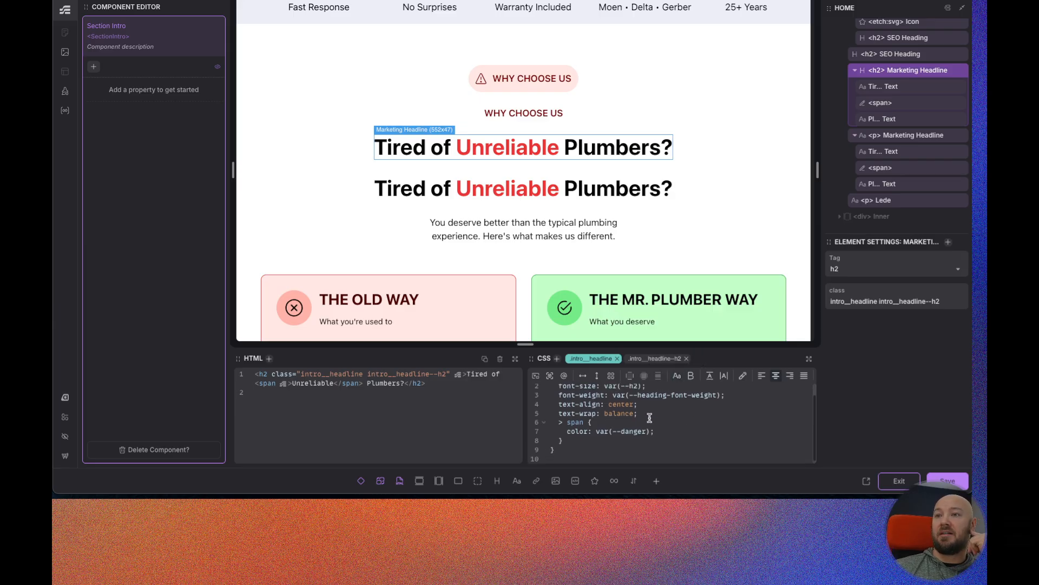
{"action": "scroll", "coordinate": [606, 430], "scroll_direction": "up", "scroll_amount": 1}
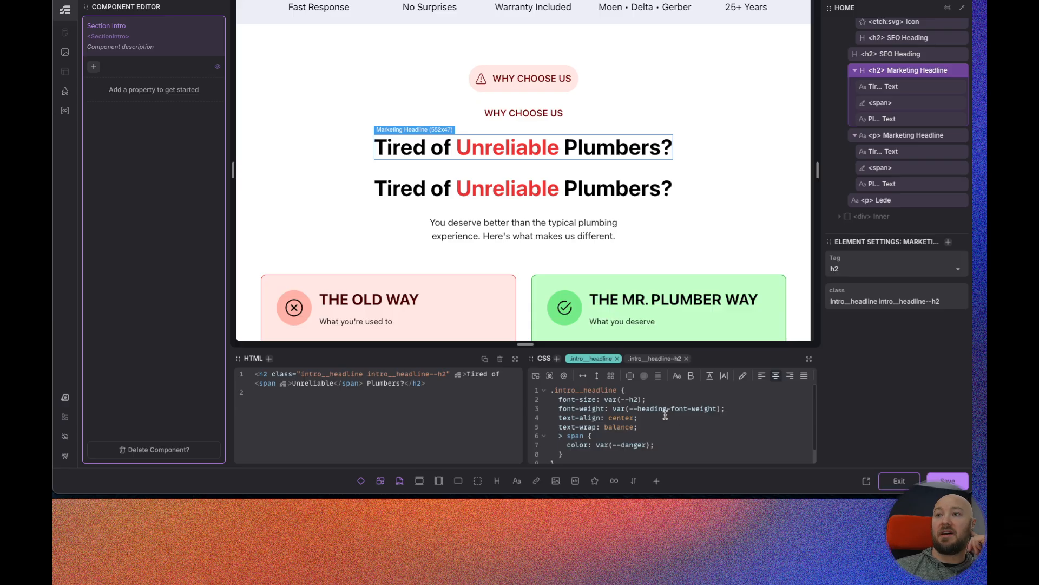
{"action": "scroll", "coordinate": [907, 135], "scroll_direction": "up", "scroll_amount": 2}
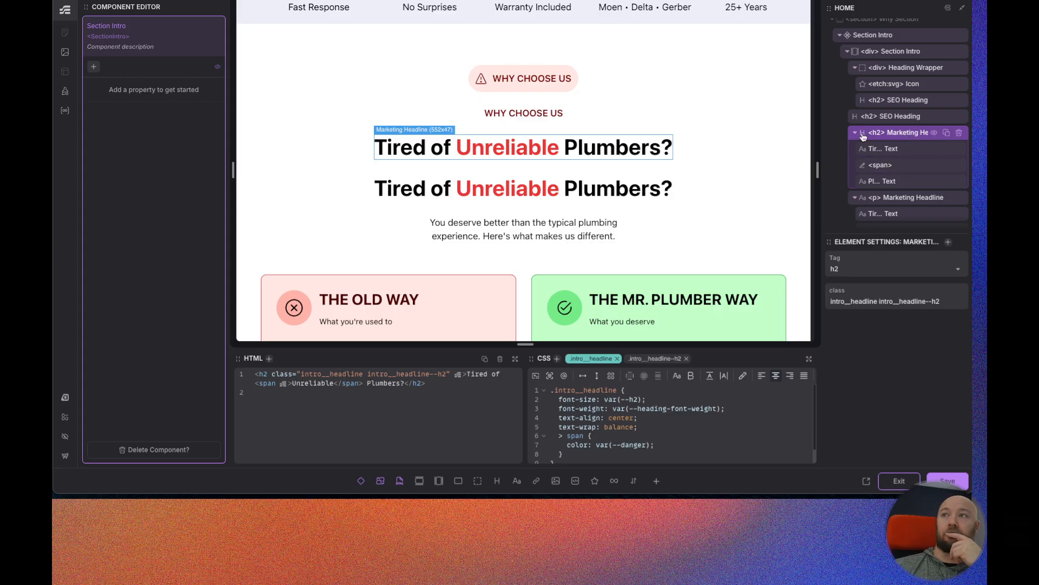
{"action": "scroll", "coordinate": [912, 132], "scroll_direction": "up", "scroll_amount": 1}
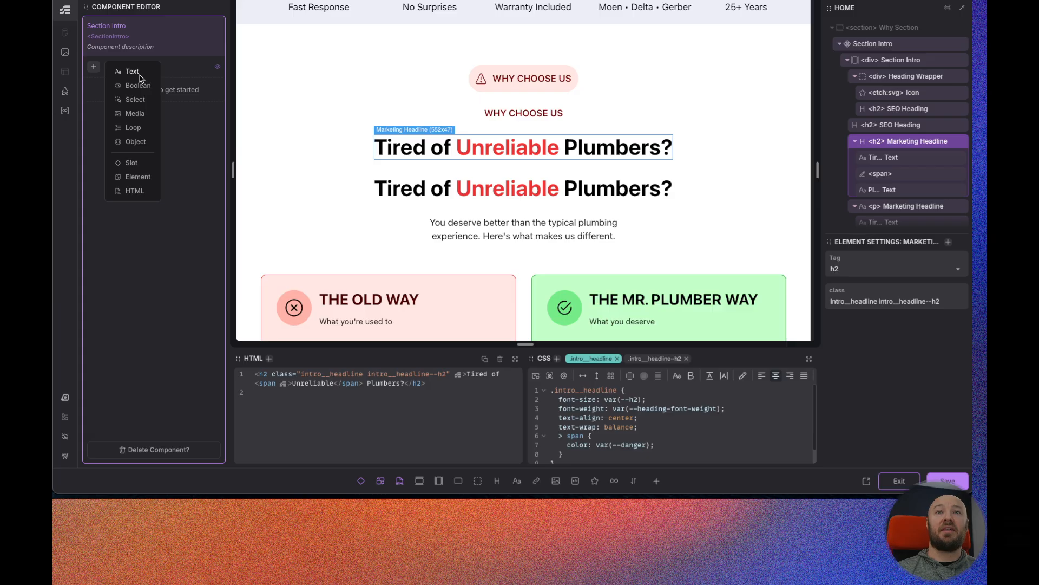
- Add a select property named "Theme" to the Section Intro component
{"action": "left_click", "coordinate": [134, 100]}
{"action": "triple_click", "coordinate": [109, 87]}
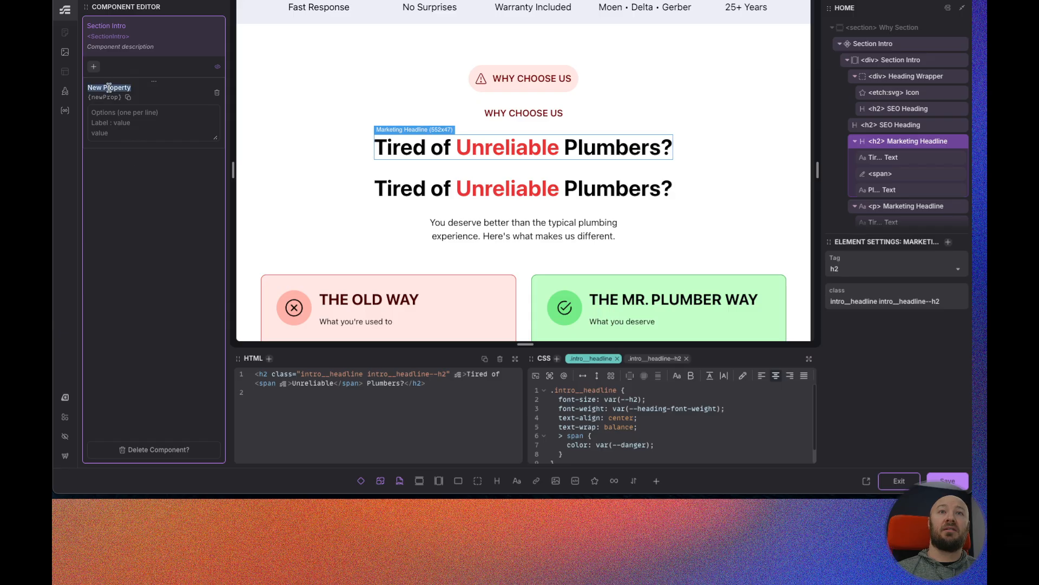
{"action": "type", "text": "Theme"}
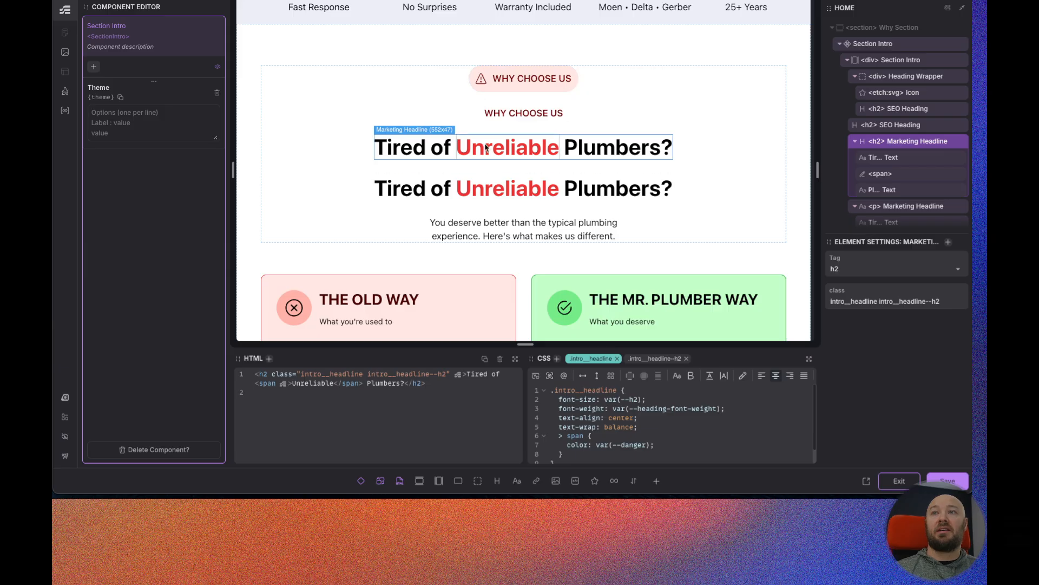
- Switch to the Figma design and compare the heading accent colours used across the section intros
{"action": "scroll", "coordinate": [492, 150], "scroll_direction": "down", "scroll_amount": 1}
{"action": "scroll", "coordinate": [490, 146], "scroll_direction": "down", "scroll_amount": 5}
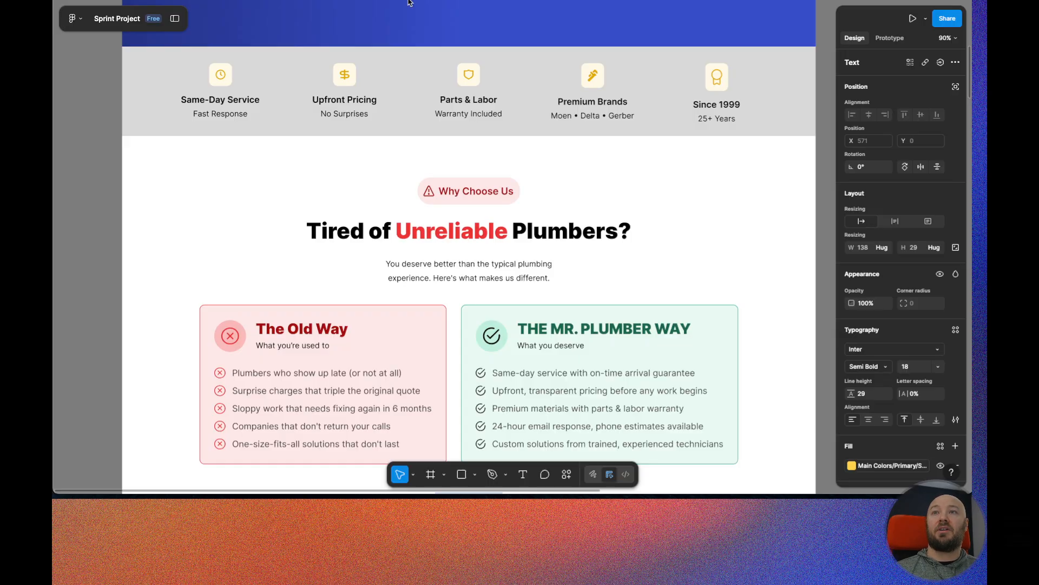
{"action": "scroll", "coordinate": [482, 219], "scroll_direction": "down", "scroll_amount": 10}
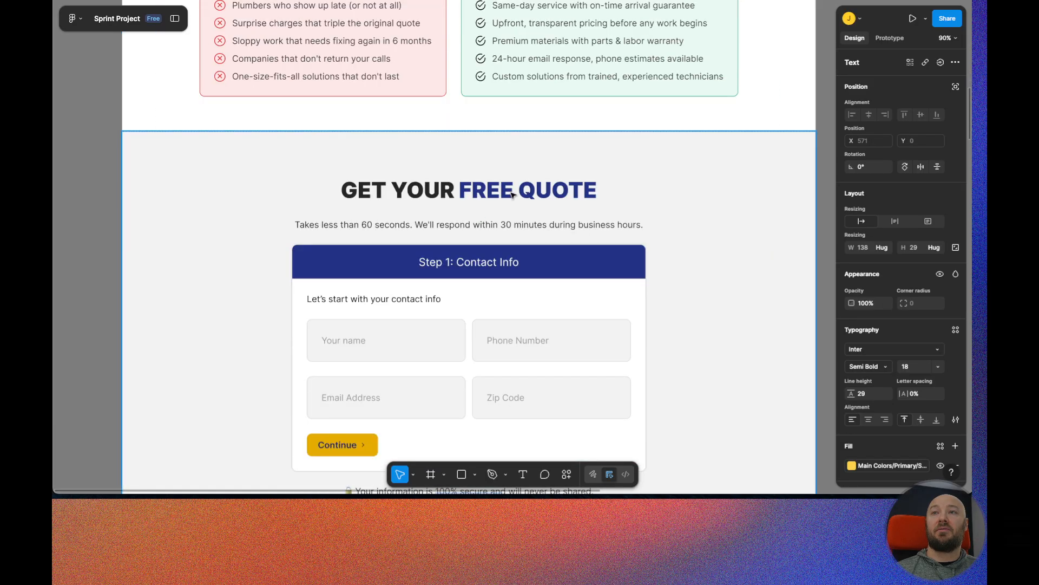
{"action": "scroll", "coordinate": [536, 201], "scroll_direction": "down", "scroll_amount": 1}
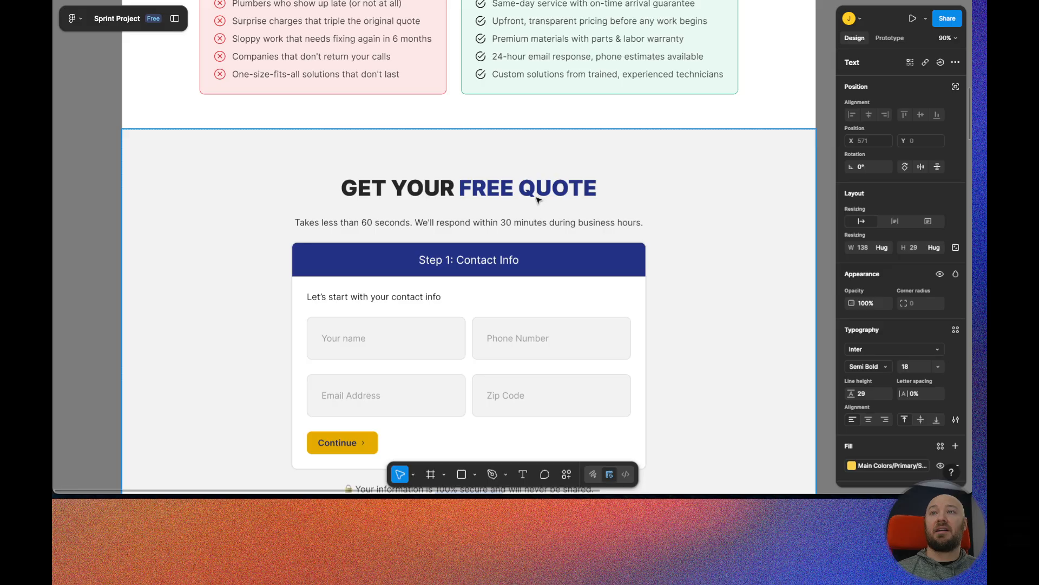
{"action": "scroll", "coordinate": [534, 197], "scroll_direction": "down", "scroll_amount": 20}
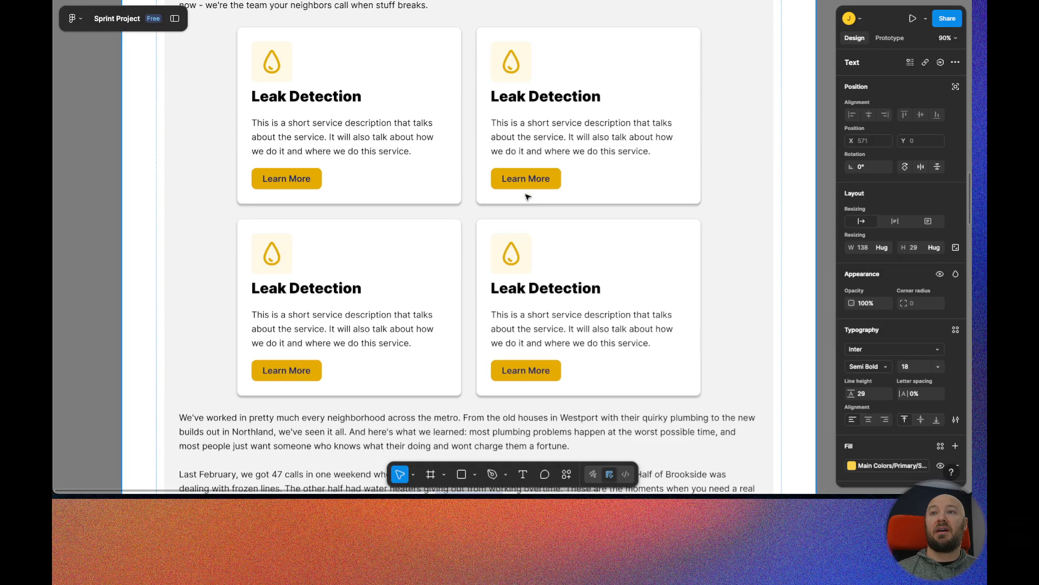
{"action": "scroll", "coordinate": [524, 196], "scroll_direction": "down", "scroll_amount": 5}
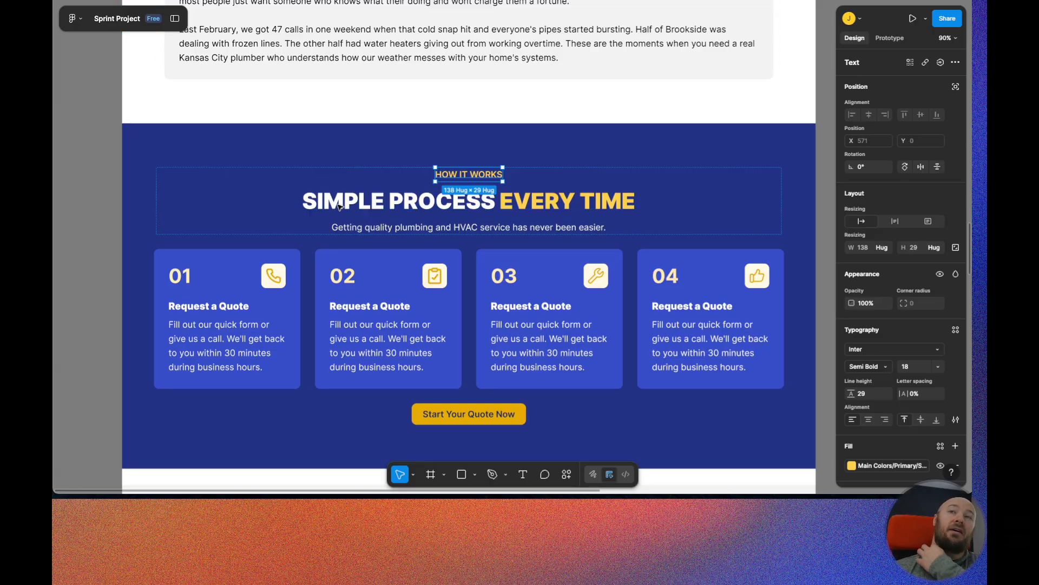
{"action": "scroll", "coordinate": [340, 207], "scroll_direction": "up", "scroll_amount": 15}
{"action": "scroll", "coordinate": [471, 163], "scroll_direction": "up", "scroll_amount": 2}
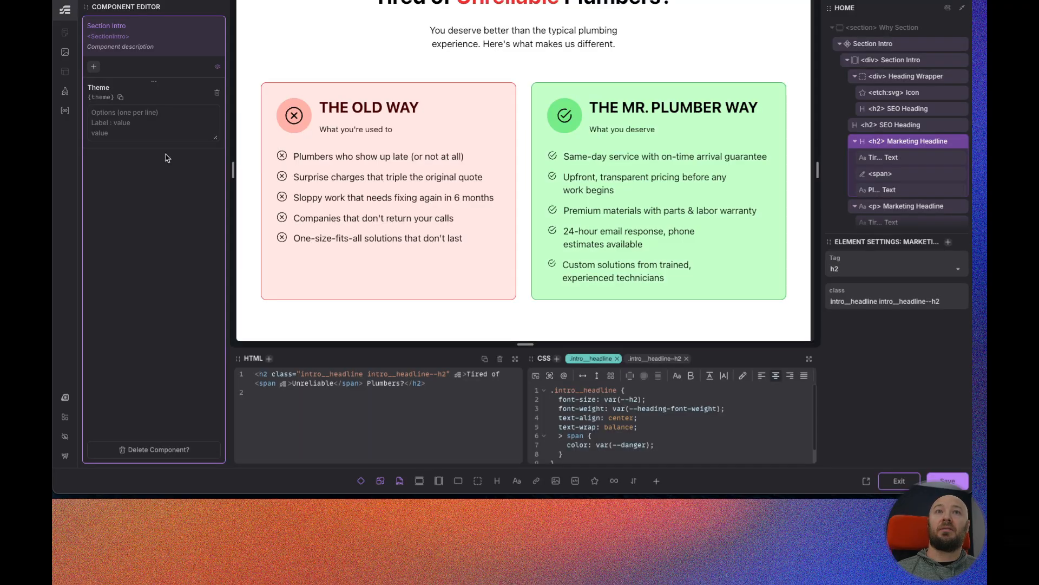
- Back in Etch, give the Theme property the options "Secondary : secondary", "Primary : primary" and "Danger : danger"
{"action": "left_click", "coordinate": [156, 112]}
{"action": "type", "text": "Secondary : secondary"}
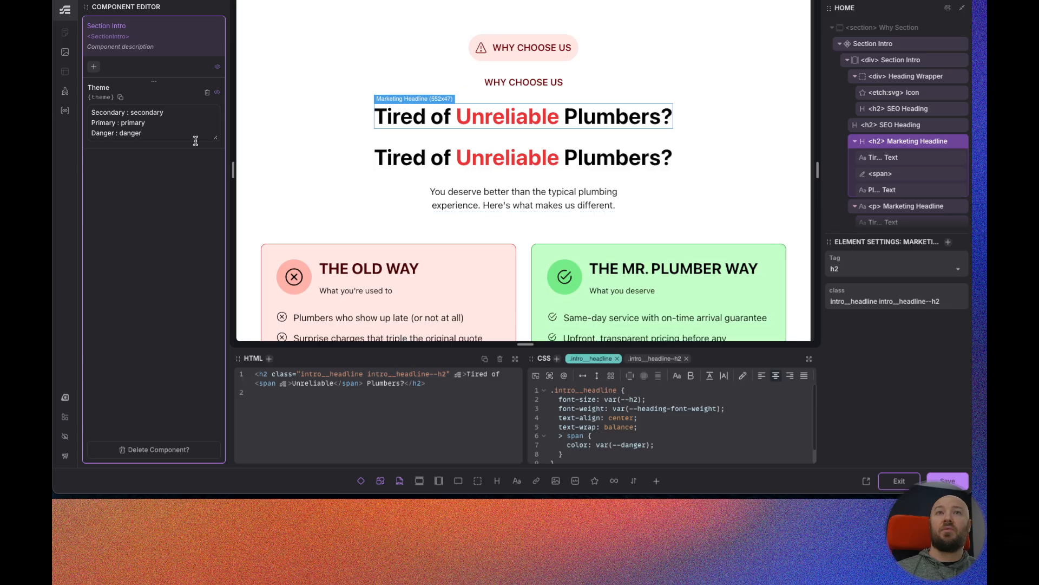
- Add two boolean properties, "Has SEO Heading" switched on and "Is Pill" switched off by default
{"action": "left_click", "coordinate": [94, 67]}
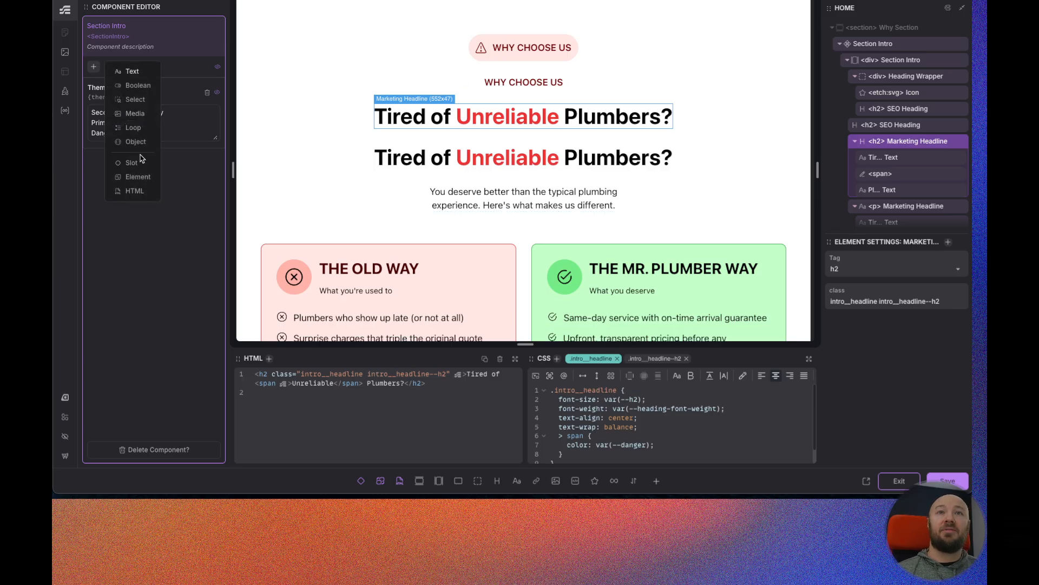
{"action": "left_click", "coordinate": [138, 86]}
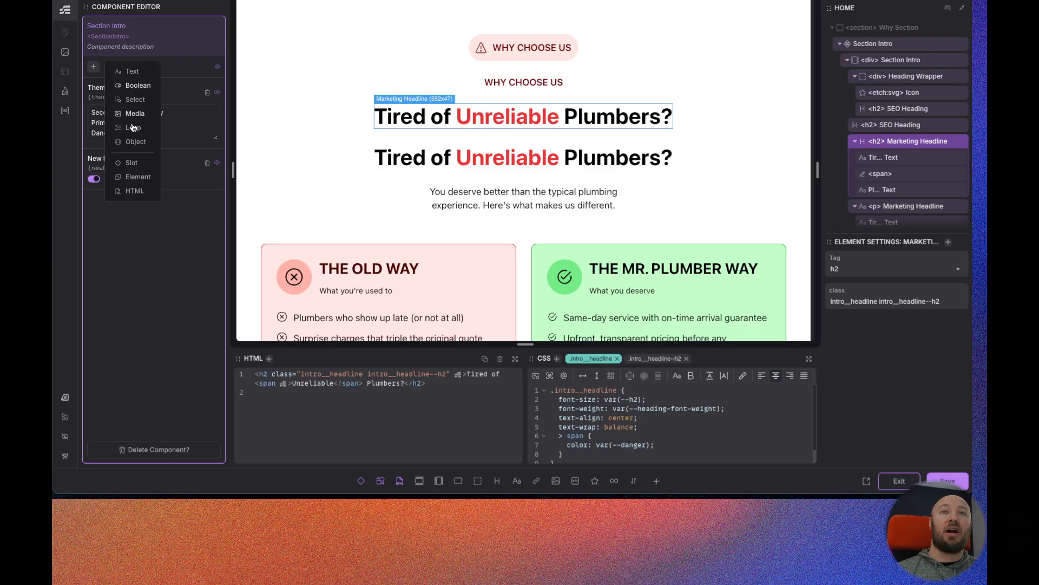
{"action": "triple_click", "coordinate": [110, 157]}
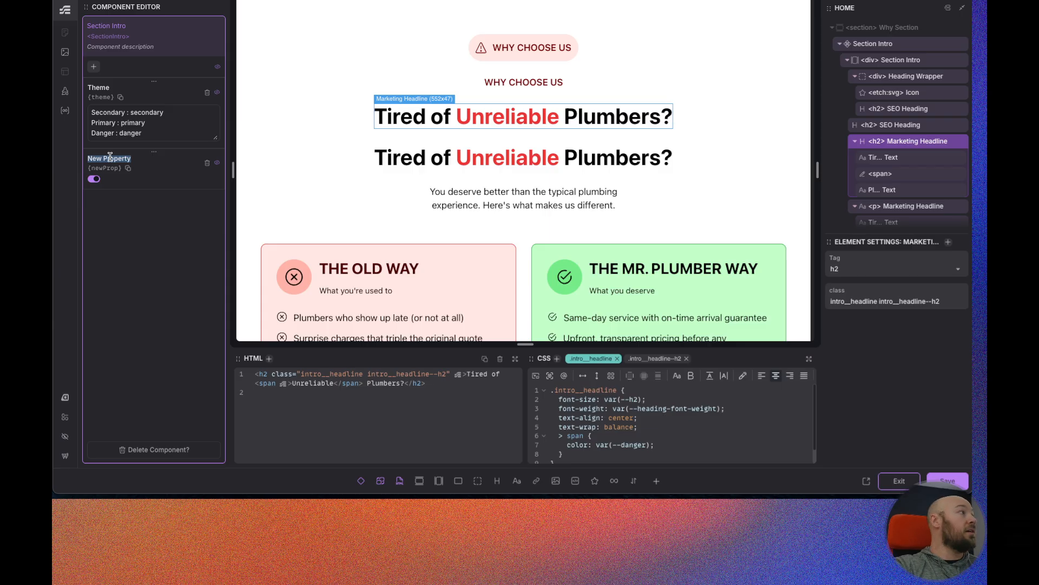
{"action": "type", "text": "Has SEO Heading"}
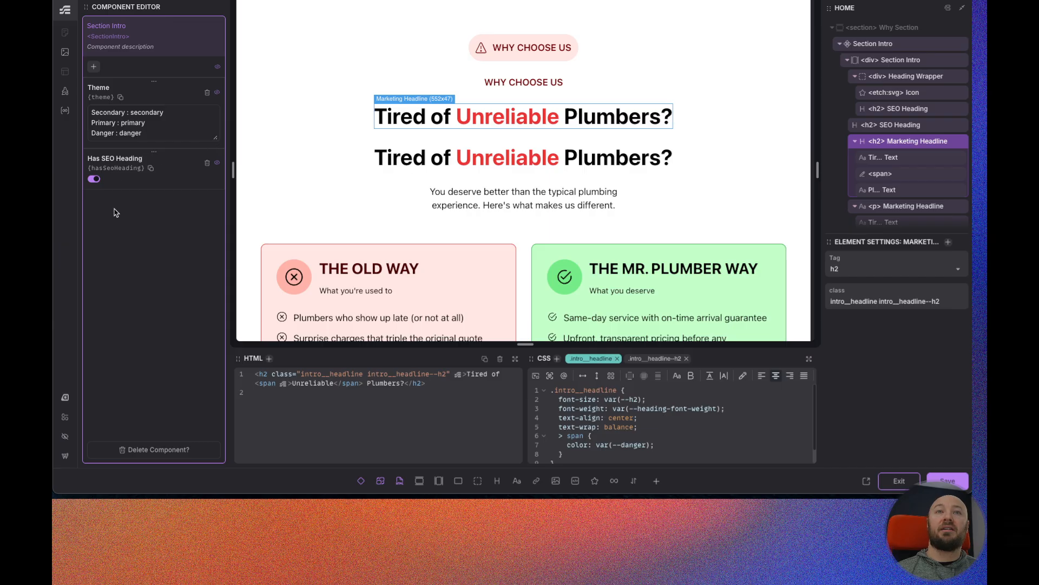
{"action": "left_click", "coordinate": [93, 66]}
{"action": "left_click", "coordinate": [134, 85]}
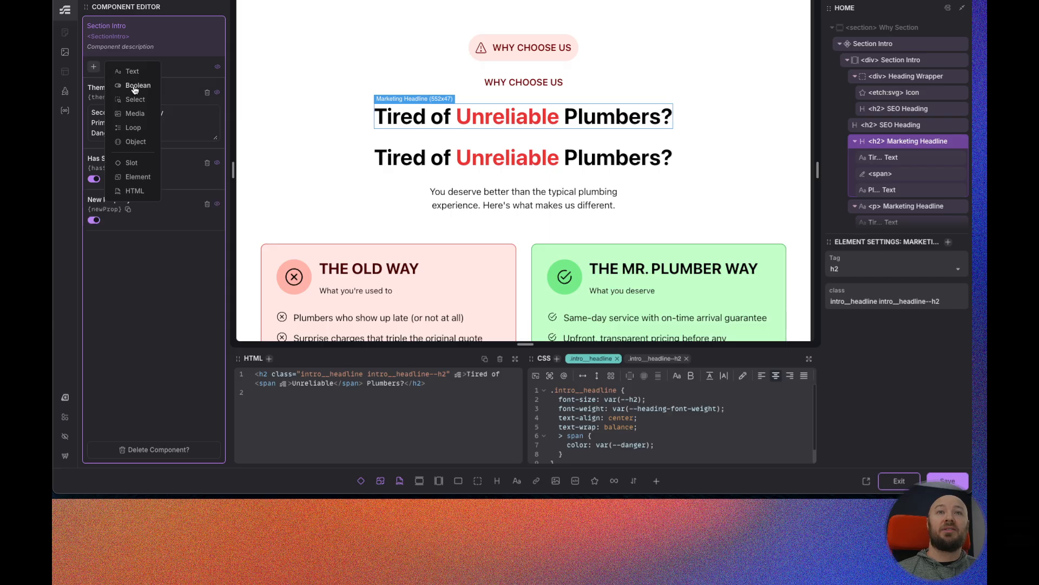
{"action": "double_click", "coordinate": [103, 200]}
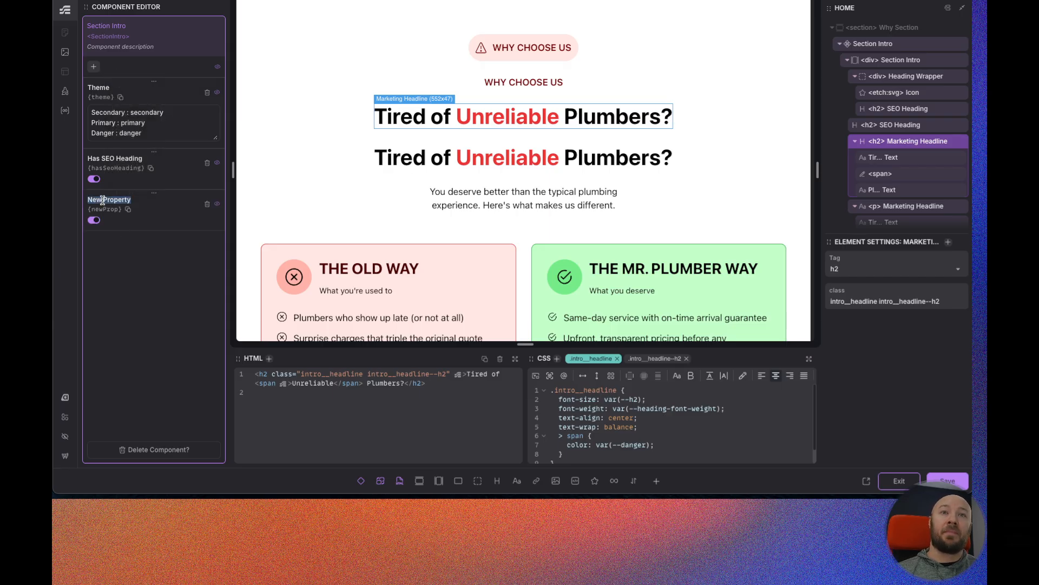
{"action": "type", "text": "Is Pill"}
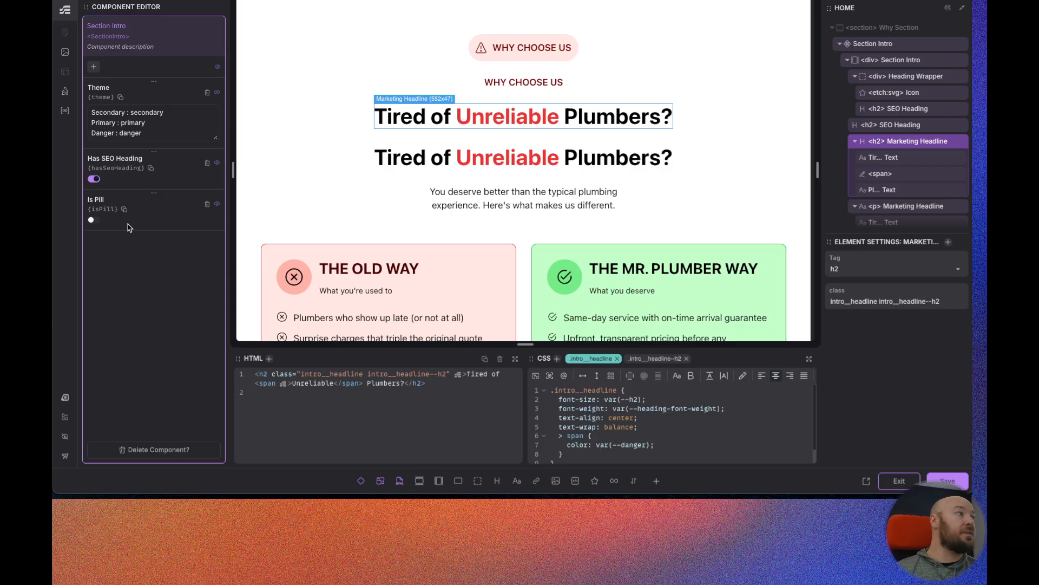
- Add a media property named "Icon" to the component
{"action": "left_click", "coordinate": [93, 67]}
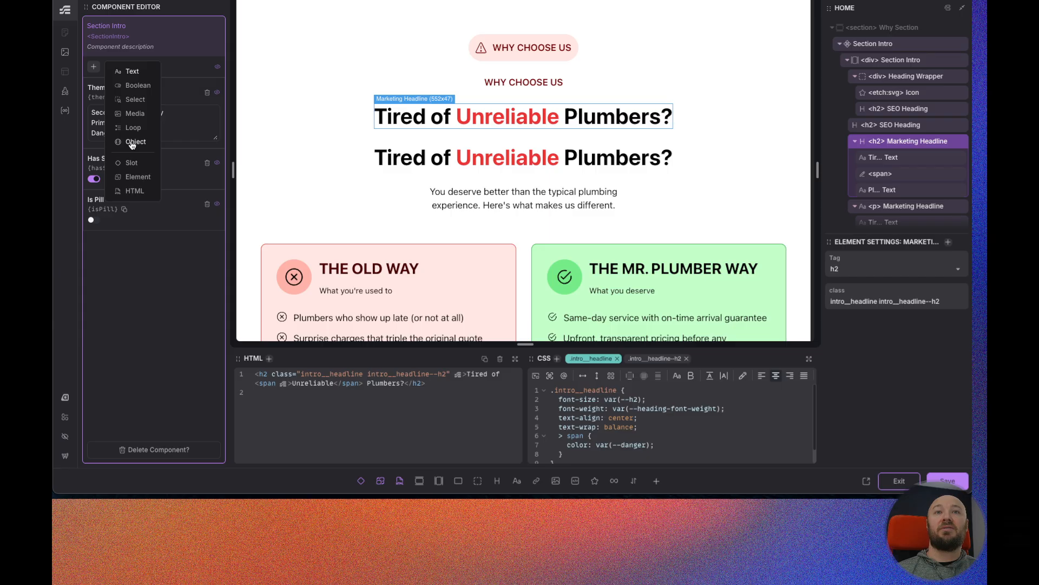
{"action": "left_click", "coordinate": [129, 115]}
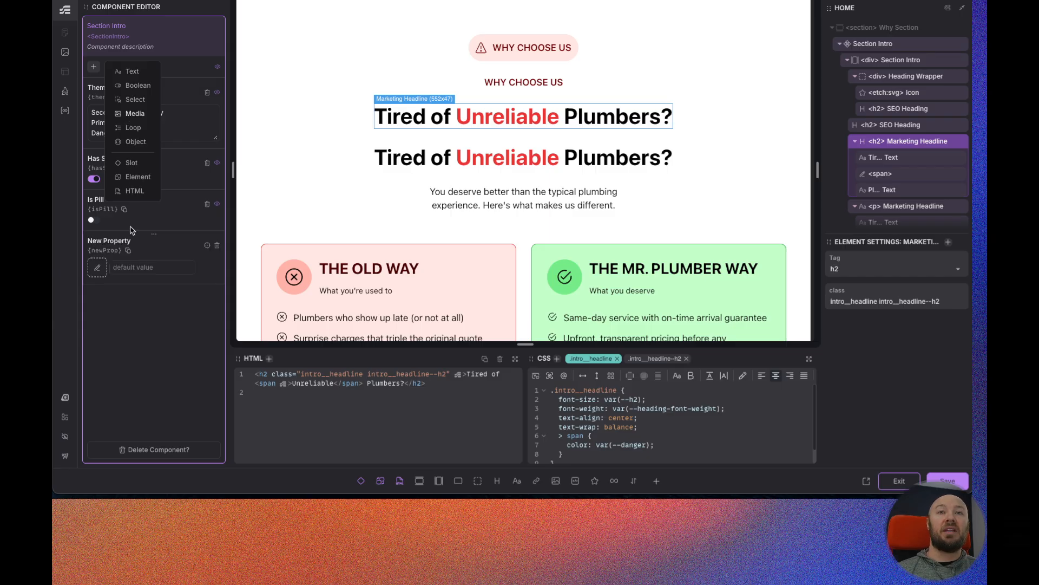
{"action": "triple_click", "coordinate": [107, 241]}
{"action": "type", "text": "Icon"}
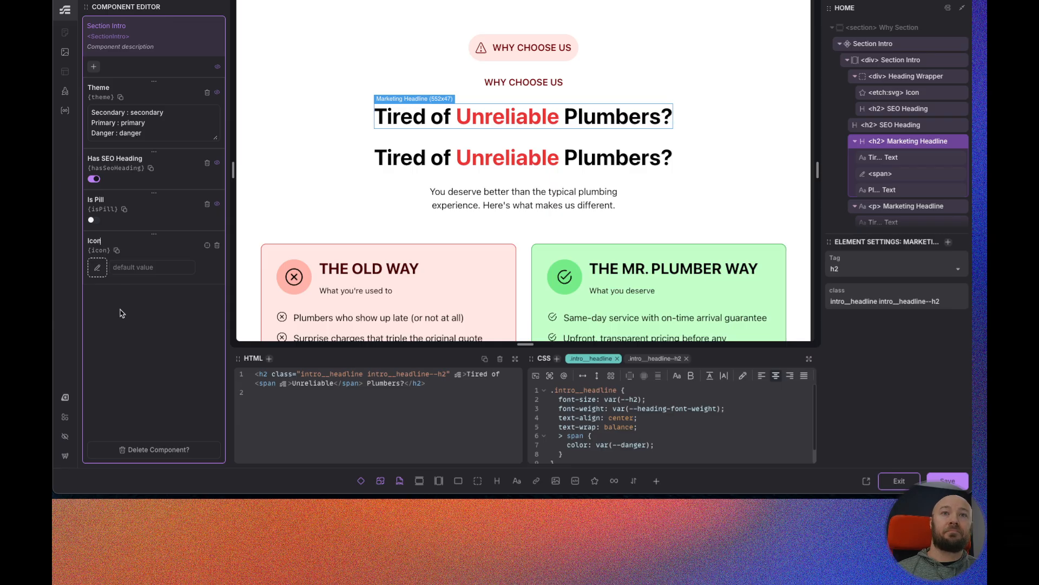
- Add a text property named "SEO Heading" to the component
{"action": "left_click", "coordinate": [94, 70]}
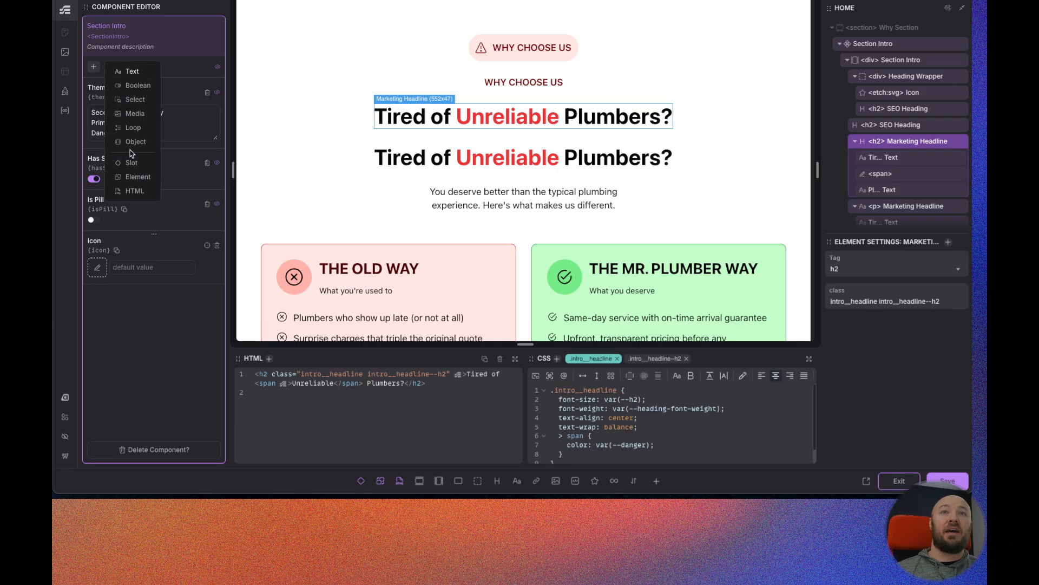
{"action": "left_click", "coordinate": [132, 72]}
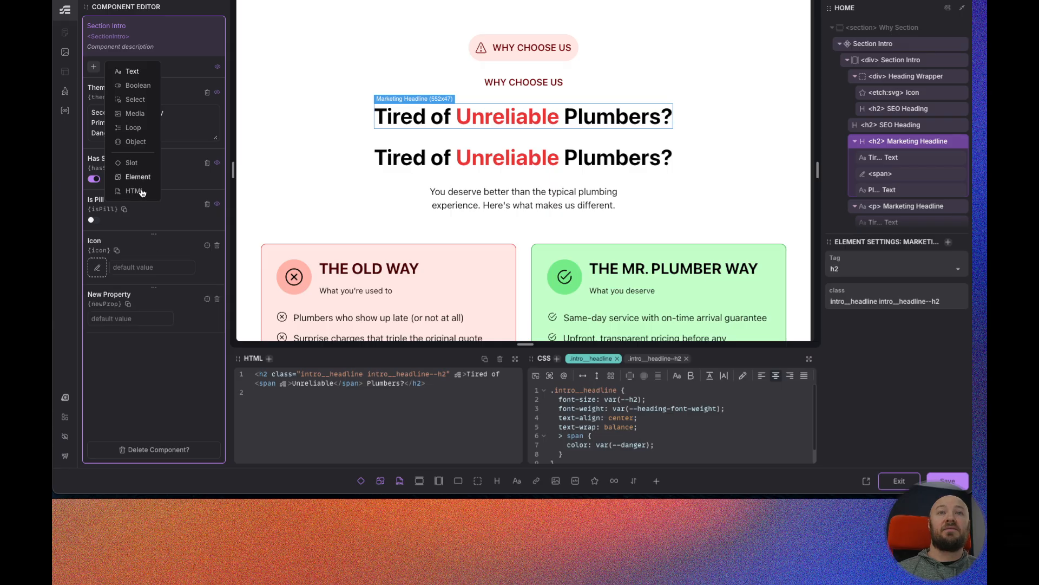
{"action": "left_click", "coordinate": [119, 293]}
{"action": "type", "text": "SEO"}
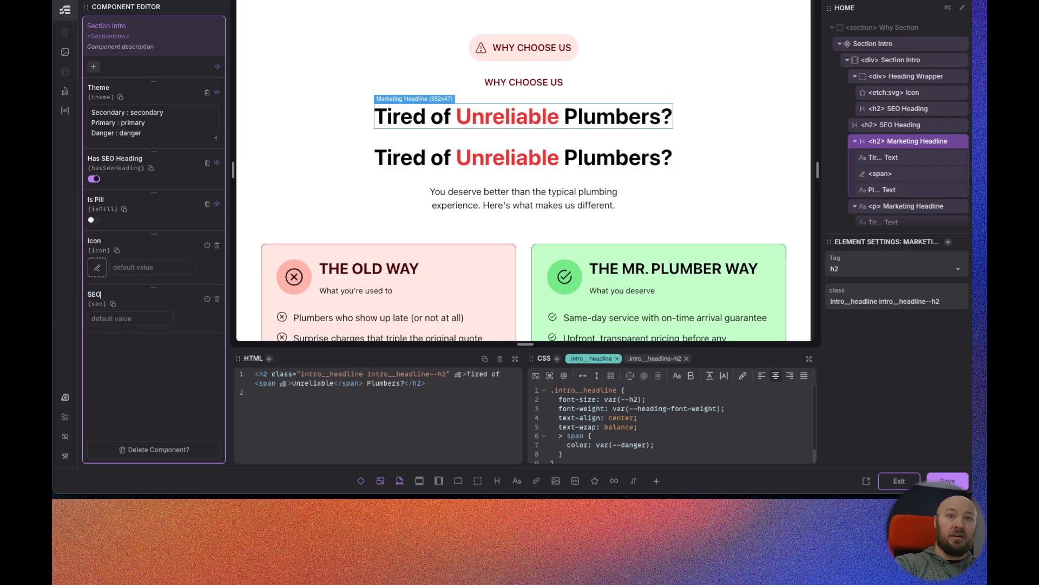
{"action": "type", "text": " Heading"}
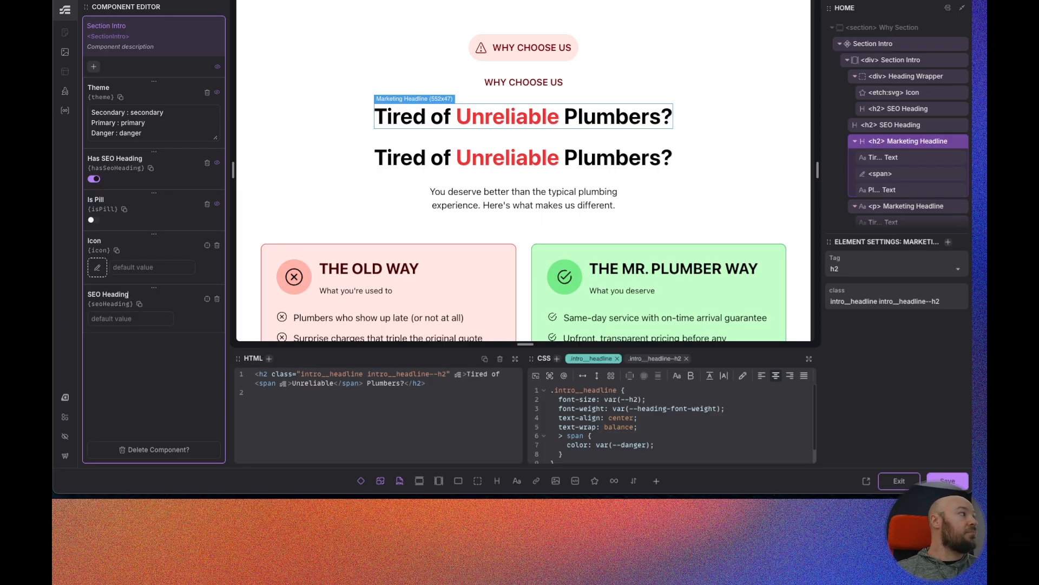
- Add a text property named "Marketing Headline" to the component
{"action": "left_click", "coordinate": [94, 68]}
{"action": "left_click", "coordinate": [132, 71]}
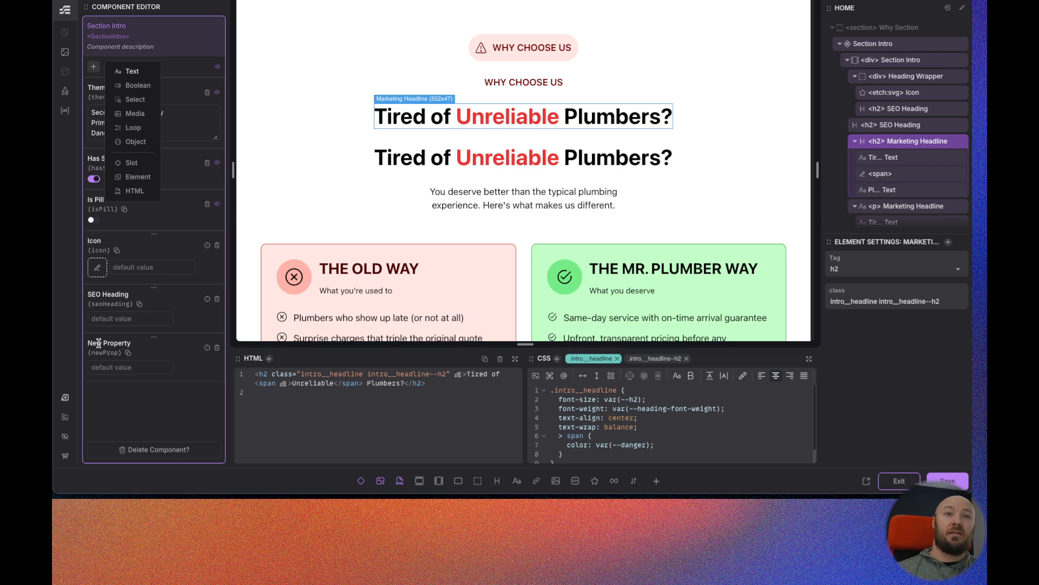
{"action": "left_click", "coordinate": [94, 66]}
{"action": "triple_click", "coordinate": [114, 343]}
{"action": "type", "text": "Mar"}
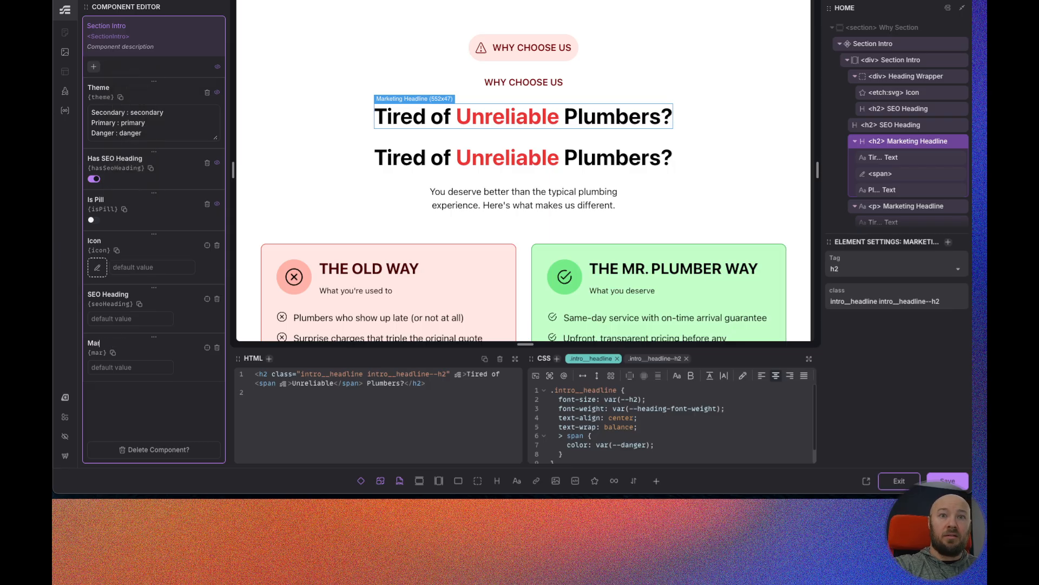
{"action": "type", "text": "keting Headline"}
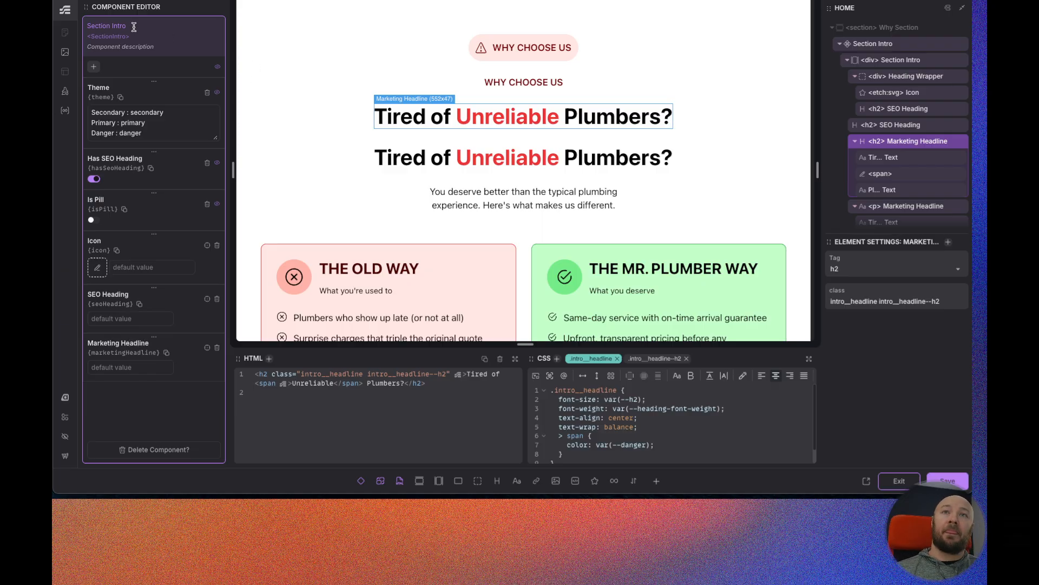
- Add a boolean property named "Has Lede" to the component
{"action": "left_click", "coordinate": [93, 67]}
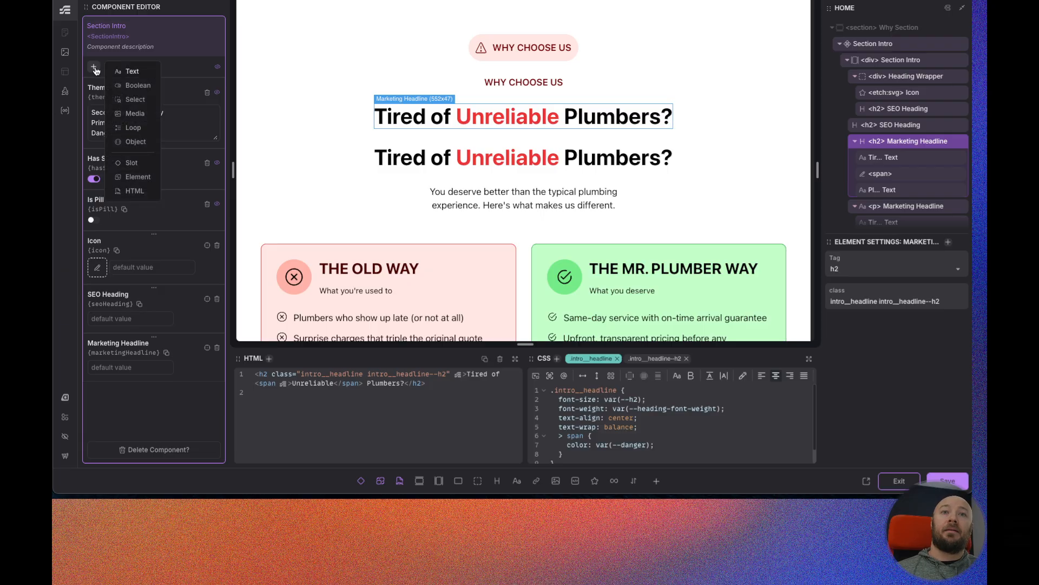
{"action": "left_click", "coordinate": [135, 88]}
{"action": "triple_click", "coordinate": [110, 390]}
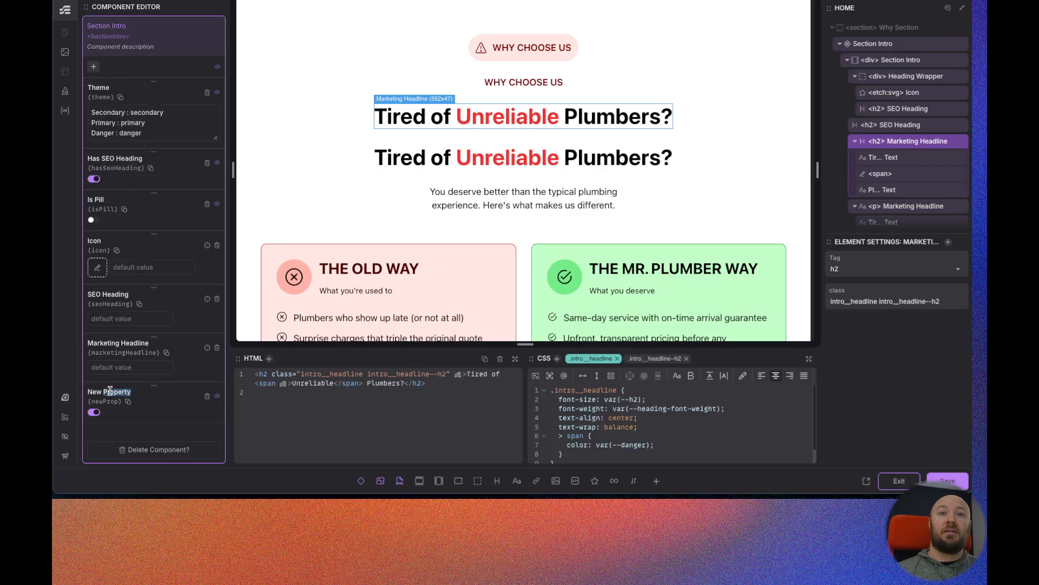
{"action": "type", "text": "Has Lede"}
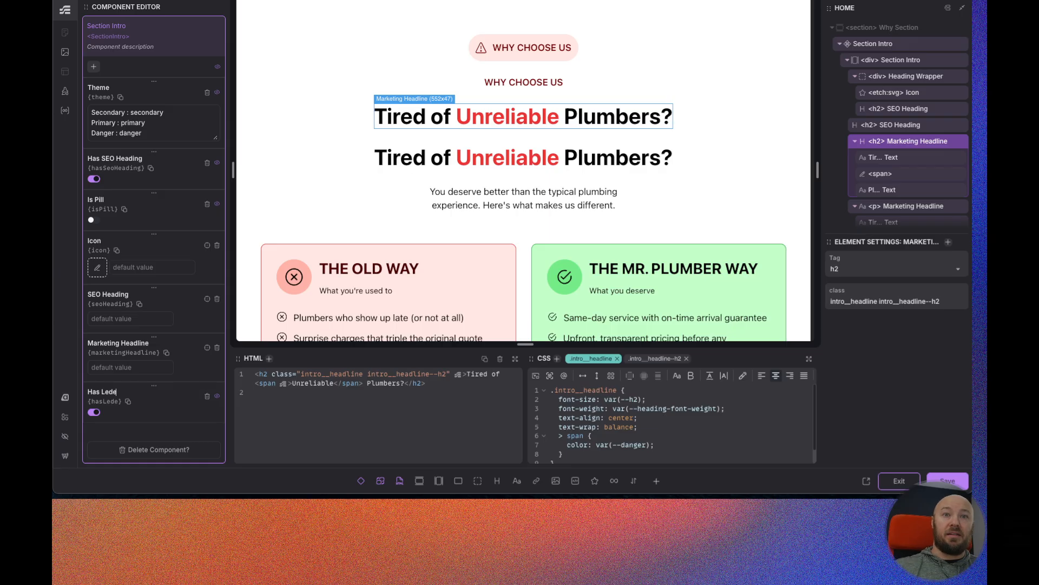
- Add a text property named "Lede" below the Has Lede property
{"action": "left_click", "coordinate": [93, 66]}
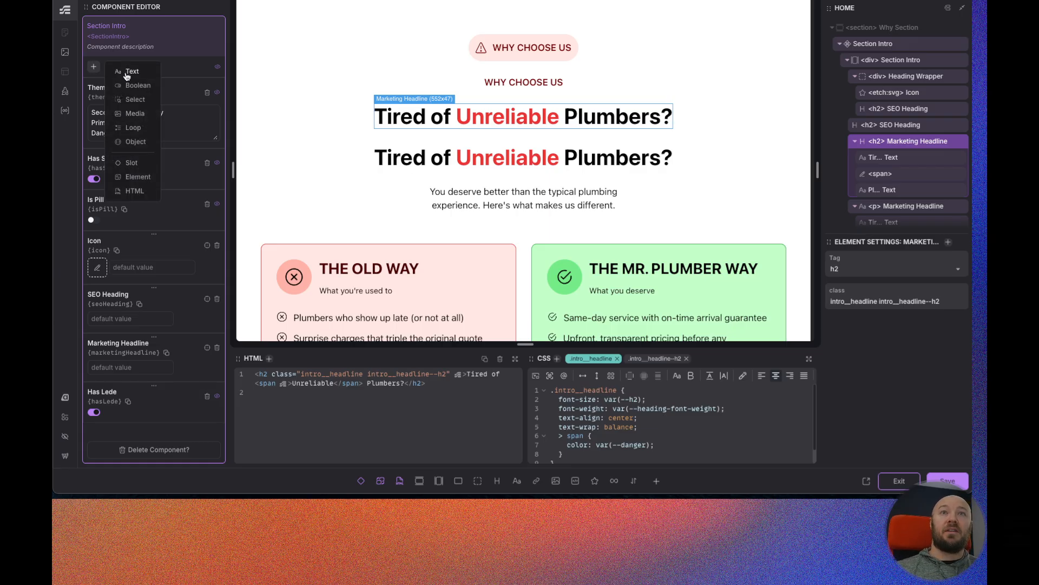
{"action": "left_click", "coordinate": [112, 71]}
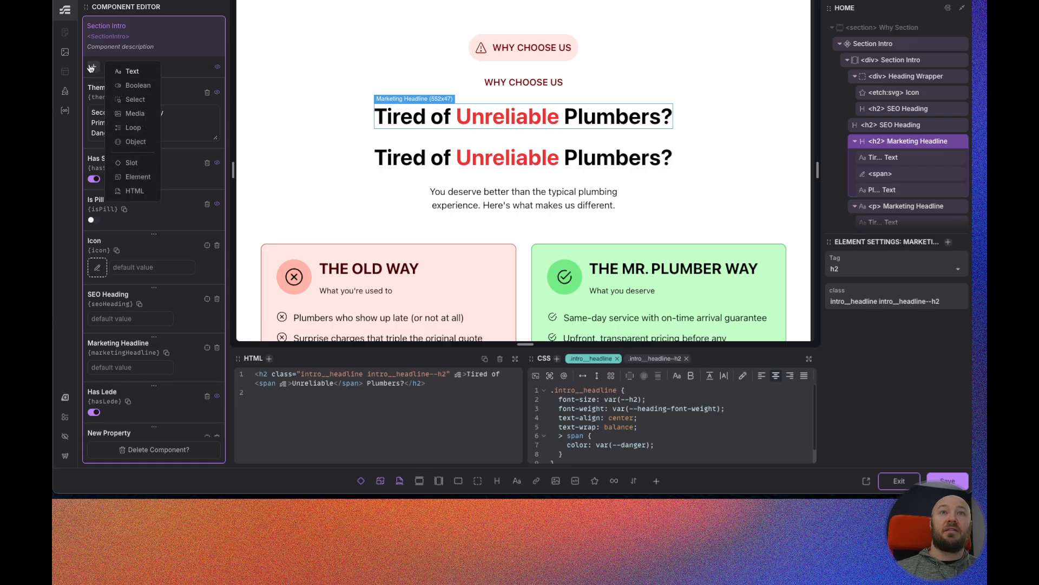
{"action": "scroll", "coordinate": [114, 399], "scroll_direction": "down", "scroll_amount": 1}
{"action": "double_click", "coordinate": [113, 399]}
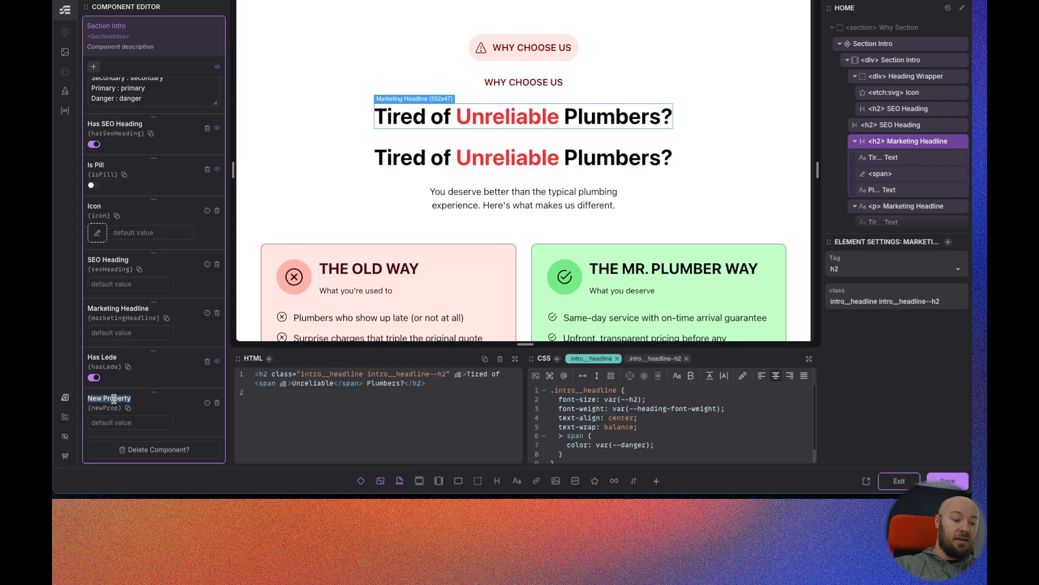
{"action": "type", "text": "Lede"}
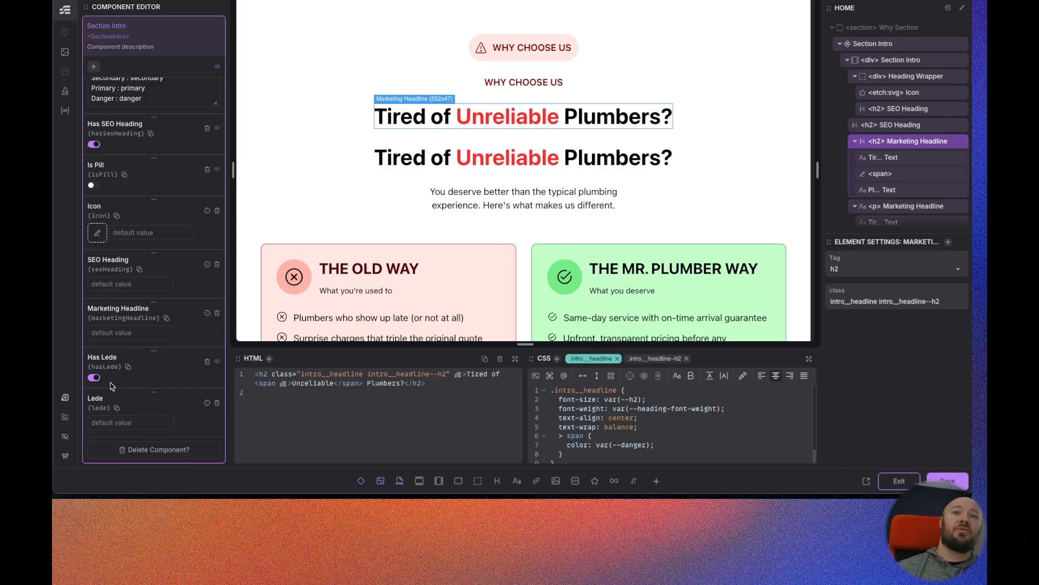
- Connect both "Why Choose Us" headings, the plain one and the pill one, to the SEO Heading property
{"action": "scroll", "coordinate": [119, 312], "scroll_direction": "up", "scroll_amount": 1}
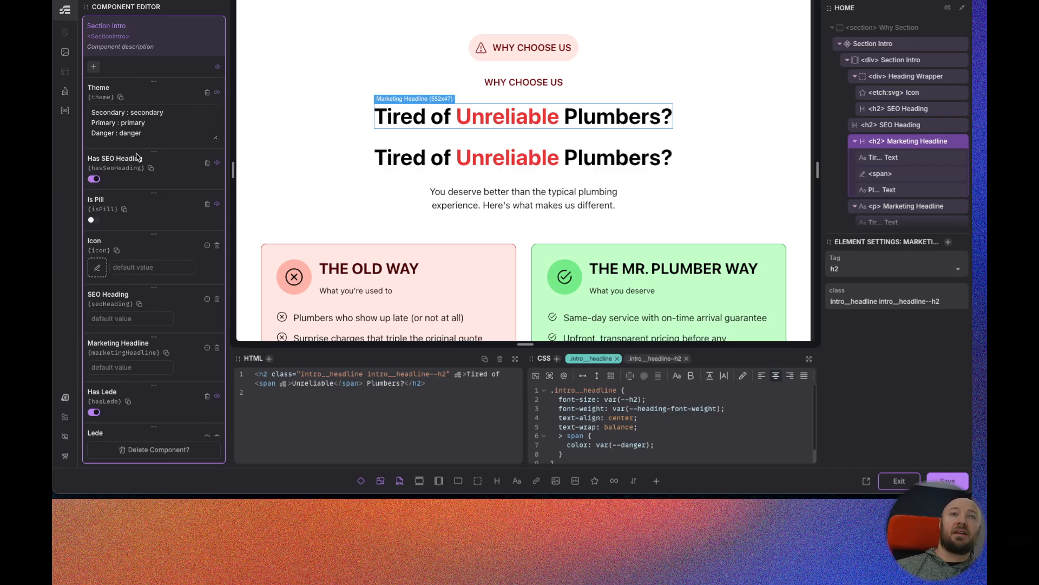
{"action": "scroll", "coordinate": [125, 225], "scroll_direction": "down", "scroll_amount": 1}
{"action": "scroll", "coordinate": [122, 235], "scroll_direction": "up", "scroll_amount": 1}
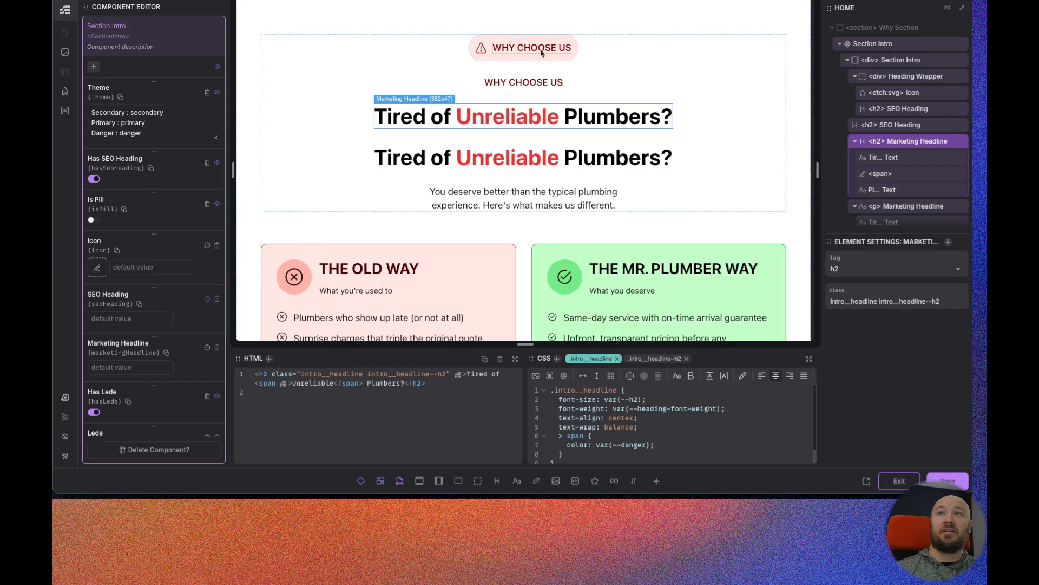
{"action": "left_click", "coordinate": [521, 82]}
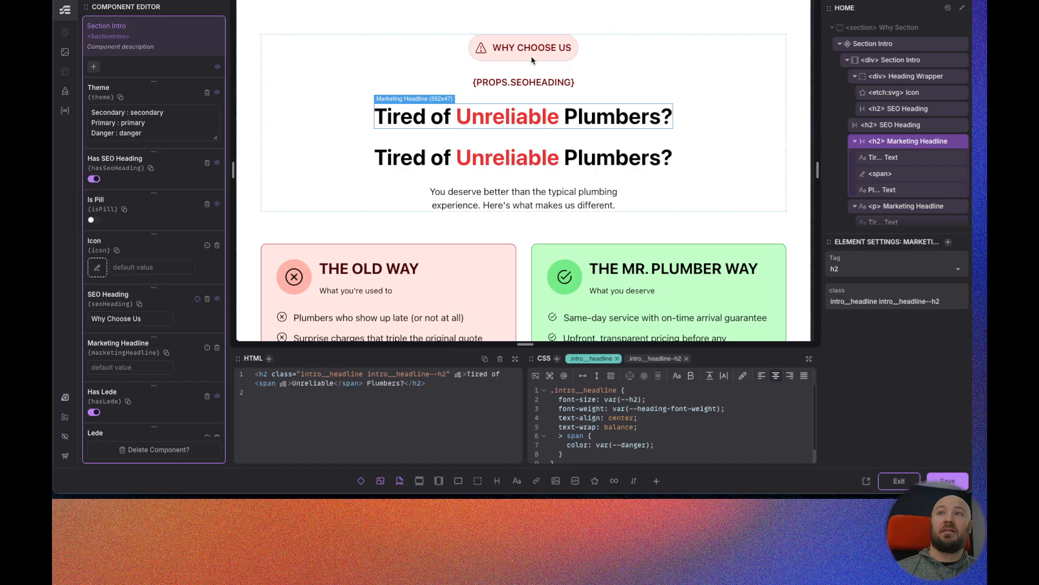
{"action": "left_click", "coordinate": [546, 52]}
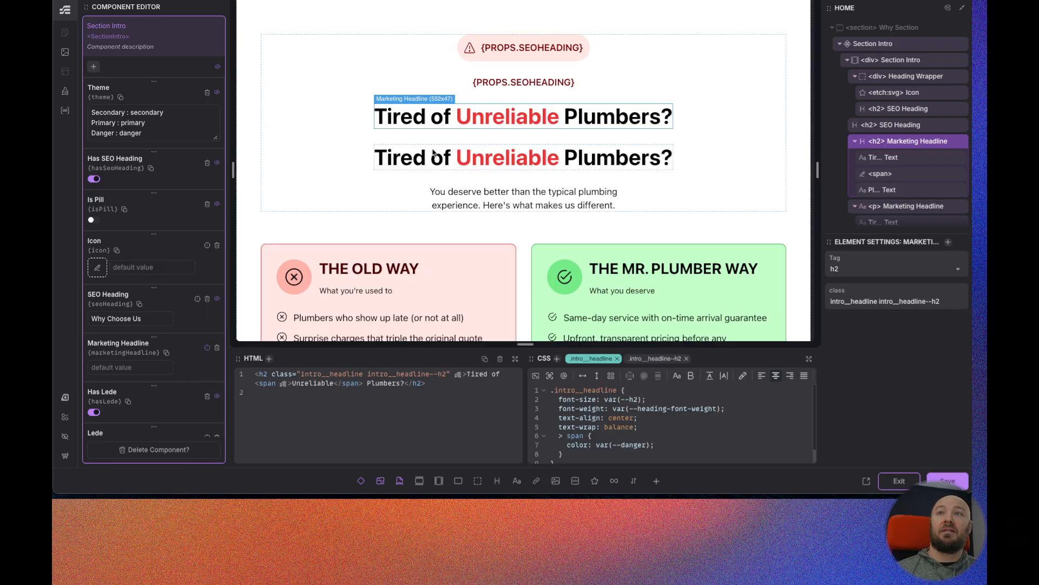
- Connect the "Tired of" text in the marketing headlines to the Marketing Headline property and the lede paragraph to the Lede property
{"action": "left_click", "coordinate": [432, 121]}
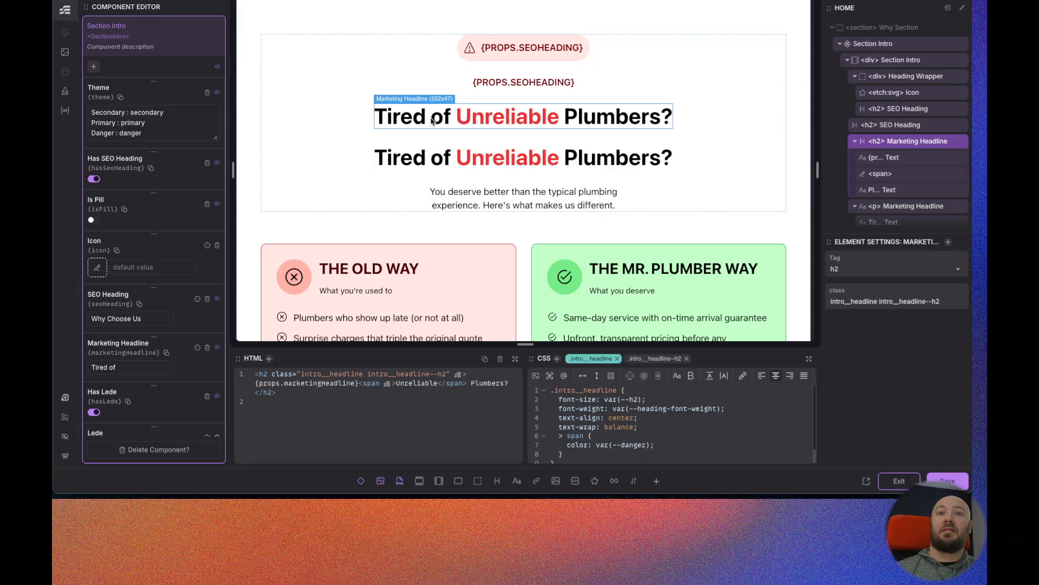
{"action": "scroll", "coordinate": [164, 381], "scroll_direction": "down", "scroll_amount": 1}
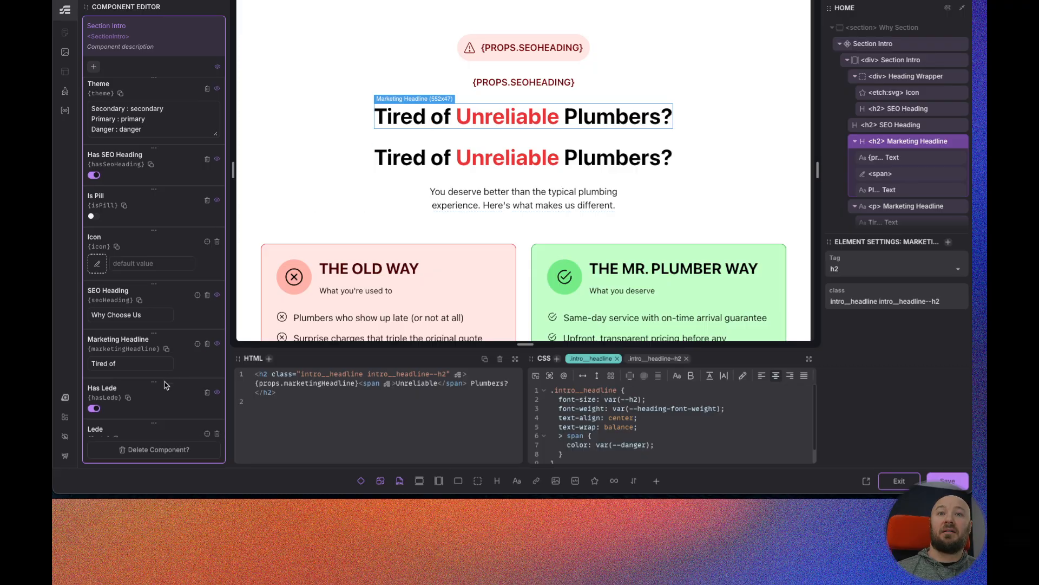
{"action": "scroll", "coordinate": [165, 382], "scroll_direction": "down", "scroll_amount": 1}
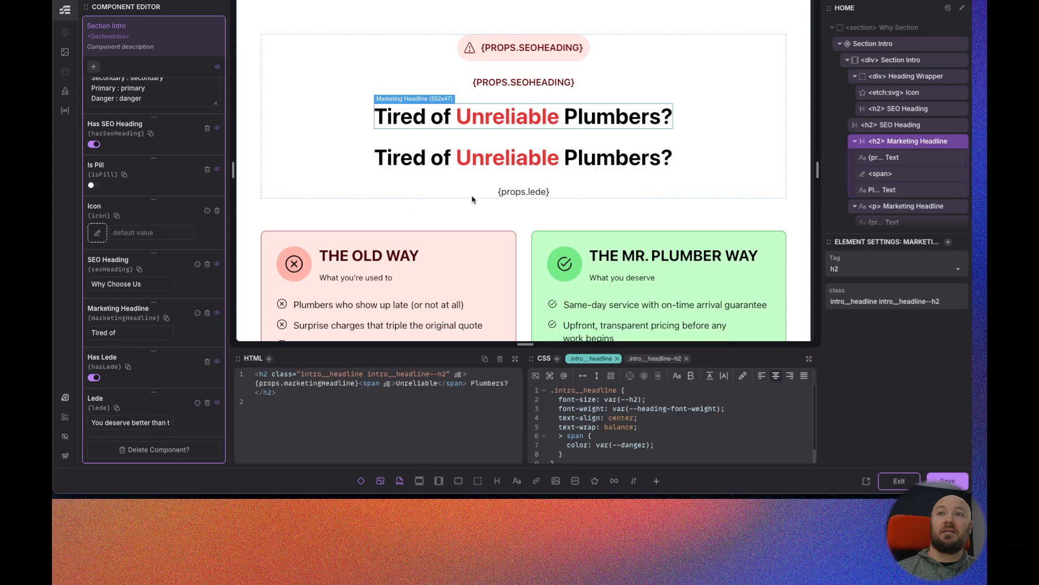
{"action": "scroll", "coordinate": [156, 370], "scroll_direction": "up", "scroll_amount": 1}
{"action": "scroll", "coordinate": [156, 369], "scroll_direction": "up", "scroll_amount": 1}
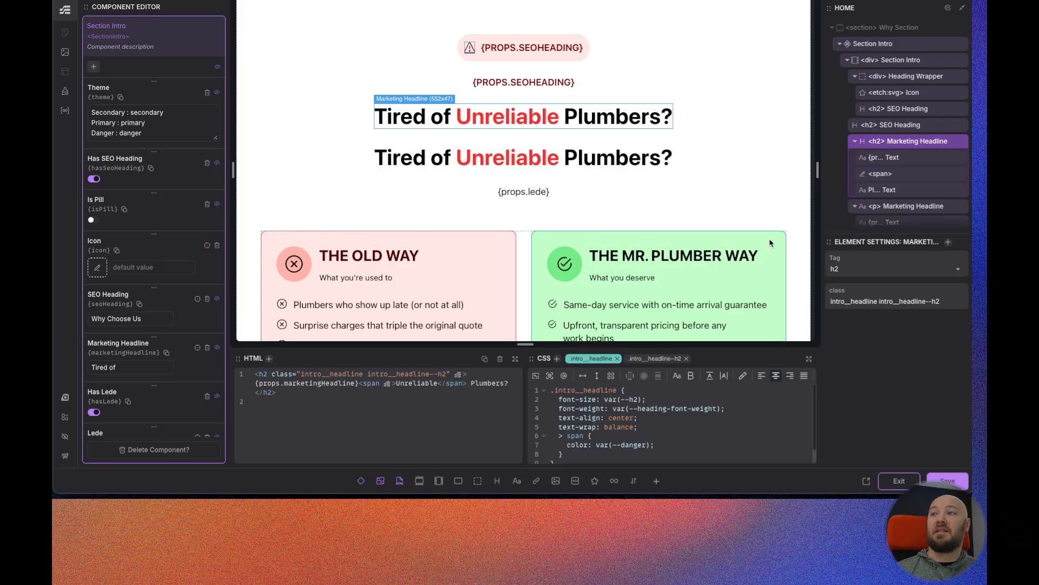
- Replace the src of the heading wrapper's Icon element with the dynamic value {props.ircon}
{"action": "left_click", "coordinate": [908, 94]}
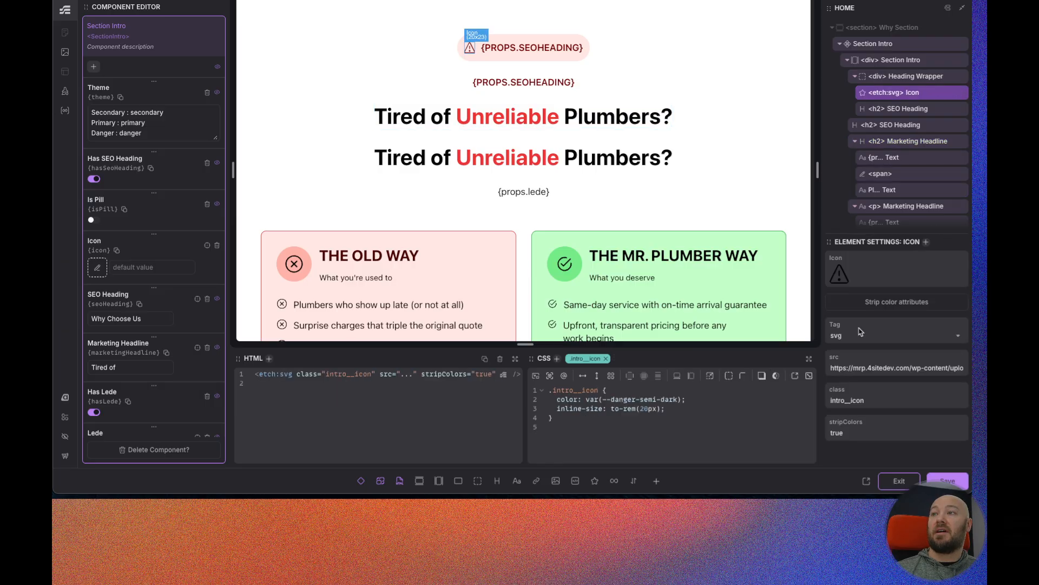
{"action": "double_click", "coordinate": [877, 369]}
{"action": "triple_click", "coordinate": [875, 368]}
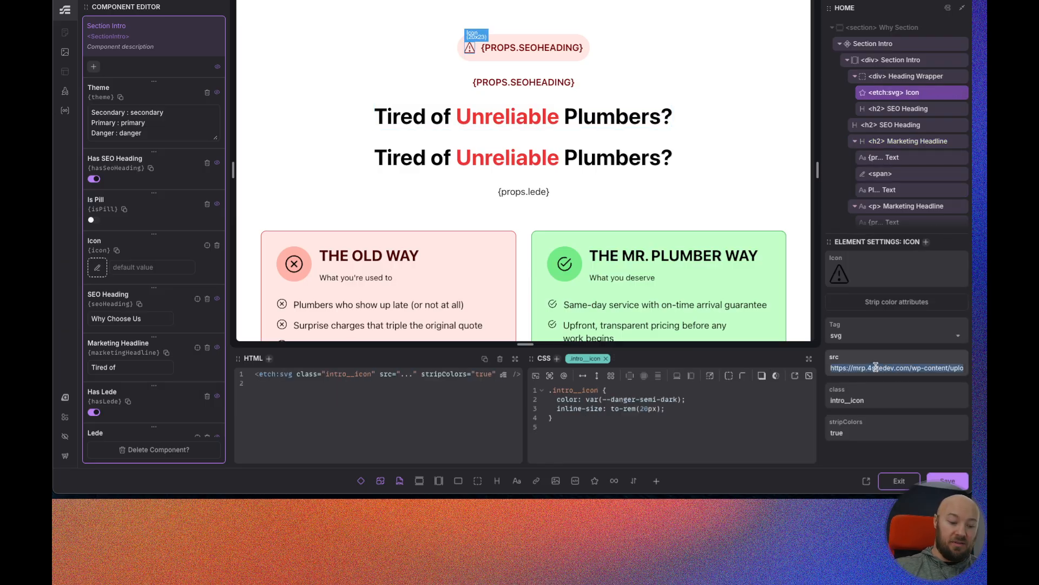
{"action": "type", "text": "{props.ircon"}
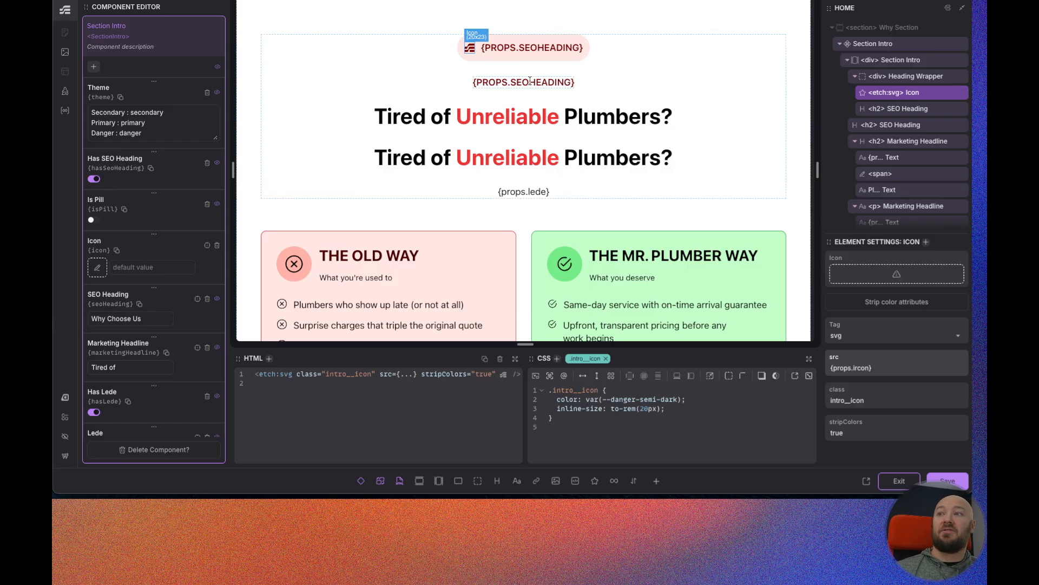
{"action": "left_click", "coordinate": [97, 267]}
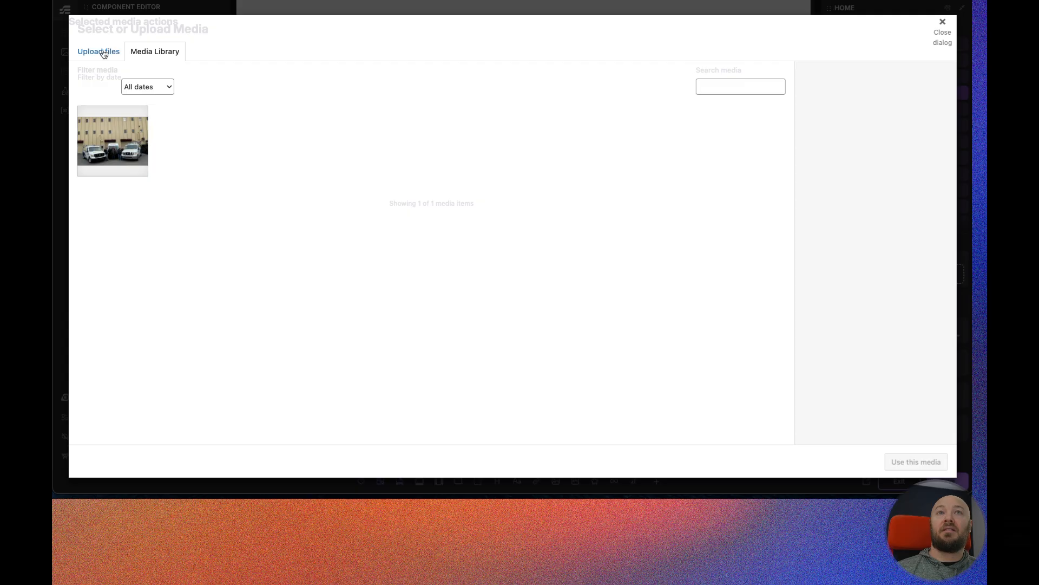
{"action": "left_click", "coordinate": [102, 51]}
{"action": "left_click", "coordinate": [154, 51]}
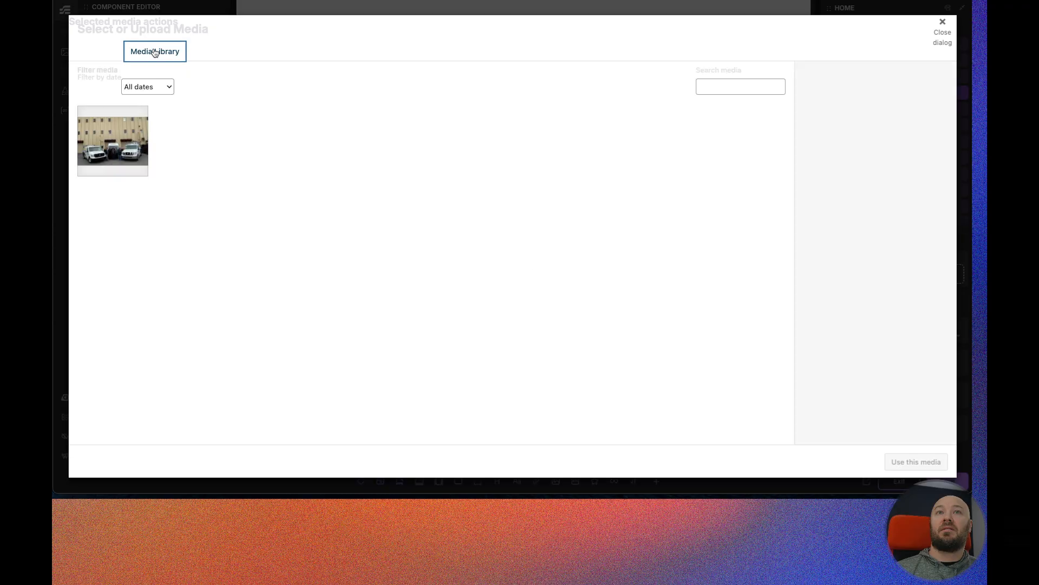
{"action": "left_click", "coordinate": [943, 22]}
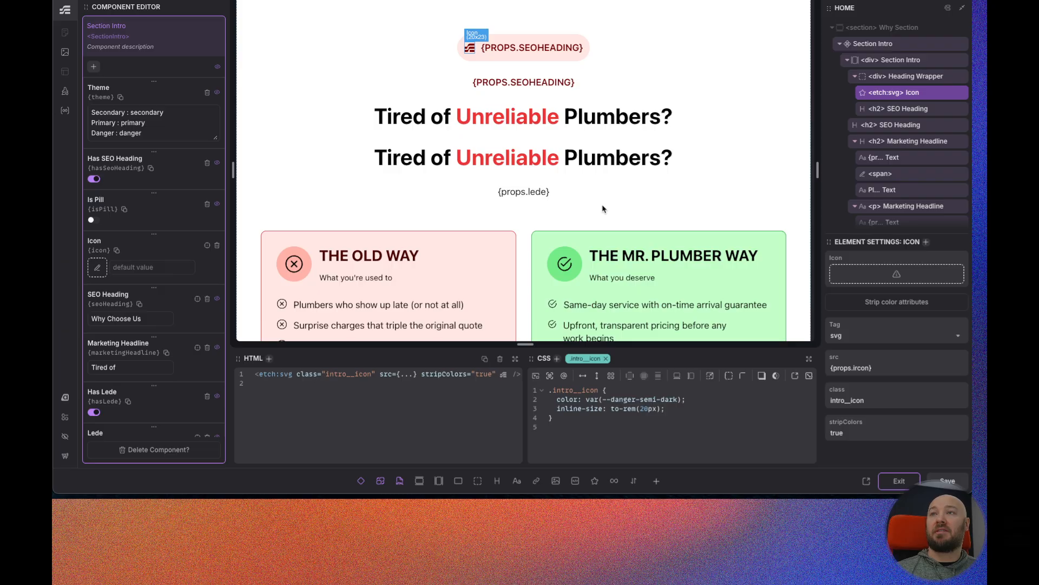
- Add the attribute data-theme="{props.theme}" to the Section Intro div
{"action": "left_click", "coordinate": [901, 59]}
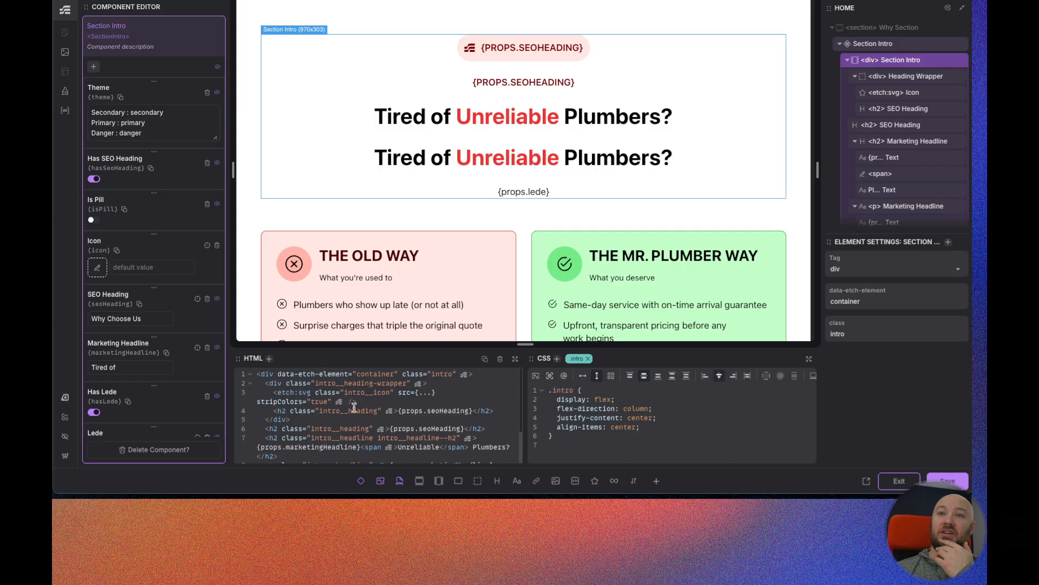
{"action": "left_click", "coordinate": [557, 358]}
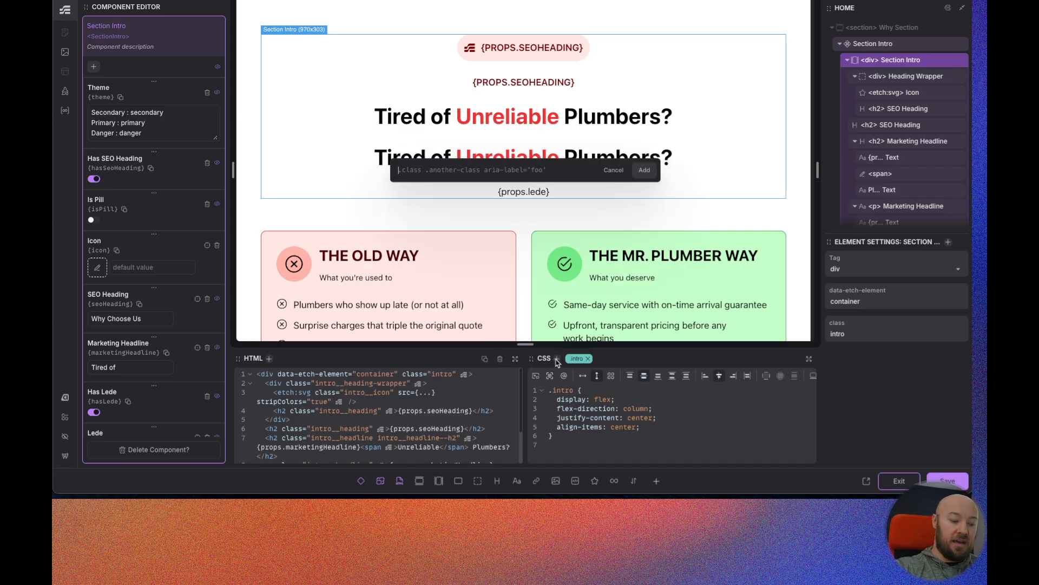
{"action": "type", "text": "data-theme="}
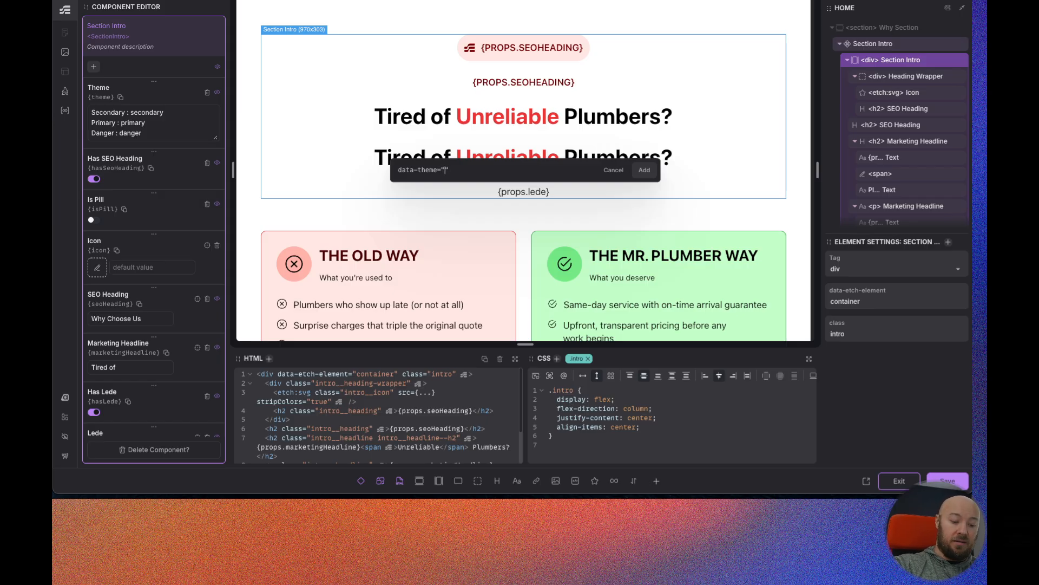
{"action": "type", "text": "rops.theme}"}
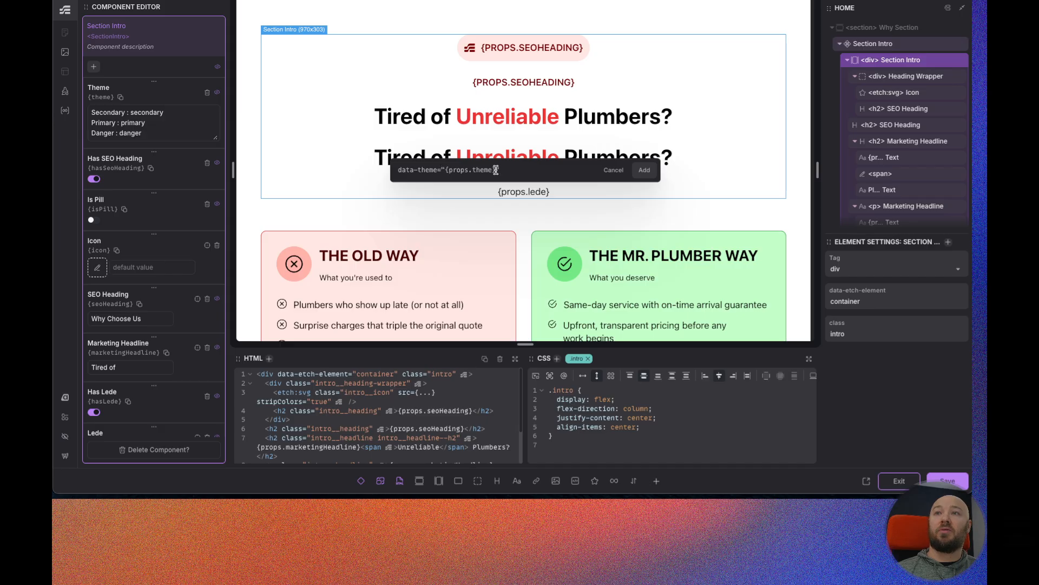
{"action": "left_click", "coordinate": [552, 171]}
{"action": "key", "text": "Return"}
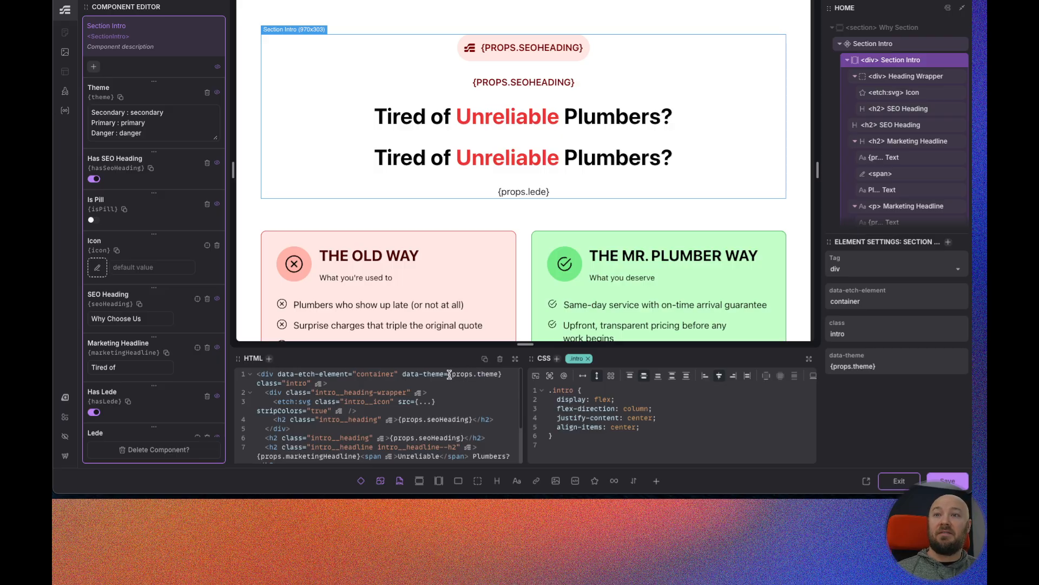
{"action": "left_click", "coordinate": [507, 374]}
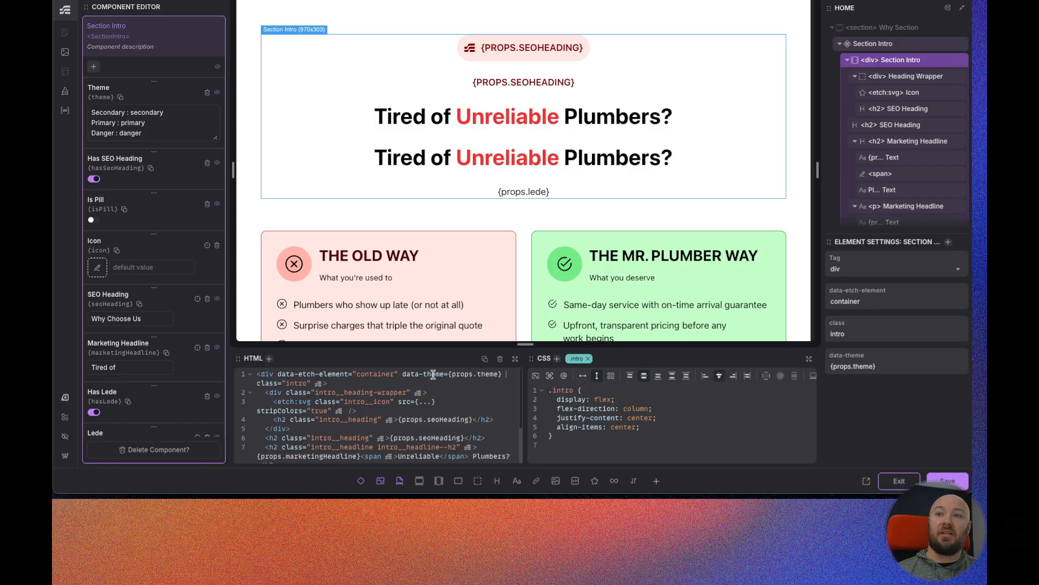
{"action": "left_click", "coordinate": [498, 372]}
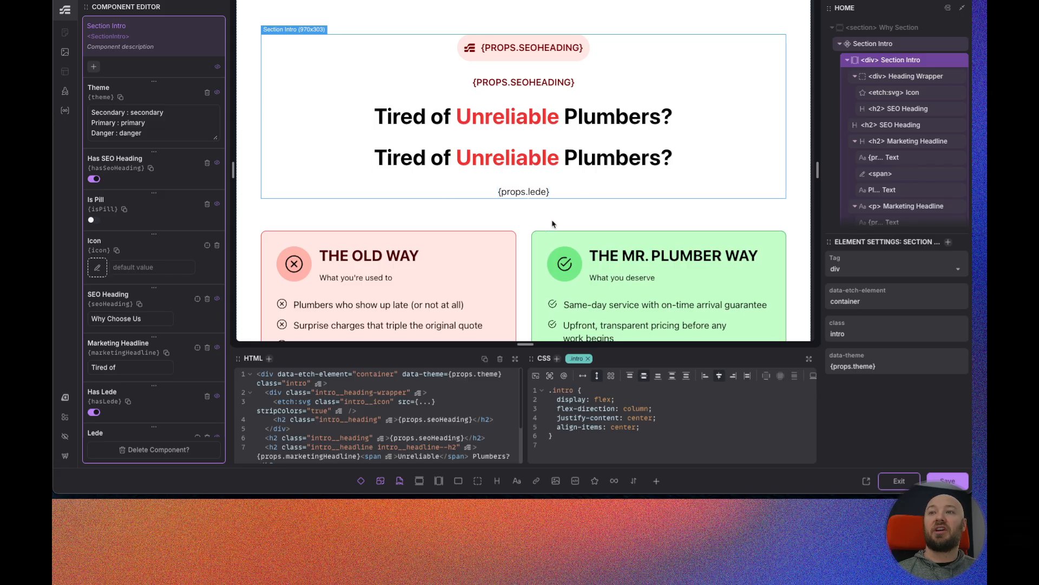
- Add a nested, case-insensitive attribute rule &[data-theme='secondary' i] with an empty body inside the .intro CSS
{"action": "left_click", "coordinate": [680, 427]}
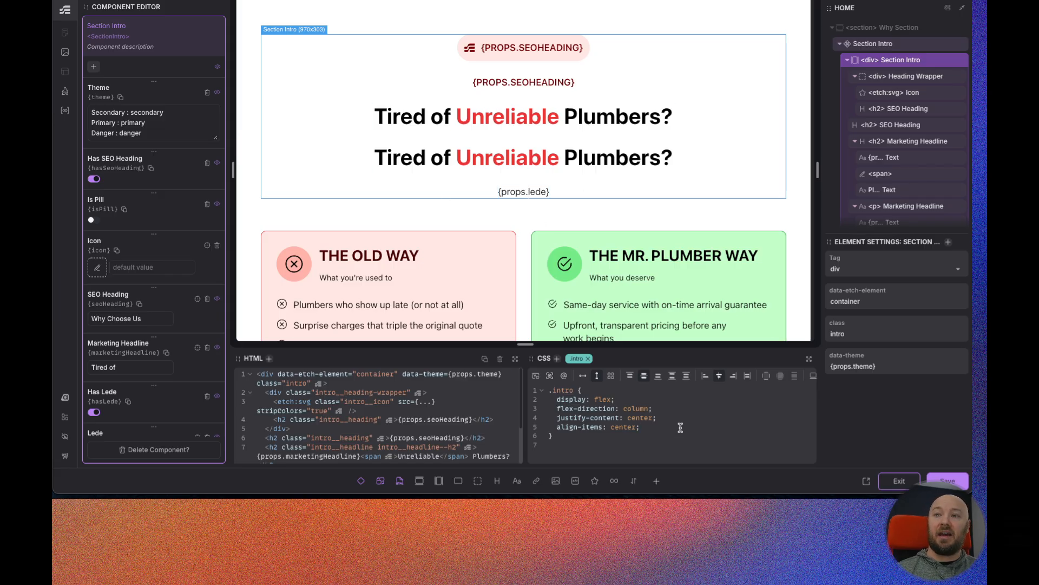
{"action": "key", "text": "Return"}
{"action": "key", "text": "Return"}
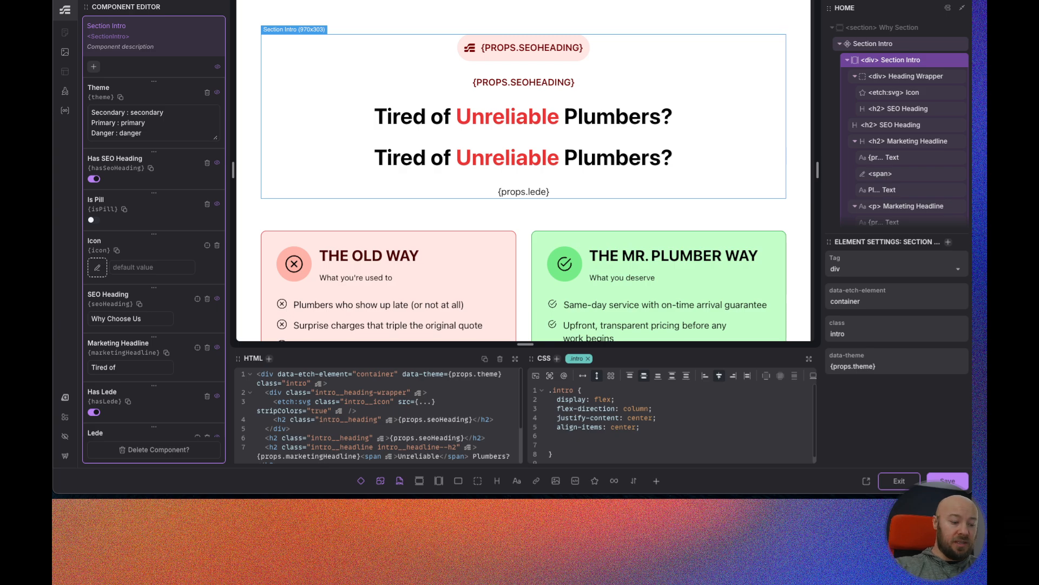
{"action": "type", "text": "&"}
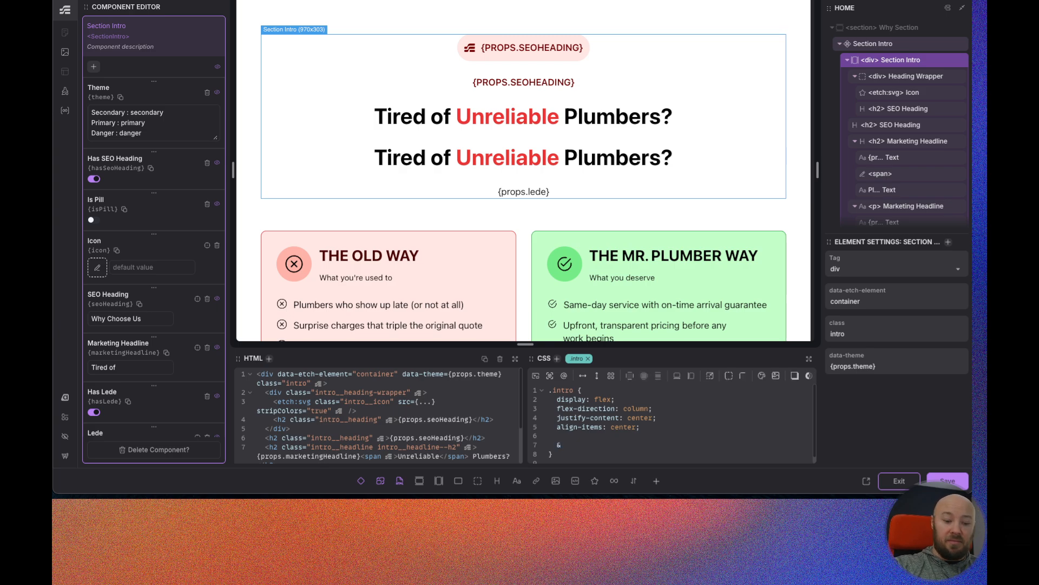
{"action": "type", "text": "[] {"}
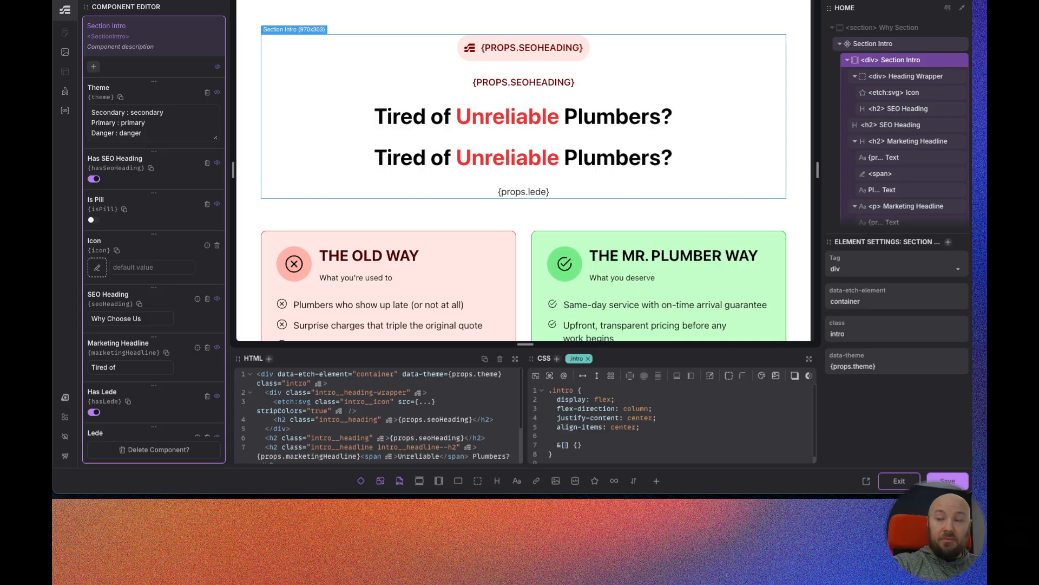
{"action": "type", "text": "data-them"}
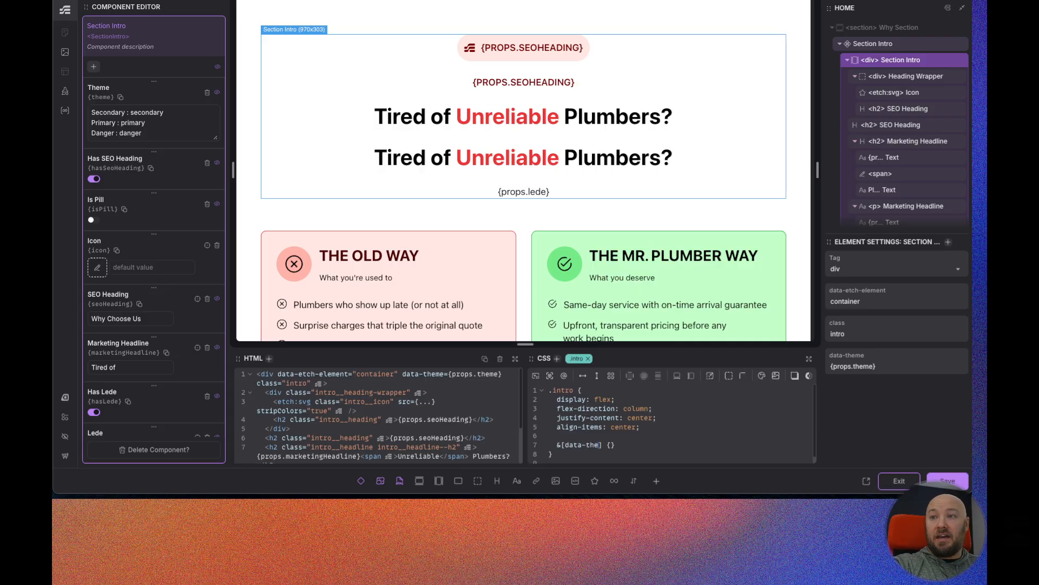
{"action": "type", "text": "e='"}
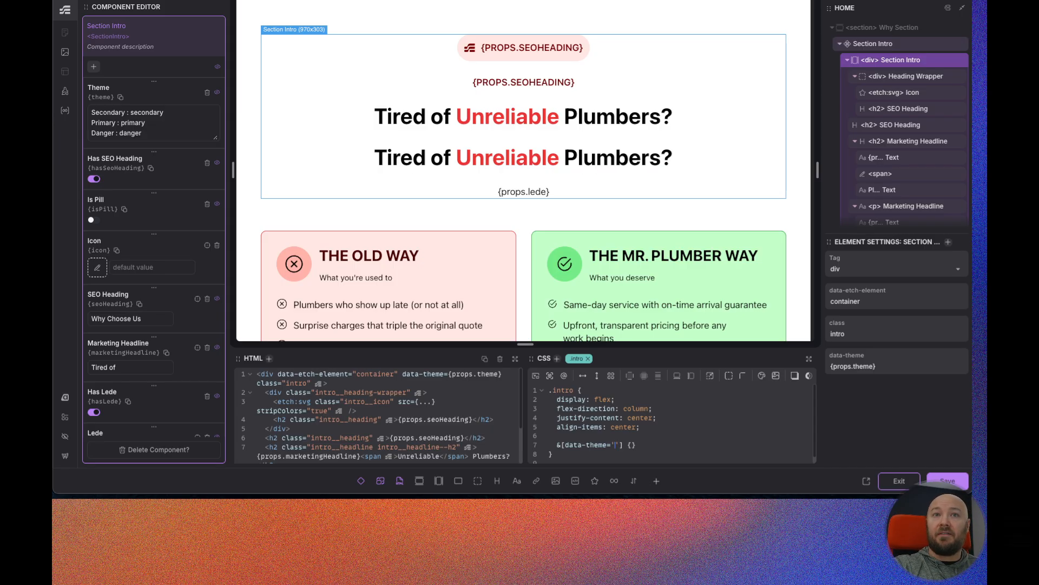
{"action": "type", "text": "secondary"}
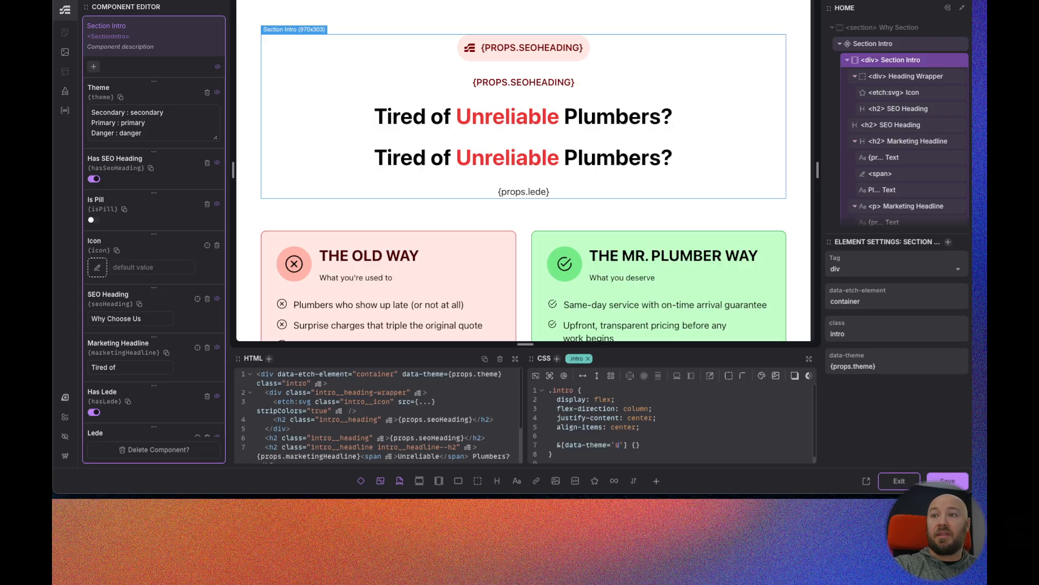
{"action": "type", "text": " i"}
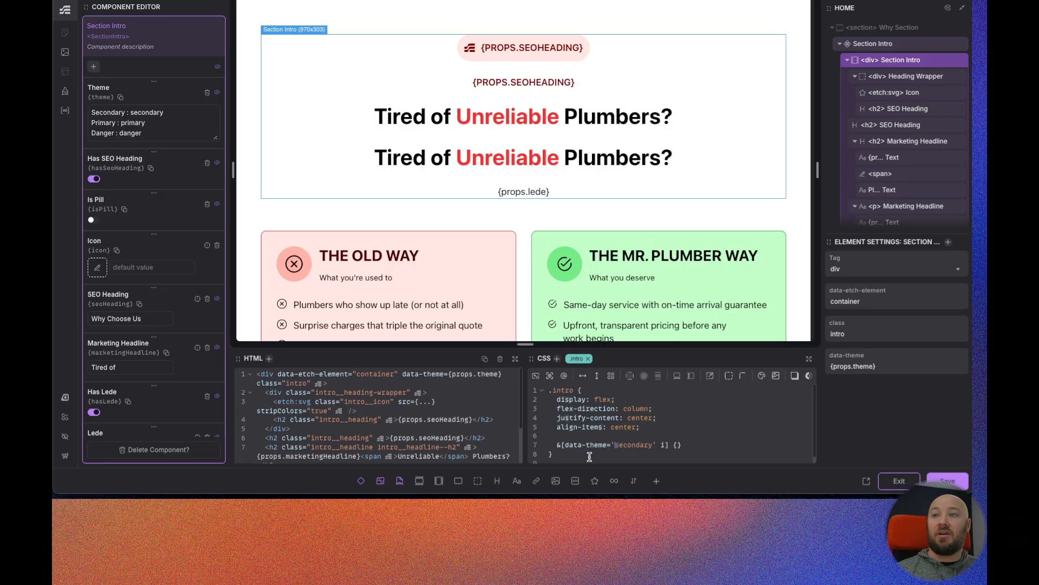
{"action": "type", "text": "{}"}
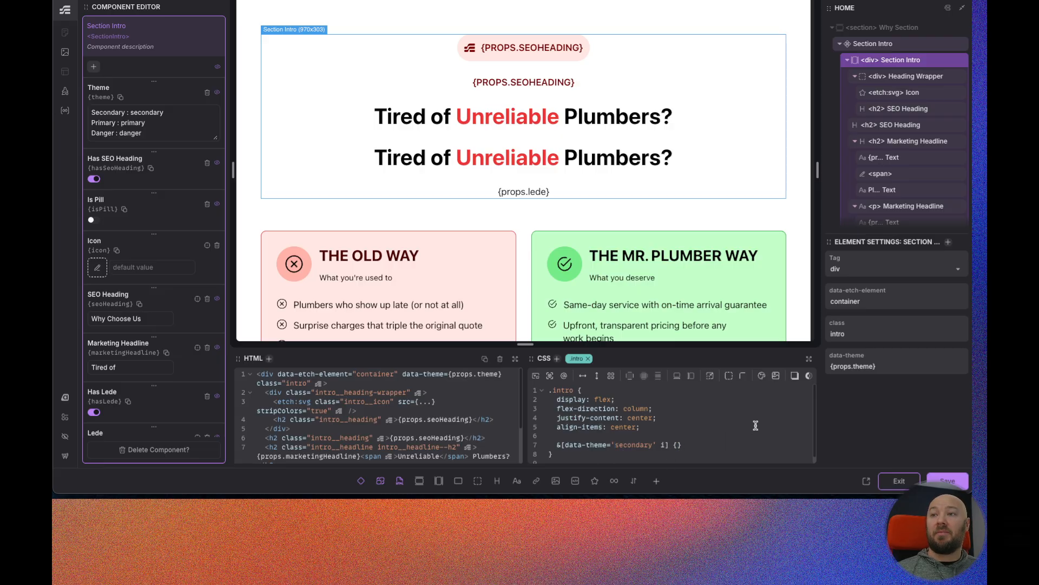
{"action": "key", "text": "Return"}
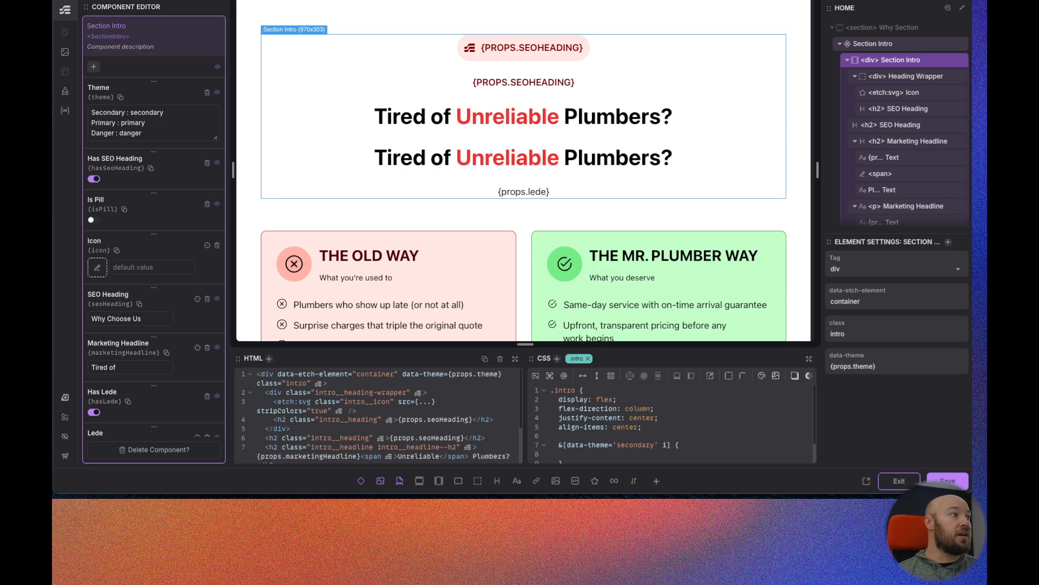
{"action": "scroll", "coordinate": [649, 428], "scroll_direction": "down", "scroll_amount": 1}
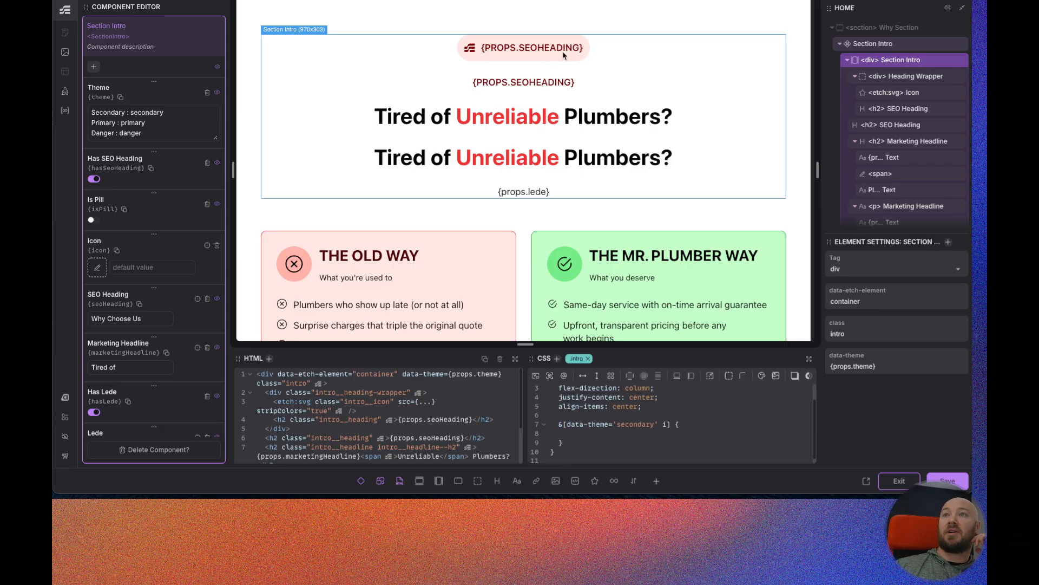
- Examine the CSS of the heading wrapper, icon, pill SEO heading, marketing headline and lede for styles that depend on the theme
{"action": "left_click", "coordinate": [900, 79]}
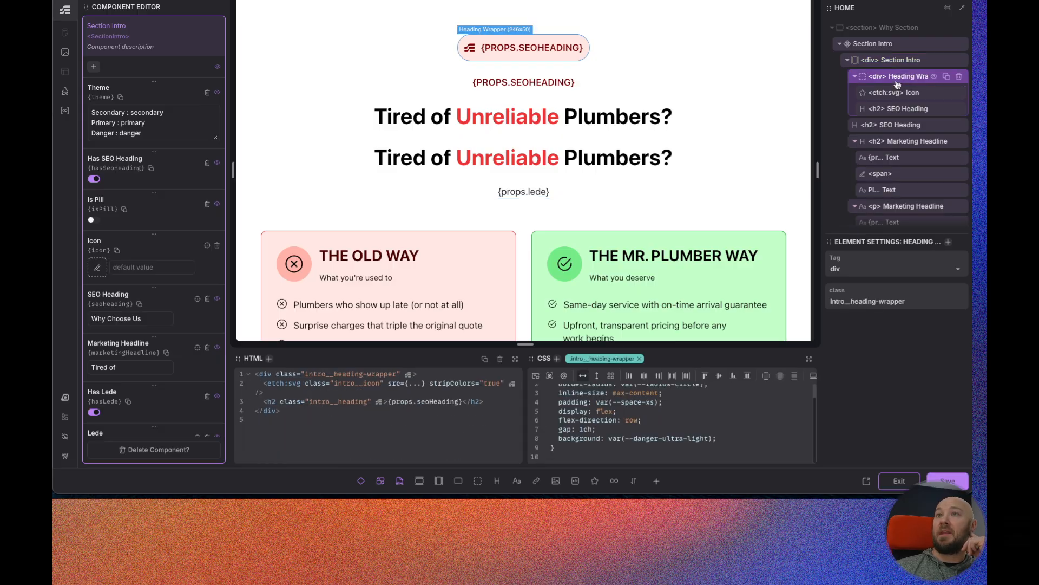
{"action": "left_click", "coordinate": [906, 96]}
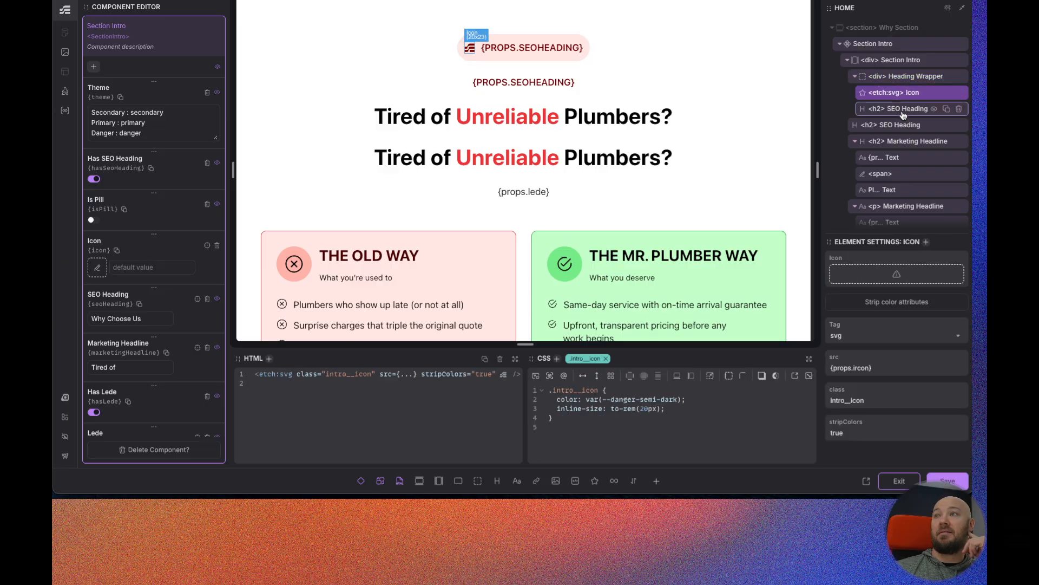
{"action": "left_click", "coordinate": [901, 110]}
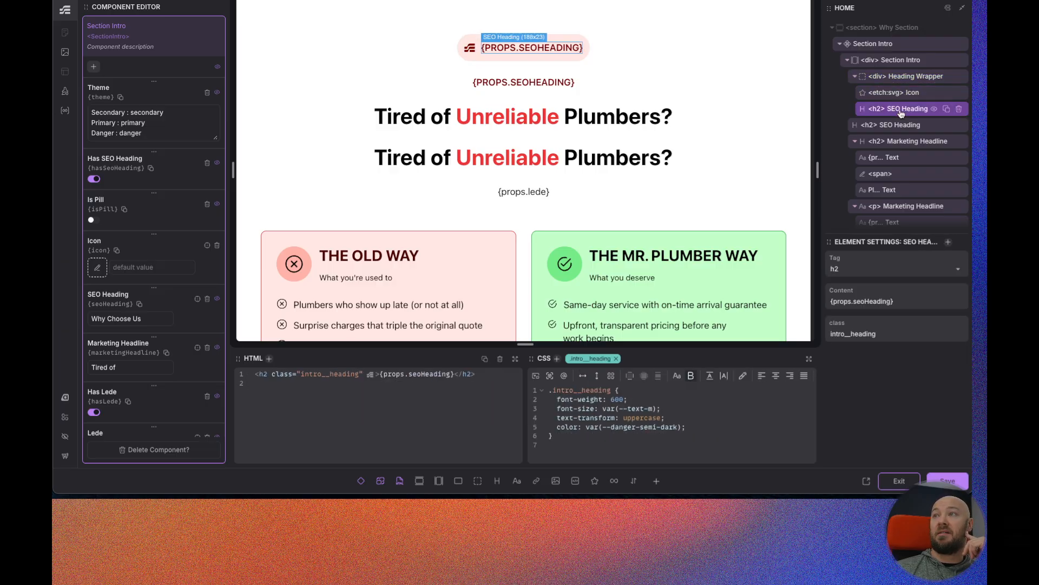
{"action": "left_click", "coordinate": [903, 142]}
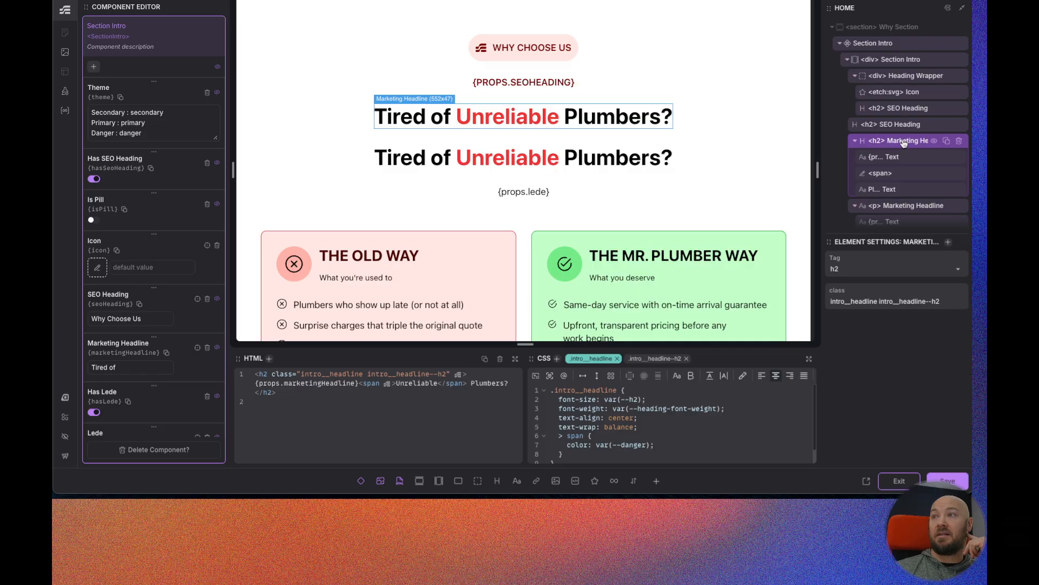
{"action": "scroll", "coordinate": [903, 143], "scroll_direction": "down", "scroll_amount": 2}
{"action": "left_click", "coordinate": [900, 208]}
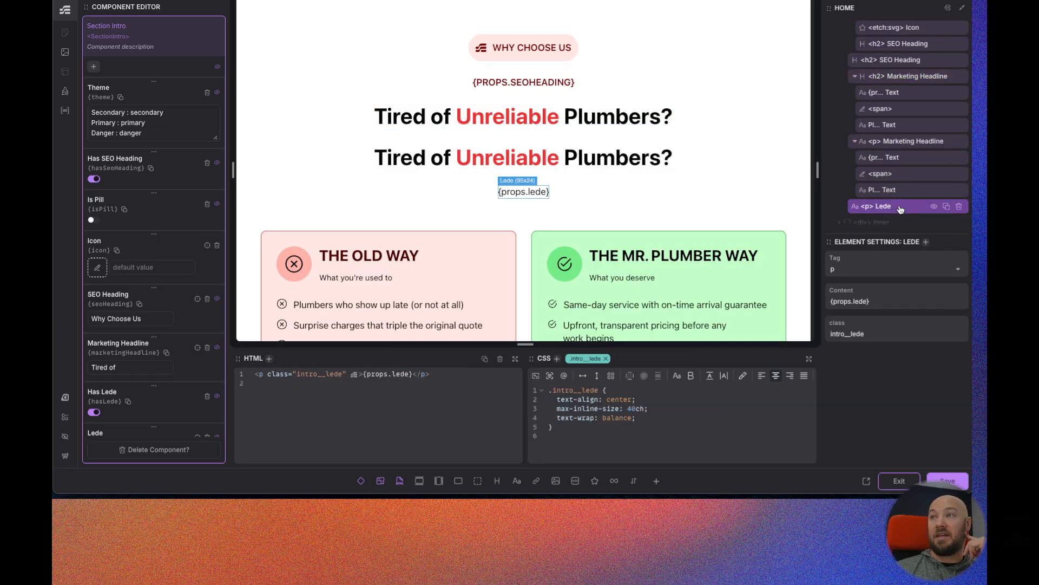
{"action": "left_click", "coordinate": [903, 174]}
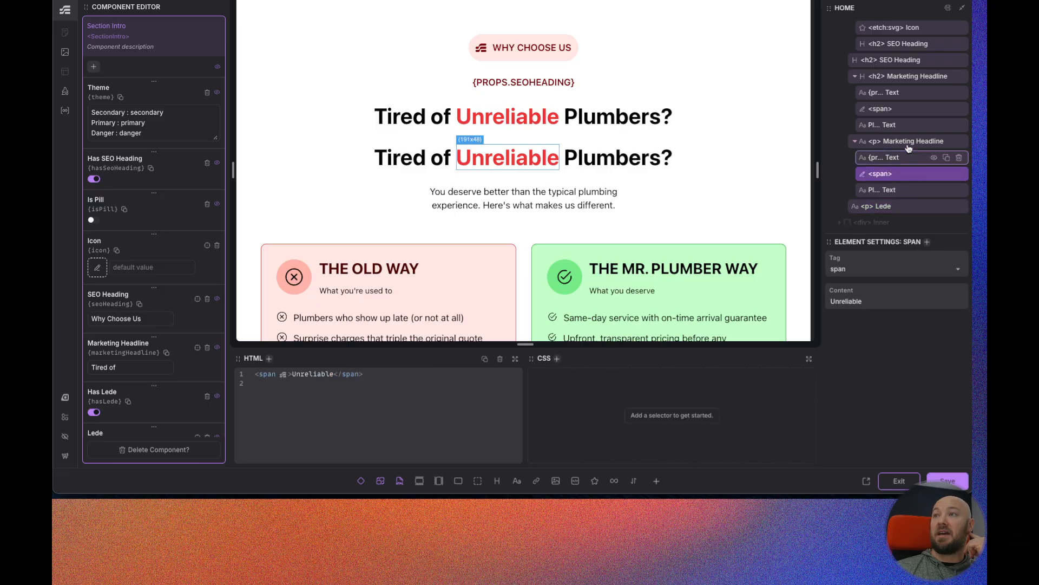
{"action": "scroll", "coordinate": [870, 87], "scroll_direction": "up", "scroll_amount": 3}
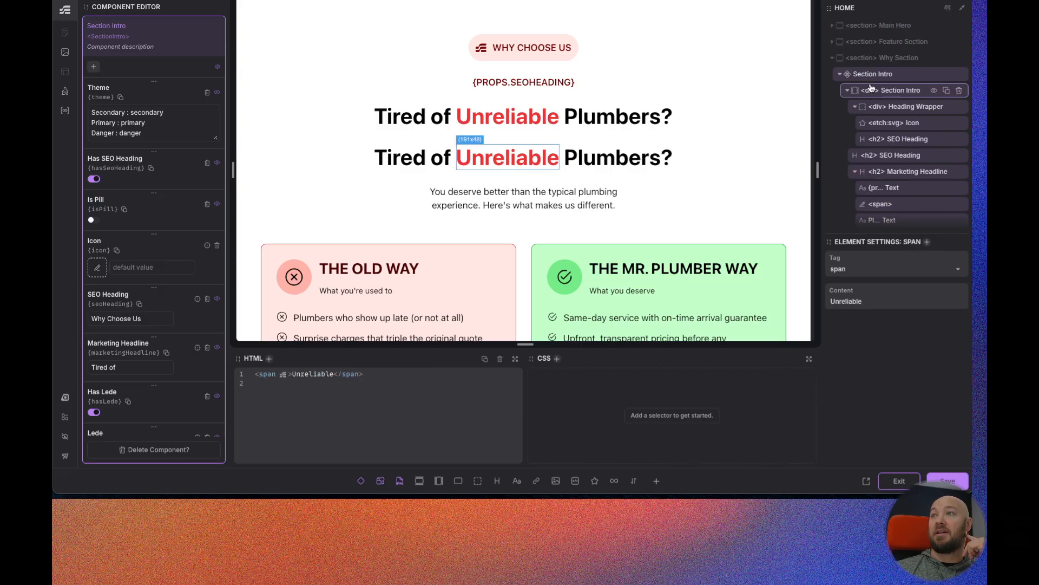
- Nest an empty &__heading-wrapper rule inside the secondary theme block of the Section Intro div's .intro CSS
{"action": "left_click", "coordinate": [896, 91]}
{"action": "scroll", "coordinate": [600, 443], "scroll_direction": "down", "scroll_amount": 1}
{"action": "left_click", "coordinate": [687, 430]}
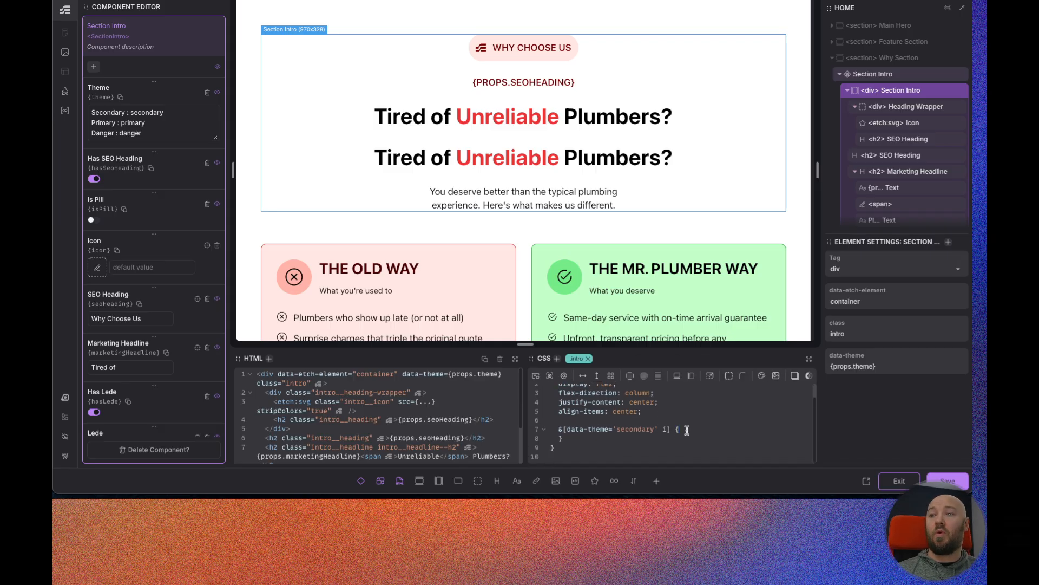
{"action": "key", "text": "Return"}
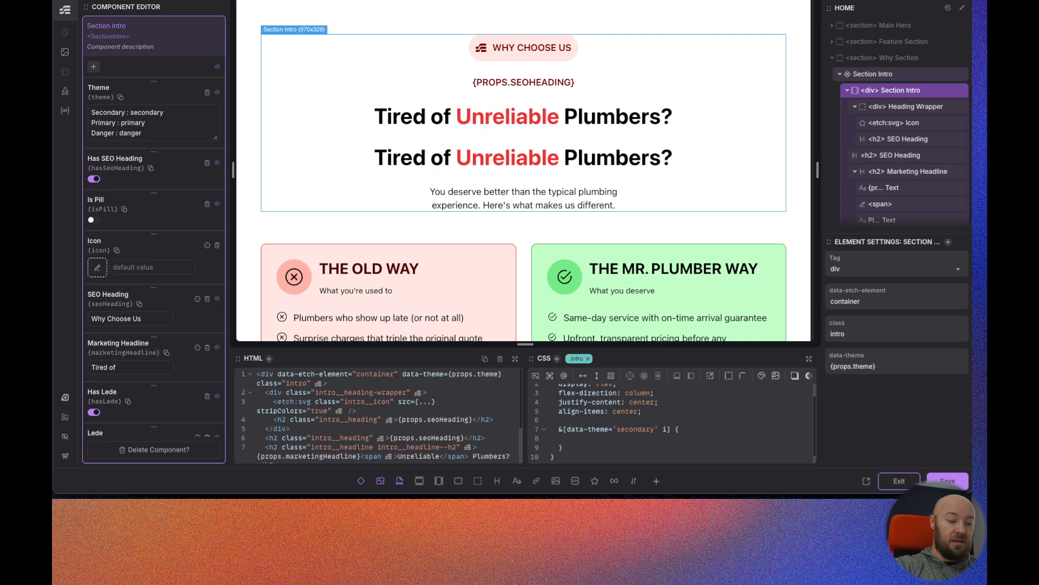
{"action": "type", "text": "&__heading-wr"}
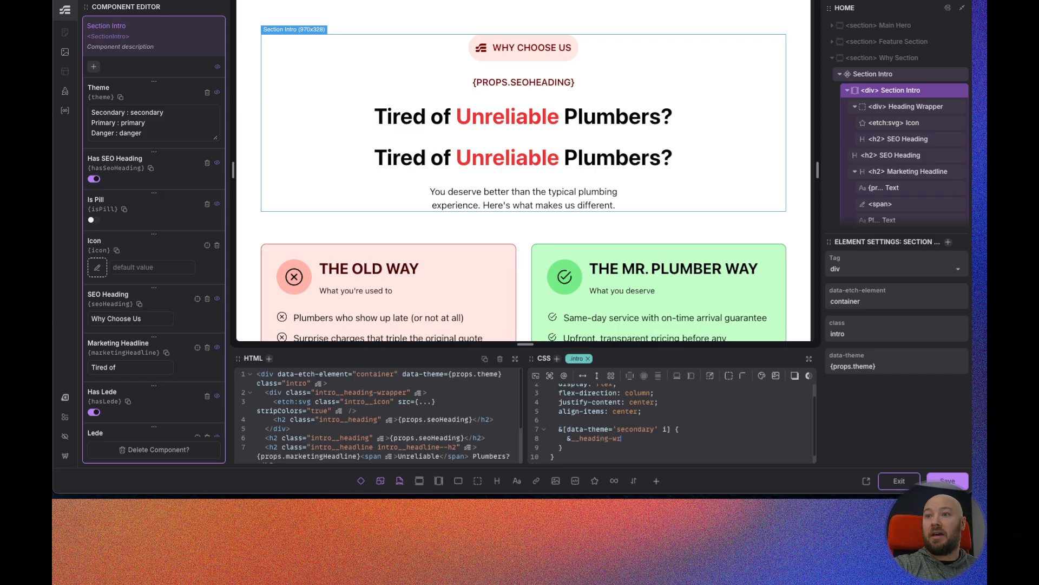
{"action": "type", "text": "apper {"}
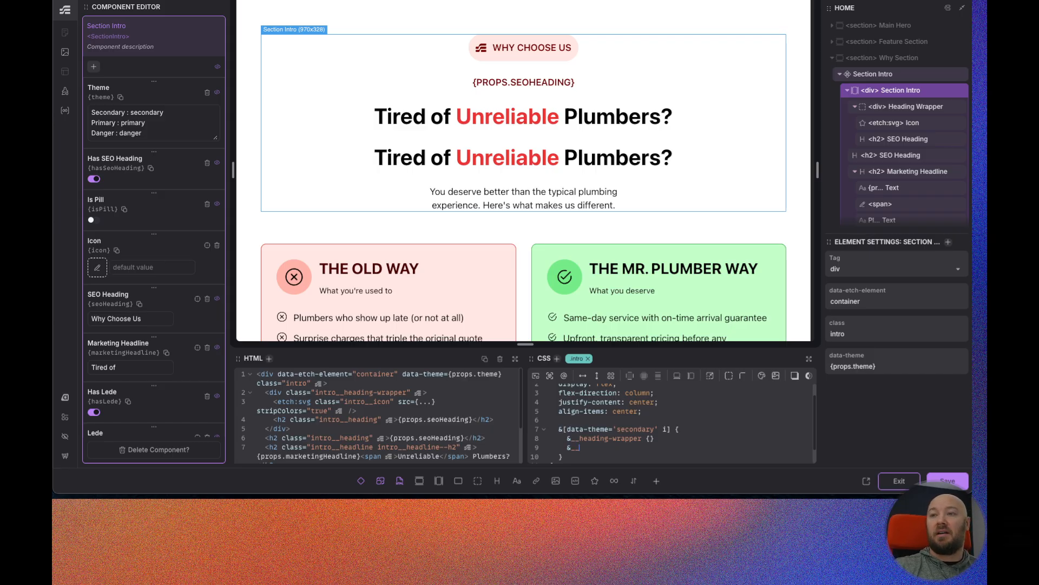
- Add an empty &__icon rule below the heading-wrapper rule in the secondary theme block
{"action": "scroll", "coordinate": [570, 403], "scroll_direction": "down", "scroll_amount": 1}
{"action": "left_click", "coordinate": [583, 445]}
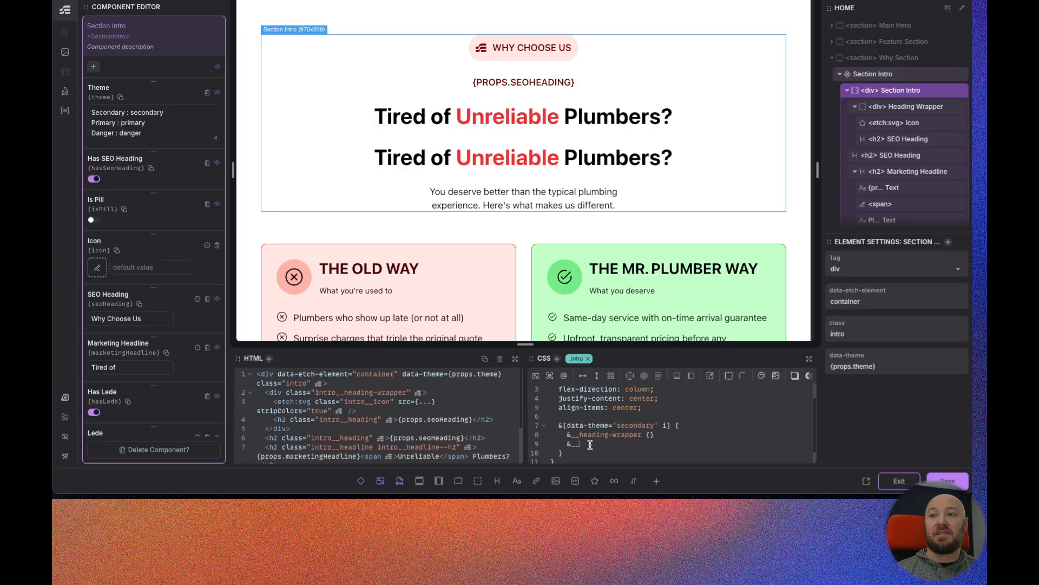
{"action": "scroll", "coordinate": [566, 398], "scroll_direction": "up", "scroll_amount": 1}
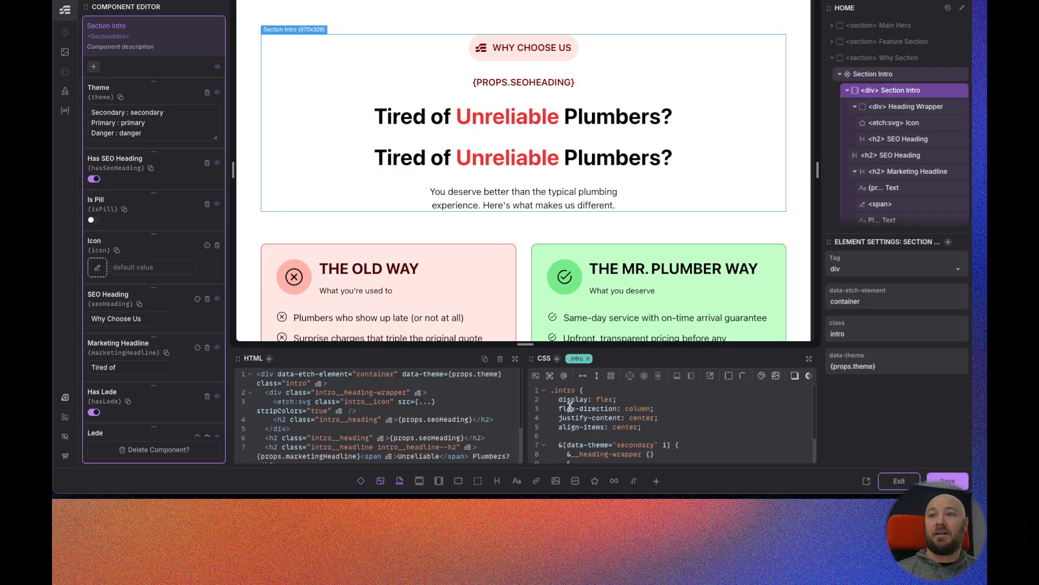
{"action": "scroll", "coordinate": [591, 411], "scroll_direction": "down", "scroll_amount": 2}
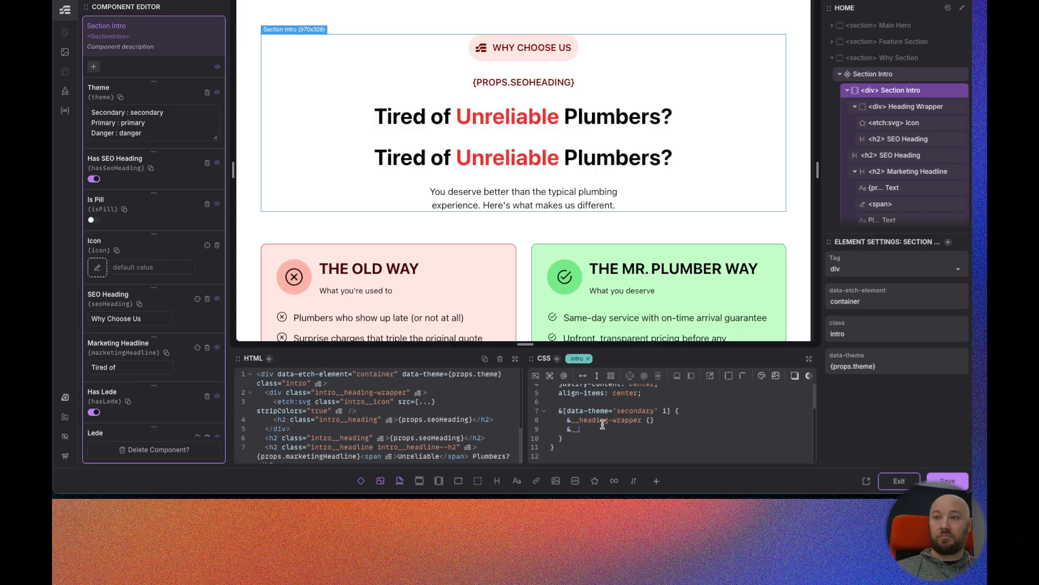
{"action": "scroll", "coordinate": [602, 425], "scroll_direction": "up", "scroll_amount": 2}
{"action": "scroll", "coordinate": [606, 428], "scroll_direction": "down", "scroll_amount": 2}
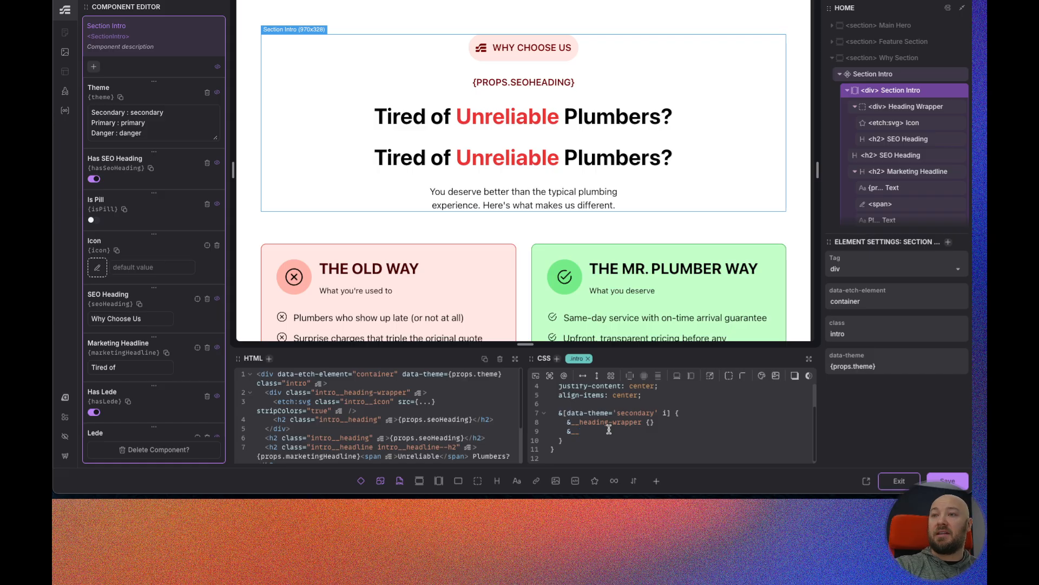
{"action": "type", "text": "icon"}
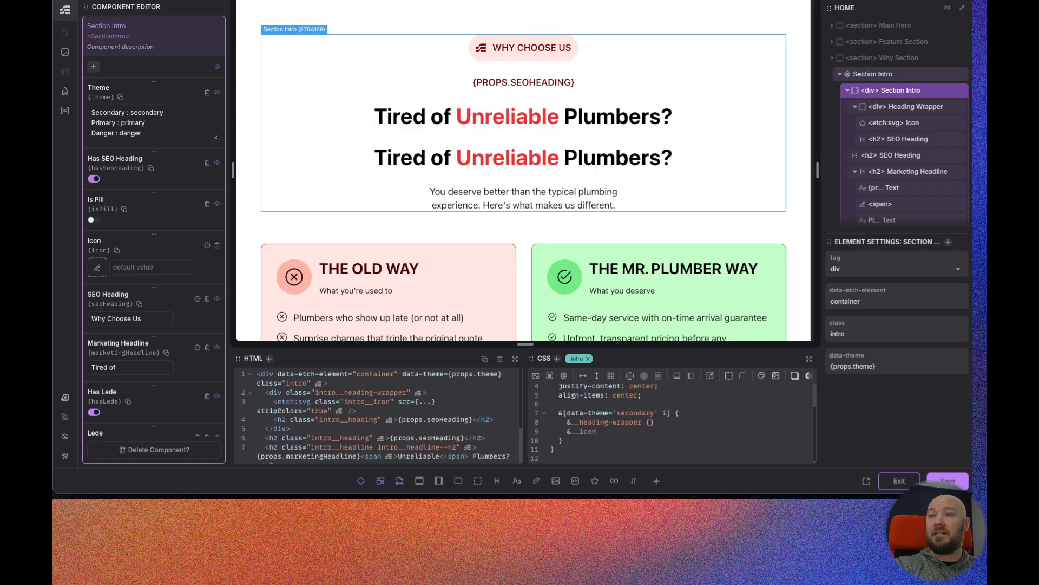
{"action": "type", "text": " {}"}
{"action": "key", "text": "Return"}
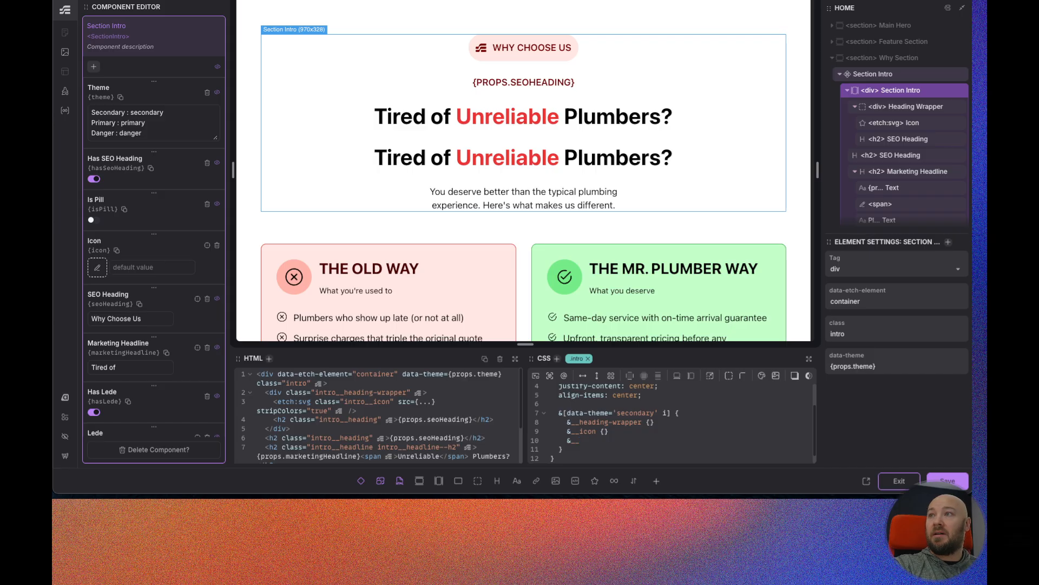
- Add empty &__seo-heading and &__marketing-headline rules to the secondary theme block
{"action": "type", "text": "&__seo-heading {}"}
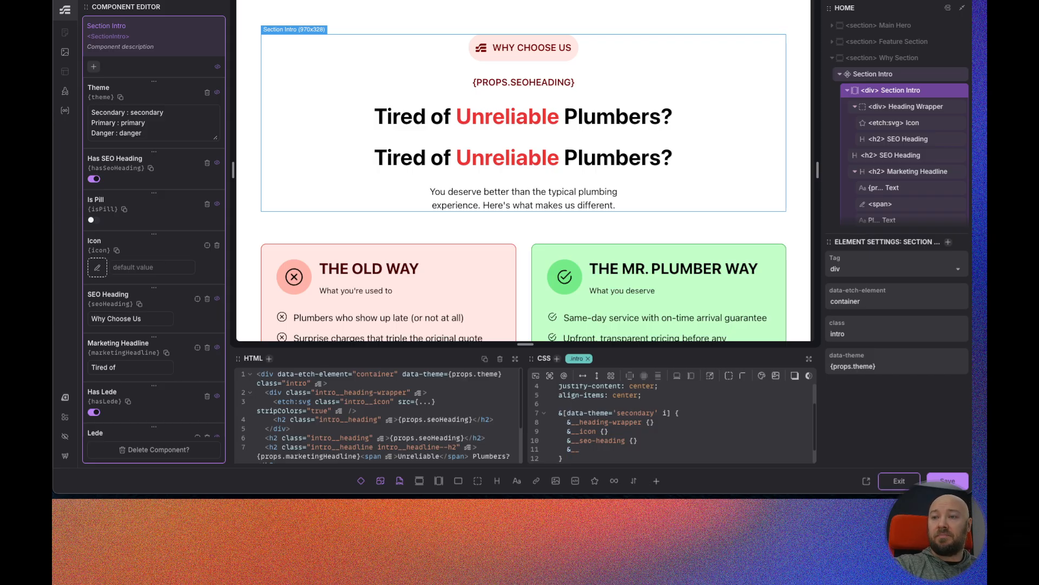
{"action": "type", "text": "rketing-hea"}
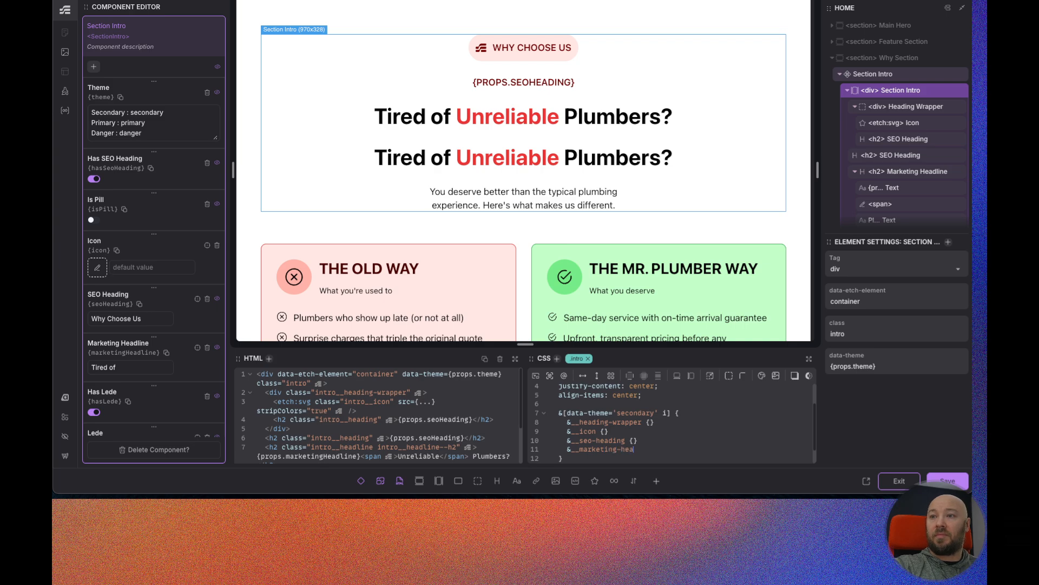
{"action": "type", "text": "dline {"}
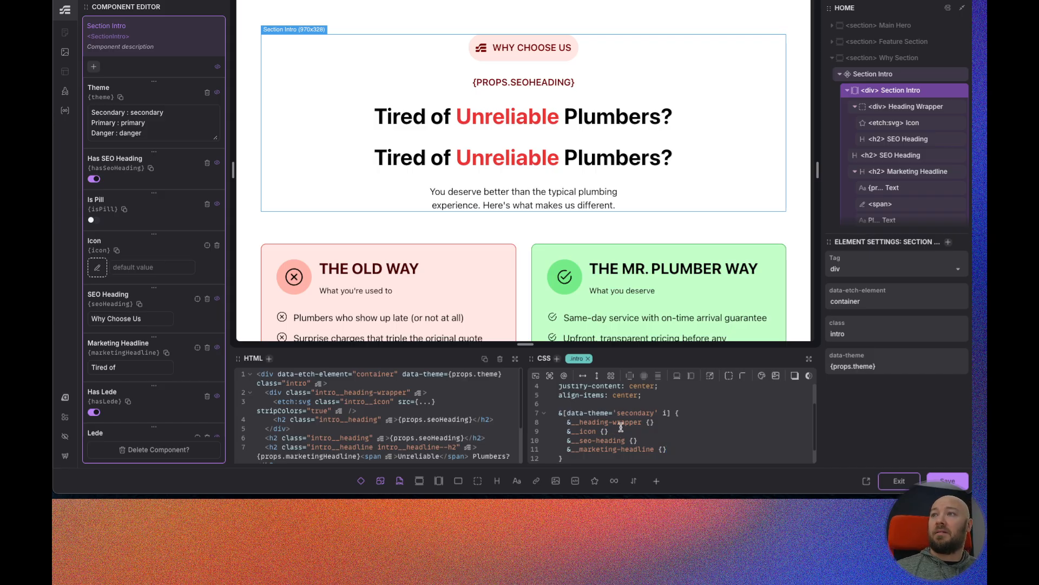
- Check the class names and colour styles of the marketing headline, SEO headings and icon against the nested rules in the .intro CSS
{"action": "left_click", "coordinate": [899, 173]}
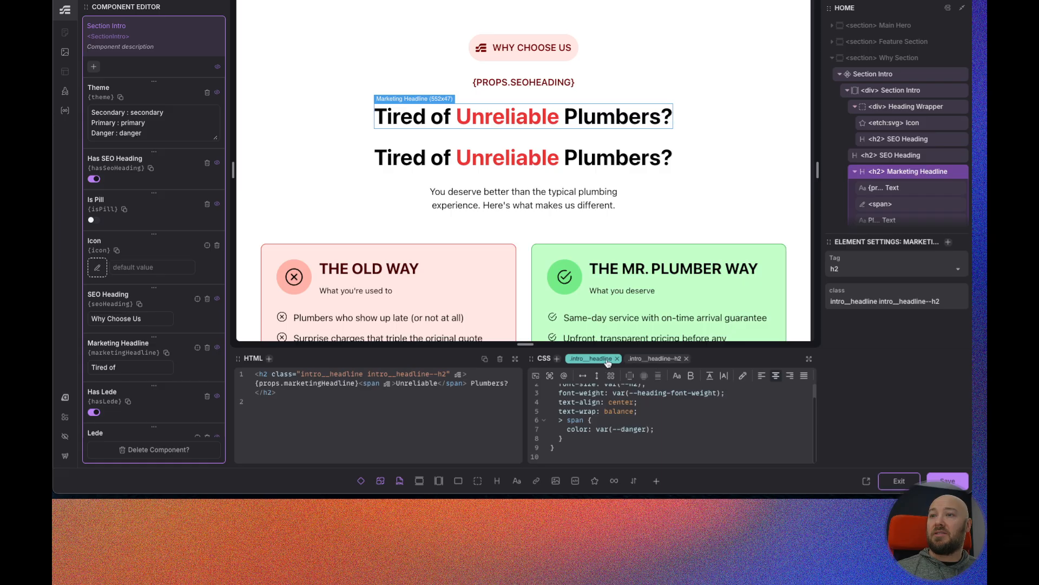
{"action": "left_click", "coordinate": [907, 157]}
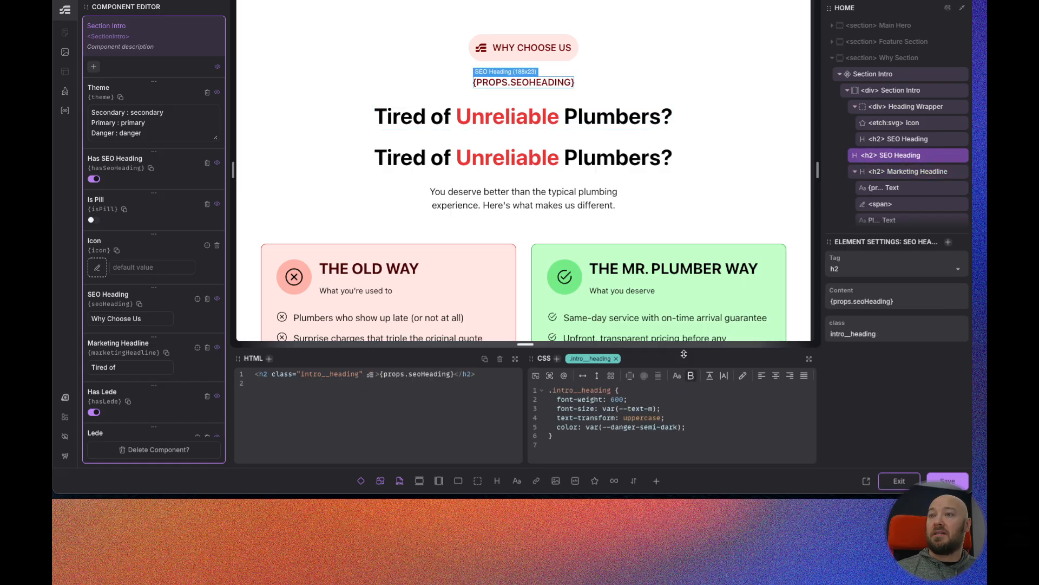
{"action": "left_click", "coordinate": [903, 140]}
{"action": "left_click", "coordinate": [908, 125]}
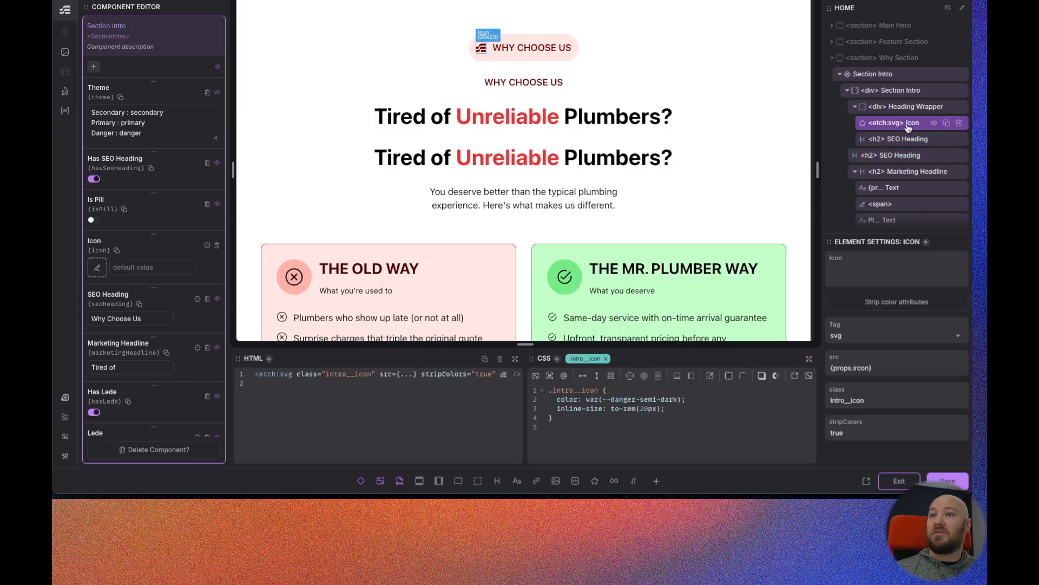
{"action": "left_click", "coordinate": [899, 95]}
{"action": "scroll", "coordinate": [649, 417], "scroll_direction": "down", "scroll_amount": 3}
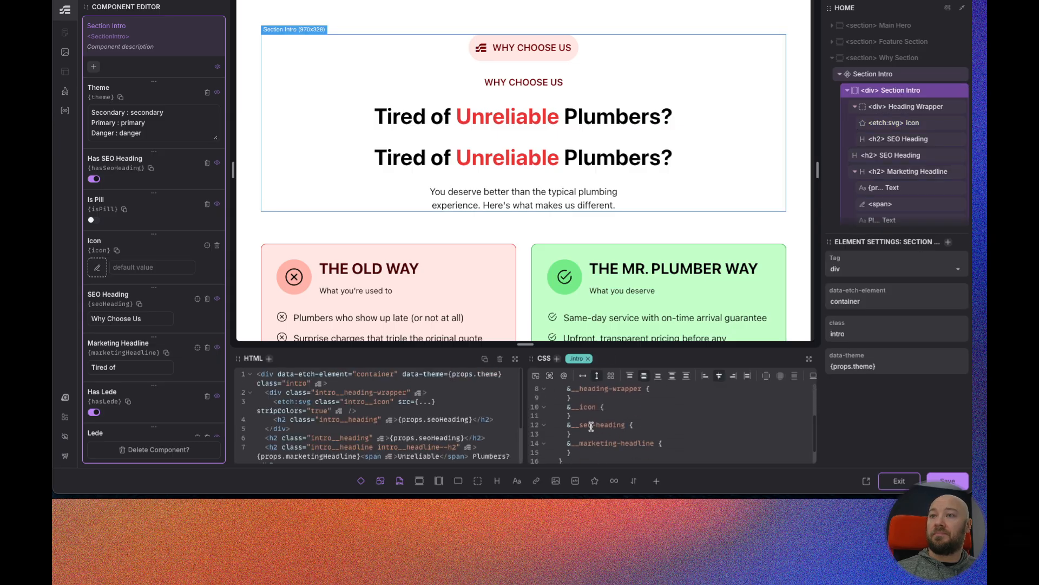
- Rename the nested &__seo-heading rule in the secondary theme block to &__heading
{"action": "left_click", "coordinate": [596, 425]}
{"action": "key", "text": "BackSpace"}
{"action": "key", "text": "BackSpace"}
{"action": "key", "text": "BackSpace"}
{"action": "key", "text": "BackSpace"}
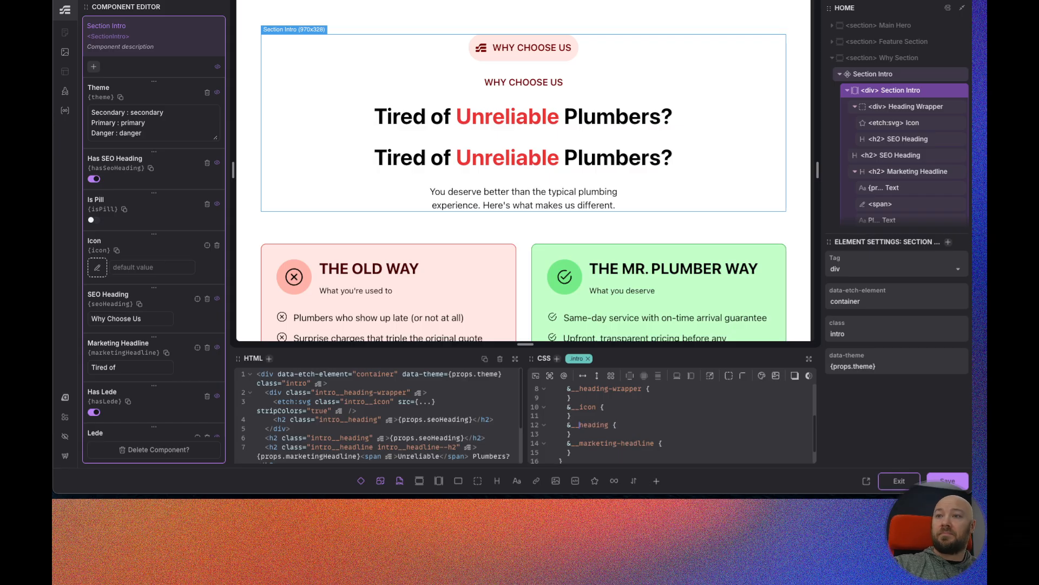
- Rename the nested &__marketing-headline rule in the secondary theme block to &__headline
{"action": "left_click", "coordinate": [621, 444]}
{"action": "key", "text": "BackSpace"}
{"action": "key", "text": "BackSpace"}
{"action": "key", "text": "BackSpace"}
{"action": "key", "text": "BackSpace"}
{"action": "key", "text": "BackSpace"}
{"action": "key", "text": "BackSpace"}
{"action": "key", "text": "BackSpace"}
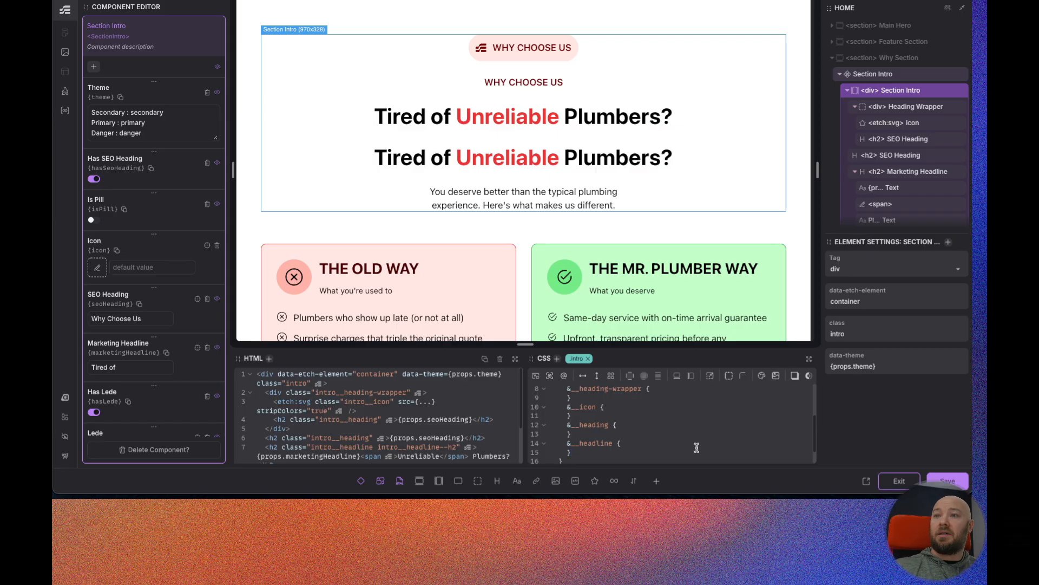
- Nest an empty span rule inside the &__headline rule of the secondary theme block
{"action": "key", "text": "Return"}
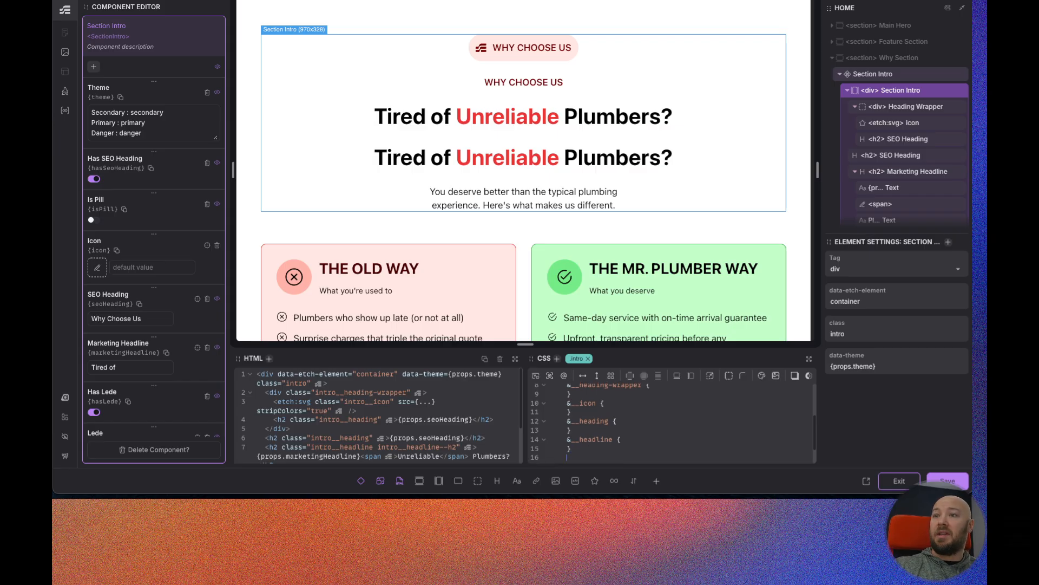
{"action": "left_click", "coordinate": [625, 444]}
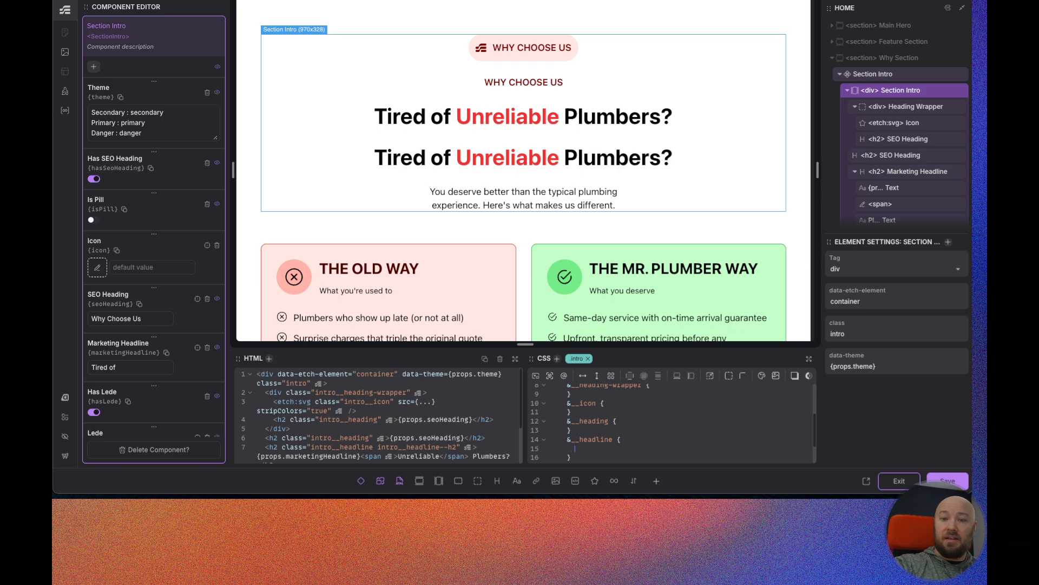
{"action": "type", "text": "span {"}
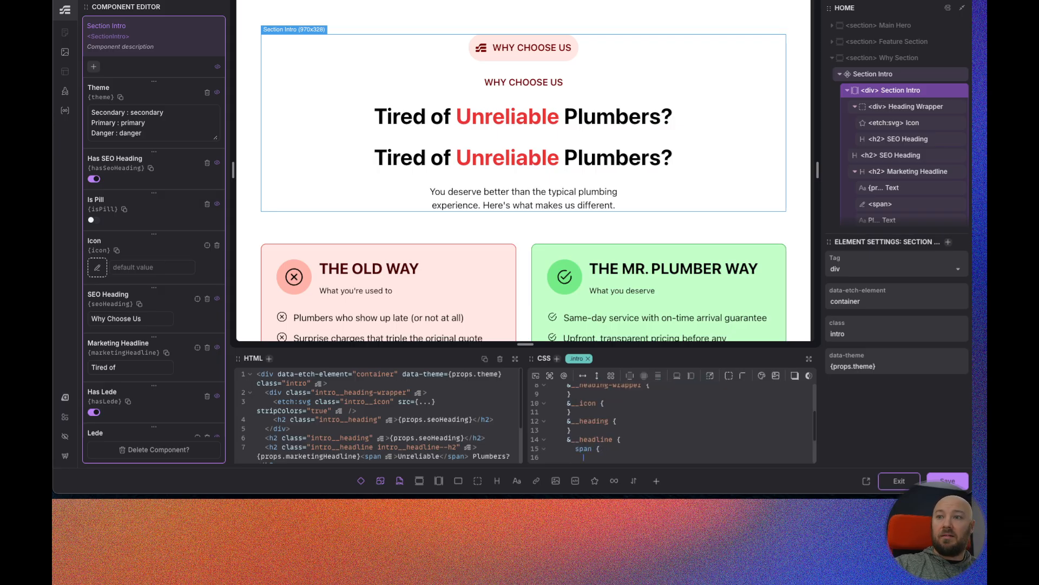
{"action": "scroll", "coordinate": [620, 439], "scroll_direction": "down", "scroll_amount": 3}
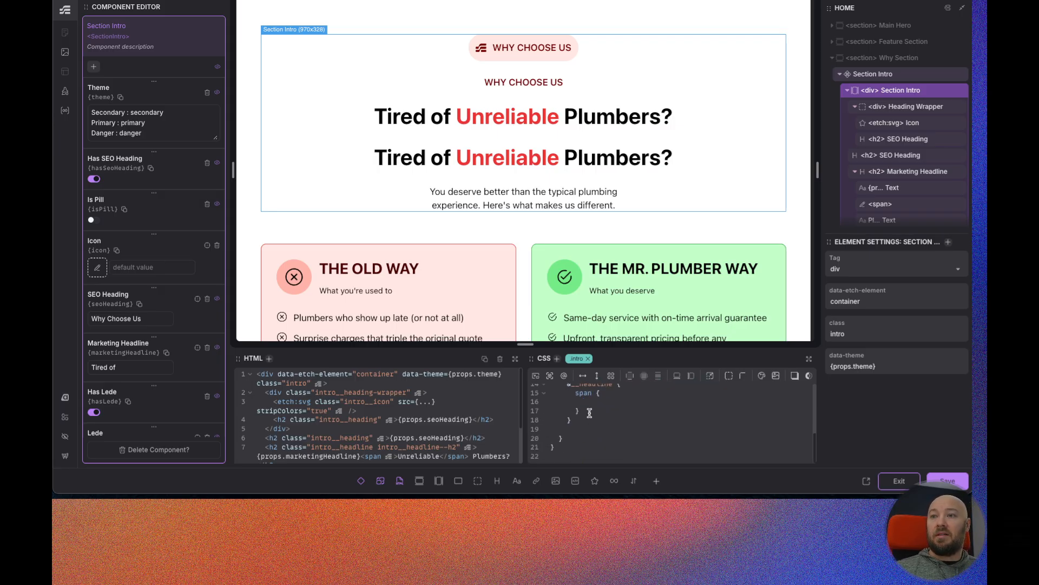
- Add an empty &__lede rule below the headline rule and enlarge the code editor area to show the whole theme block
{"action": "scroll", "coordinate": [588, 412], "scroll_direction": "up", "scroll_amount": 1}
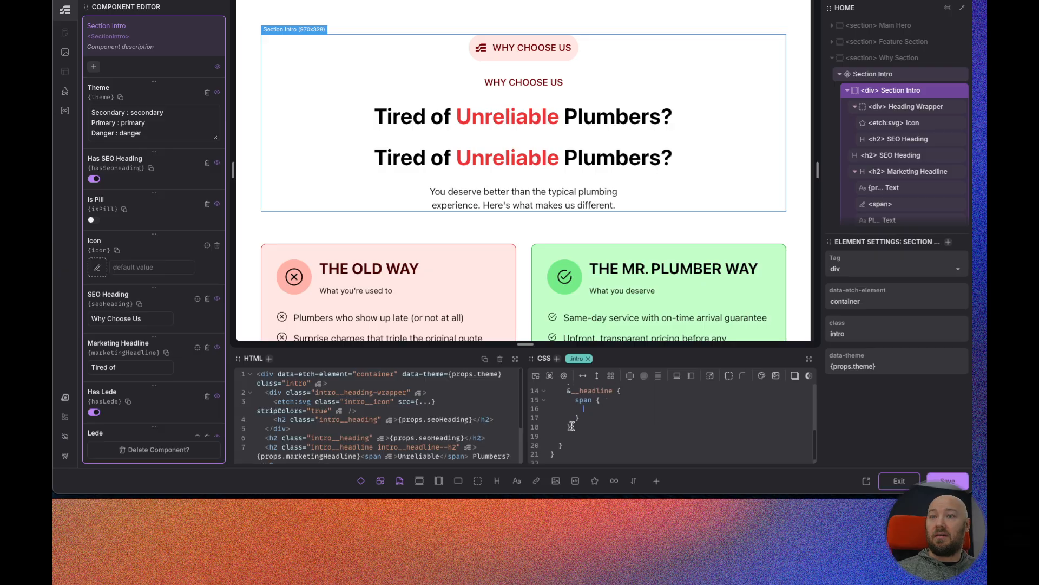
{"action": "left_click", "coordinate": [572, 429]}
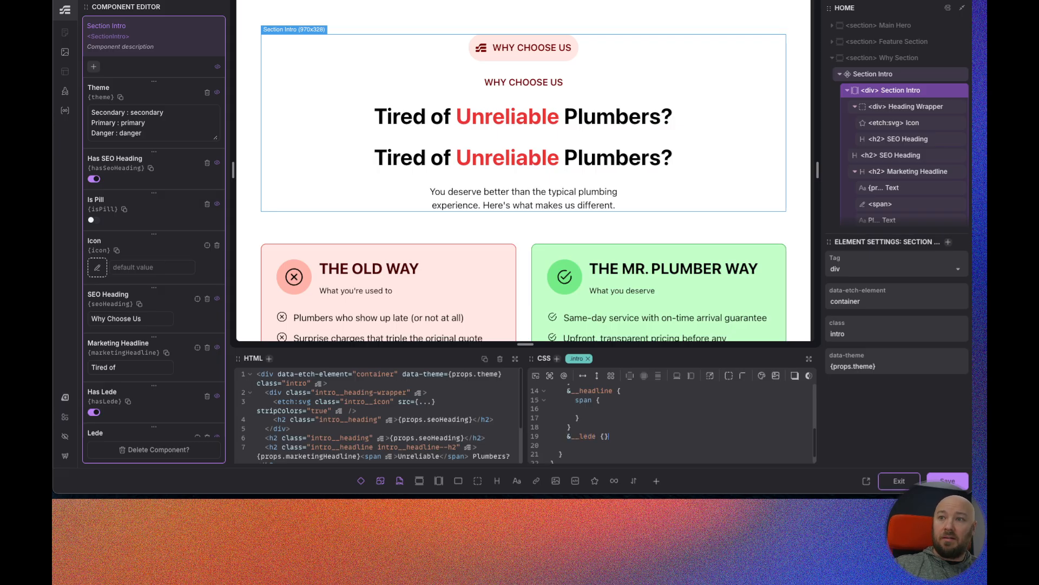
{"action": "scroll", "coordinate": [627, 418], "scroll_direction": "up", "scroll_amount": 4}
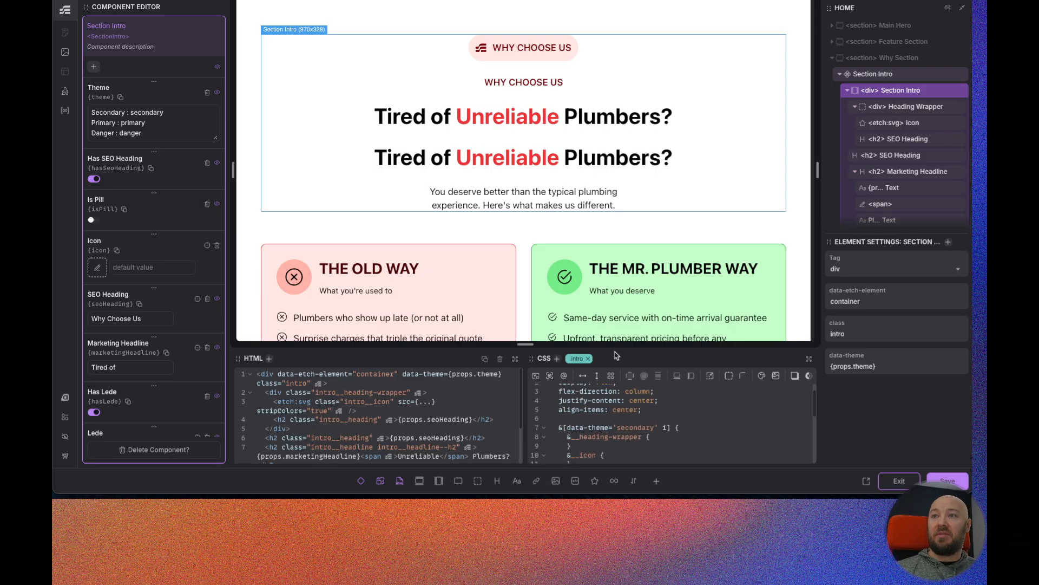
{"action": "left_click_drag", "start_coordinate": [616, 346], "coordinate": [633, 224]}
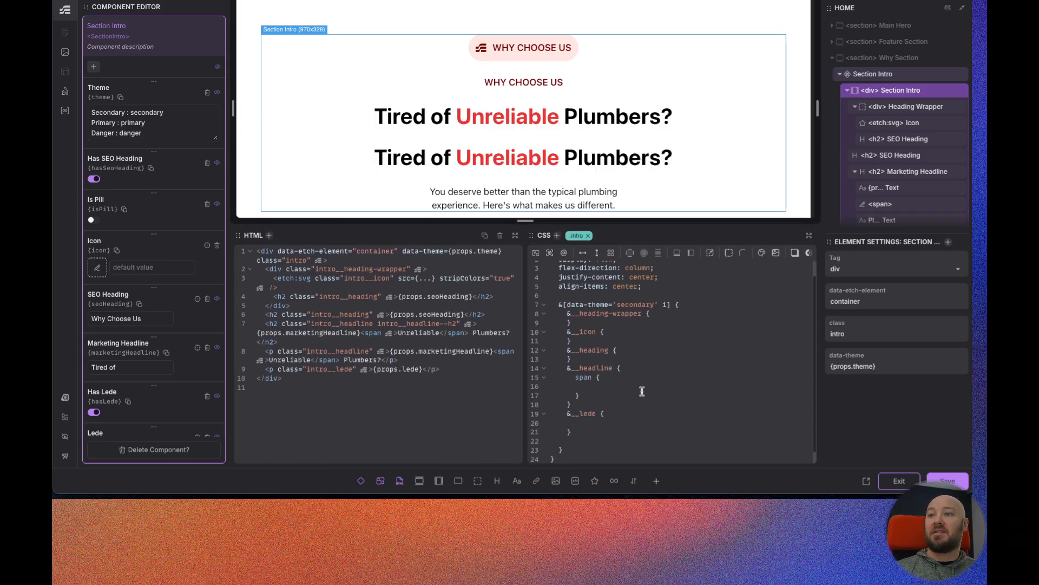
{"action": "scroll", "coordinate": [642, 391], "scroll_direction": "down", "scroll_amount": 1}
{"action": "left_click", "coordinate": [625, 415]}
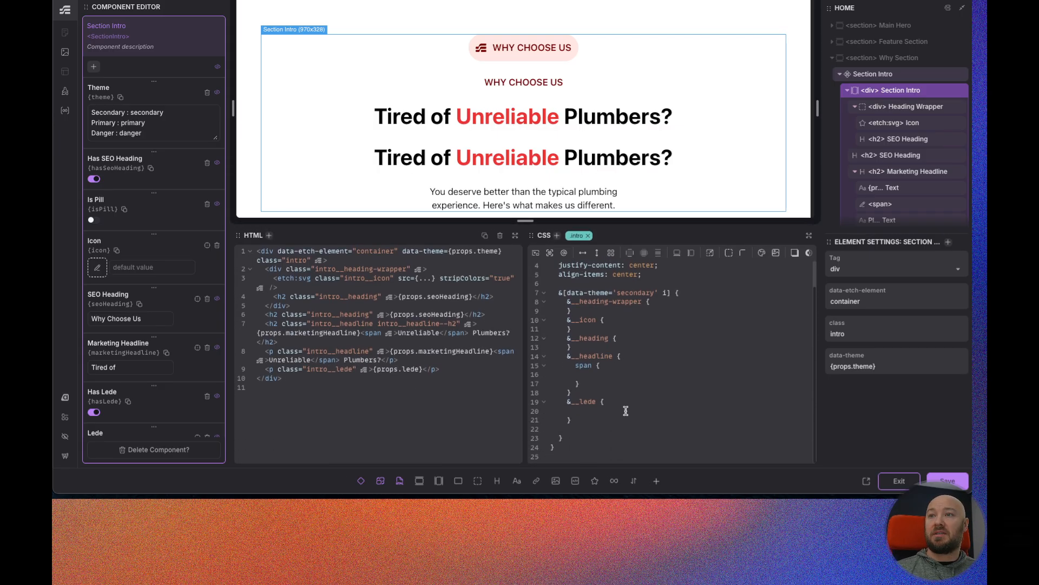
- Fold the nested rules of the secondary theme block to review its structure, and reopen the heading-wrapper rule
{"action": "left_click", "coordinate": [543, 307]}
{"action": "left_click", "coordinate": [545, 323]}
{"action": "left_click", "coordinate": [544, 338]}
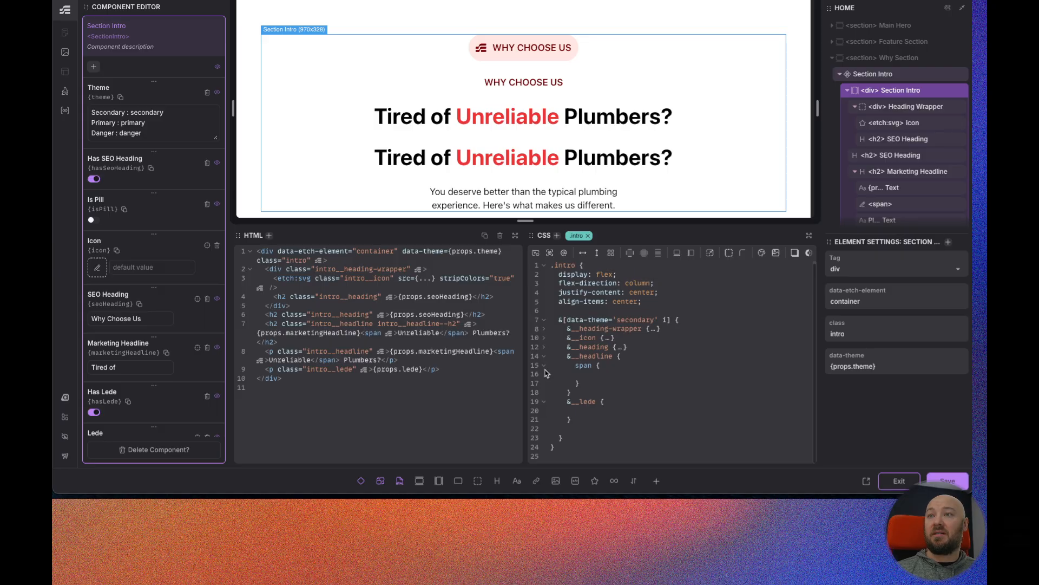
{"action": "left_click", "coordinate": [544, 357]}
{"action": "left_click", "coordinate": [544, 367]}
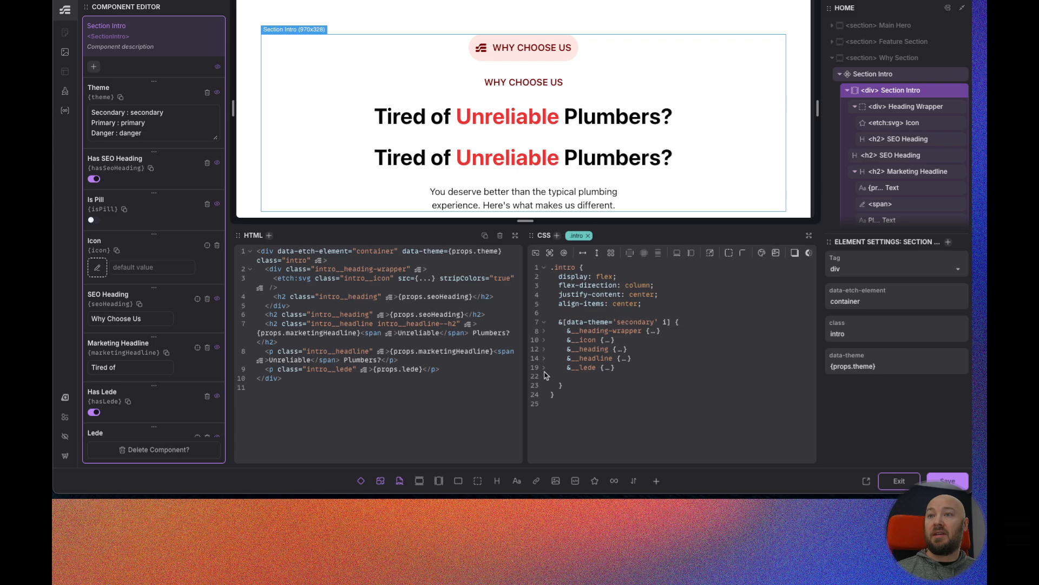
{"action": "left_click", "coordinate": [545, 369]}
{"action": "left_click", "coordinate": [545, 323]}
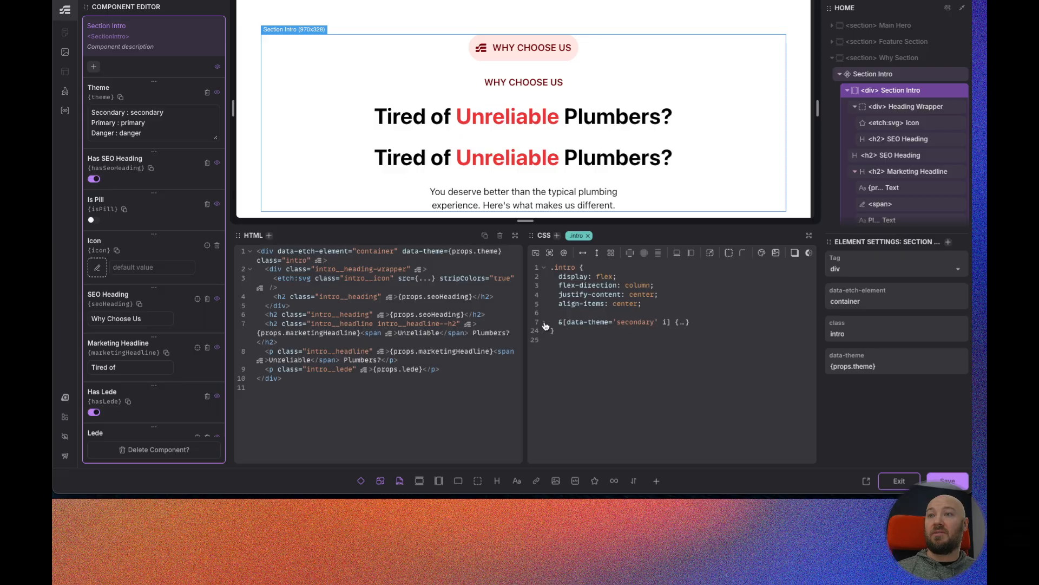
{"action": "left_click", "coordinate": [545, 323]}
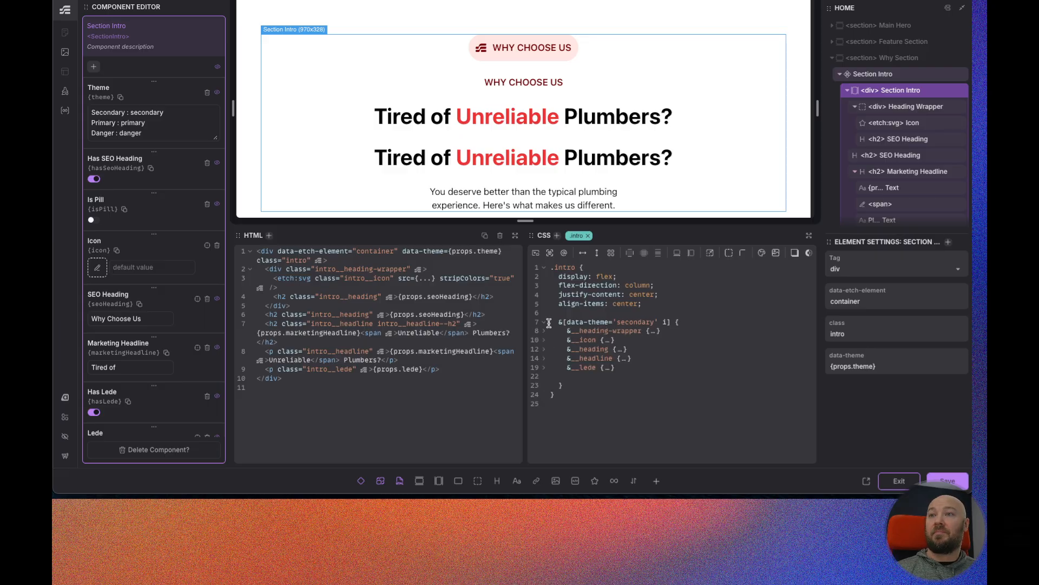
{"action": "left_click", "coordinate": [545, 331]}
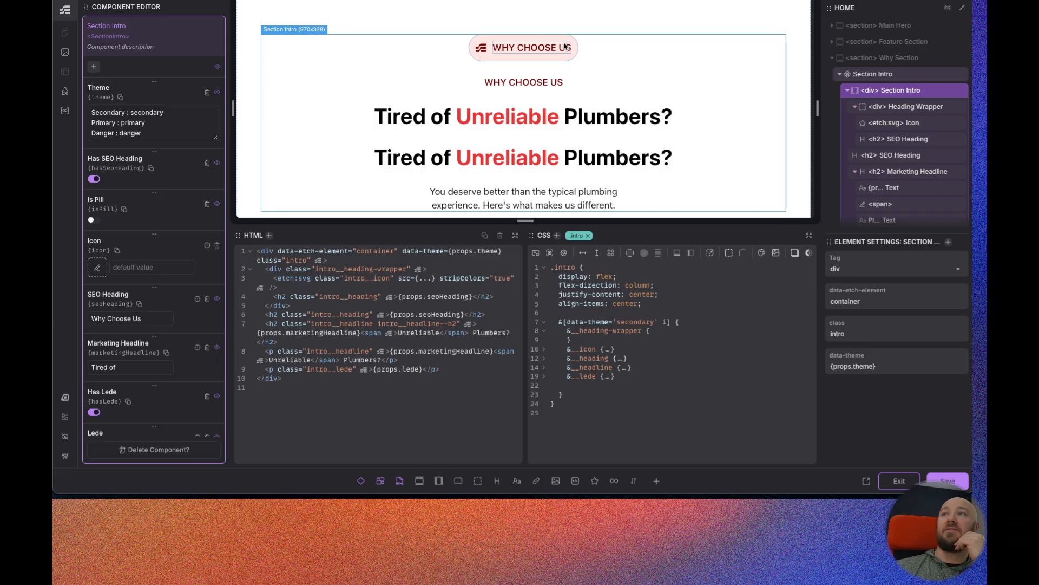
- Move the background declaration from the Heading Wrapper's own CSS into the nested &__heading-wrapper rule of the secondary theme block in .intro
{"action": "left_click", "coordinate": [899, 107]}
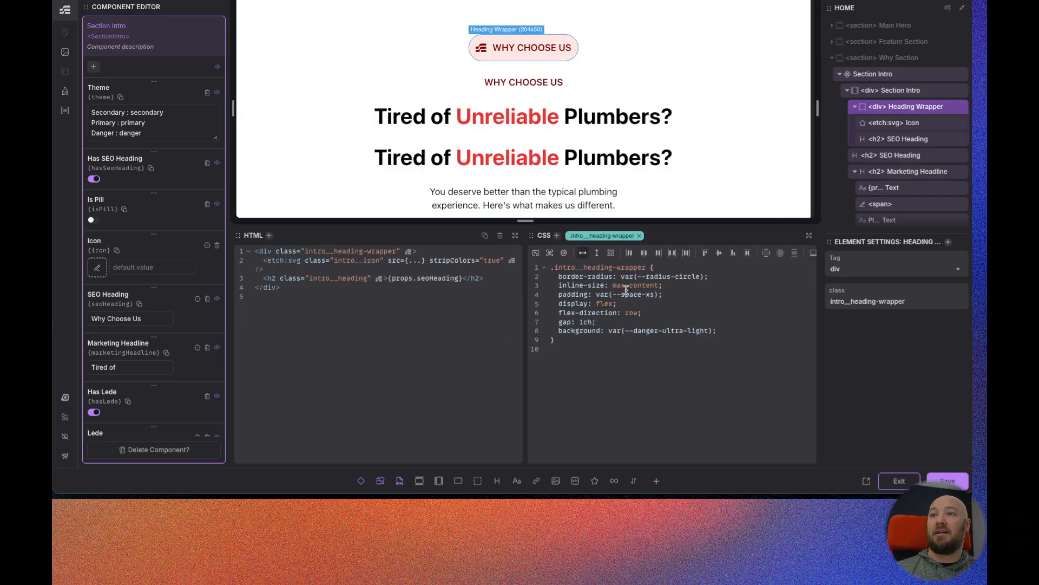
{"action": "left_click", "coordinate": [724, 332]}
{"action": "left_click_drag", "start_coordinate": [716, 331], "coordinate": [560, 330]}
{"action": "key", "text": "ctrl+c"}
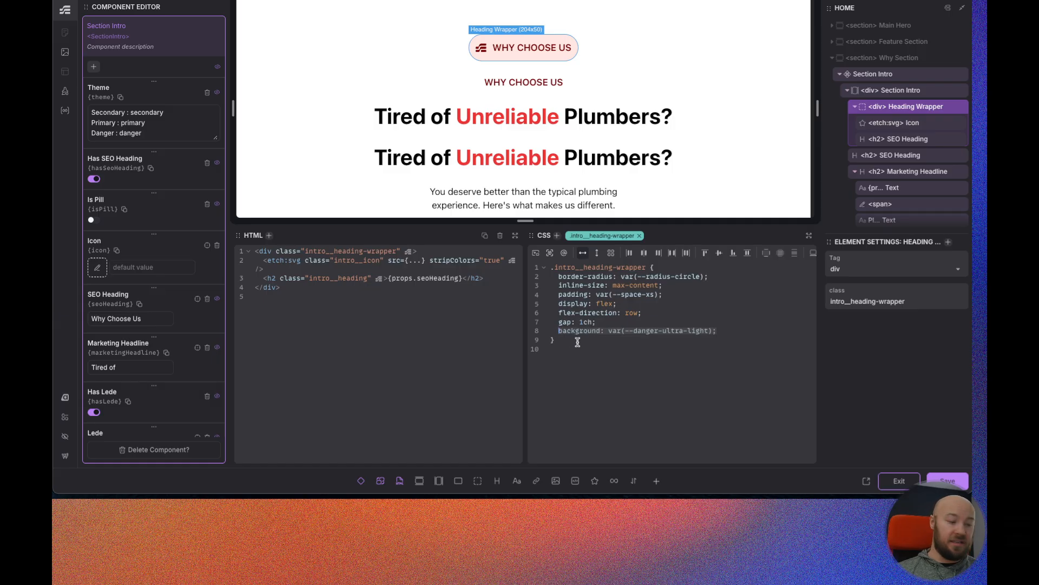
{"action": "key", "text": "BackSpace"}
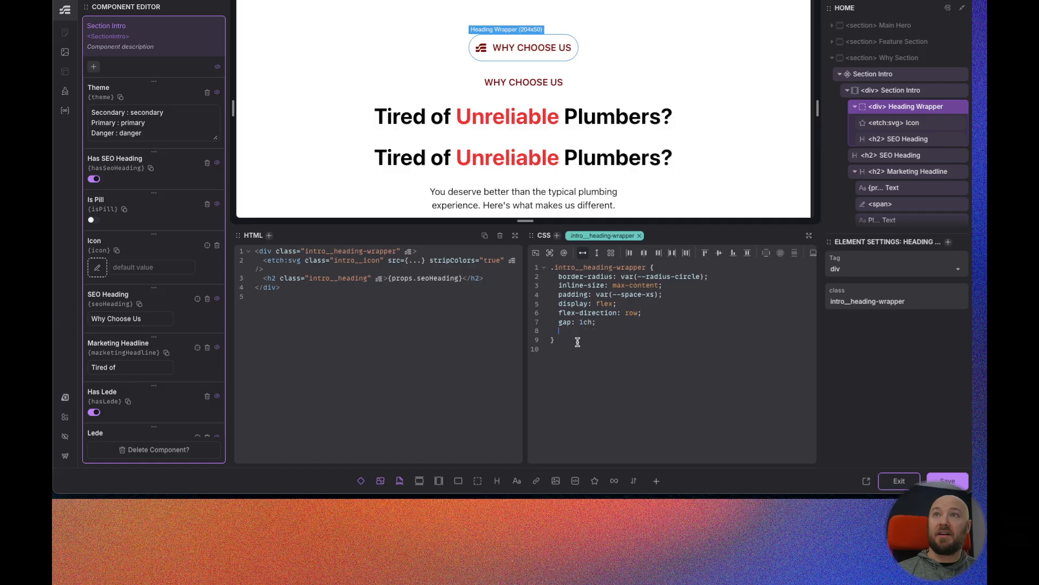
{"action": "left_click", "coordinate": [888, 92]}
{"action": "left_click", "coordinate": [661, 331]}
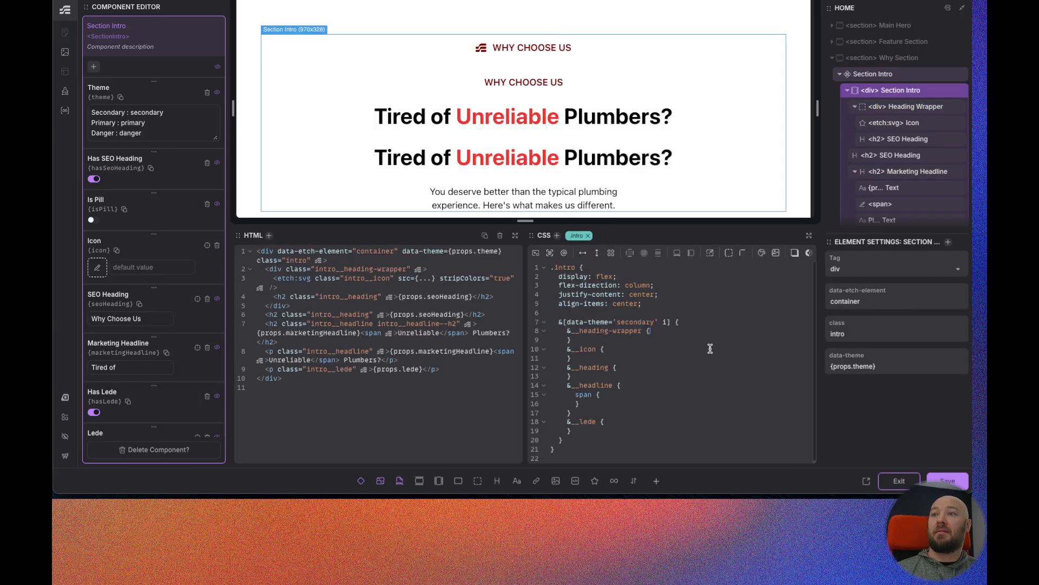
{"action": "key", "text": "Return"}
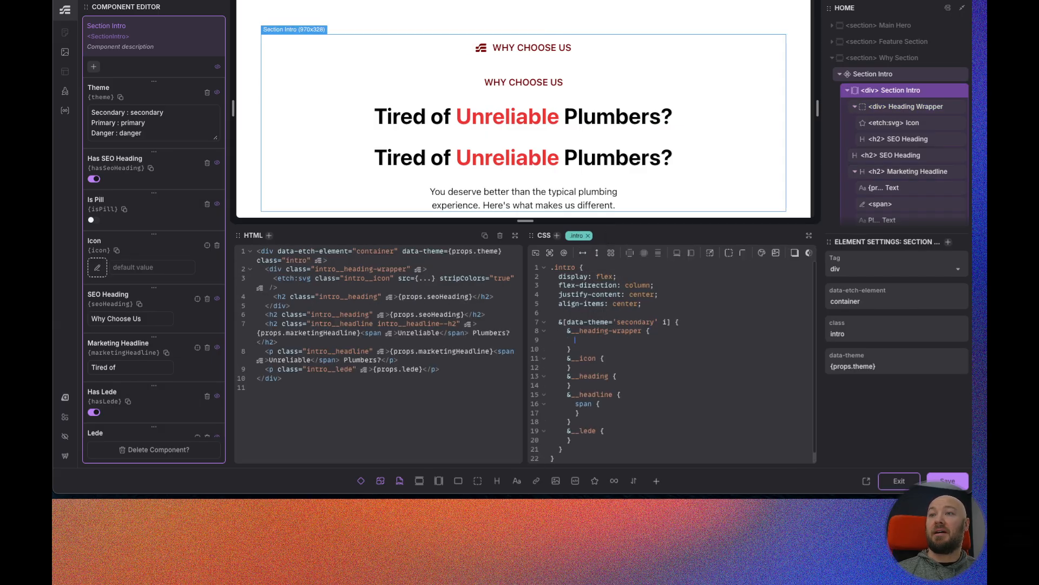
{"action": "key", "text": "ctrl+v"}
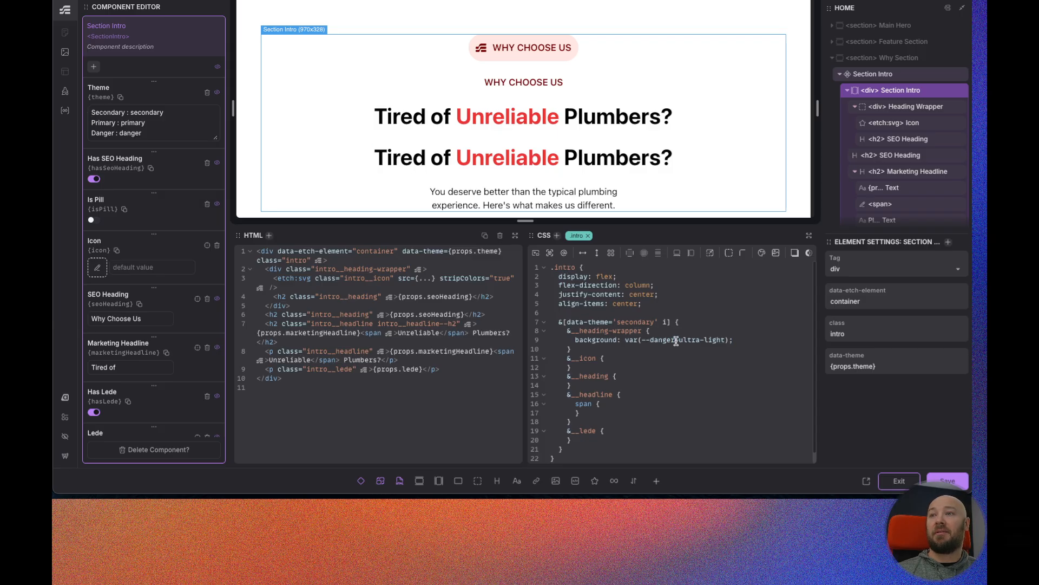
- Set the nested heading-wrapper background to var(--secondary-ultra-light)
{"action": "key", "text": "BackSpace"}
{"action": "key", "text": "BackSpace"}
{"action": "key", "text": "BackSpace"}
{"action": "key", "text": "BackSpace"}
{"action": "key", "text": "BackSpace"}
{"action": "key", "text": "BackSpace"}
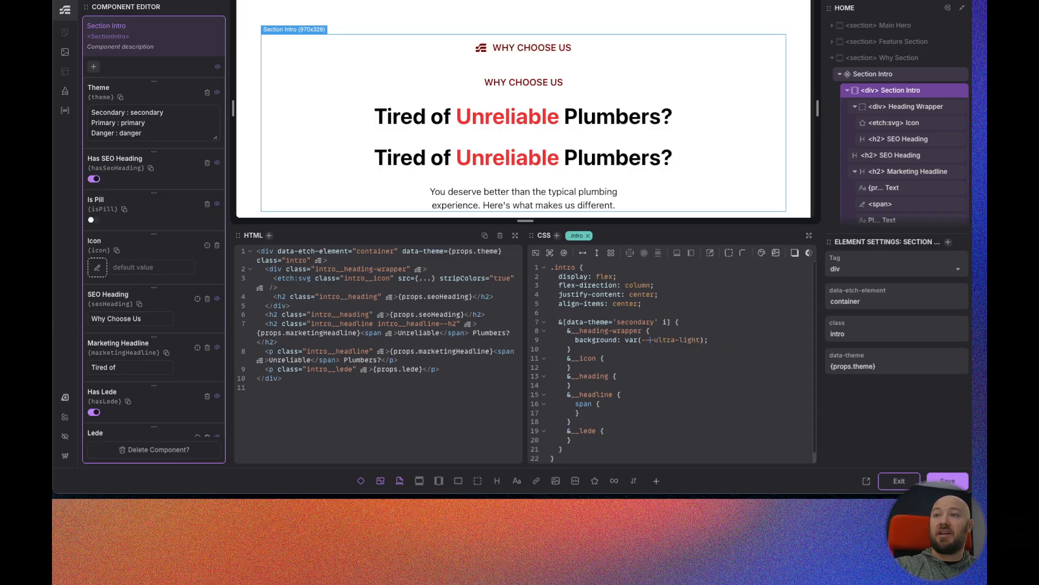
{"action": "type", "text": "secondary-"}
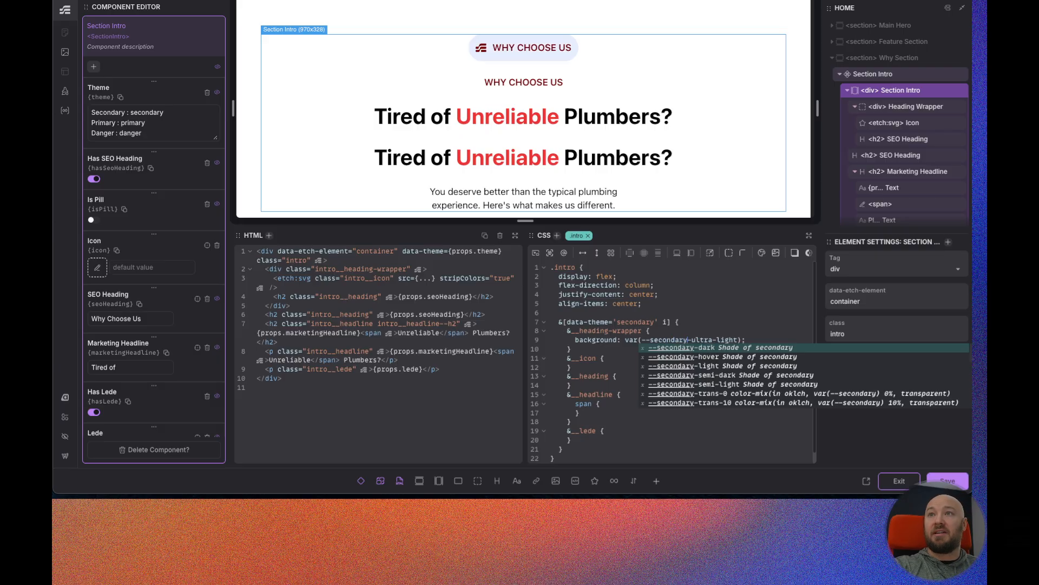
{"action": "left_click", "coordinate": [725, 314]}
- Copy the color declaration from the Icon's .intro__icon CSS into the nested &__icon rule of the secondary theme block
{"action": "left_click", "coordinate": [659, 371]}
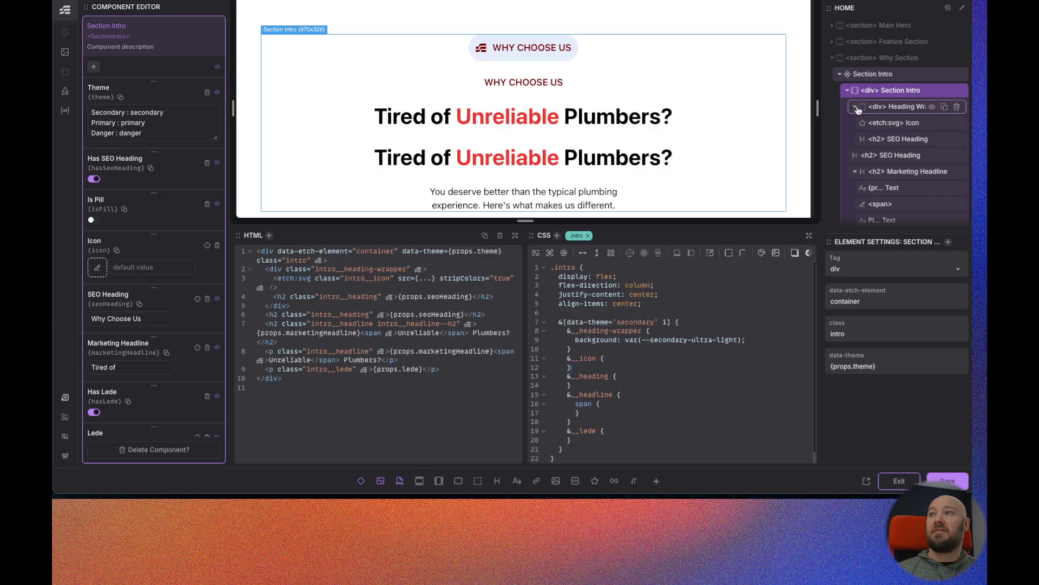
{"action": "left_click", "coordinate": [937, 106]}
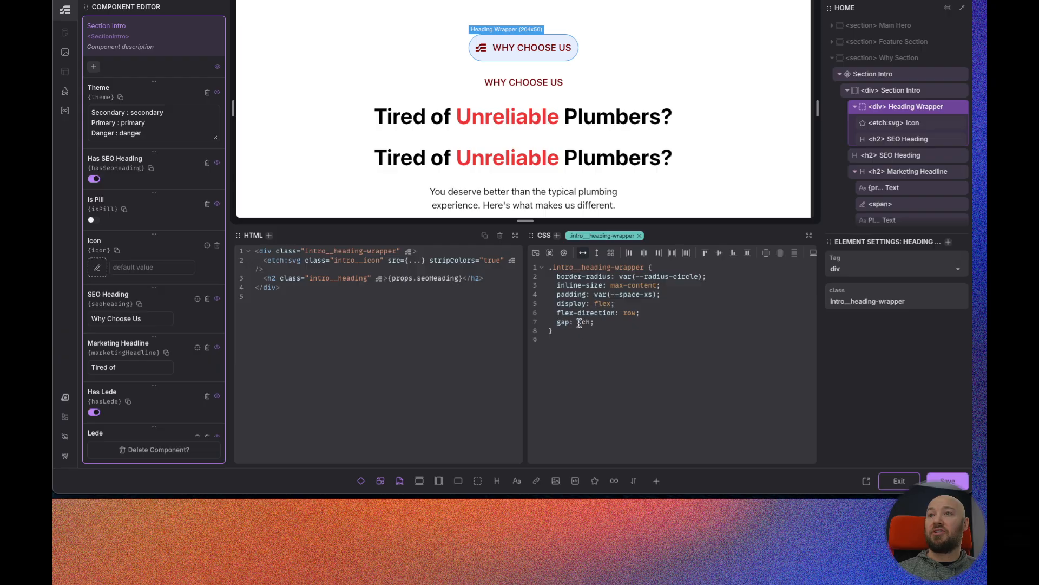
{"action": "left_click", "coordinate": [899, 126]}
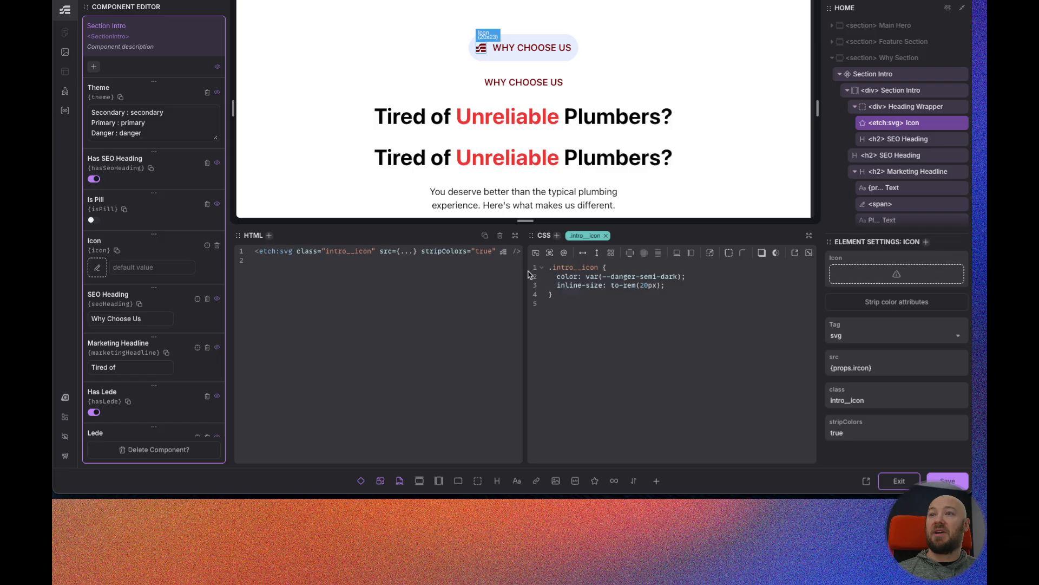
{"action": "left_click_drag", "start_coordinate": [693, 277], "coordinate": [555, 278]}
{"action": "key", "text": "super+c"}
{"action": "left_click", "coordinate": [901, 108]}
{"action": "left_click", "coordinate": [893, 90]}
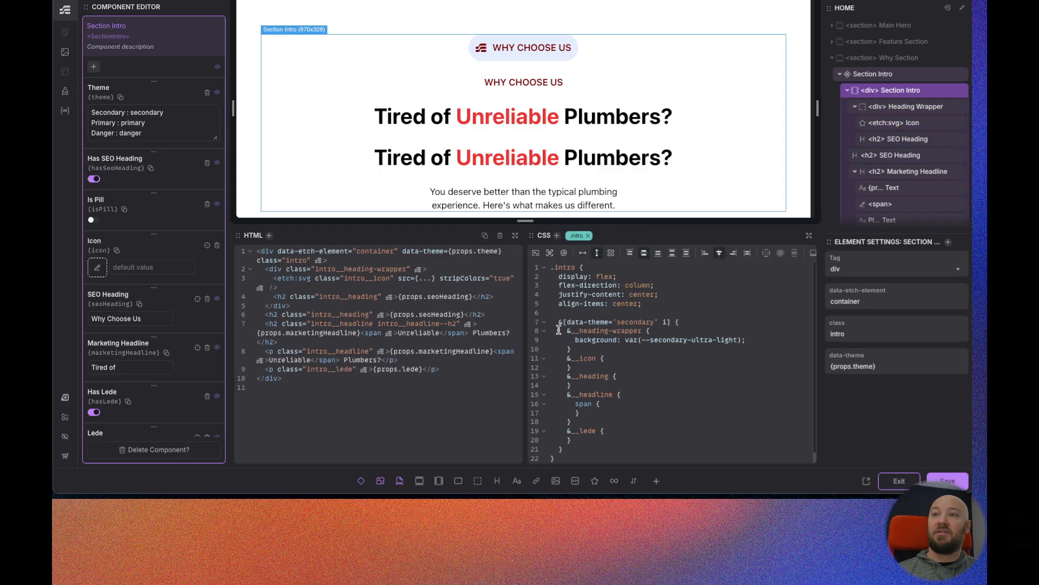
{"action": "left_click", "coordinate": [611, 357]}
{"action": "key", "text": "Return"}
{"action": "key", "text": "super+v"}
- Set the nested icon rule's color to var(--secondary-semi-dark)
{"action": "left_click", "coordinate": [657, 367]}
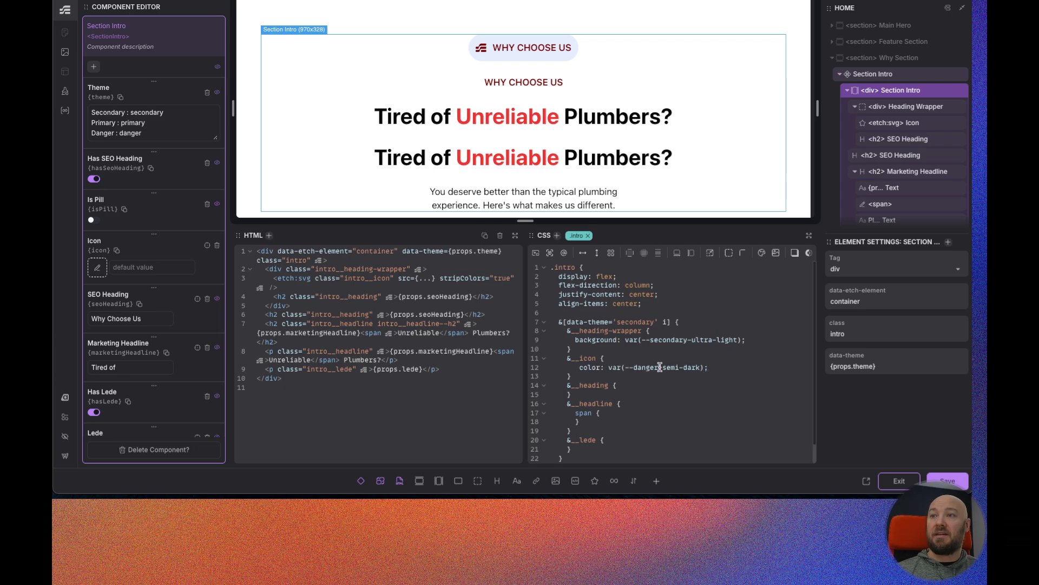
{"action": "key", "text": "BackSpace"}
{"action": "key", "text": "BackSpace"}
{"action": "key", "text": "BackSpace"}
{"action": "key", "text": "BackSpace"}
{"action": "key", "text": "BackSpace"}
{"action": "key", "text": "BackSpace"}
{"action": "type", "text": "secondary"}
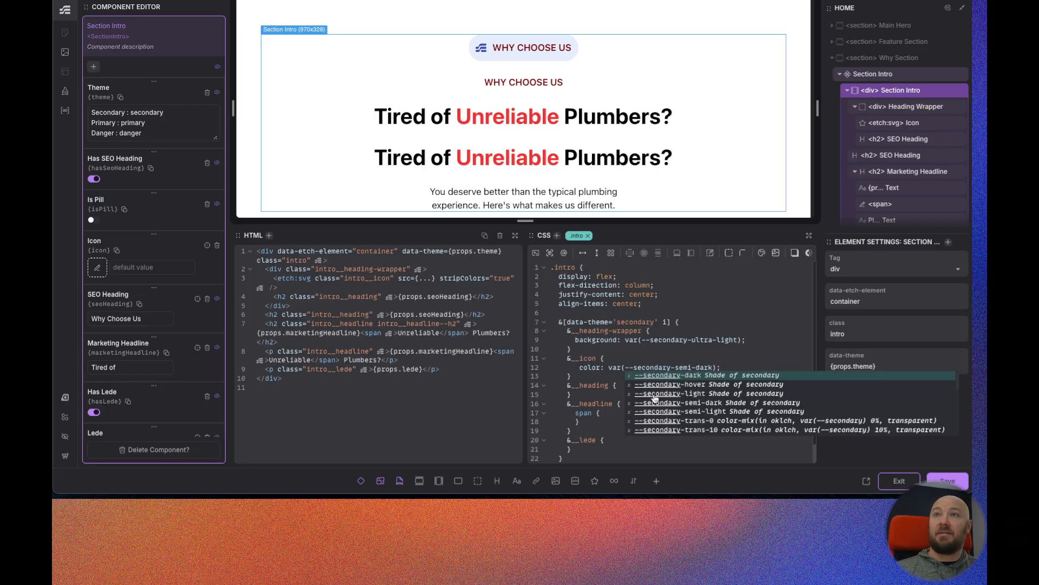
{"action": "left_click", "coordinate": [730, 352]}
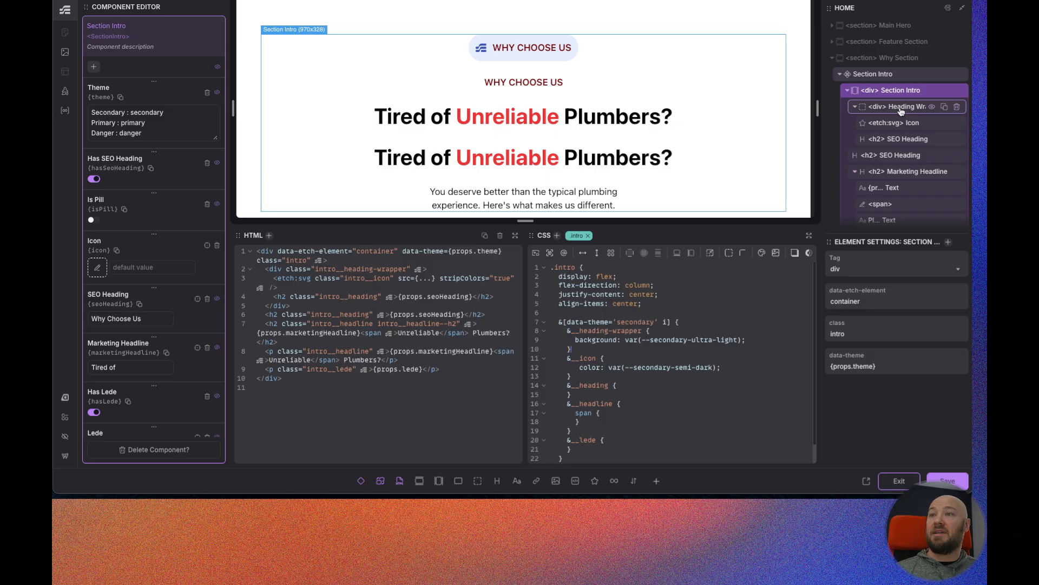
- Move the color declaration from the SEO Heading's .intro__heading CSS into the nested &__heading rule of the secondary theme block
{"action": "left_click", "coordinate": [899, 140]}
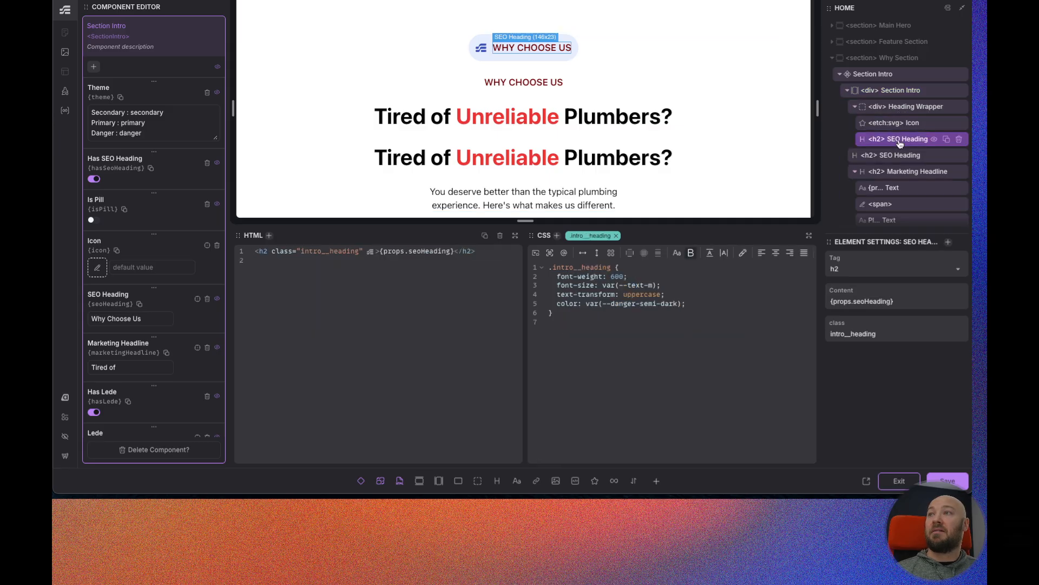
{"action": "left_click_drag", "start_coordinate": [691, 303], "coordinate": [557, 304]}
{"action": "key", "text": "ctrl+c"}
{"action": "key", "text": "BackSpace"}
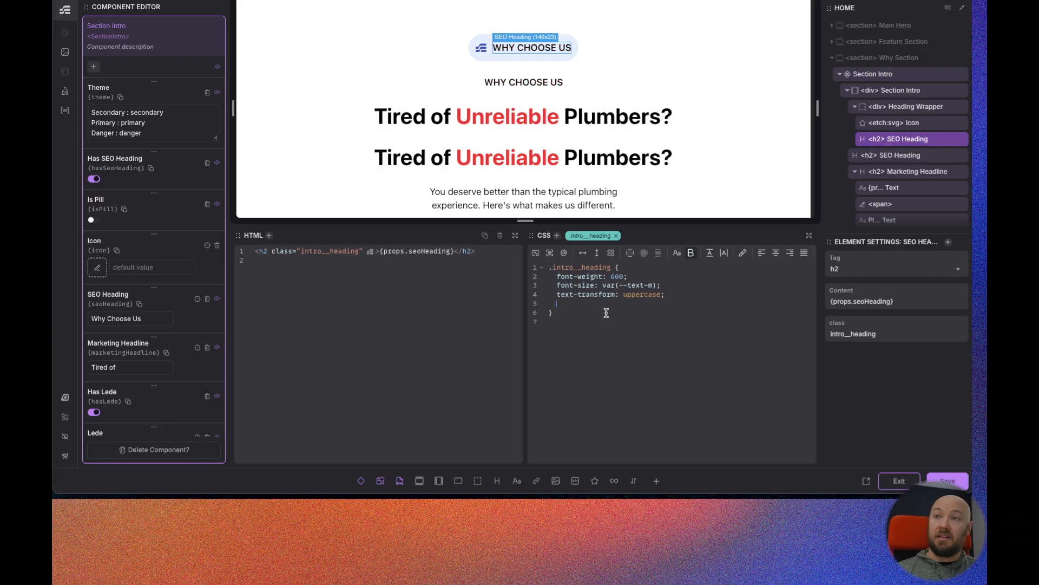
{"action": "left_click", "coordinate": [901, 90]}
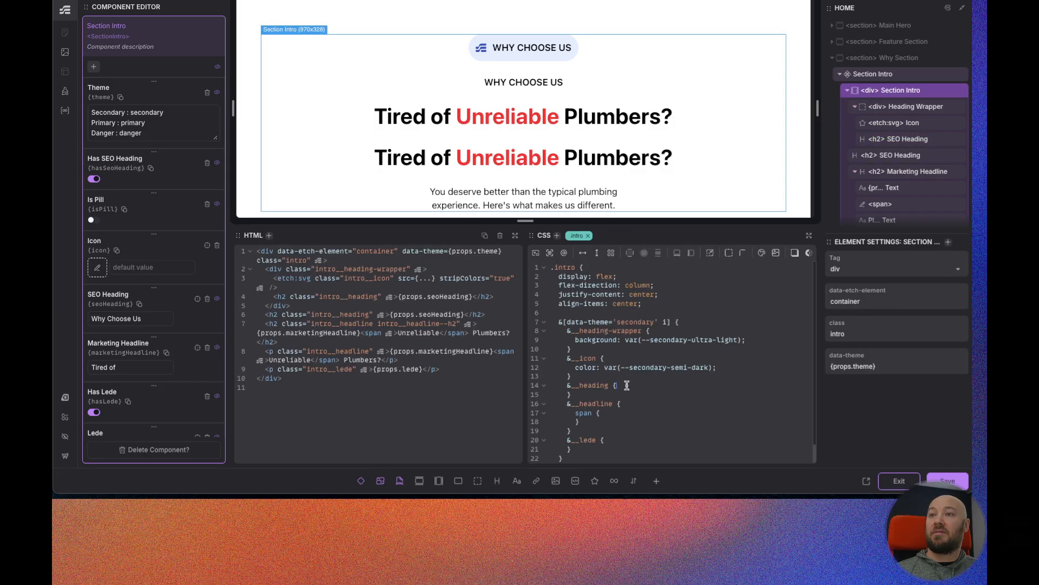
{"action": "key", "text": "Return"}
{"action": "key", "text": "ctrl+v"}
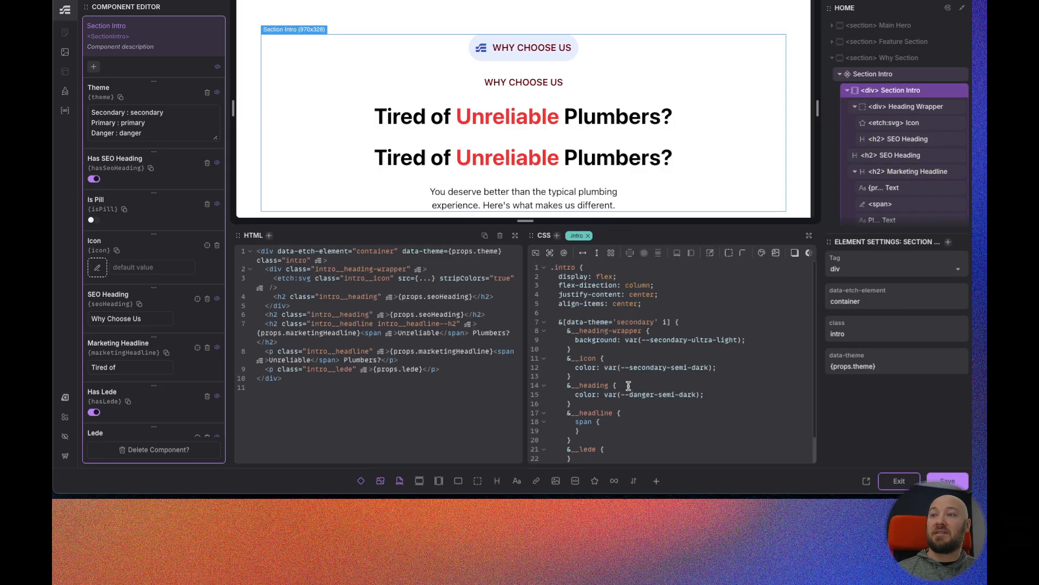
- Set the nested &__heading rule's color in the secondary theme block to var(--secondary-semi-dark)
{"action": "left_click", "coordinate": [653, 394]}
{"action": "key", "text": "BackSpace"}
{"action": "key", "text": "BackSpace"}
{"action": "key", "text": "BackSpace"}
{"action": "key", "text": "BackSpace"}
{"action": "key", "text": "BackSpace"}
{"action": "key", "text": "BackSpace"}
{"action": "type", "text": "secondary"}
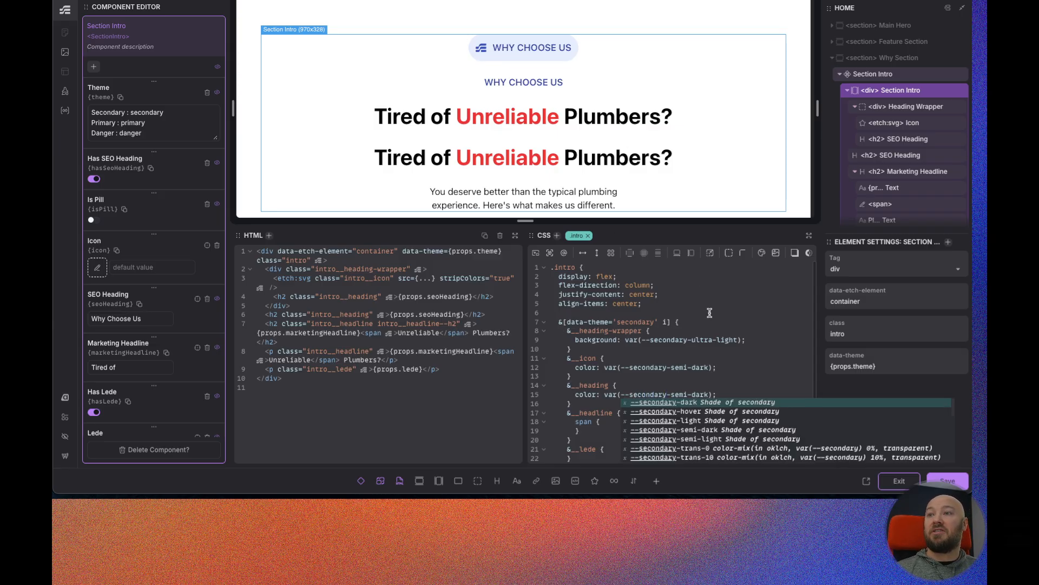
{"action": "left_click", "coordinate": [740, 361]}
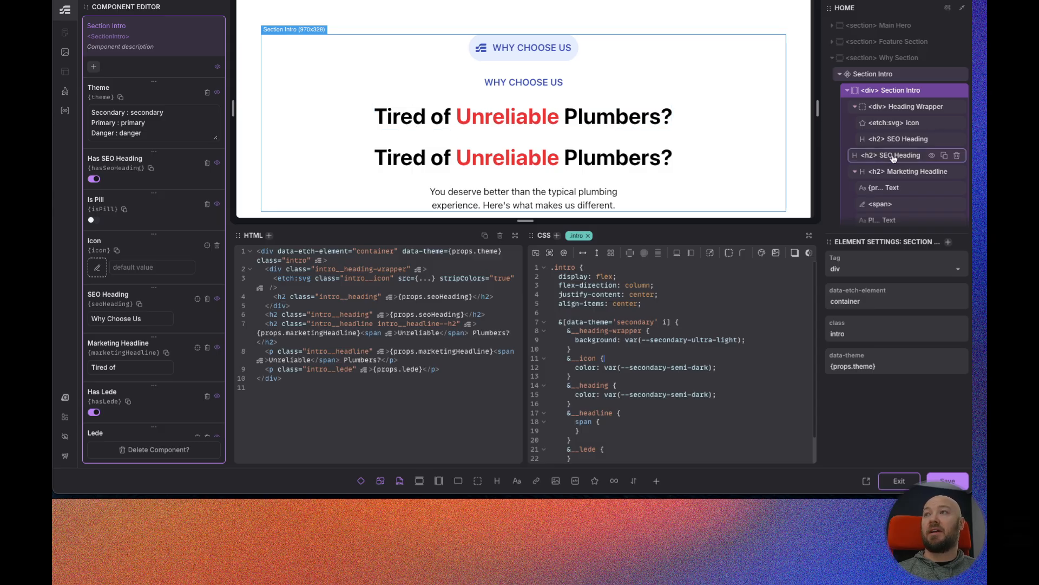
- Move the span color declaration from the Marketing Headline's .intro__headline CSS into the secondary theme's nested headline span, deleting the emptied span rule
{"action": "left_click", "coordinate": [897, 172]}
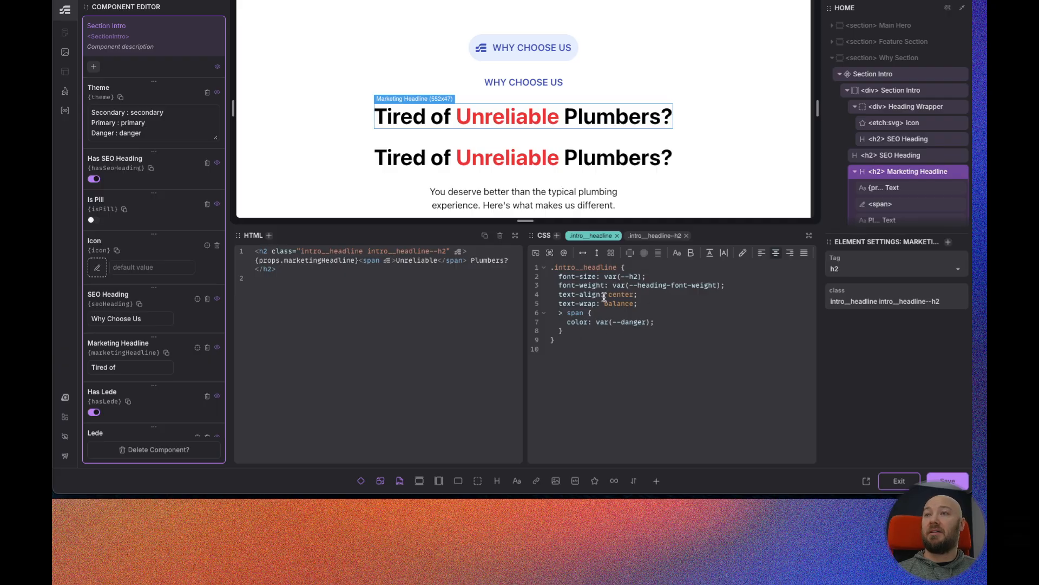
{"action": "left_click_drag", "start_coordinate": [654, 324], "coordinate": [565, 321]}
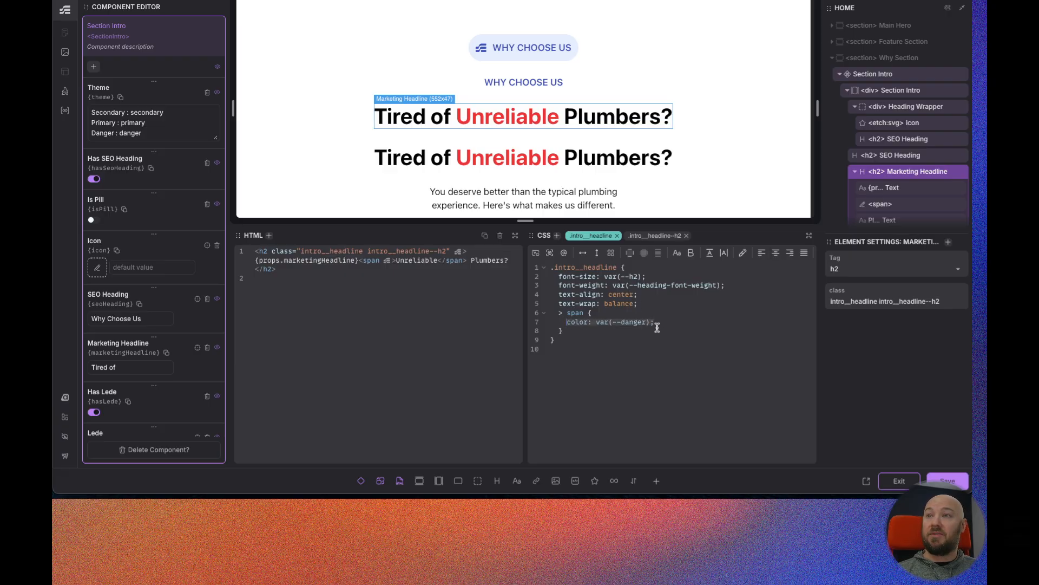
{"action": "key", "text": "BackSpace"}
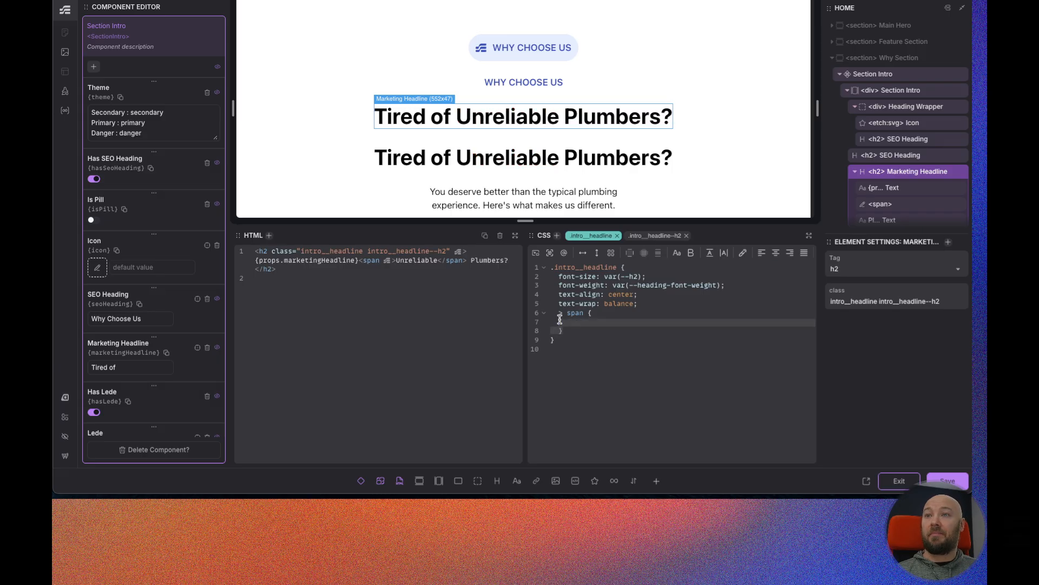
{"action": "key", "text": "BackSpace"}
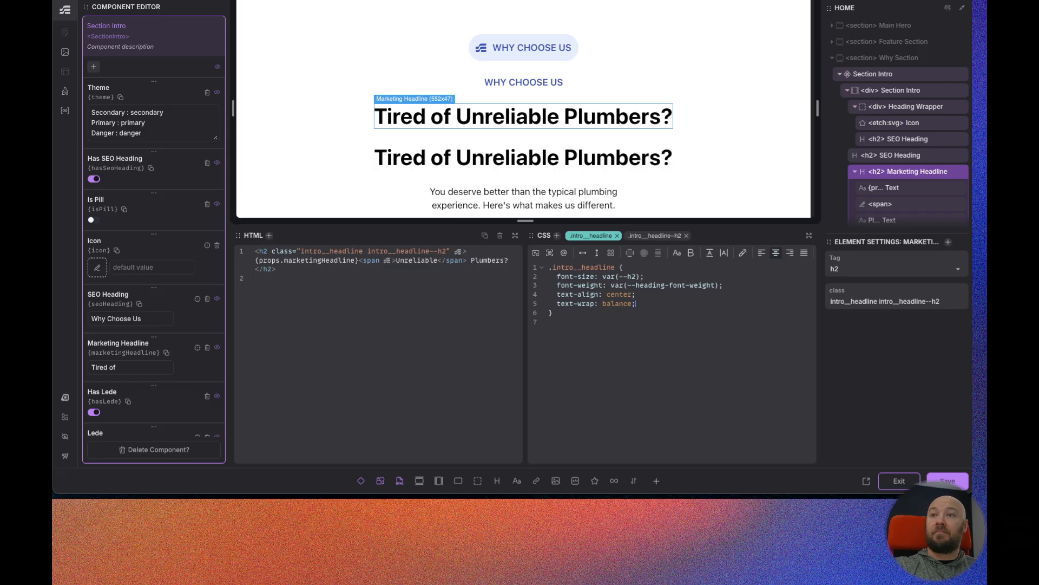
{"action": "left_click", "coordinate": [899, 91]}
{"action": "left_click", "coordinate": [602, 421]}
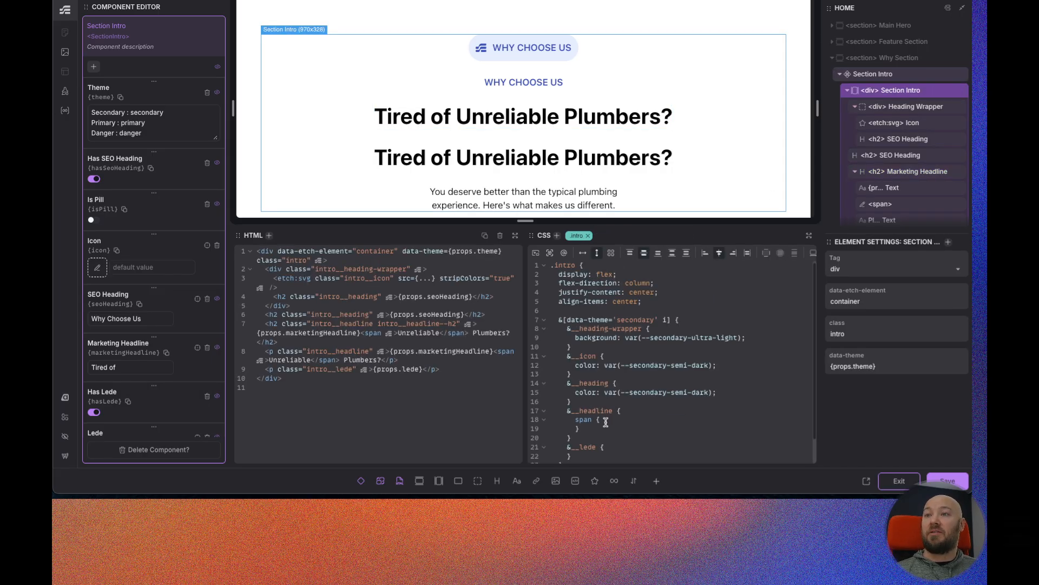
{"action": "key", "text": "Return"}
{"action": "type", "text": "color: var(--danger);"}
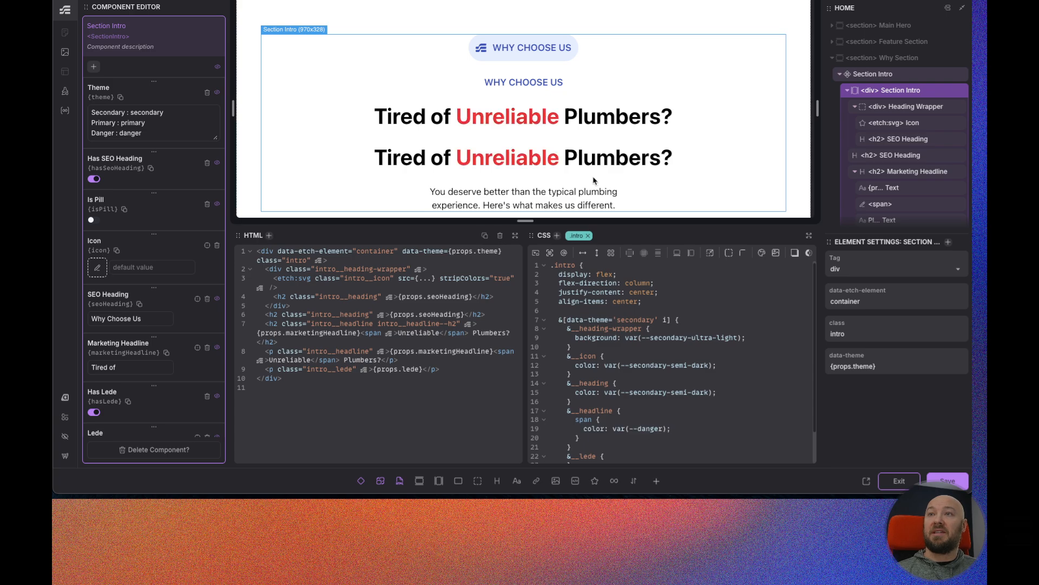
- Set the nested headline span's color in the secondary theme block to var(--secondary)
{"action": "left_click", "coordinate": [663, 429]}
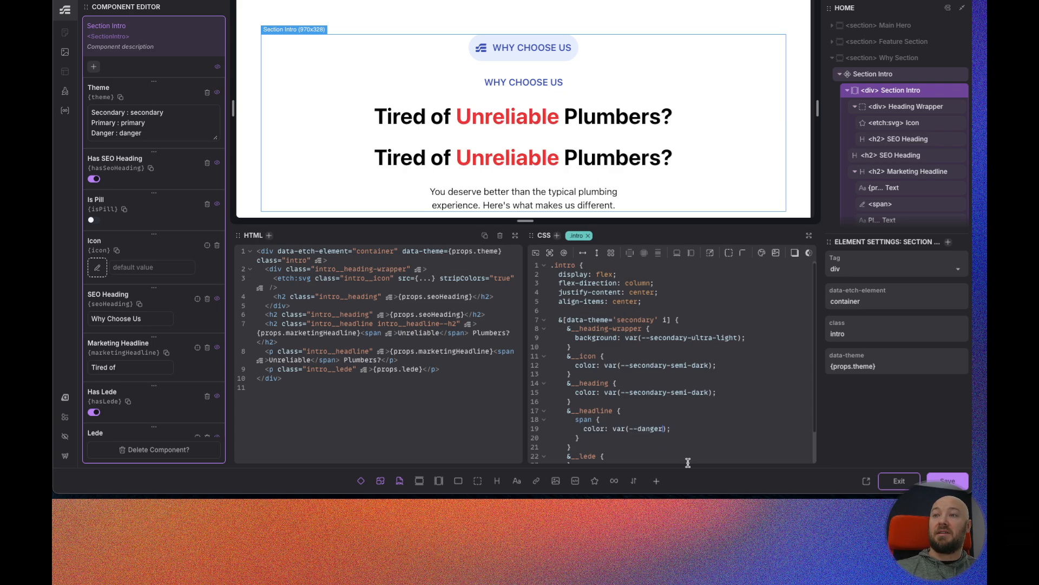
{"action": "key", "text": "BackSpace"}
{"action": "key", "text": "BackSpace"}
{"action": "type", "text": "se"}
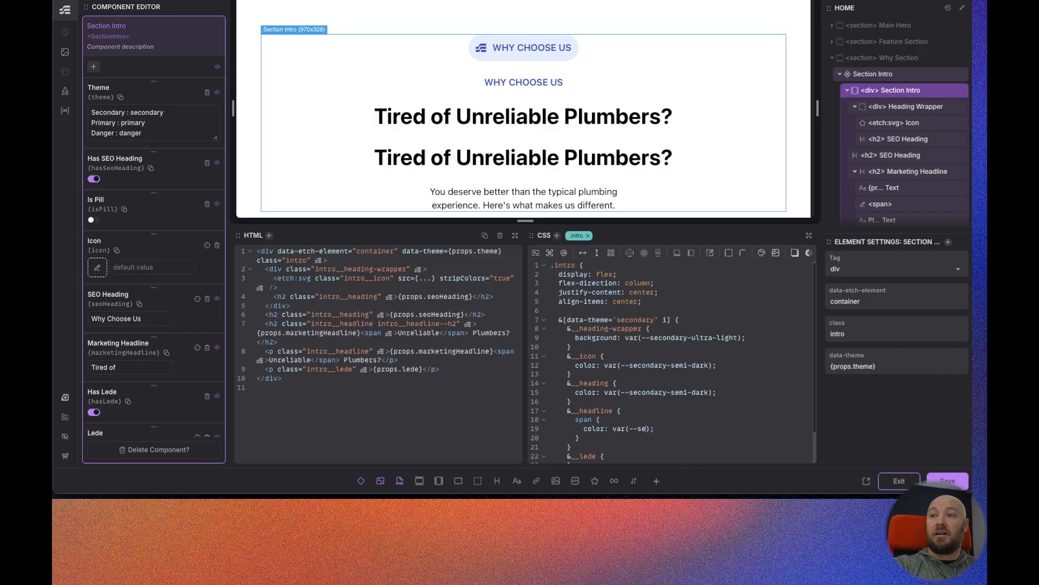
{"action": "type", "text": "condary"}
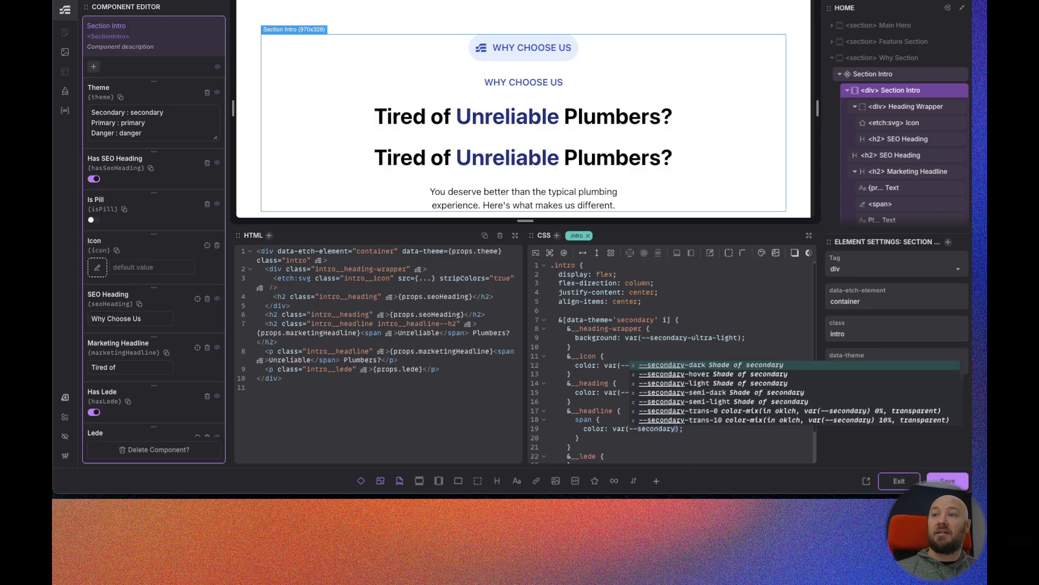
{"action": "key", "text": "Escape"}
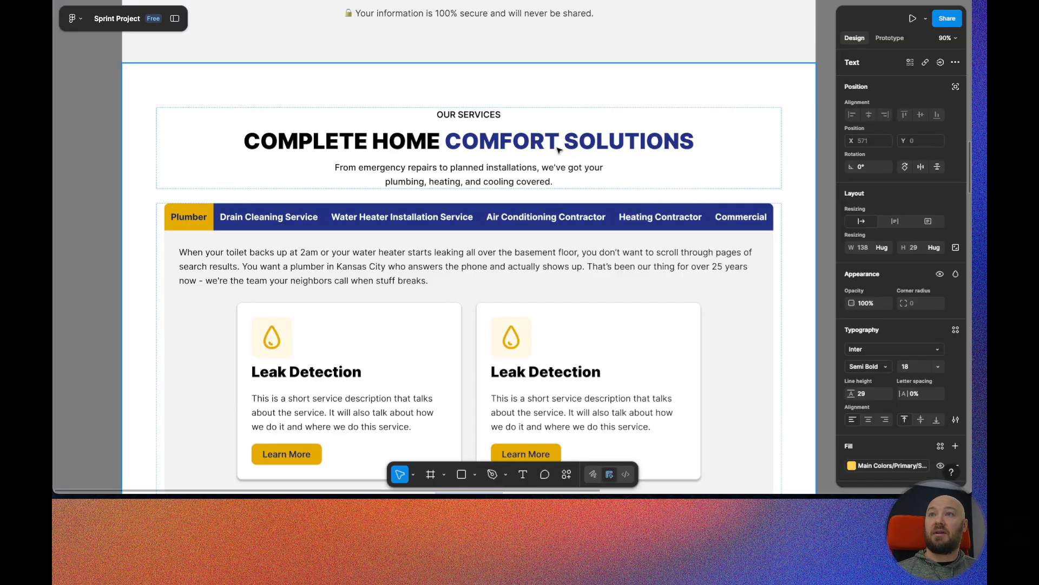
- Switch to Figma and examine the fill color of "COMFORT SOLUTIONS" in the services section headline
{"action": "left_click", "coordinate": [563, 146]}
{"action": "double_click", "coordinate": [571, 144]}
{"action": "left_click", "coordinate": [570, 143]}
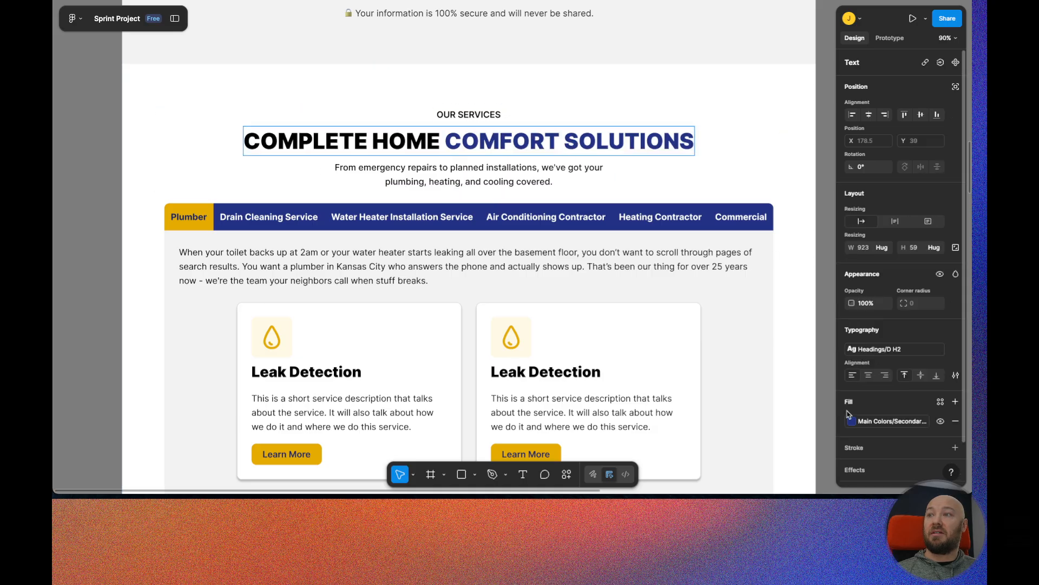
{"action": "left_click", "coordinate": [891, 423]}
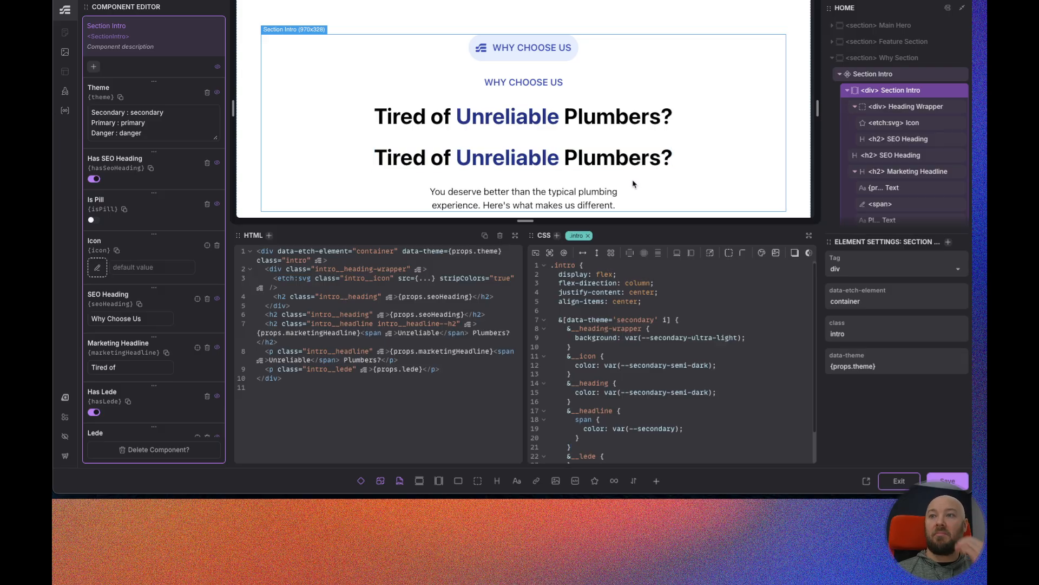
- Back in Etch, add color: var(--text-dark) to the nested &__lede rule of the secondary theme block
{"action": "scroll", "coordinate": [655, 339], "scroll_direction": "down", "scroll_amount": 2}
{"action": "scroll", "coordinate": [604, 408], "scroll_direction": "down", "scroll_amount": 1}
{"action": "scroll", "coordinate": [541, 195], "scroll_direction": "down", "scroll_amount": 1}
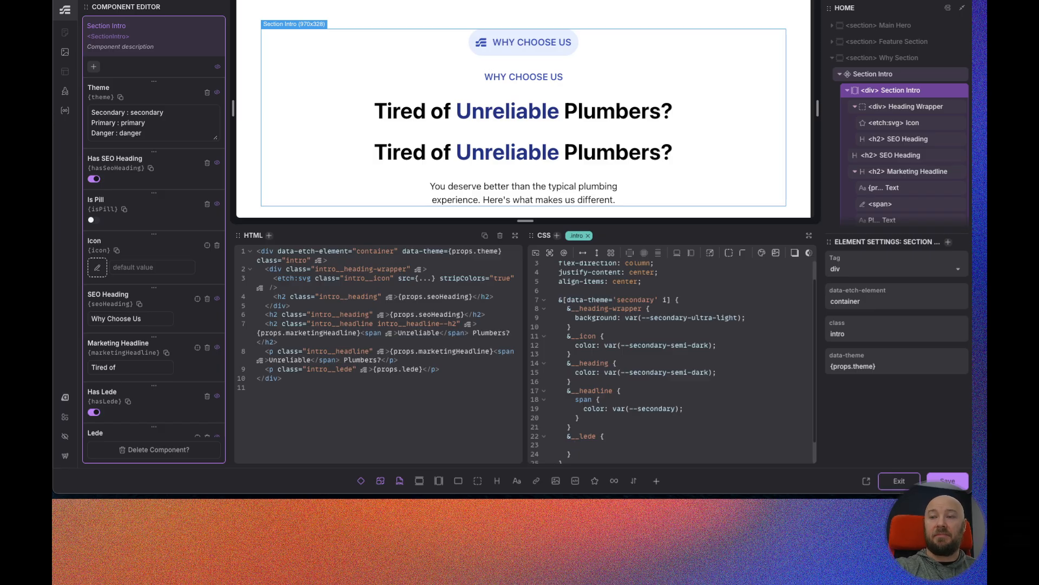
{"action": "type", "text": "color:"}
{"action": "type", "text": " var(--"}
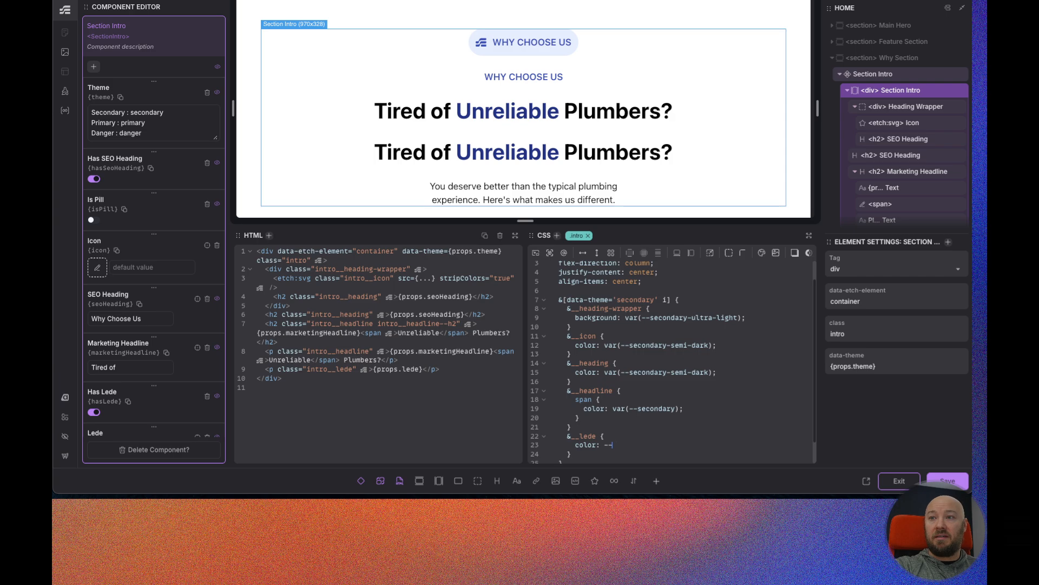
{"action": "type", "text": "text-dark"}
{"action": "key", "text": "Return"}
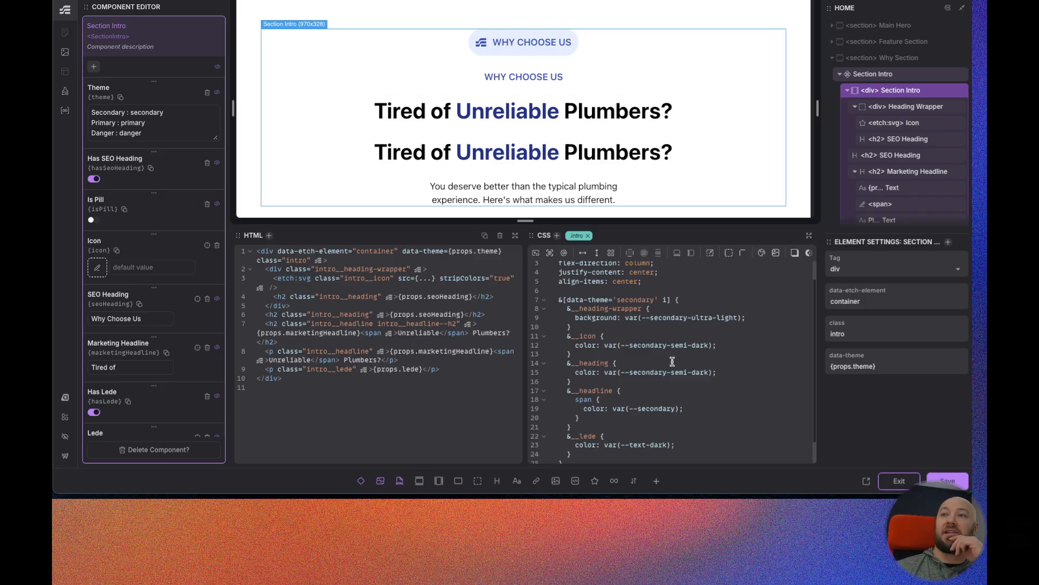
- Duplicate the whole secondary data-theme block below the original inside .intro, collapsing the original
{"action": "scroll", "coordinate": [651, 399], "scroll_direction": "up", "scroll_amount": 2}
{"action": "scroll", "coordinate": [615, 344], "scroll_direction": "down", "scroll_amount": 2}
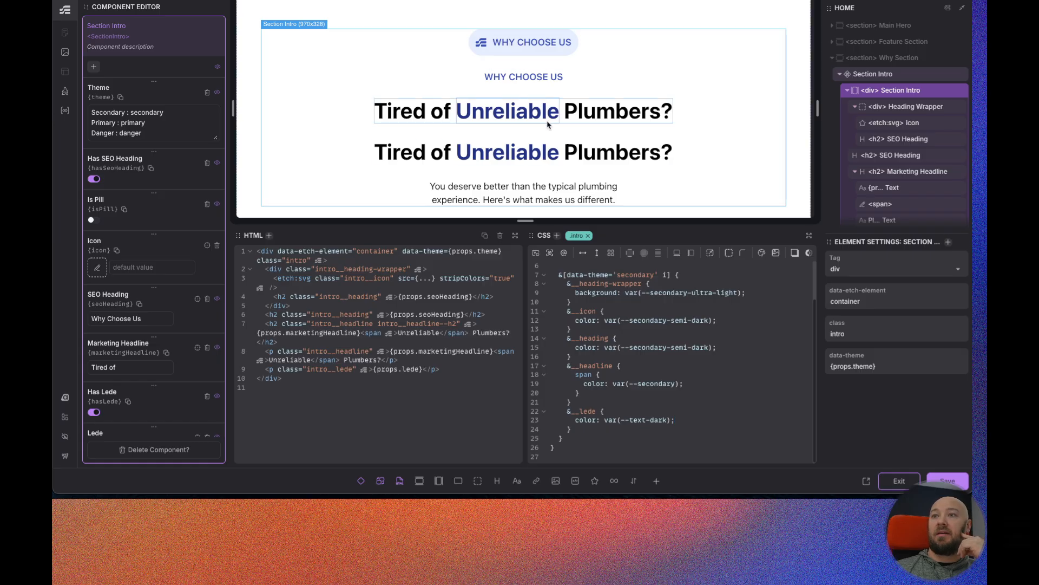
{"action": "scroll", "coordinate": [614, 379], "scroll_direction": "up", "scroll_amount": 1}
{"action": "scroll", "coordinate": [614, 379], "scroll_direction": "up", "scroll_amount": 2}
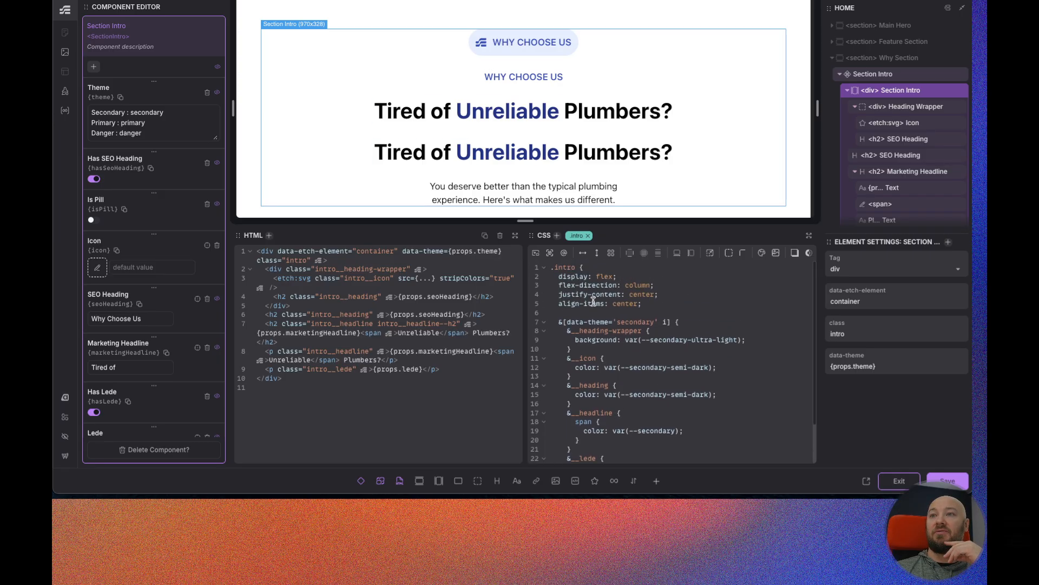
{"action": "scroll", "coordinate": [574, 411], "scroll_direction": "down", "scroll_amount": 2}
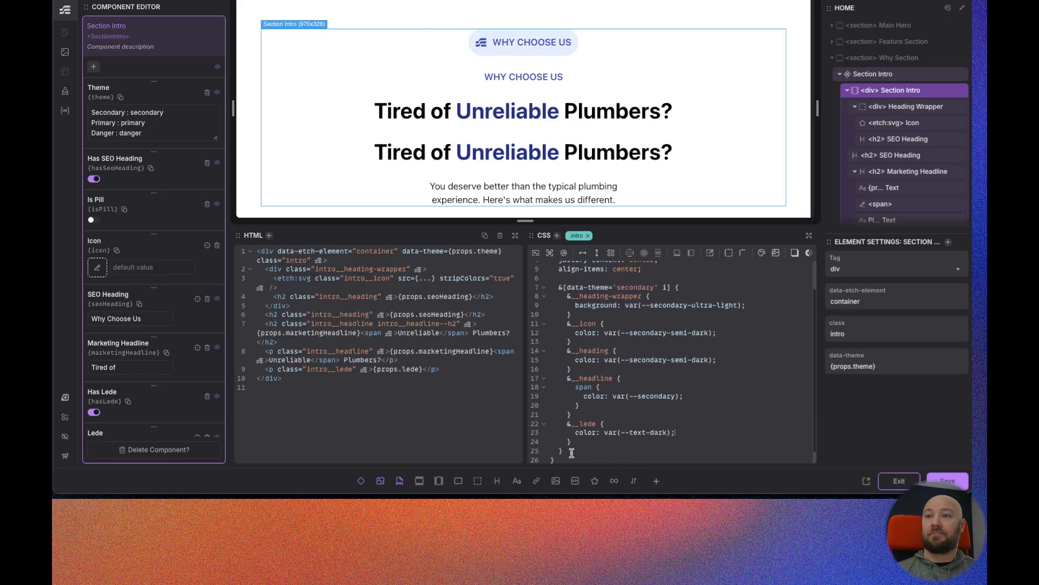
{"action": "scroll", "coordinate": [571, 454], "scroll_direction": "down", "scroll_amount": 1}
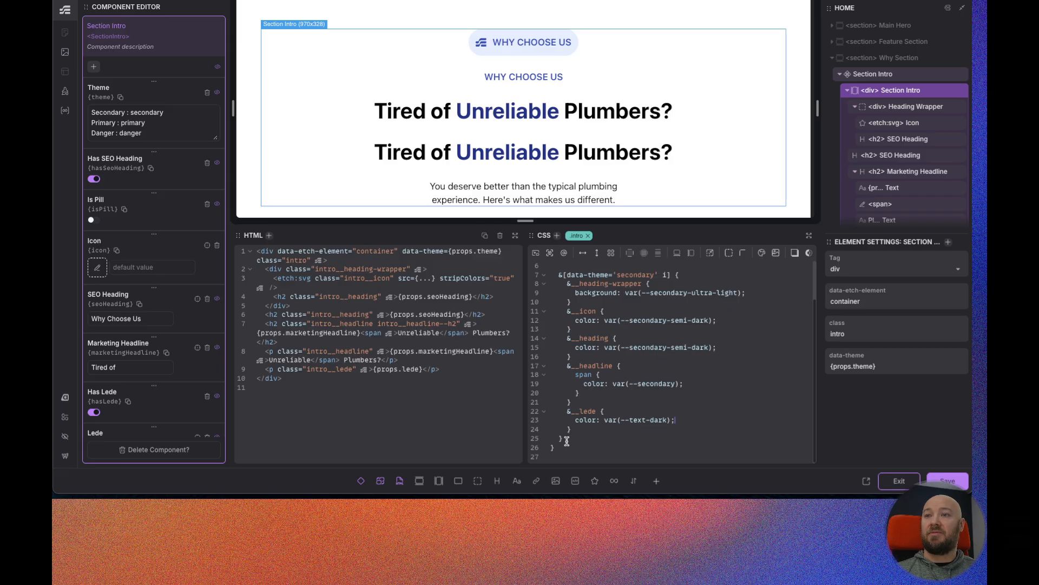
{"action": "left_click_drag", "start_coordinate": [567, 442], "coordinate": [560, 273]}
{"action": "key", "text": "ctrl+c"}
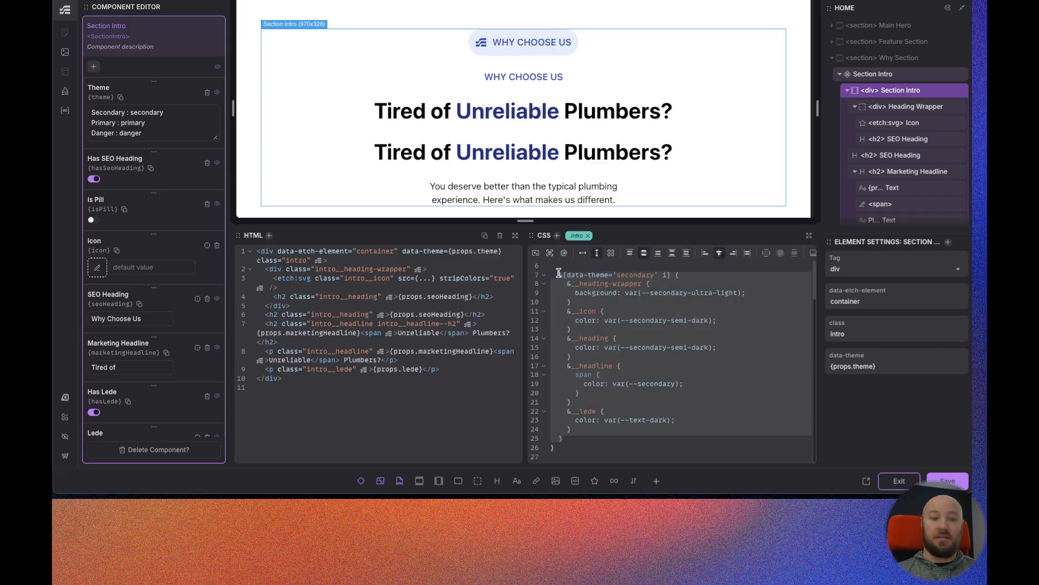
{"action": "scroll", "coordinate": [644, 336], "scroll_direction": "up", "scroll_amount": 1}
{"action": "left_click", "coordinate": [626, 329]}
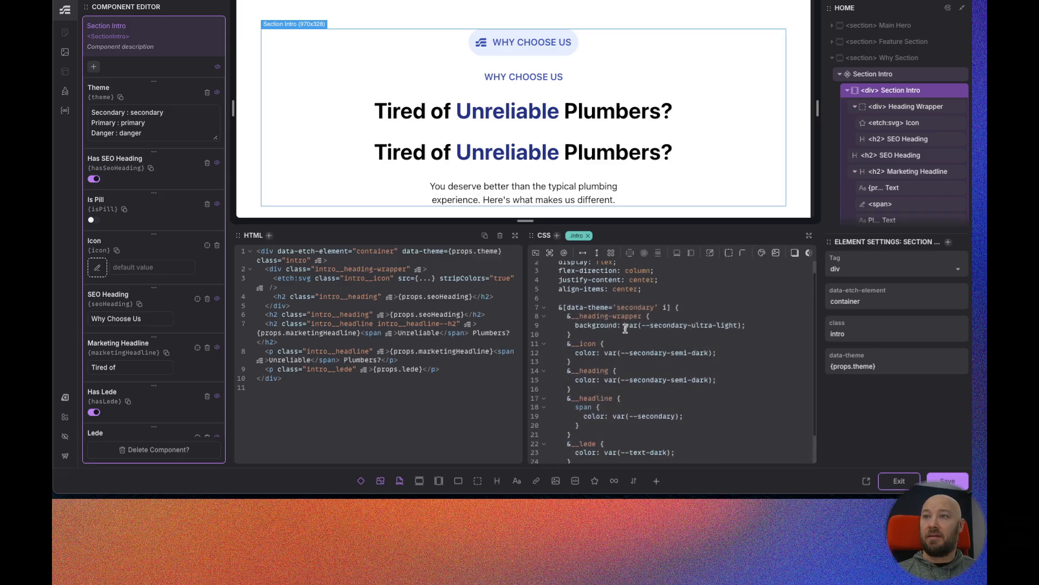
{"action": "left_click", "coordinate": [544, 307]}
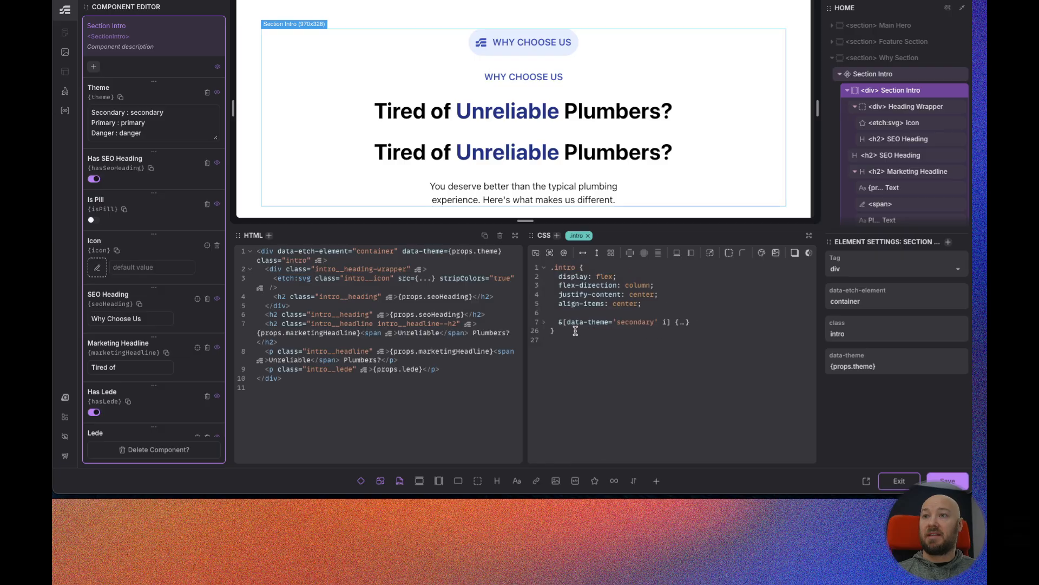
{"action": "left_click", "coordinate": [703, 326]}
{"action": "key", "text": "ctrl+v"}
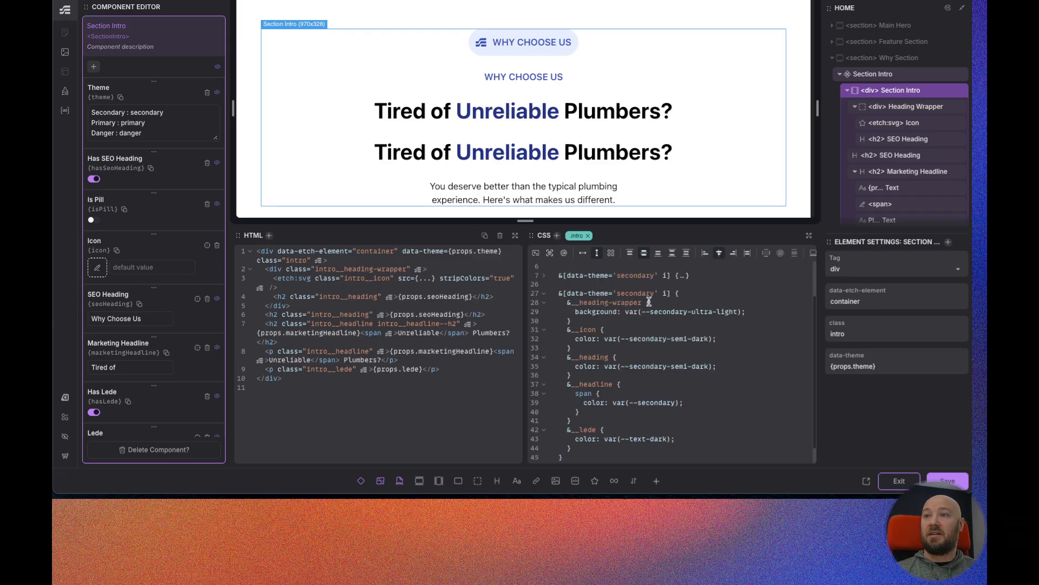
- Replace "secondary" with "primary" in the duplicated block's data-theme selector and all its color variables
{"action": "scroll", "coordinate": [644, 377], "scroll_direction": "up", "scroll_amount": 2}
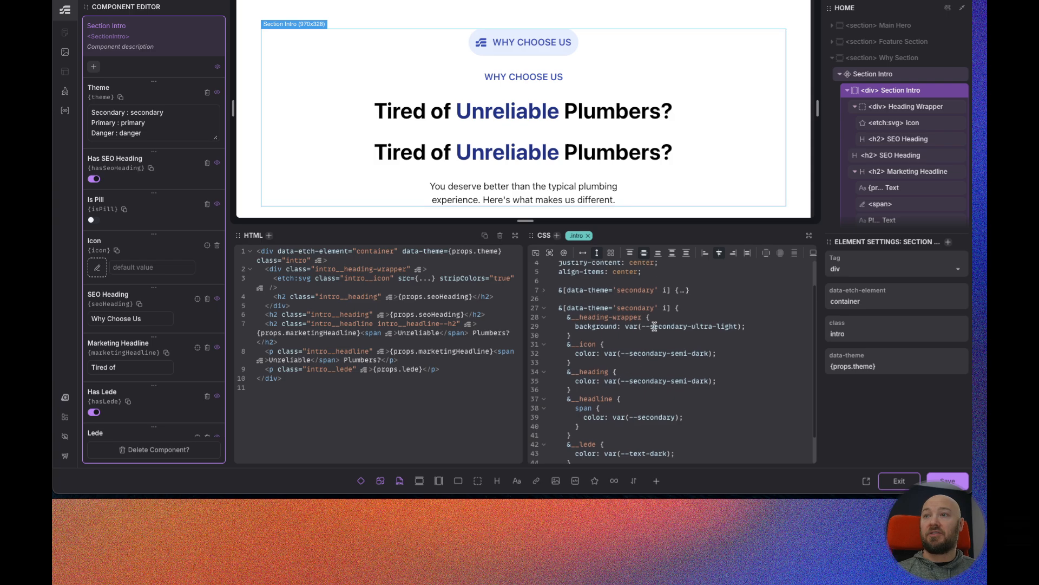
{"action": "left_click", "coordinate": [654, 310]}
{"action": "left_click", "coordinate": [686, 328], "text": "super"}
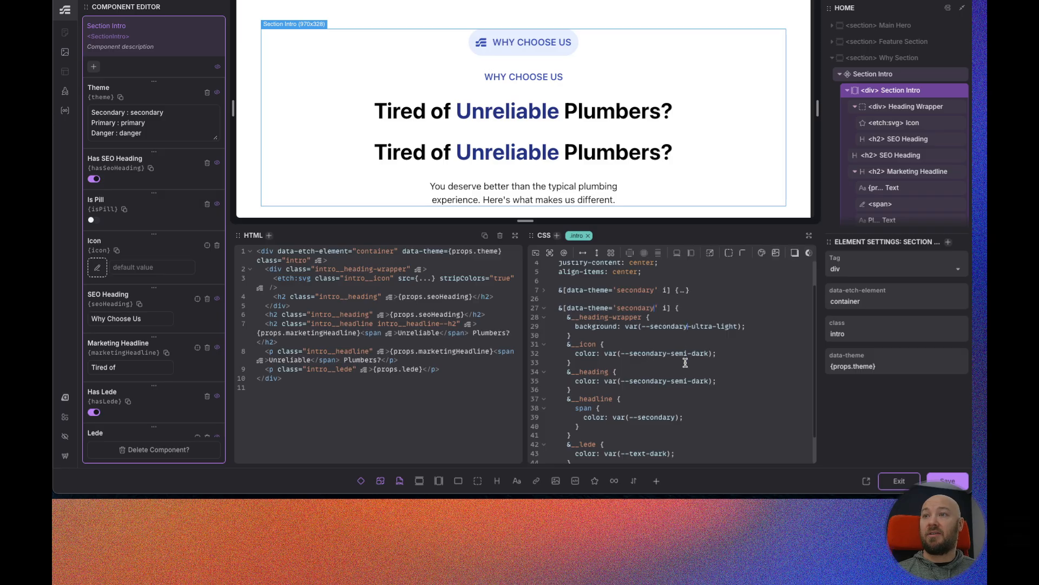
{"action": "left_click", "coordinate": [669, 353], "text": "super"}
{"action": "left_click", "coordinate": [674, 420], "text": "super"}
{"action": "scroll", "coordinate": [650, 436], "scroll_direction": "down", "scroll_amount": 1}
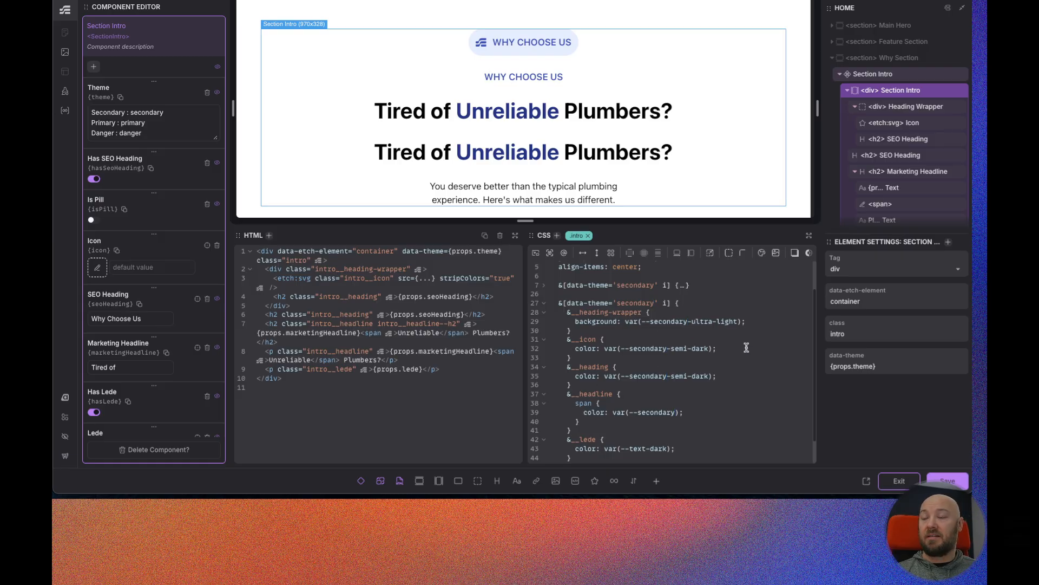
{"action": "key", "text": "BackSpace"}
{"action": "key", "text": "BackSpace"}
{"action": "key", "text": "BackSpace"}
{"action": "key", "text": "BackSpace"}
{"action": "key", "text": "BackSpace"}
{"action": "key", "text": "BackSpace"}
{"action": "key", "text": "BackSpace"}
{"action": "key", "text": "BackSpace"}
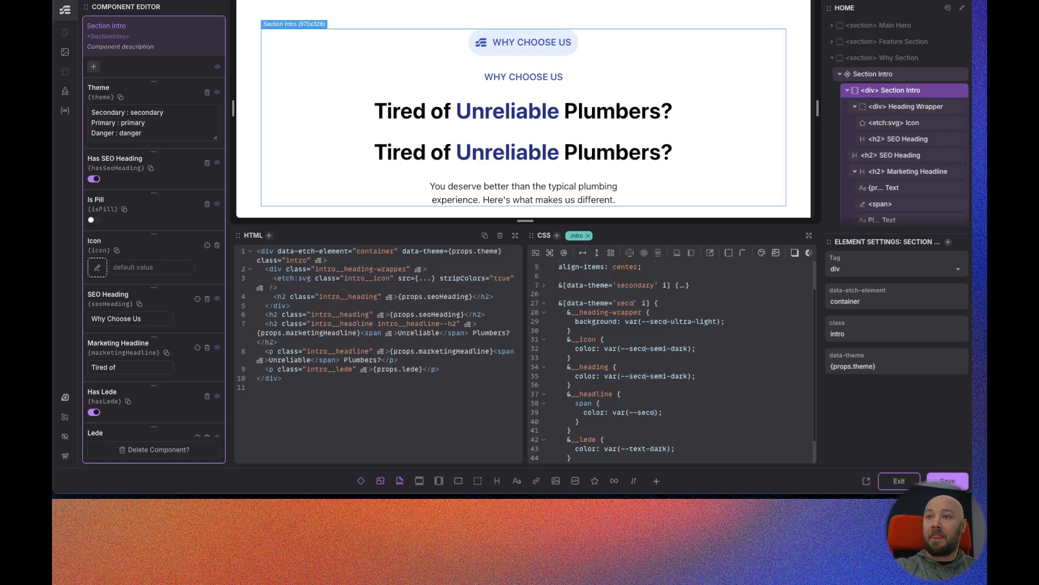
{"action": "key", "text": "BackSpace"}
{"action": "type", "text": "primary"}
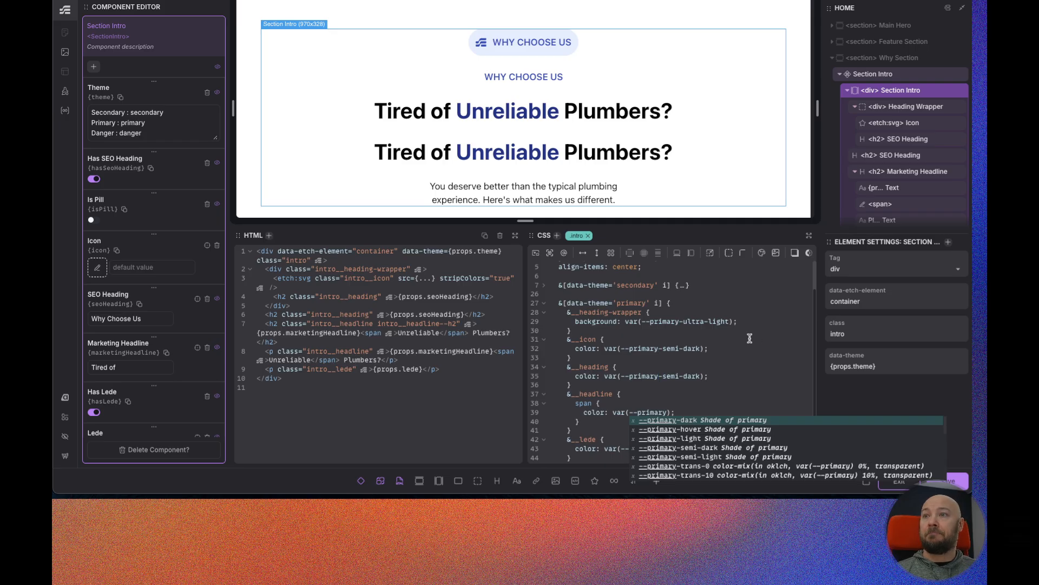
{"action": "left_click", "coordinate": [669, 392]}
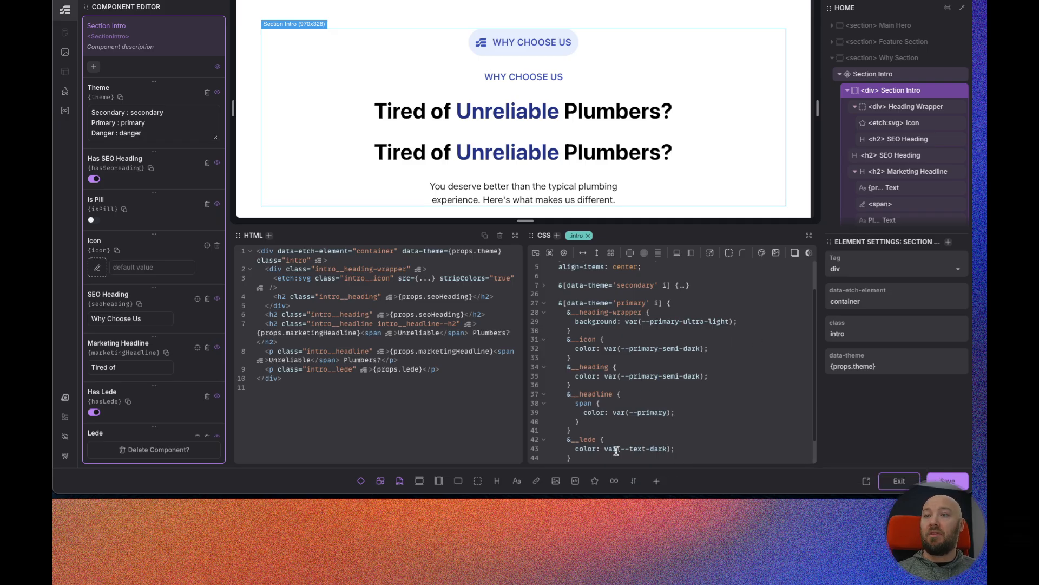
- Check the section intros in Figma, and set the primary theme's nested &__lede color to var(--text-light) in Etch
{"action": "scroll", "coordinate": [614, 443], "scroll_direction": "down", "scroll_amount": 1}
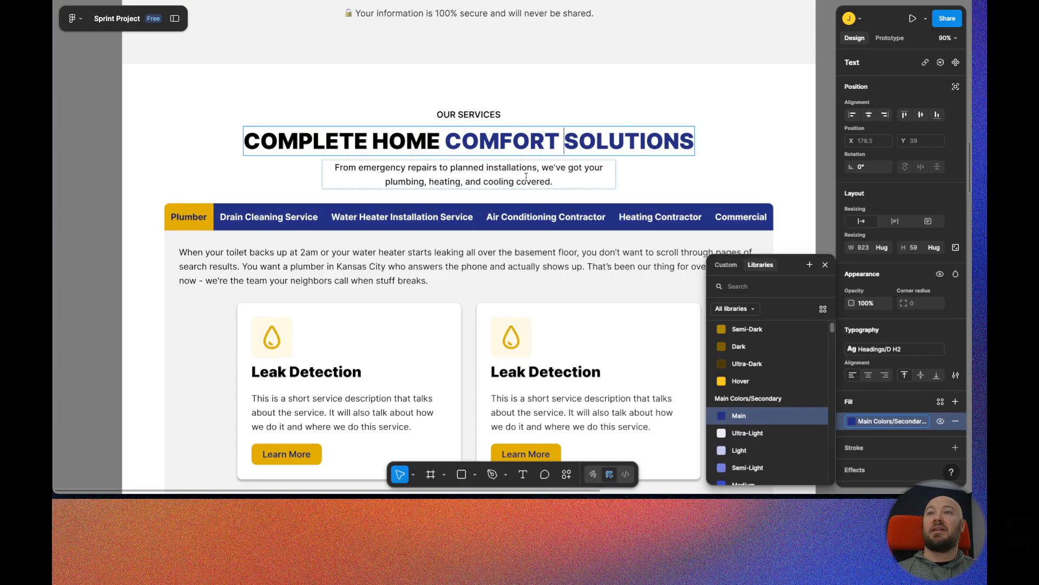
{"action": "scroll", "coordinate": [478, 203], "scroll_direction": "up", "scroll_amount": 4}
{"action": "scroll", "coordinate": [478, 203], "scroll_direction": "down", "scroll_amount": 6}
{"action": "scroll", "coordinate": [479, 202], "scroll_direction": "down", "scroll_amount": 10}
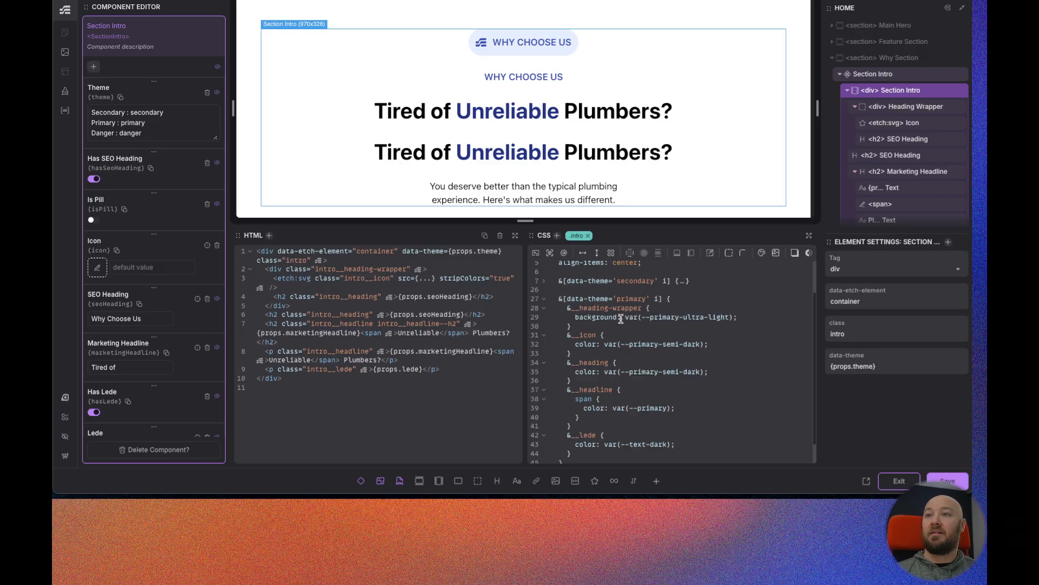
{"action": "left_click", "coordinate": [668, 444]}
{"action": "key", "text": "BackSpace"}
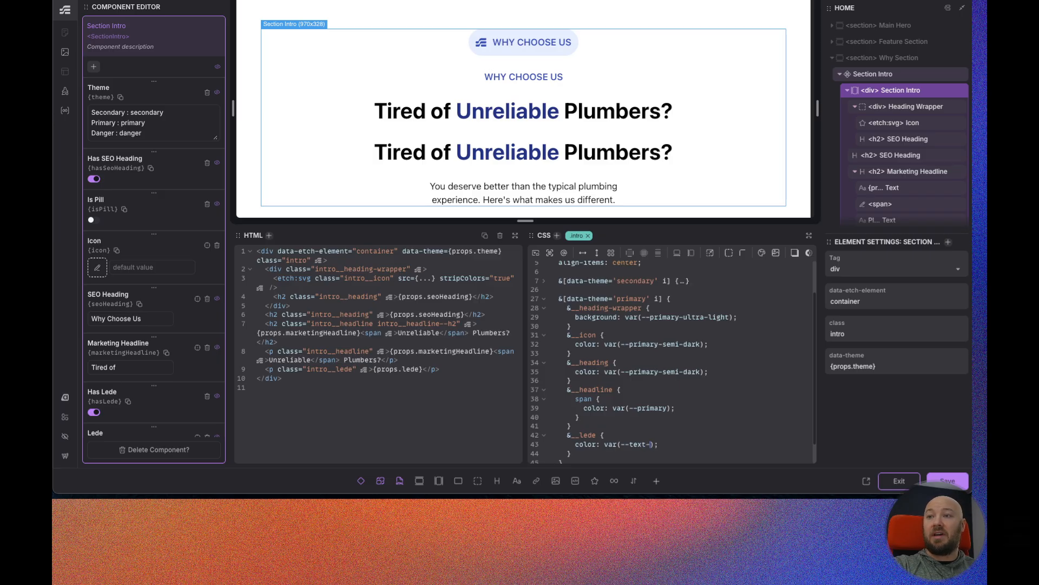
{"action": "type", "text": "light"}
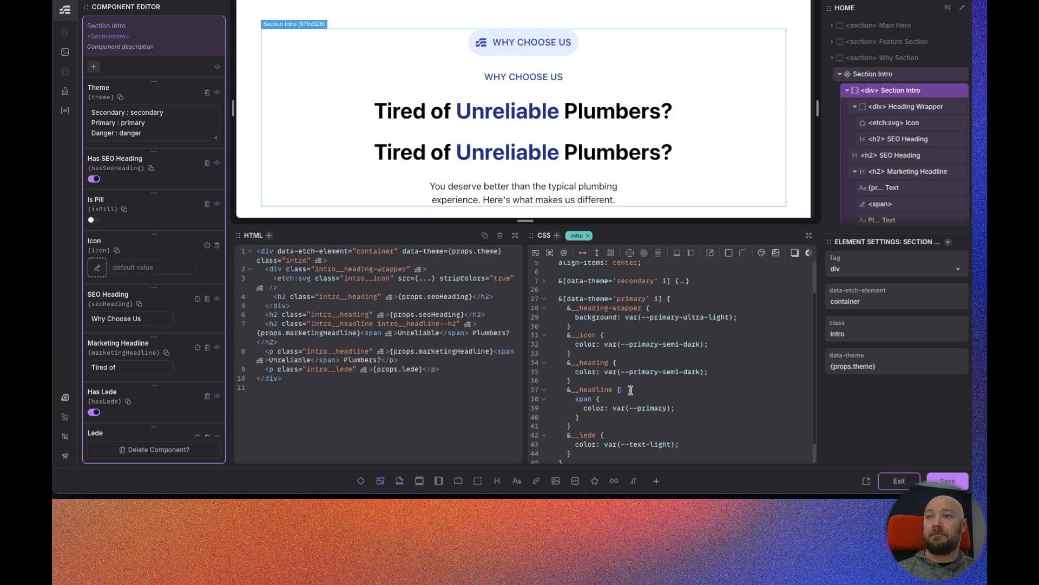
- Add color: var(--text-light) above the span rule in the primary theme's nested &__headline block, and save
{"action": "key", "text": "Return"}
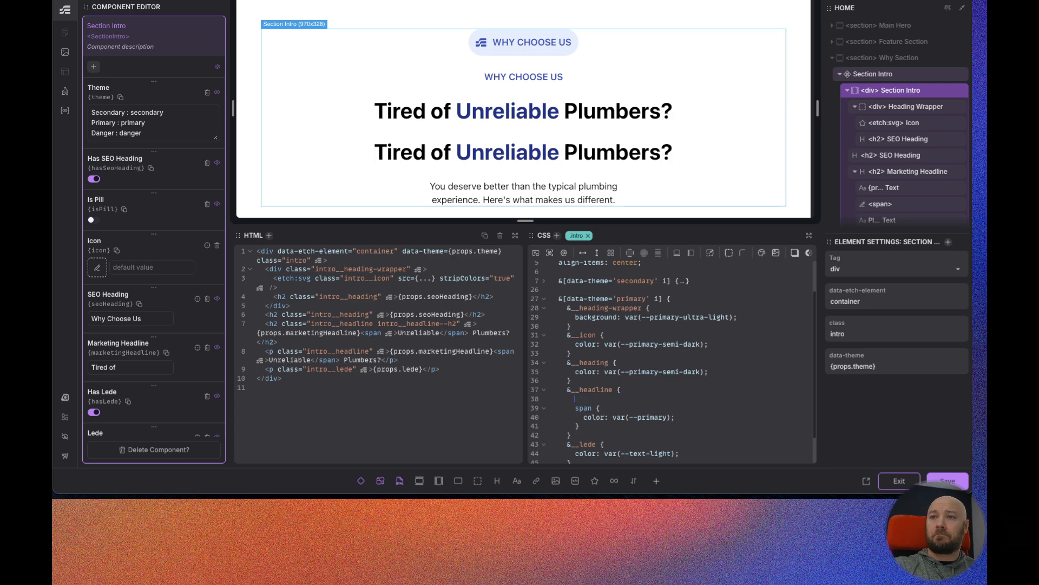
{"action": "type", "text": "color:"}
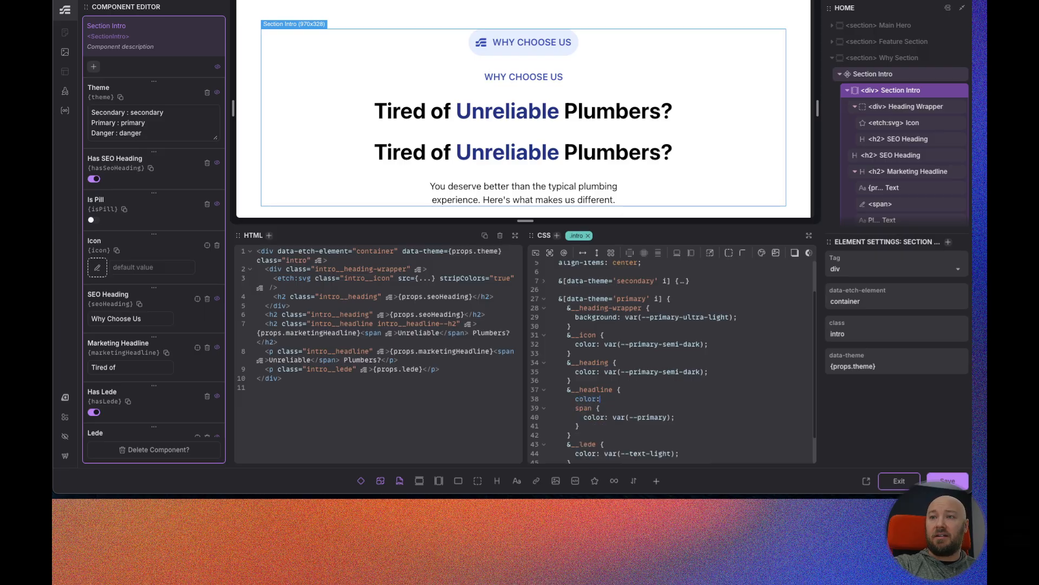
{"action": "type", "text": " var(--text-light"}
{"action": "key", "text": "Return"}
{"action": "type", "text": ";"}
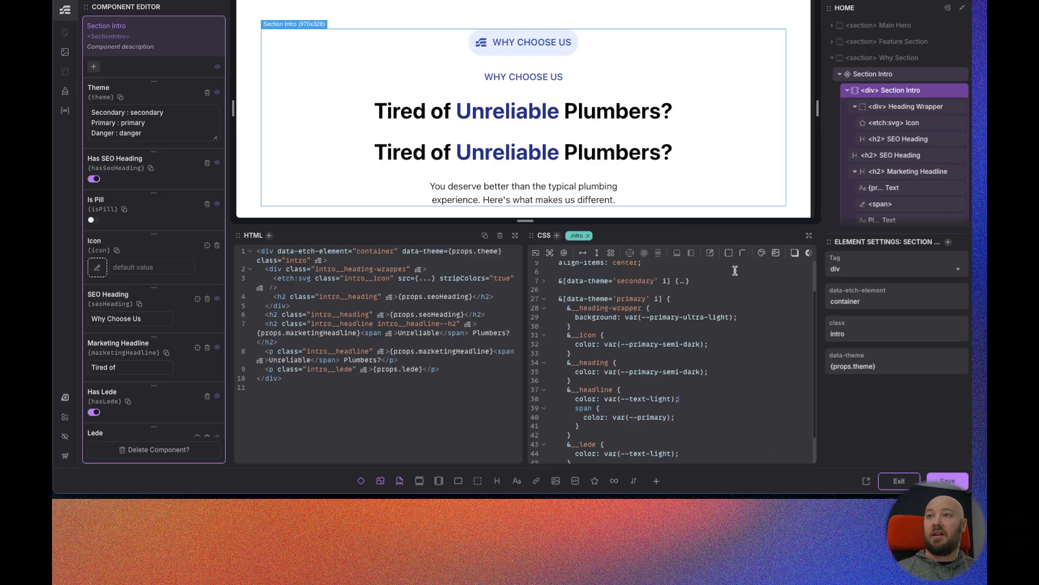
{"action": "scroll", "coordinate": [674, 357], "scroll_direction": "up", "scroll_amount": 2}
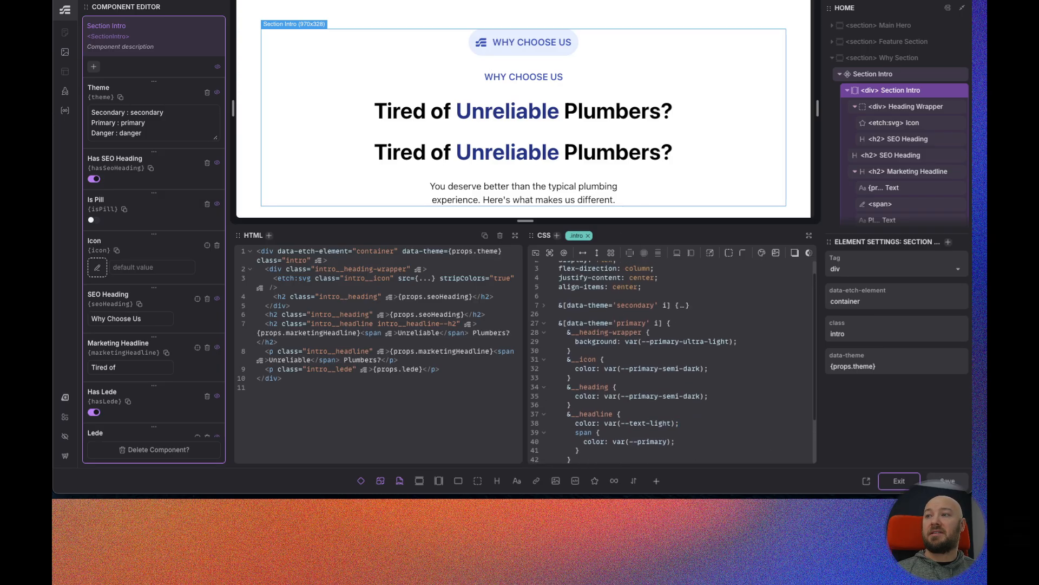
{"action": "key", "text": "super+s"}
- Collapse the primary data-theme block and paste another copy of the secondary data-theme block below it inside .intro
{"action": "left_click", "coordinate": [545, 333]}
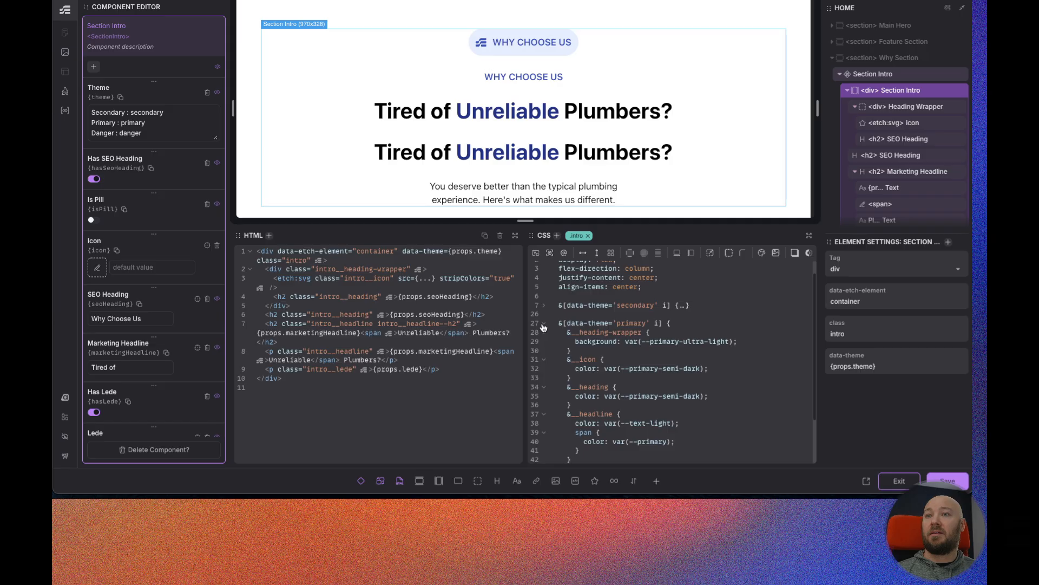
{"action": "left_click", "coordinate": [544, 324]}
{"action": "left_click_drag", "start_coordinate": [688, 323], "coordinate": [559, 324]}
{"action": "left_click", "coordinate": [697, 339]}
{"action": "key", "text": "Return"}
{"action": "type", "text": "&[data-theme='secondary' i] {   &__heading-wrapper {     background: var(--secondary-ultra-light);   }   &__icon {     color: var(--secondary-semi-dark);   }   &__heading {     color: var(--secondary-semi-dark);   }   &__headline {     span {       color: var(--secondary);     }   }   &__lede {     color: var(--text-dark);   } }"}
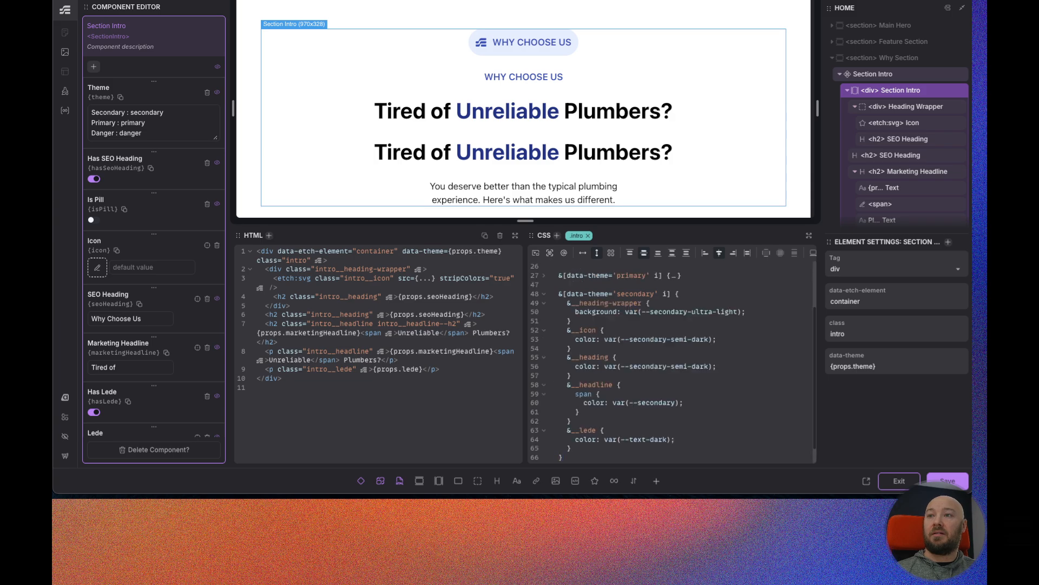
- Replace "secondary" with "danger" in the pasted block's data-theme selector and all its color variables
{"action": "scroll", "coordinate": [597, 376], "scroll_direction": "up", "scroll_amount": 1}
{"action": "left_click", "coordinate": [653, 297]}
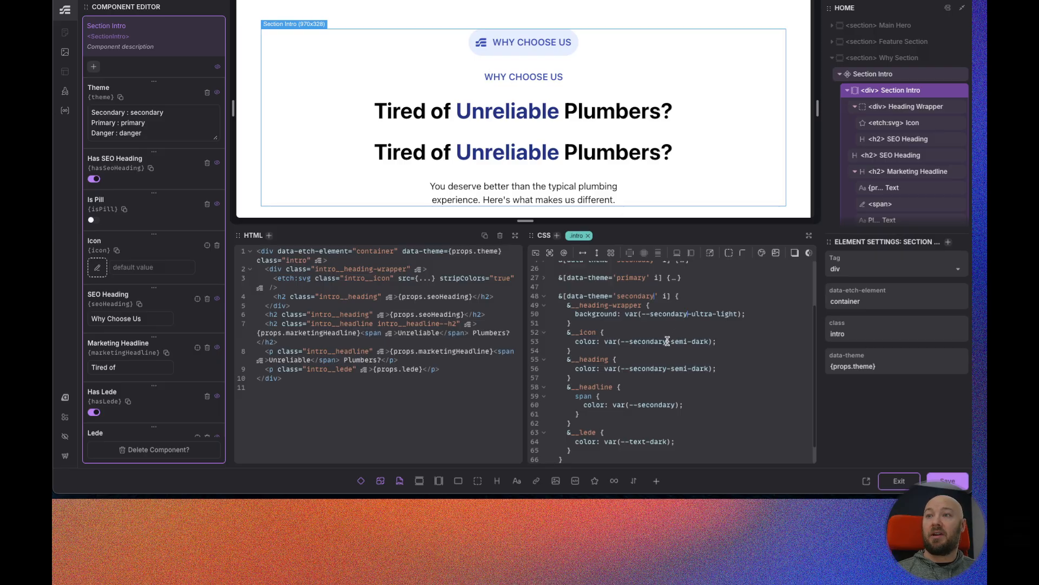
{"action": "left_click", "coordinate": [676, 406], "text": "alt"}
{"action": "key", "text": "BackSpace"}
{"action": "key", "text": "BackSpace"}
{"action": "key", "text": "BackSpace"}
{"action": "key", "text": "BackSpace"}
{"action": "key", "text": "BackSpace"}
{"action": "key", "text": "BackSpace"}
{"action": "key", "text": "BackSpace"}
{"action": "key", "text": "BackSpace"}
{"action": "key", "text": "BackSpace"}
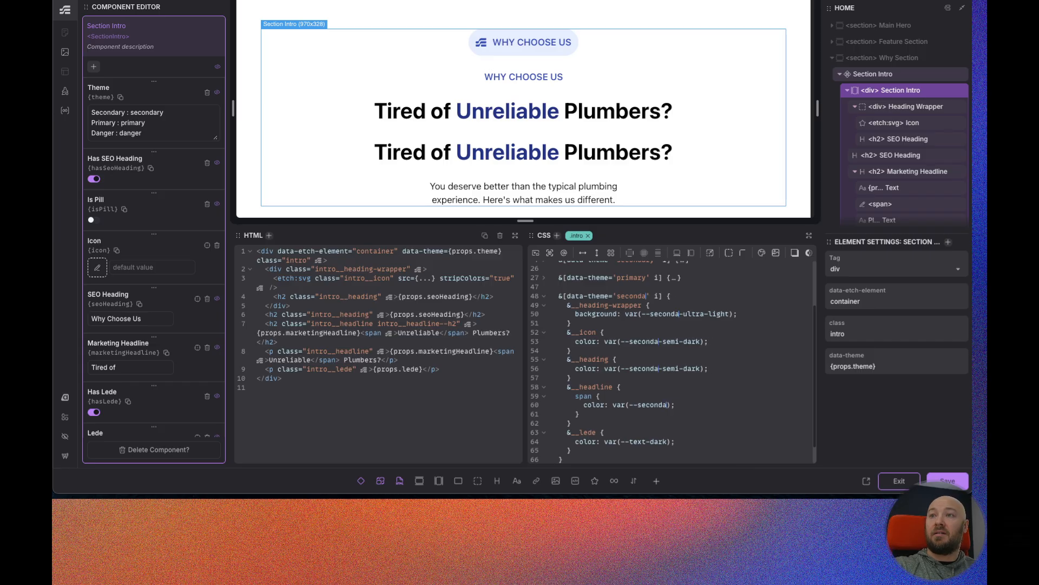
{"action": "type", "text": "danger"}
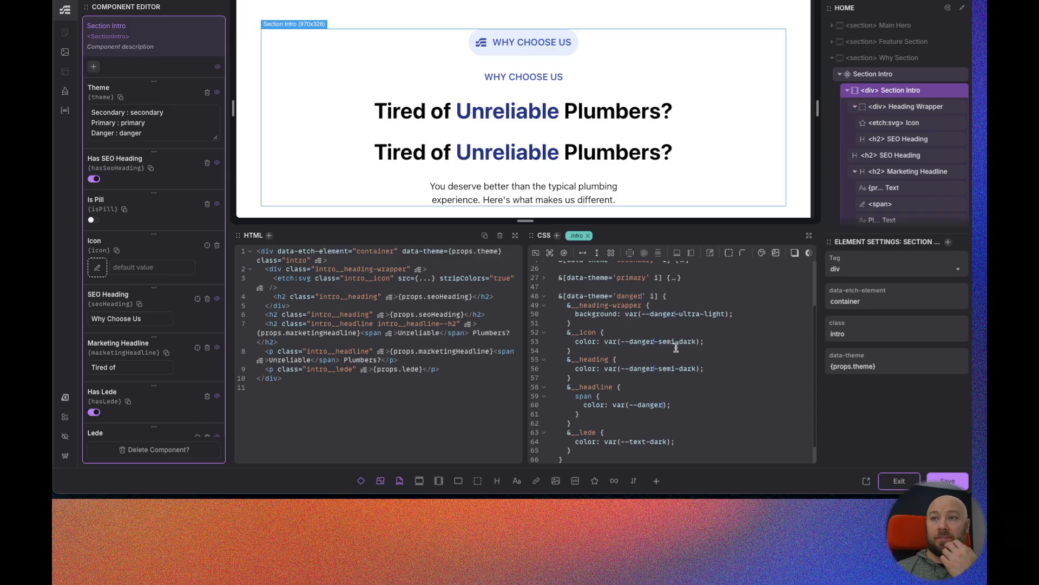
- Preview the danger theme by moving "Danger : danger" to the top of the Theme options, and return it to the end
{"action": "scroll", "coordinate": [677, 347], "scroll_direction": "down", "scroll_amount": 2}
{"action": "scroll", "coordinate": [666, 353], "scroll_direction": "up", "scroll_amount": 1}
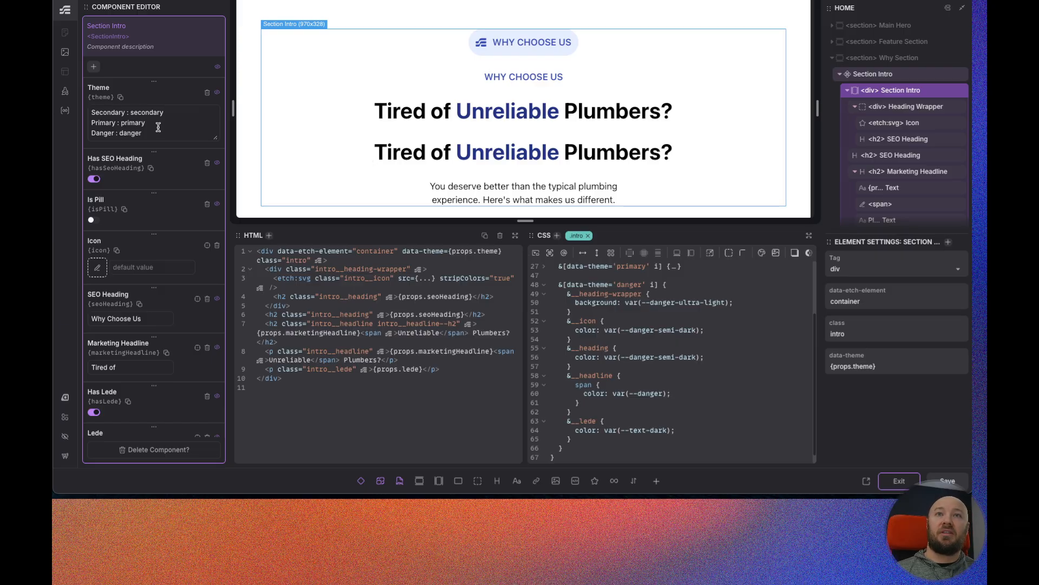
{"action": "key", "text": "Return"}
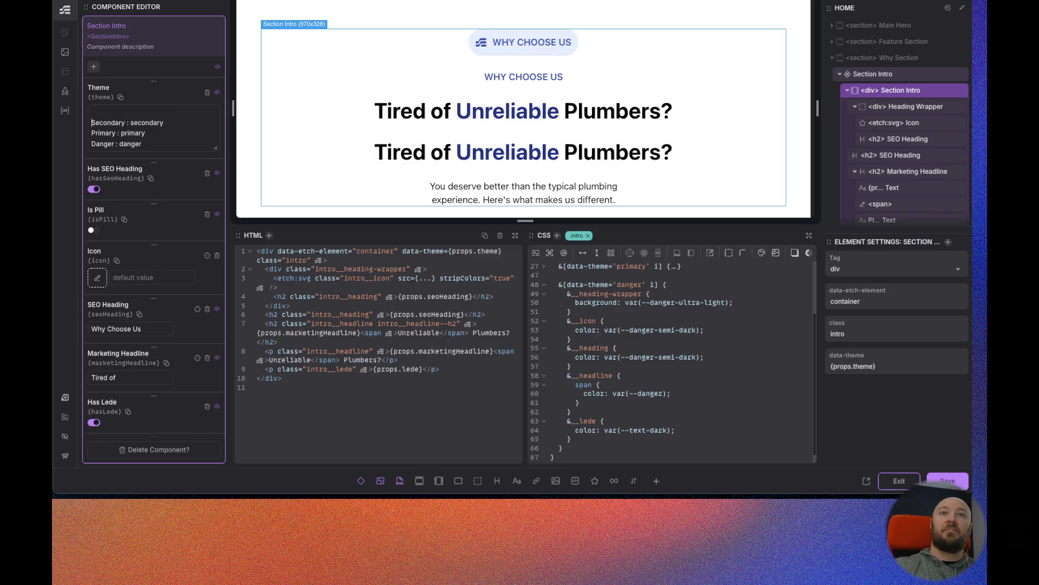
{"action": "left_click_drag", "start_coordinate": [146, 144], "coordinate": [116, 111]}
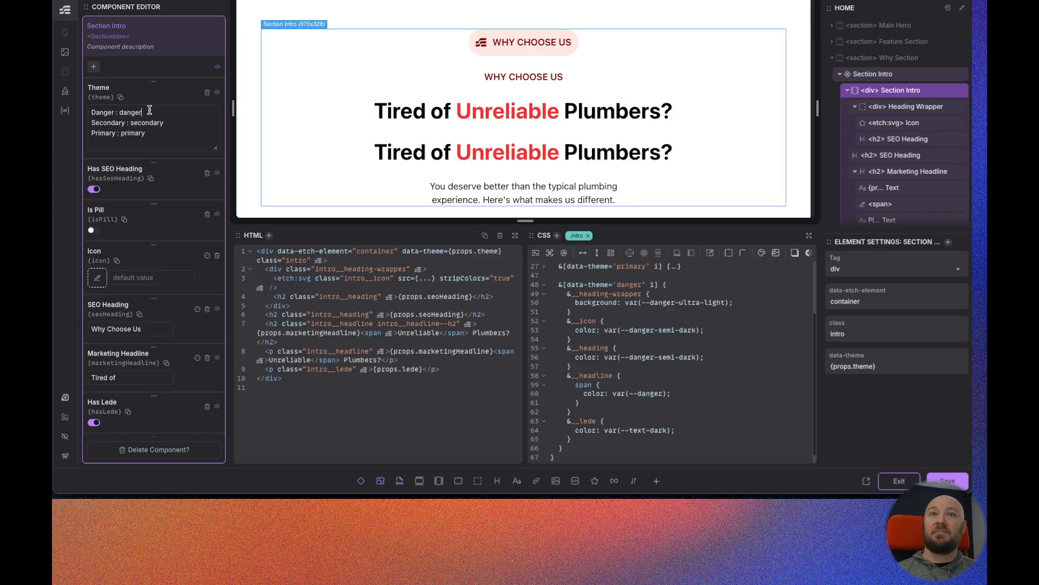
{"action": "left_click_drag", "start_coordinate": [149, 111], "coordinate": [90, 116]}
{"action": "key", "text": "ctrl+x"}
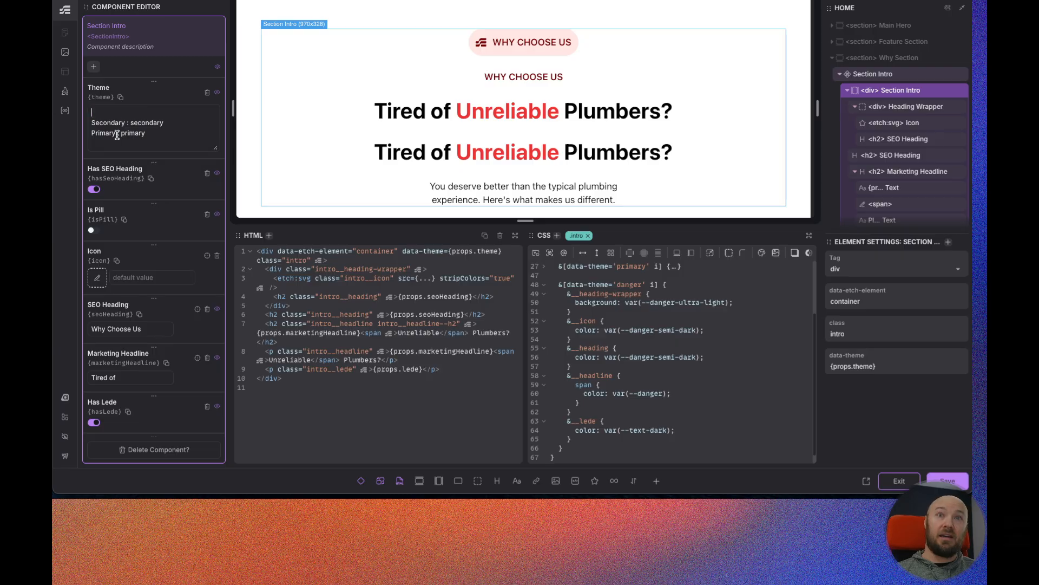
{"action": "left_click", "coordinate": [111, 144]}
{"action": "key", "text": "ctrl+v"}
- Move "Primary : primary" to the first line of the Theme options
{"action": "left_click_drag", "start_coordinate": [158, 133], "coordinate": [91, 132]}
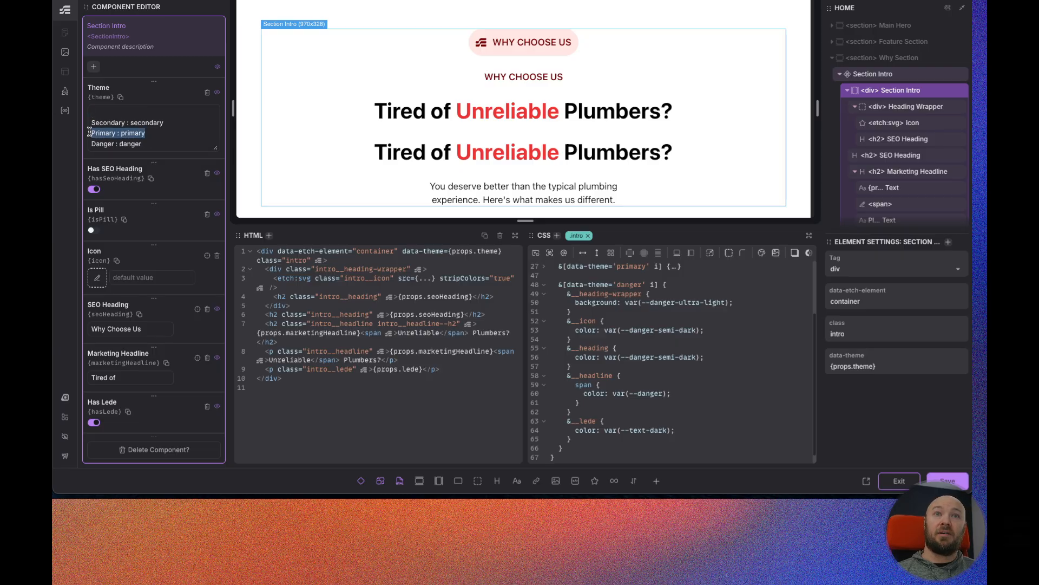
{"action": "key", "text": "ctrl+x"}
{"action": "key", "text": "ctrl+v"}
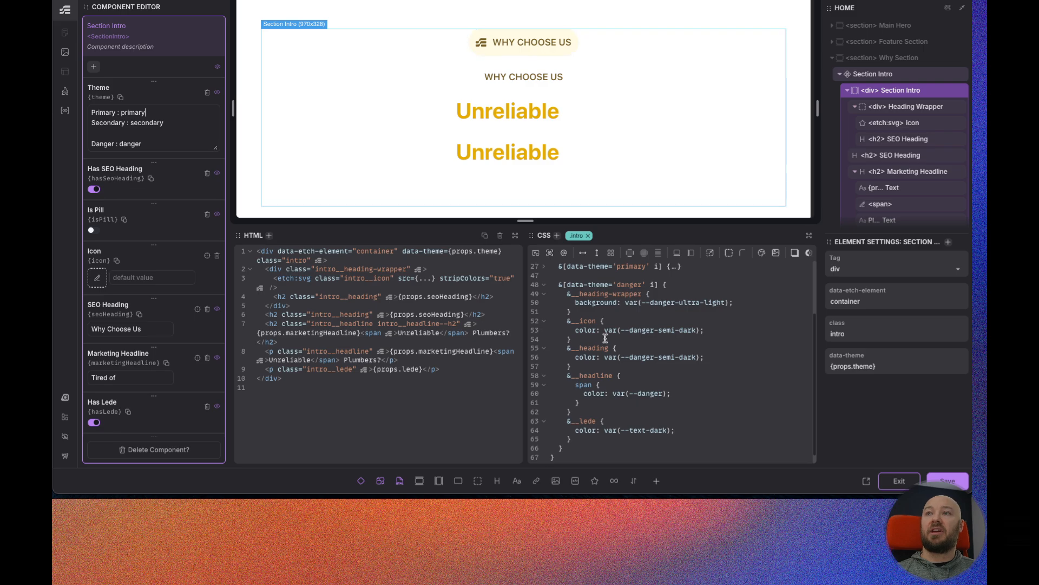
- Check the HOW IT WORKS text's fill in Figma, and set the primary theme's &__heading color to var(--primary-semi-light) in Etch
{"action": "left_click", "coordinate": [544, 286]}
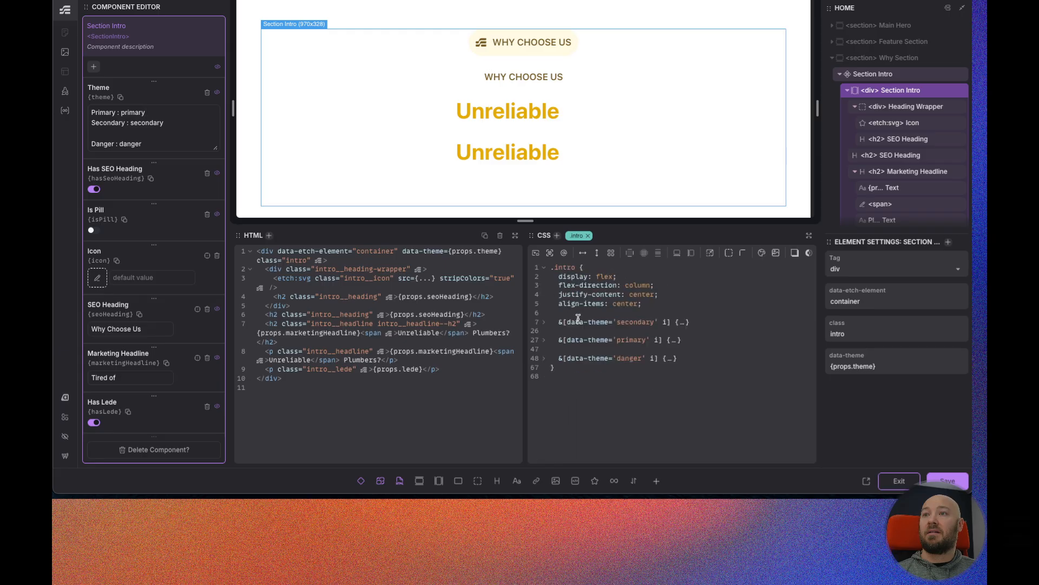
{"action": "left_click", "coordinate": [544, 341]}
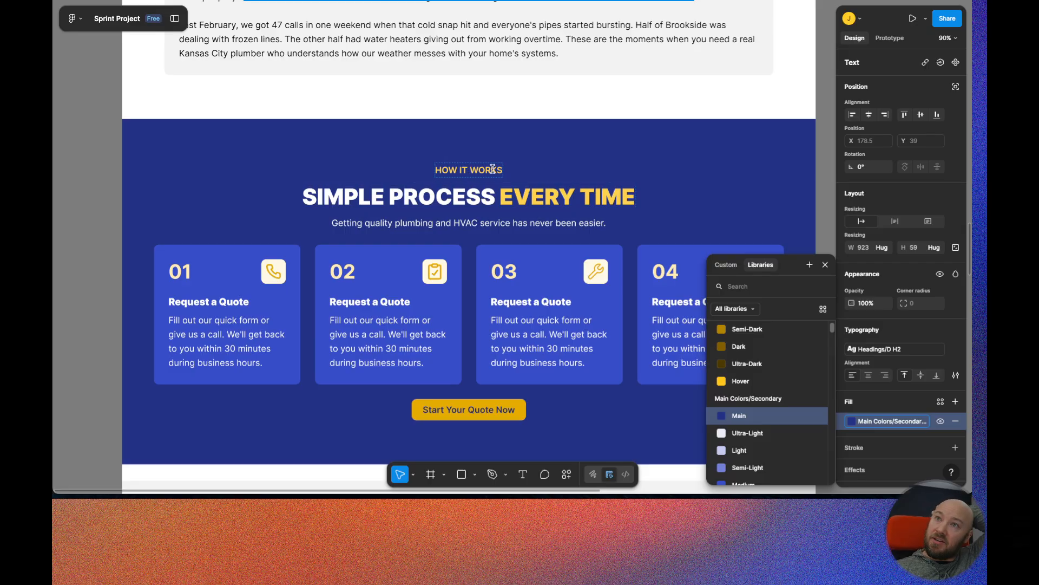
{"action": "left_click", "coordinate": [468, 171]}
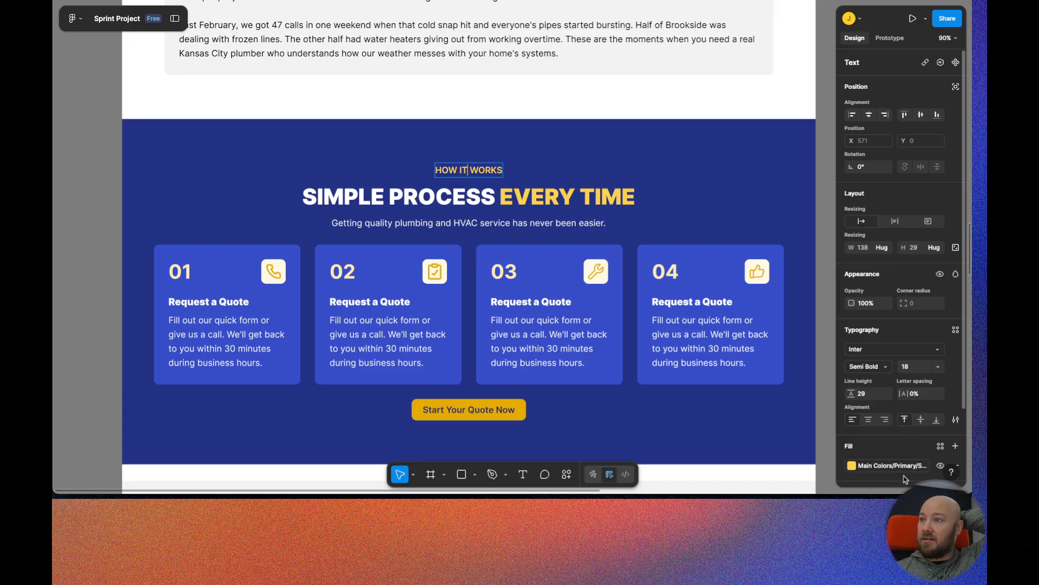
{"action": "left_click", "coordinate": [884, 464]}
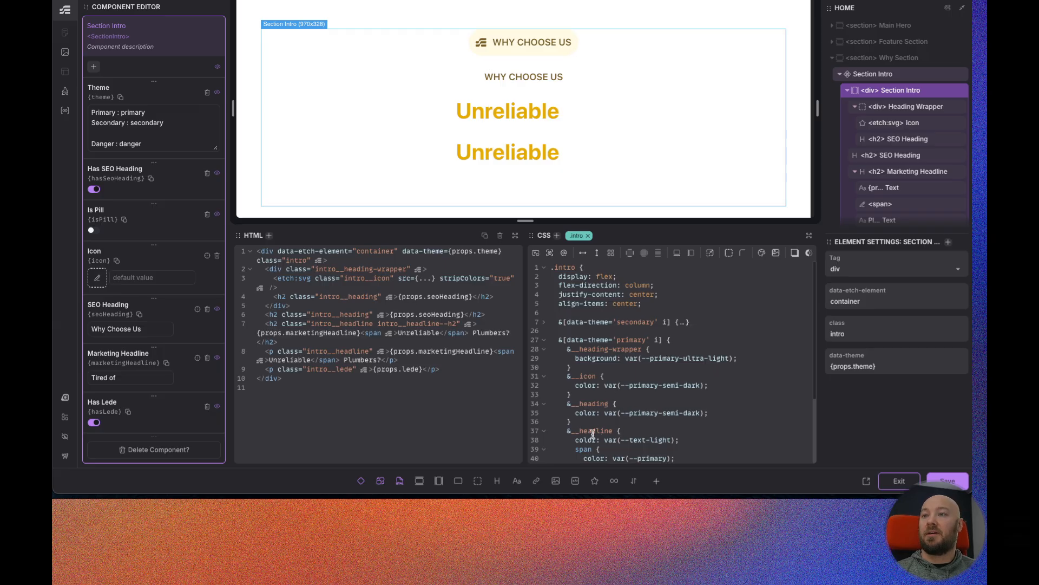
{"action": "scroll", "coordinate": [615, 436], "scroll_direction": "down", "scroll_amount": 1}
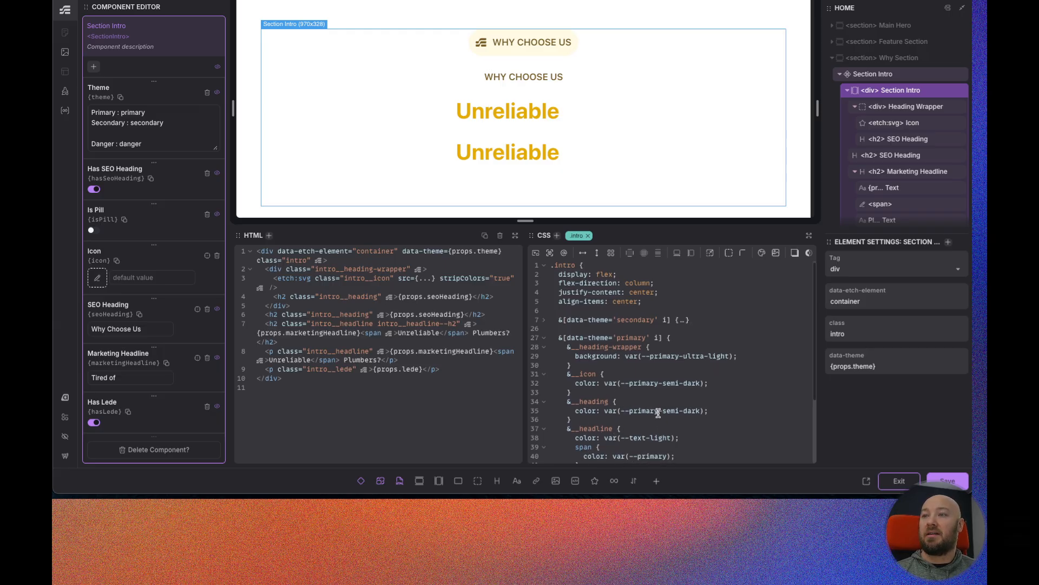
{"action": "left_click", "coordinate": [701, 411]}
{"action": "key", "text": "BackSpace"}
{"action": "key", "text": "BackSpace"}
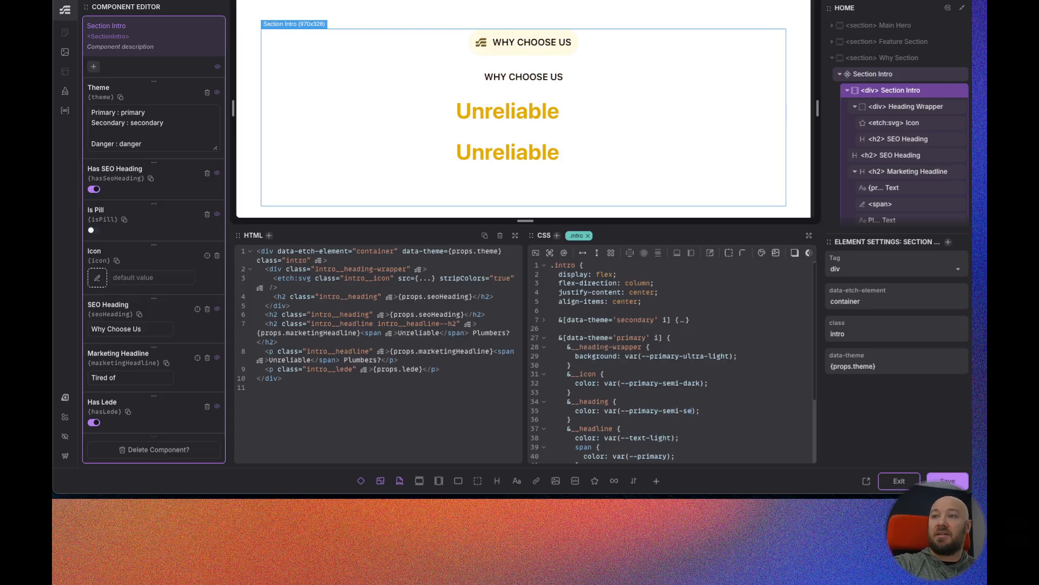
{"action": "type", "text": "light"}
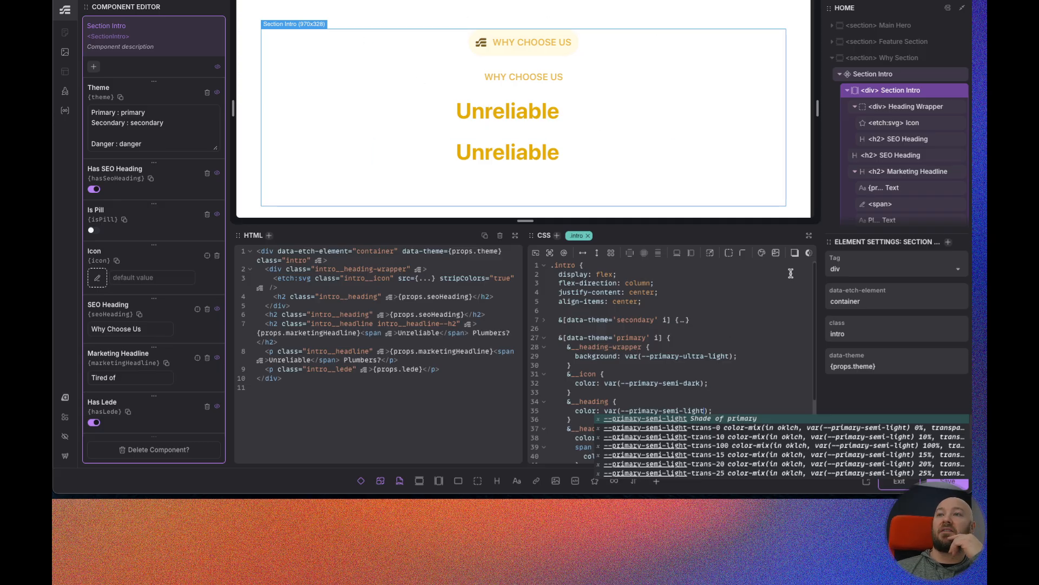
- Add background: black to the .intro rule above the secondary theme block
{"action": "left_click", "coordinate": [604, 310]}
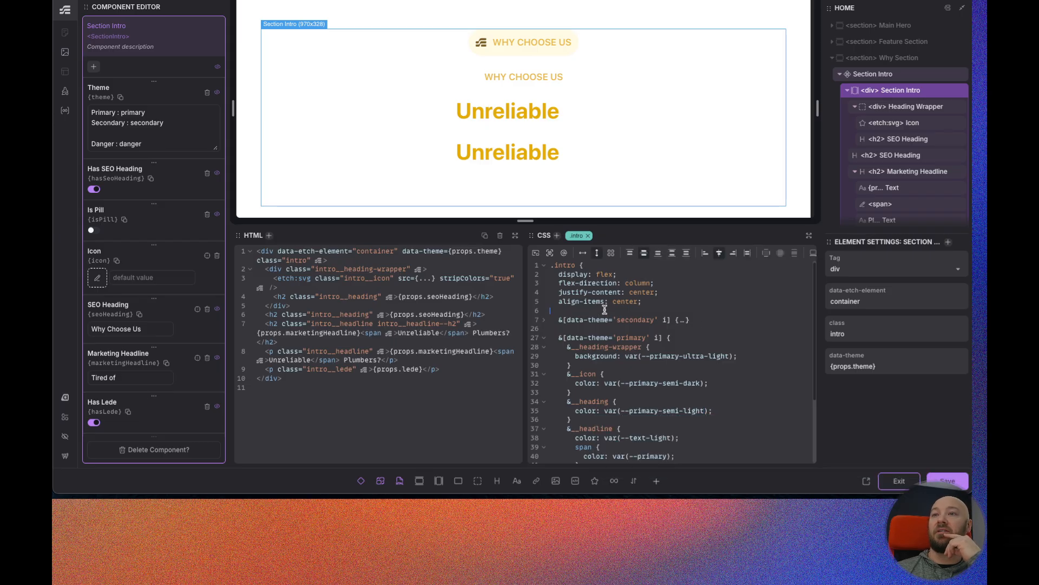
{"action": "type", "text": "back"}
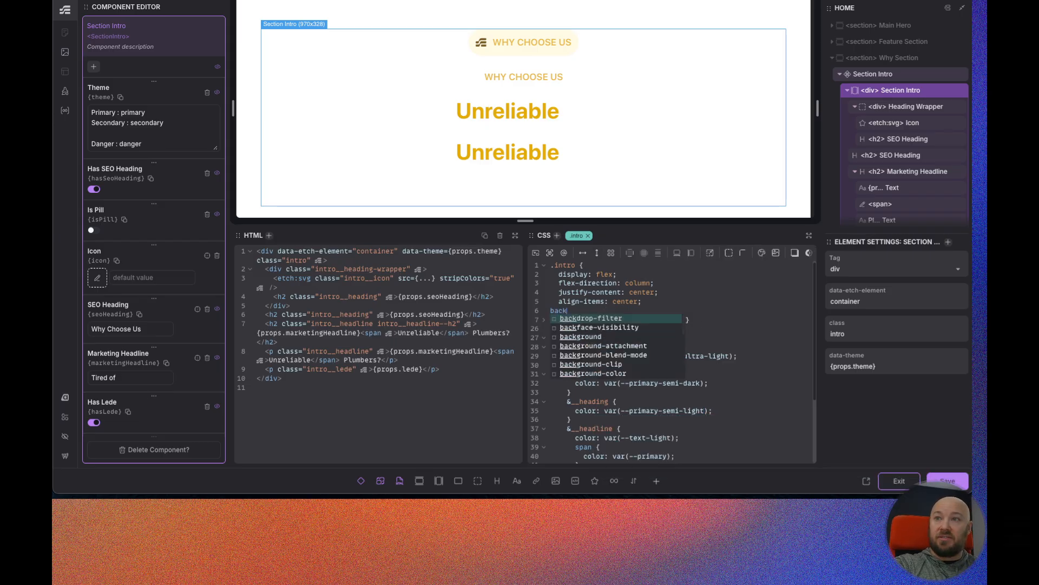
{"action": "key", "text": "Down"}
{"action": "key", "text": "Down"}
{"action": "key", "text": "Return"}
{"action": "type", "text": "black;"}
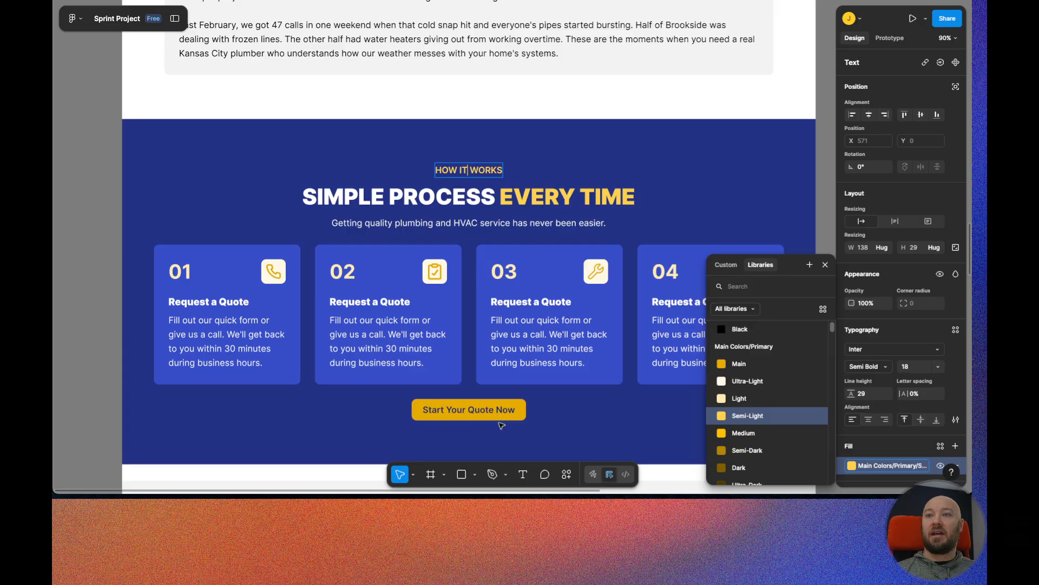
- Switch to Figma and compare the heading styles of the page's section intros
{"action": "scroll", "coordinate": [468, 416], "scroll_direction": "up", "scroll_amount": 1}
{"action": "scroll", "coordinate": [466, 415], "scroll_direction": "up", "scroll_amount": 20}
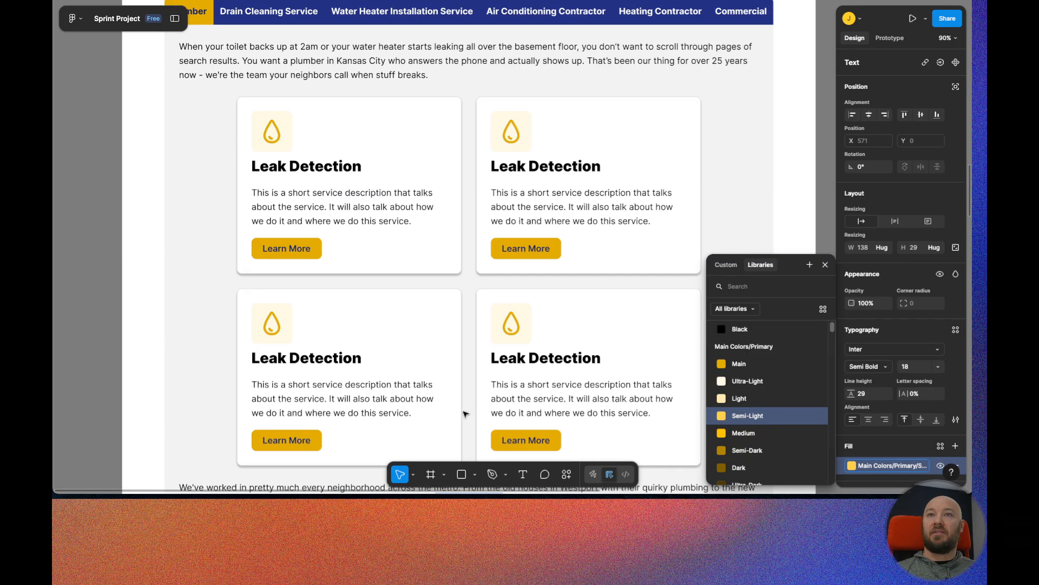
{"action": "scroll", "coordinate": [420, 353], "scroll_direction": "up", "scroll_amount": 20}
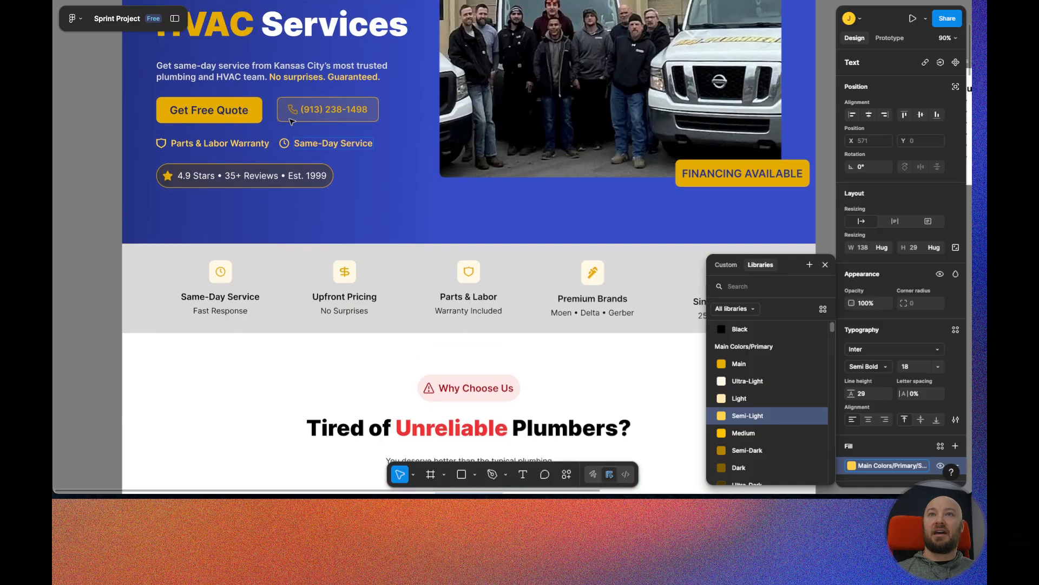
{"action": "scroll", "coordinate": [422, 201], "scroll_direction": "down", "scroll_amount": 5}
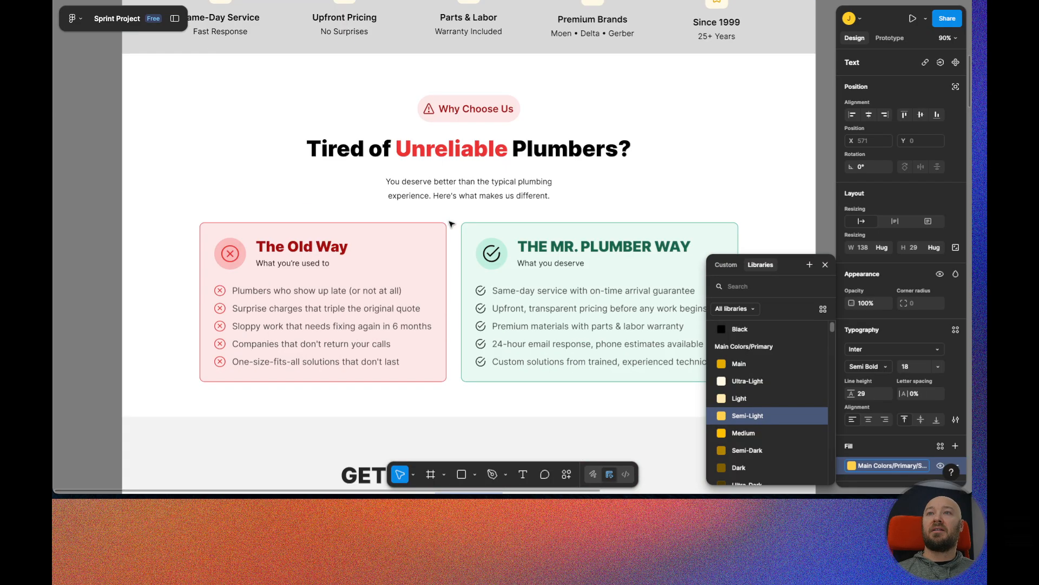
{"action": "scroll", "coordinate": [449, 222], "scroll_direction": "down", "scroll_amount": 10}
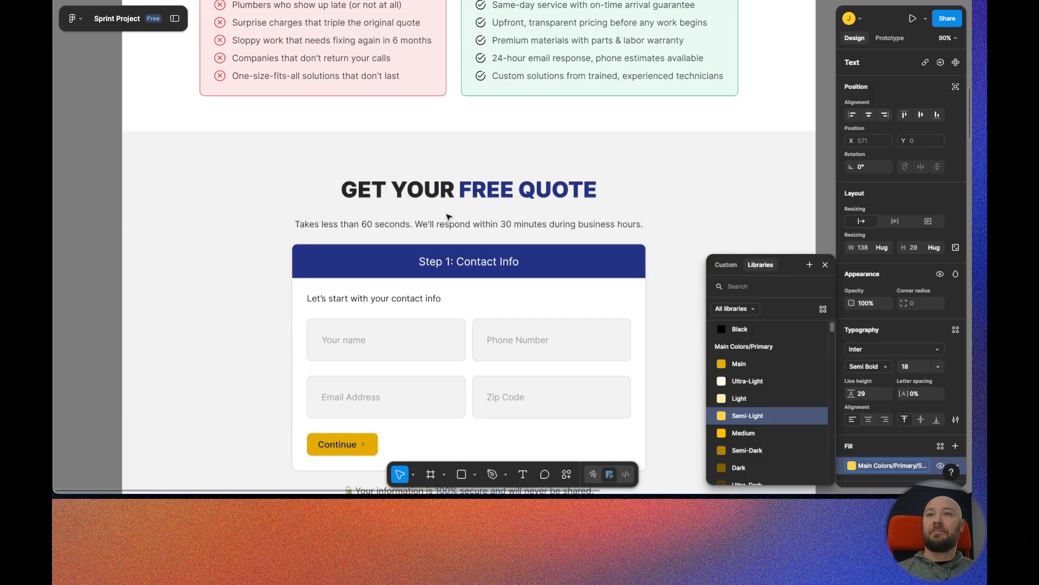
{"action": "scroll", "coordinate": [449, 217], "scroll_direction": "down", "scroll_amount": 12}
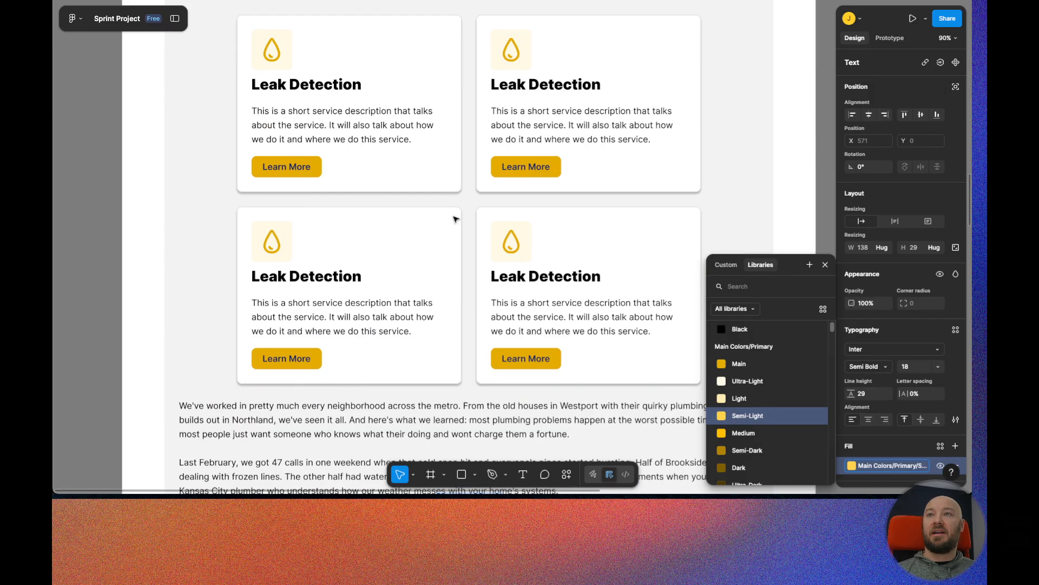
{"action": "scroll", "coordinate": [455, 217], "scroll_direction": "down", "scroll_amount": 5}
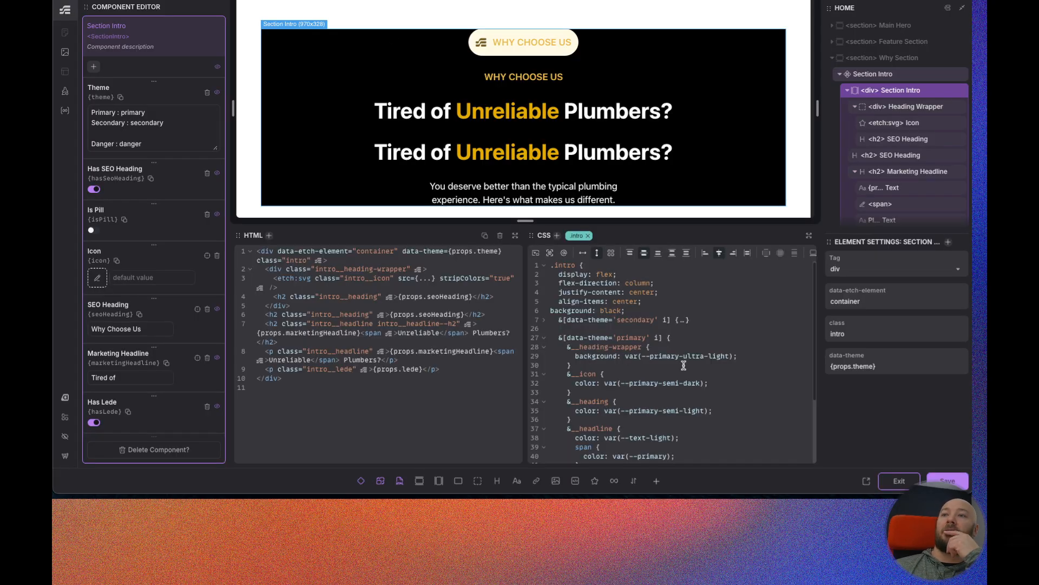
- Back in Etch, review the primary theme's color rules and select the standalone SEO Heading to inspect its .intro__heading styles
{"action": "type", "text": "background: black;"}
{"action": "scroll", "coordinate": [629, 364], "scroll_direction": "down", "scroll_amount": 1}
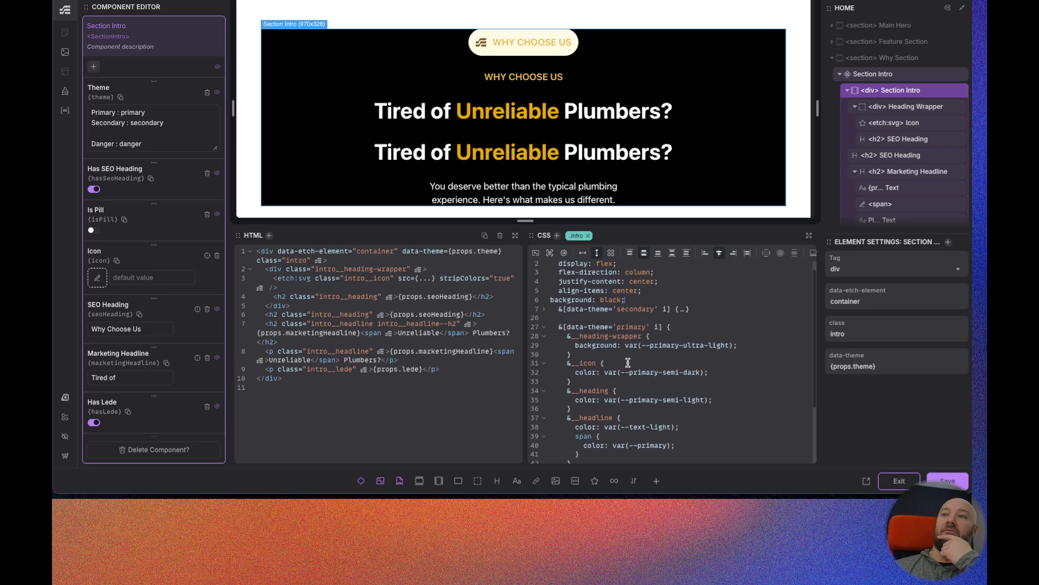
{"action": "scroll", "coordinate": [626, 361], "scroll_direction": "down", "scroll_amount": 1}
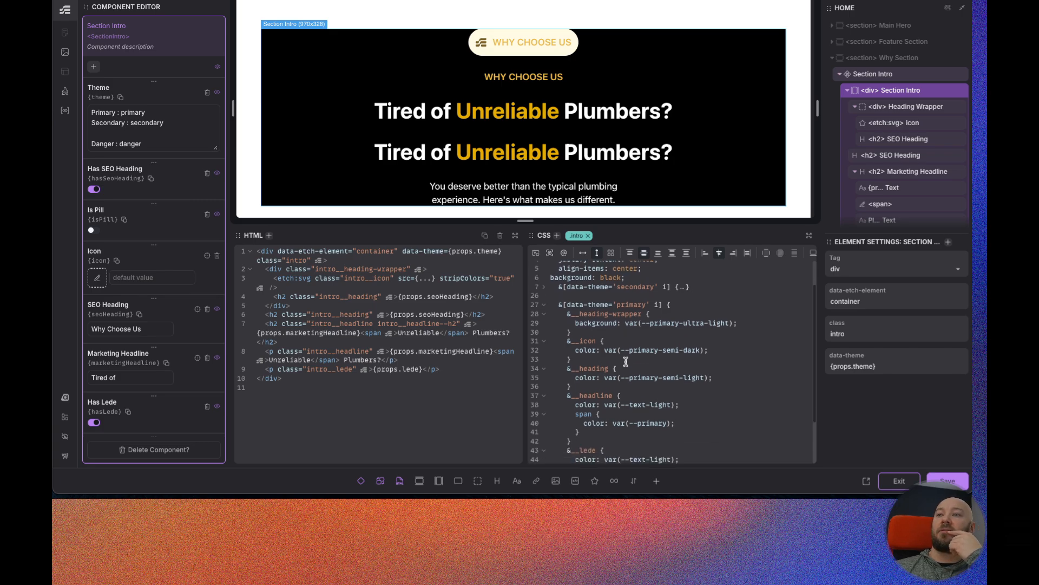
{"action": "scroll", "coordinate": [626, 361], "scroll_direction": "down", "scroll_amount": 1}
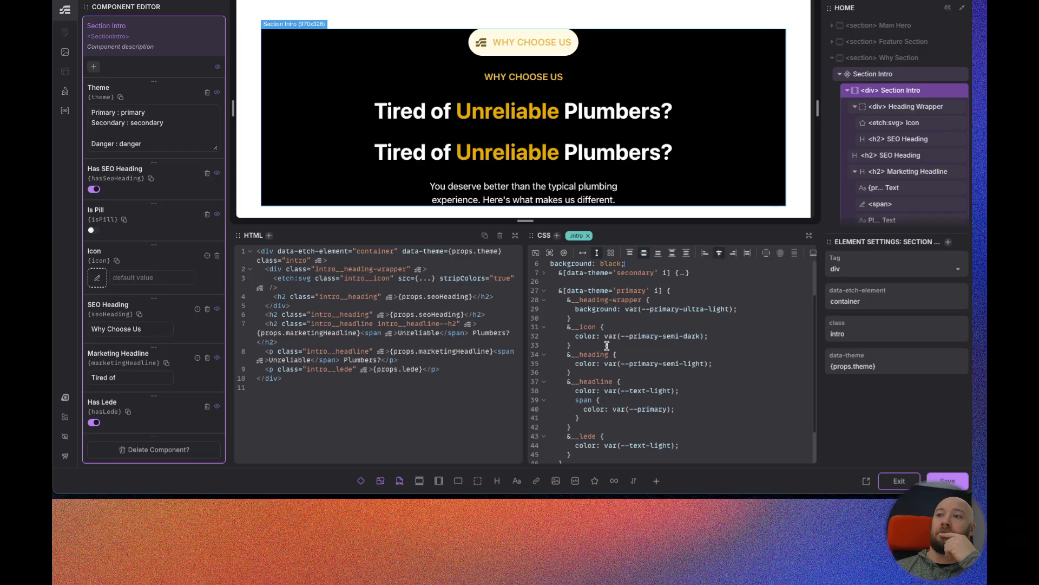
{"action": "left_click", "coordinate": [523, 76]}
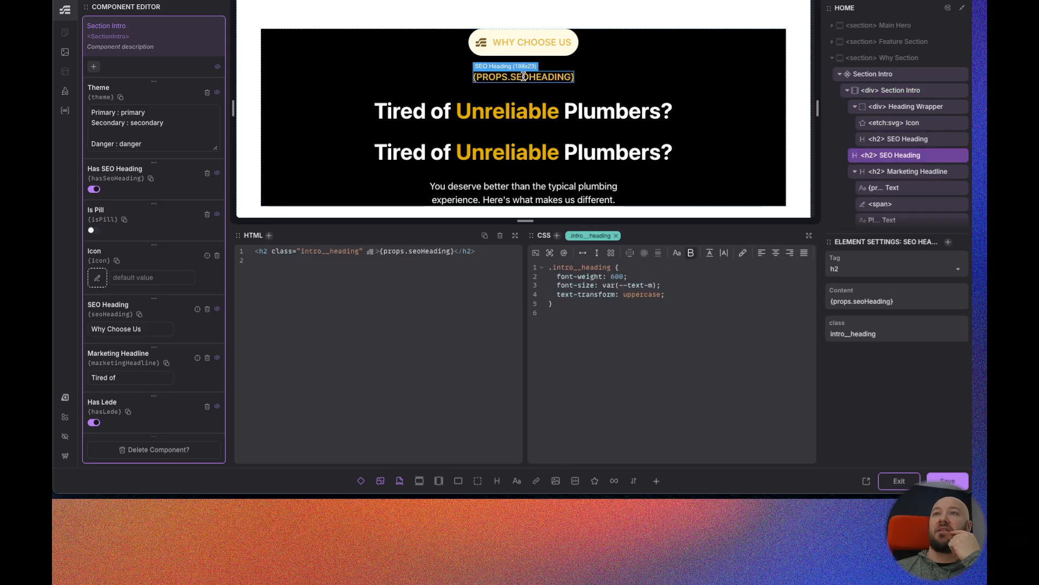
- Inspect the CSS of the pill's SEO Heading, the Section Intro container and the h2 Marketing Headline
{"action": "left_click", "coordinate": [528, 42]}
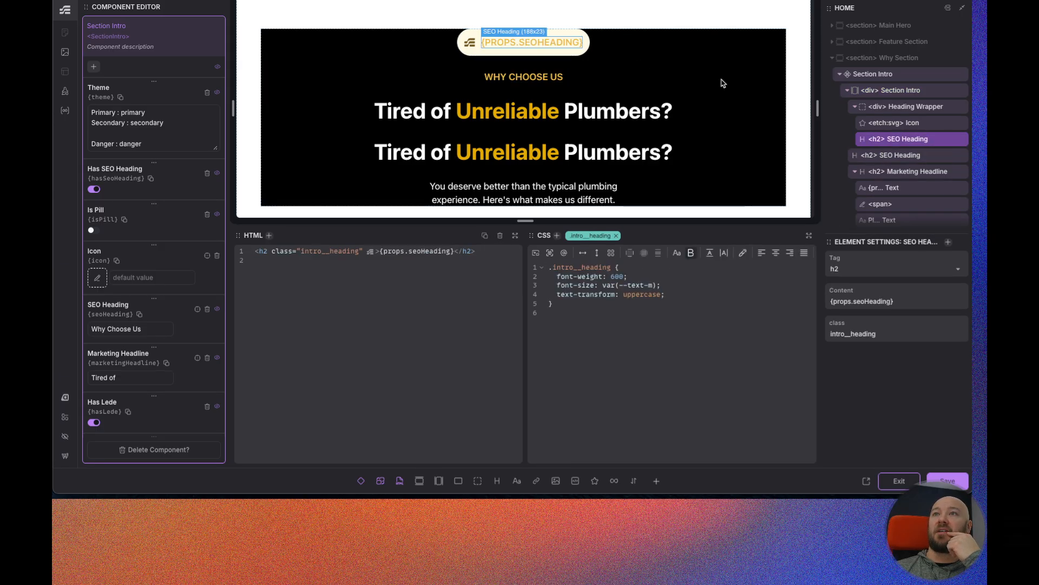
{"action": "left_click", "coordinate": [896, 93]}
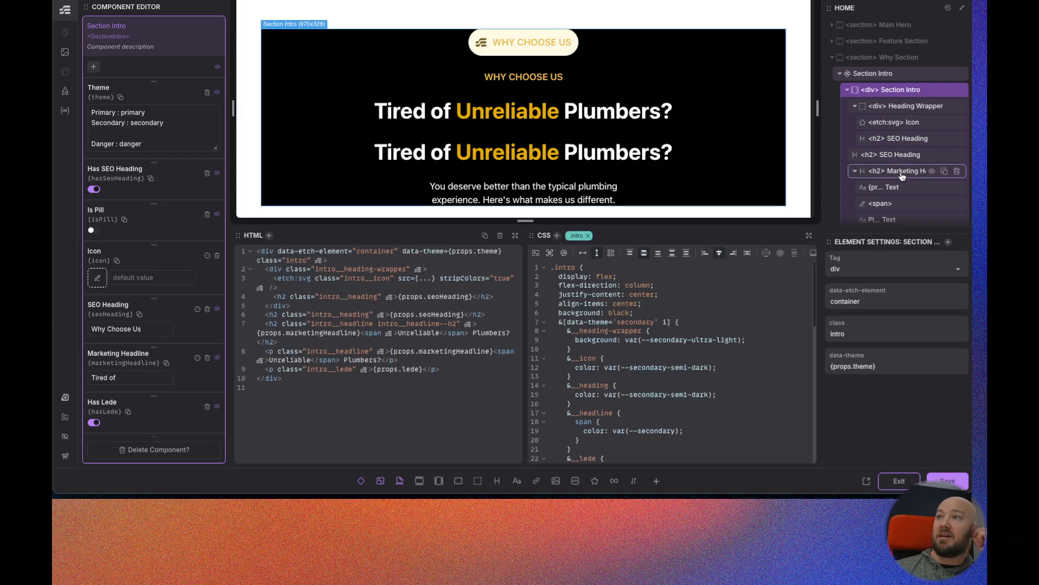
{"action": "scroll", "coordinate": [902, 176], "scroll_direction": "down", "scroll_amount": 1}
{"action": "left_click", "coordinate": [901, 120]}
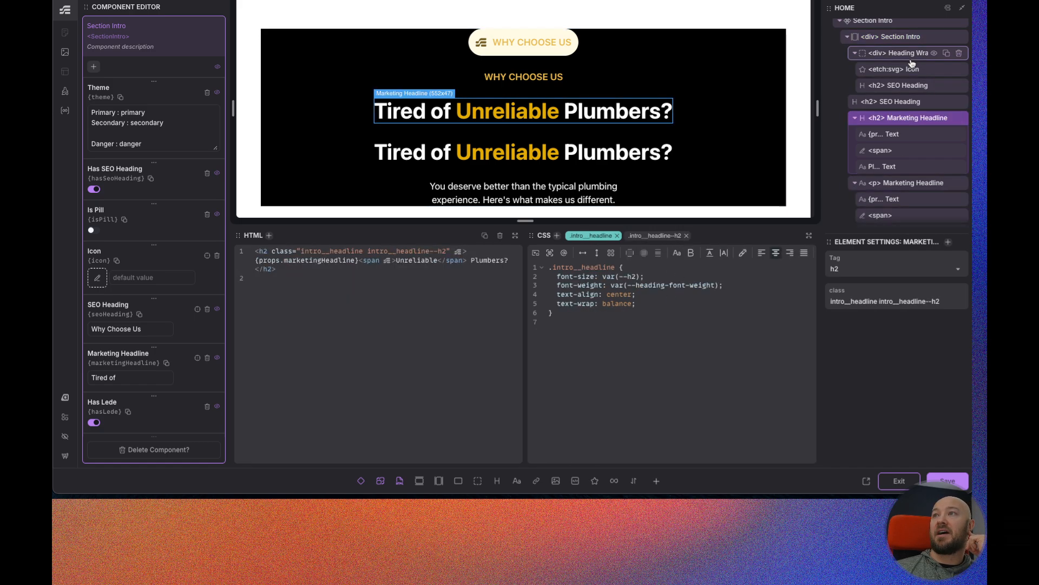
- Change the background in the Section Intro container's .intro rule to var(--secondary)
{"action": "left_click", "coordinate": [893, 39]}
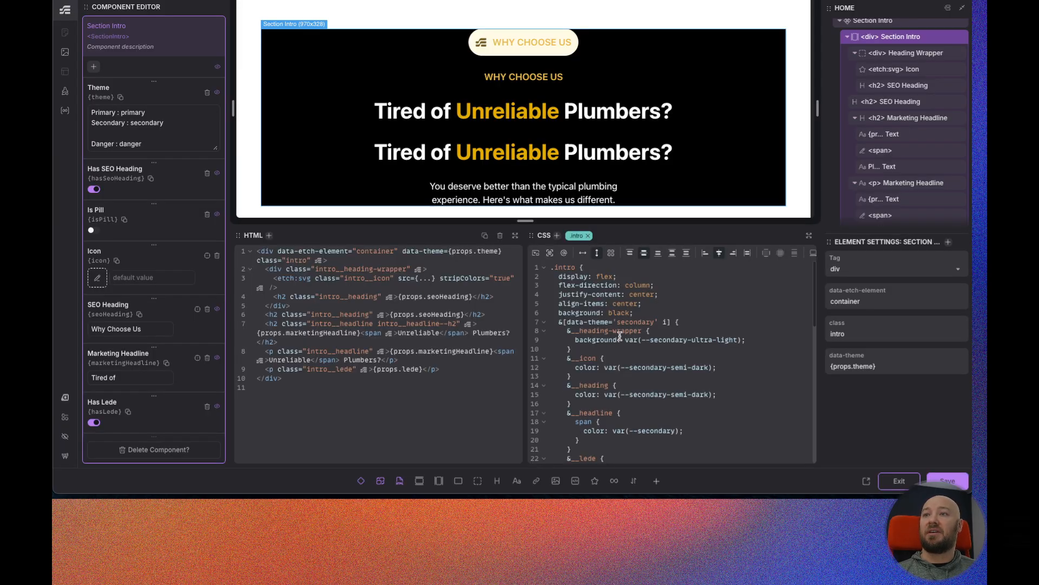
{"action": "left_click_drag", "start_coordinate": [630, 313], "coordinate": [611, 313]}
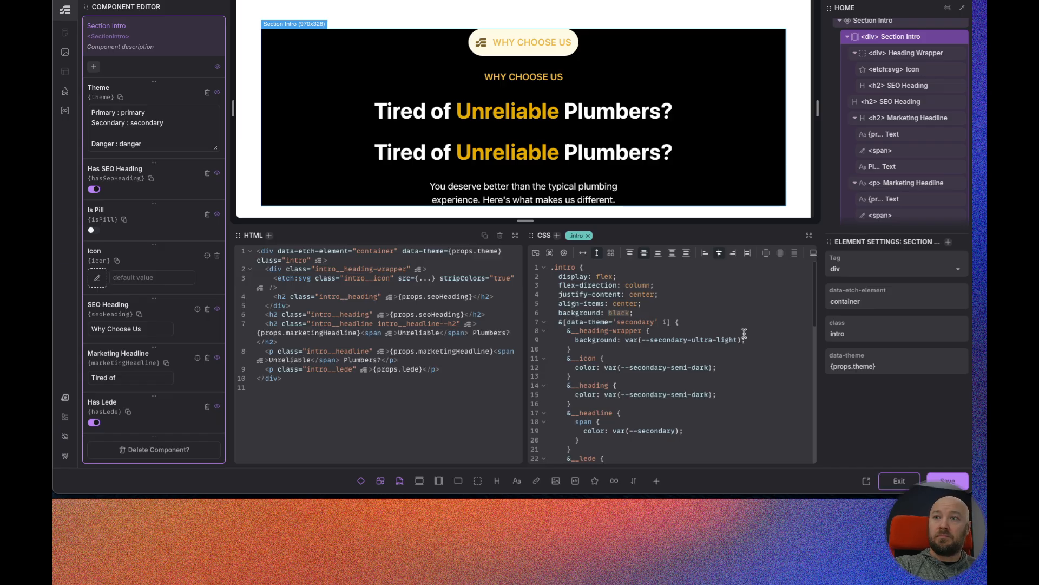
{"action": "type", "text": "var("}
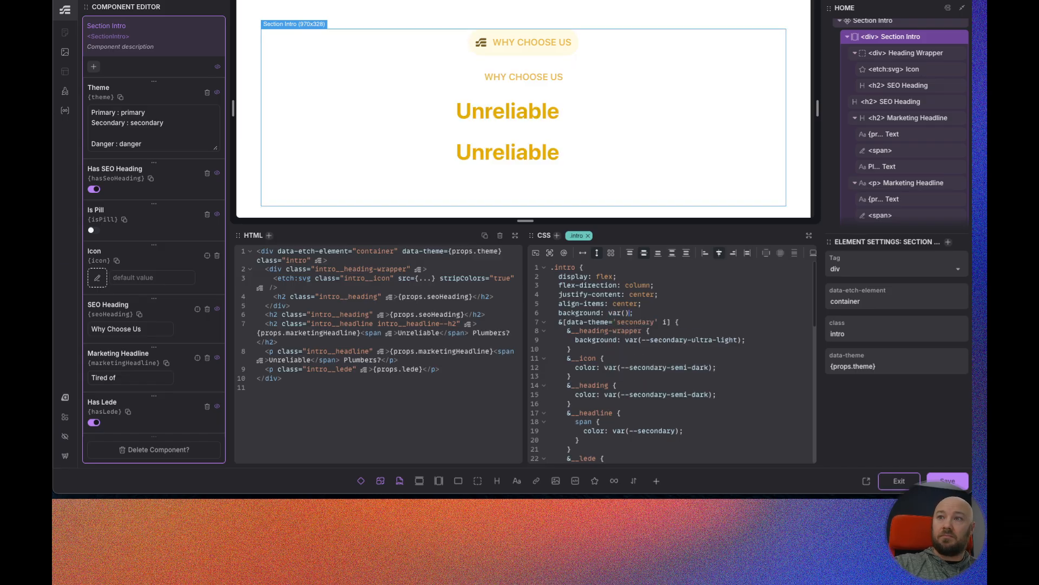
{"action": "type", "text": "--secondary"}
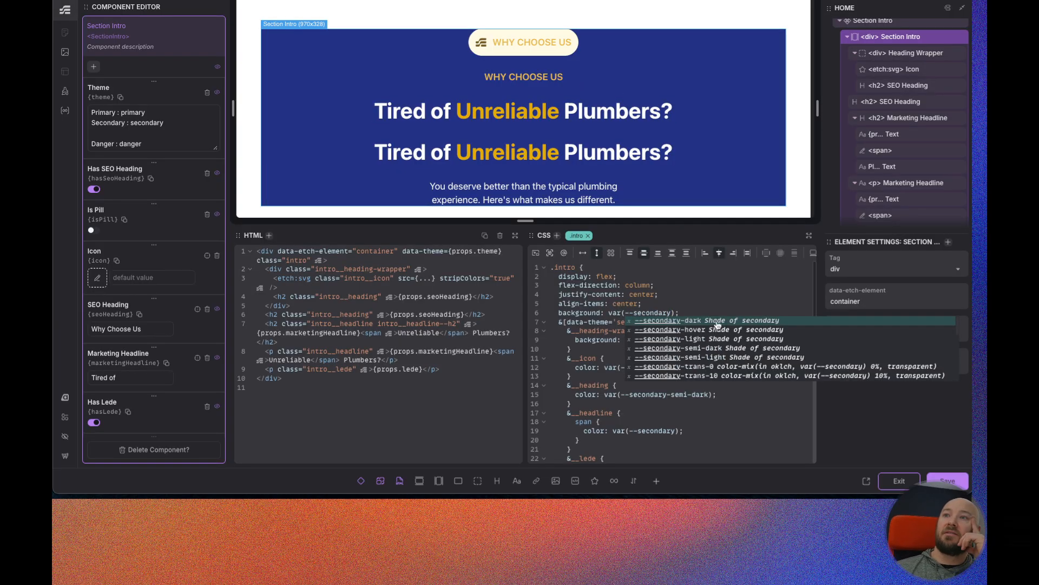
{"action": "left_click", "coordinate": [721, 285]}
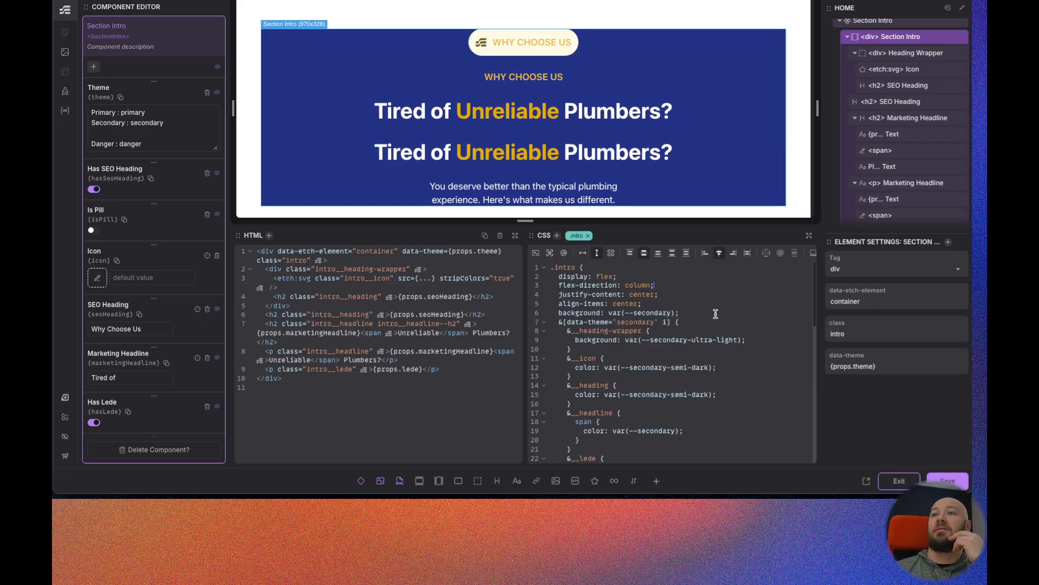
{"action": "scroll", "coordinate": [667, 382], "scroll_direction": "down", "scroll_amount": 1}
{"action": "scroll", "coordinate": [667, 383], "scroll_direction": "down", "scroll_amount": 1}
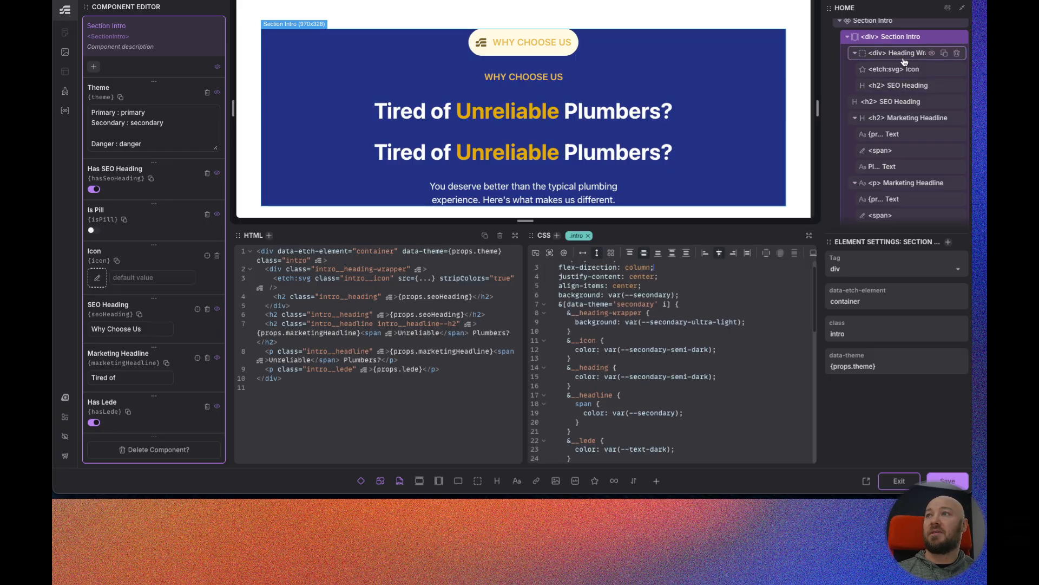
- Add the selector .intro__heading--light to the standalone SEO Heading below the heading wrapper
{"action": "left_click", "coordinate": [900, 103]}
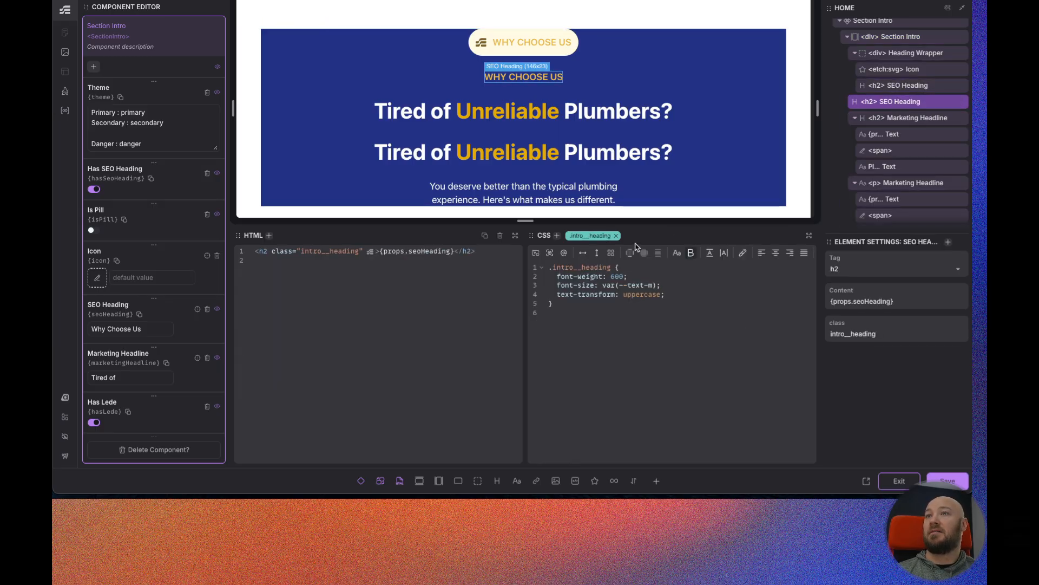
{"action": "left_click", "coordinate": [557, 237]}
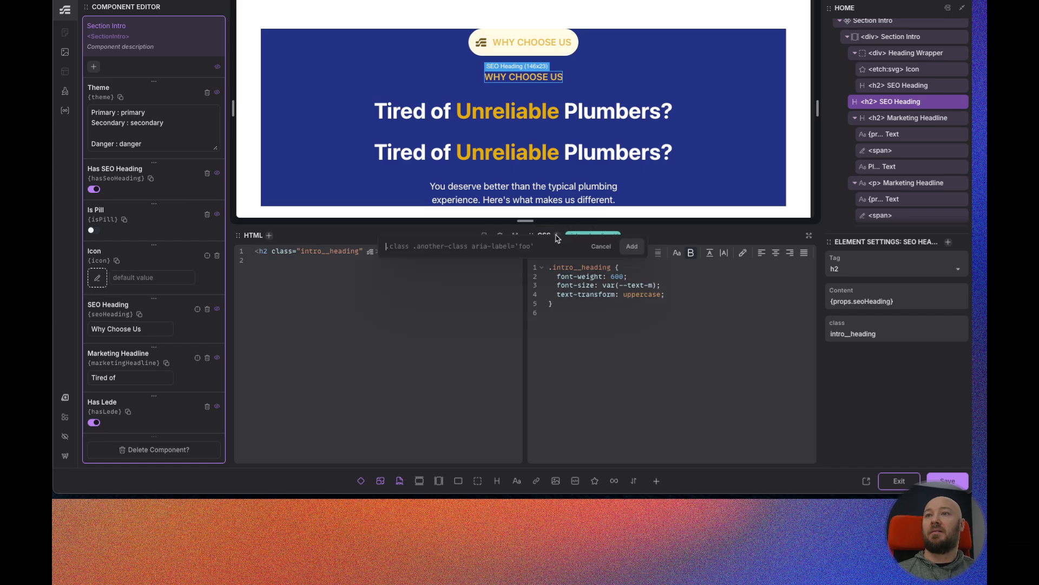
{"action": "type", "text": ".intro__heading--light"}
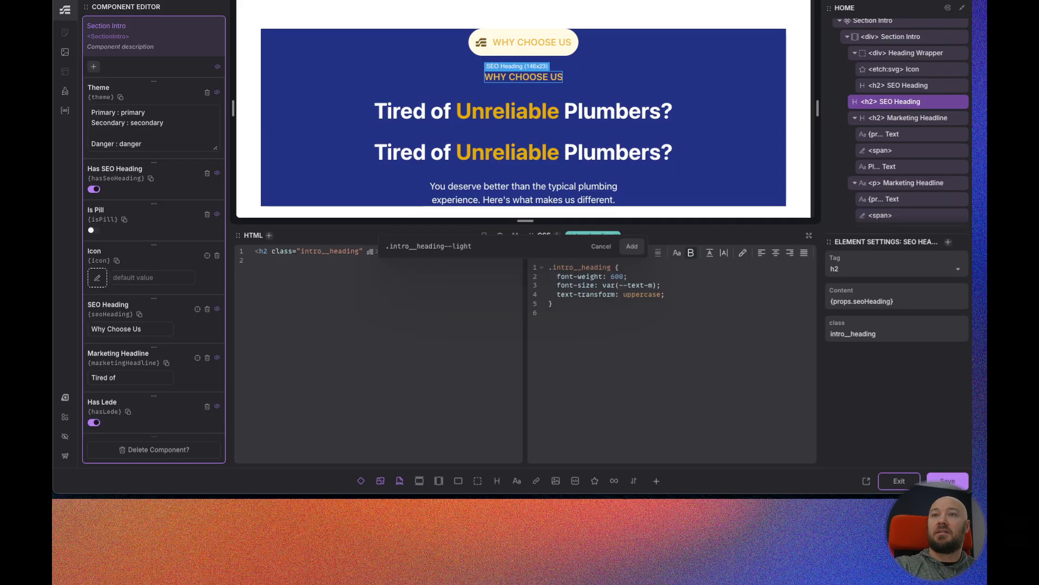
{"action": "key", "text": "Return"}
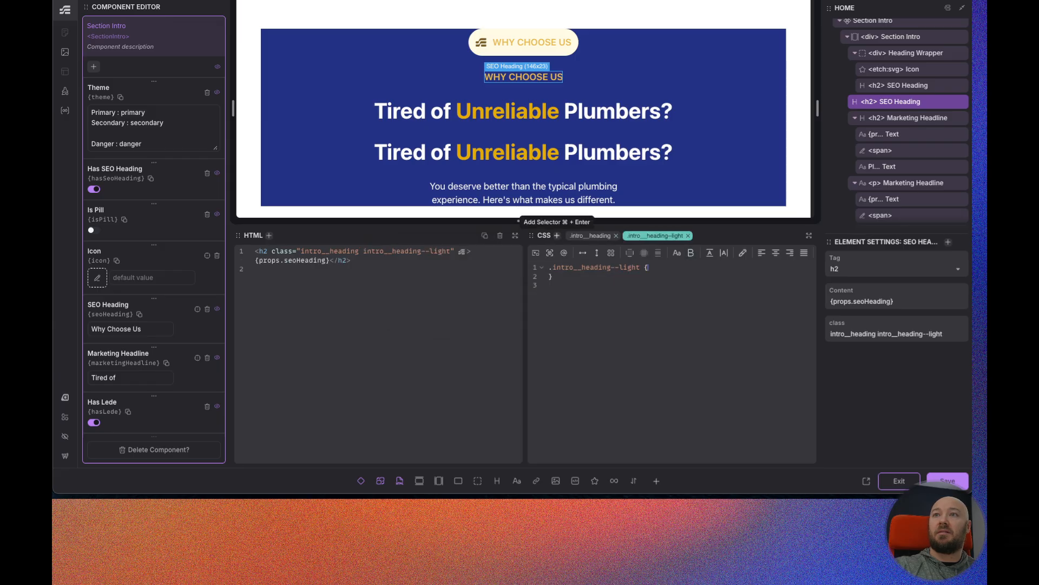
- Return to the Section Intro's .intro CSS and place the cursor after the secondary theme's &__heading rule
{"action": "left_click", "coordinate": [890, 36]}
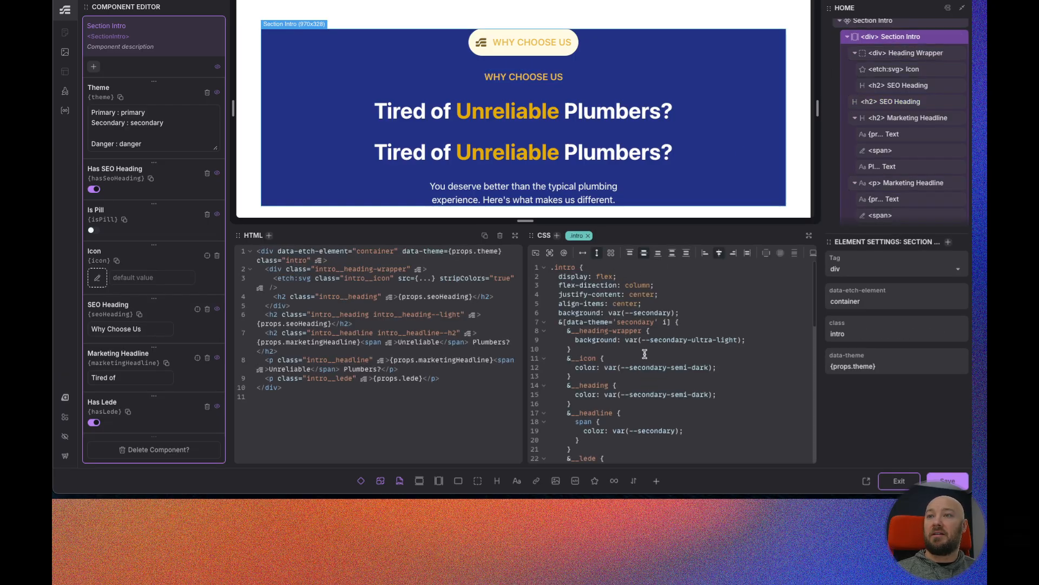
{"action": "left_click", "coordinate": [570, 390]}
{"action": "left_click", "coordinate": [575, 405]}
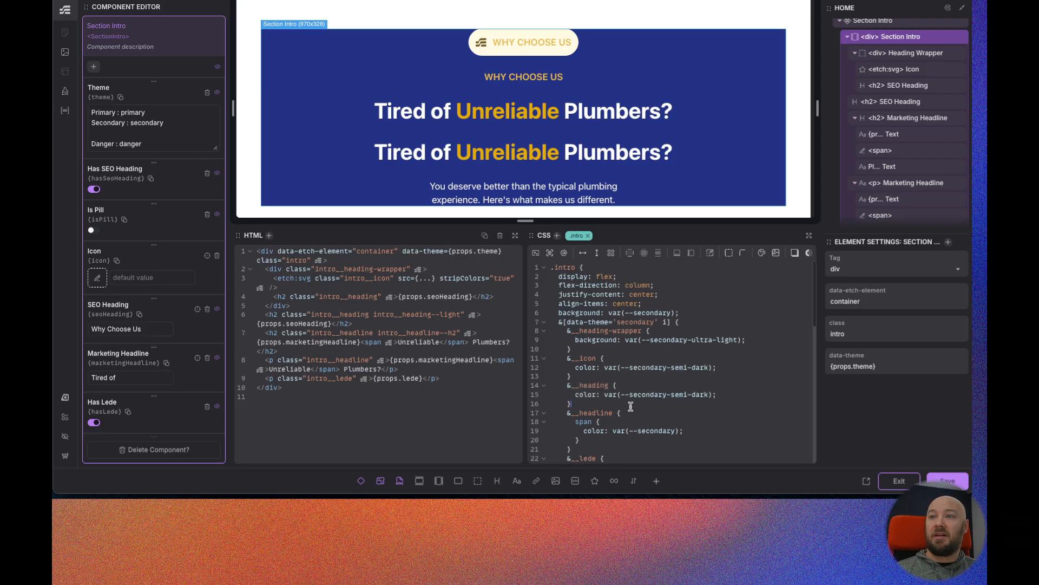
- Duplicate the &__heading rule in the secondary theme block and set the first copy's color to var(--secondary-semi-light)
{"action": "key", "text": "Return"}
{"action": "type", "text": "&__heading {       color: var(--secondary-semi-dark);     }"}
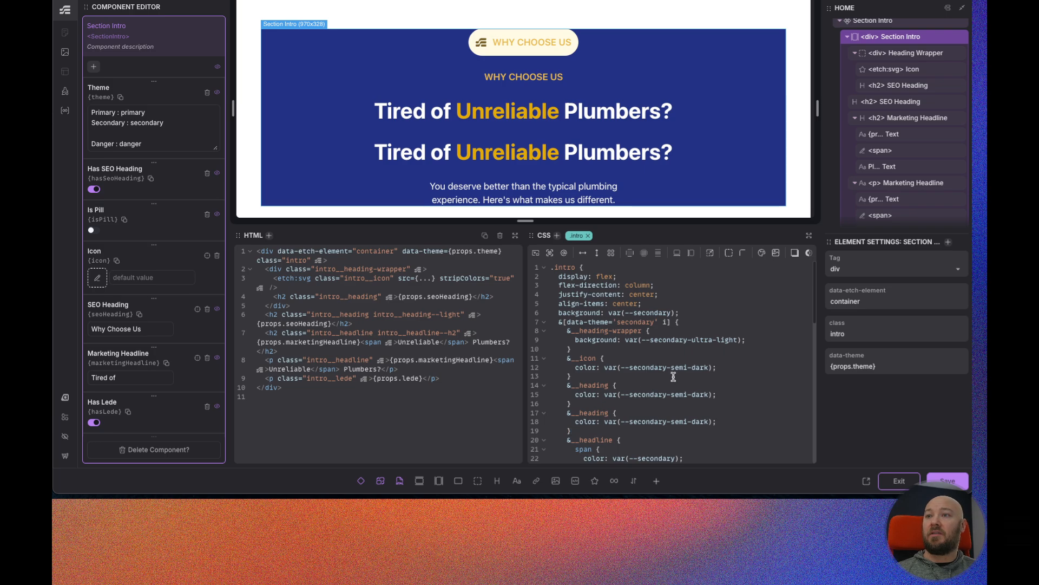
{"action": "left_click", "coordinate": [709, 394]}
{"action": "key", "text": "BackSpace"}
{"action": "key", "text": "BackSpace"}
{"action": "key", "text": "BackSpace"}
{"action": "key", "text": "BackSpace"}
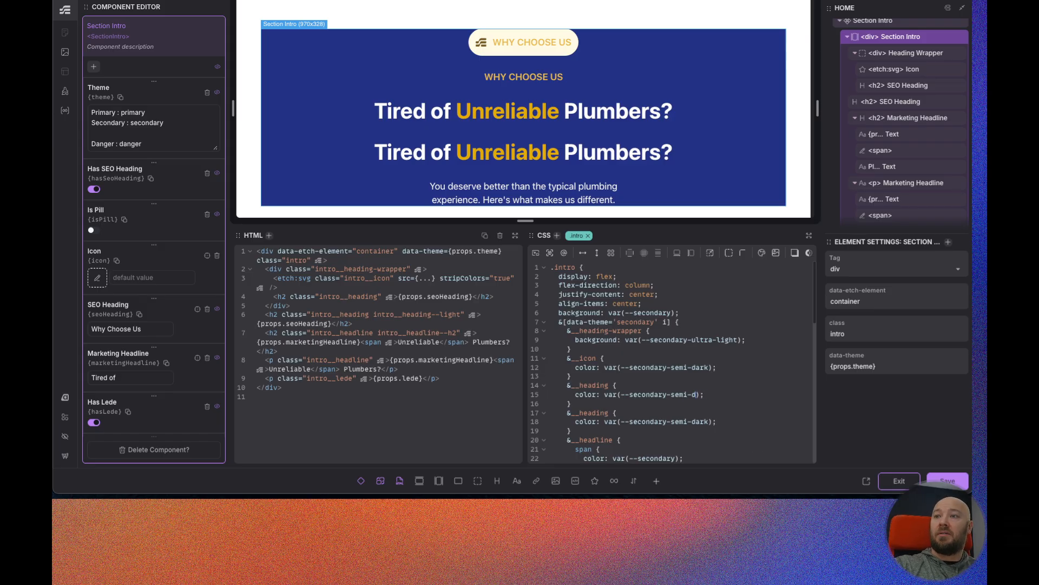
{"action": "type", "text": "light"}
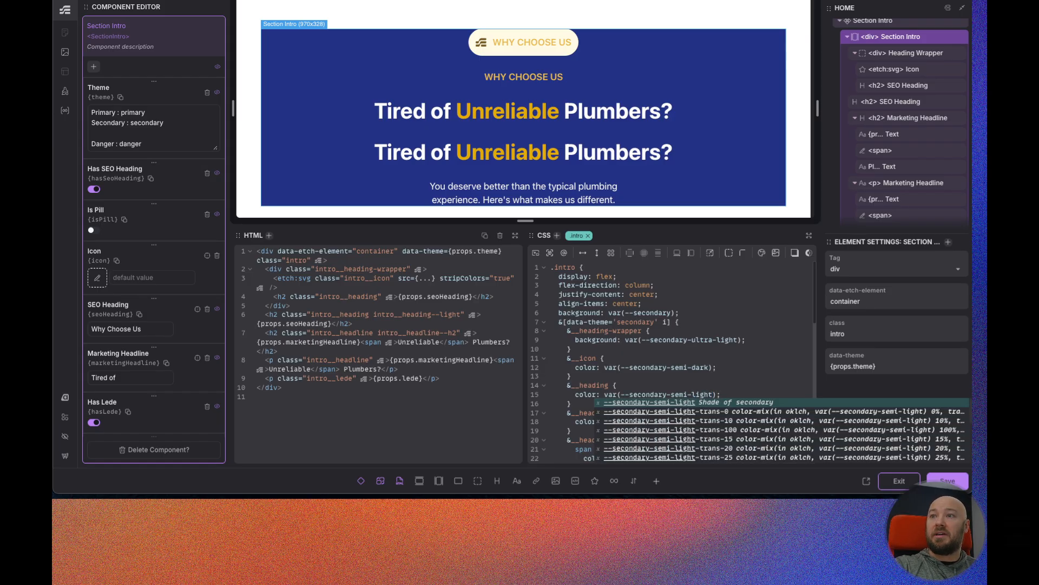
{"action": "left_click", "coordinate": [737, 377]}
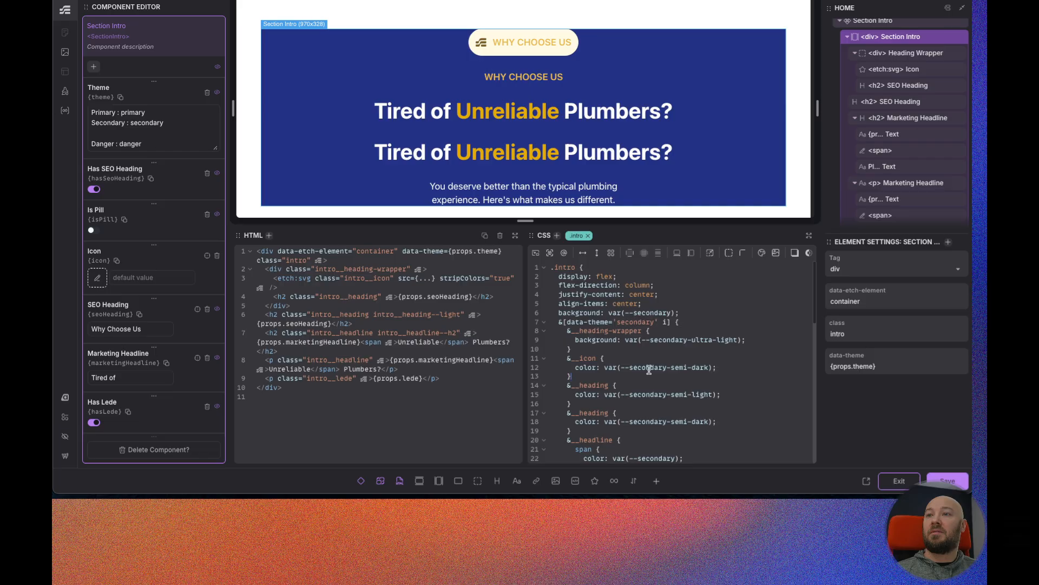
- Rename the second &__heading rule in the secondary theme block as &__heading--light
{"action": "left_click", "coordinate": [613, 413]}
{"action": "type", "text": "--light"}
{"action": "left_click", "coordinate": [750, 406]}
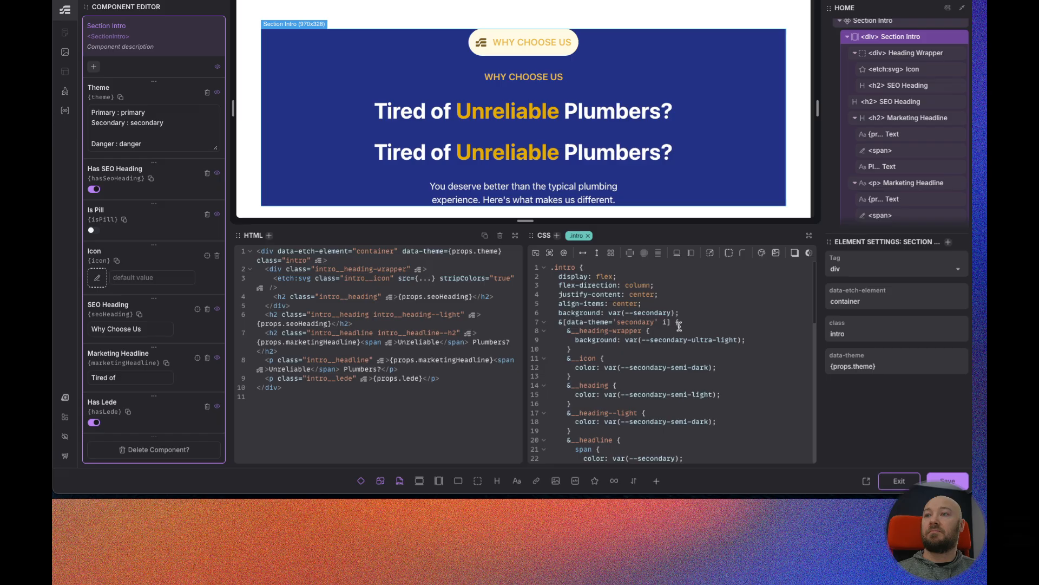
- Remove the "semi-" part from the color variables of &__heading and &__heading--light in the secondary theme block
{"action": "left_click", "coordinate": [687, 394]}
{"action": "key", "text": "BackSpace"}
{"action": "key", "text": "BackSpace"}
{"action": "key", "text": "BackSpace"}
{"action": "key", "text": "BackSpace"}
{"action": "key", "text": "BackSpace"}
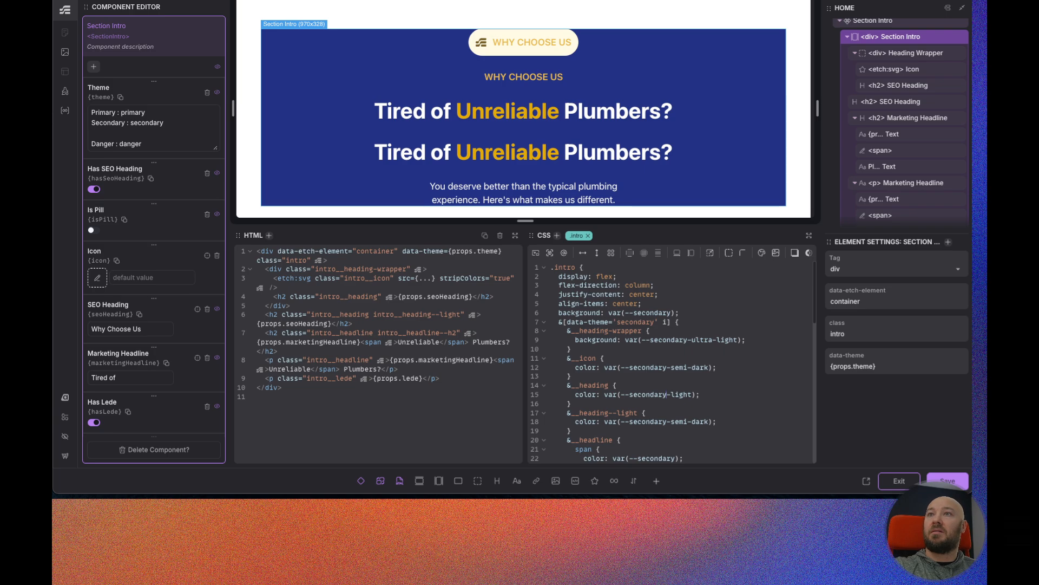
{"action": "left_click", "coordinate": [686, 421]}
{"action": "key", "text": "BackSpace"}
{"action": "key", "text": "BackSpace"}
{"action": "key", "text": "BackSpace"}
{"action": "key", "text": "BackSpace"}
{"action": "key", "text": "BackSpace"}
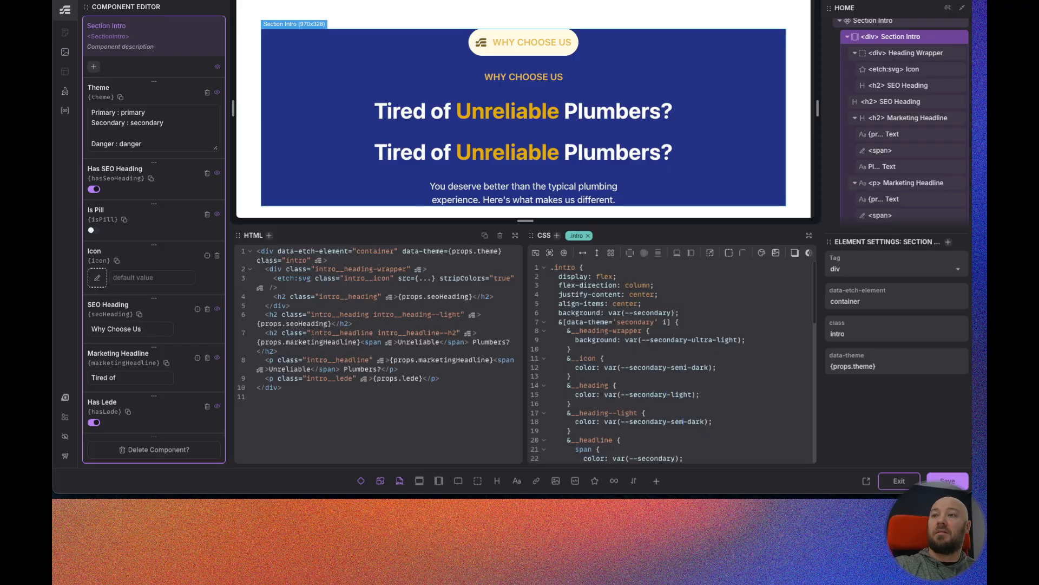
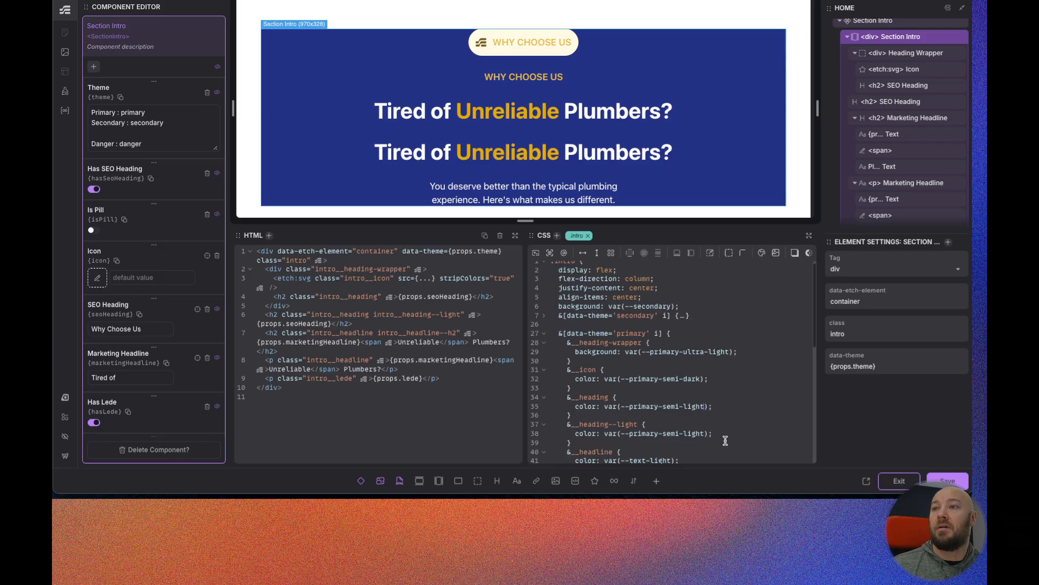
- Set the &__heading color in the primary theme block to var(--primary-semi-dark)
{"action": "key", "text": "BackSpace"}
{"action": "key", "text": "BackSpace"}
{"action": "key", "text": "BackSpace"}
{"action": "type", "text": "dark"}
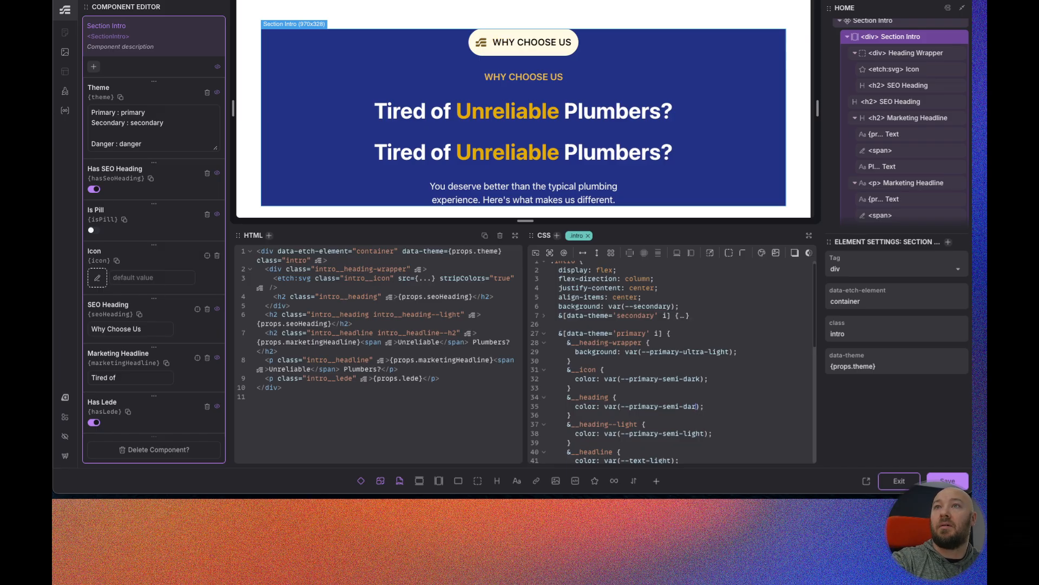
{"action": "left_click", "coordinate": [729, 372]}
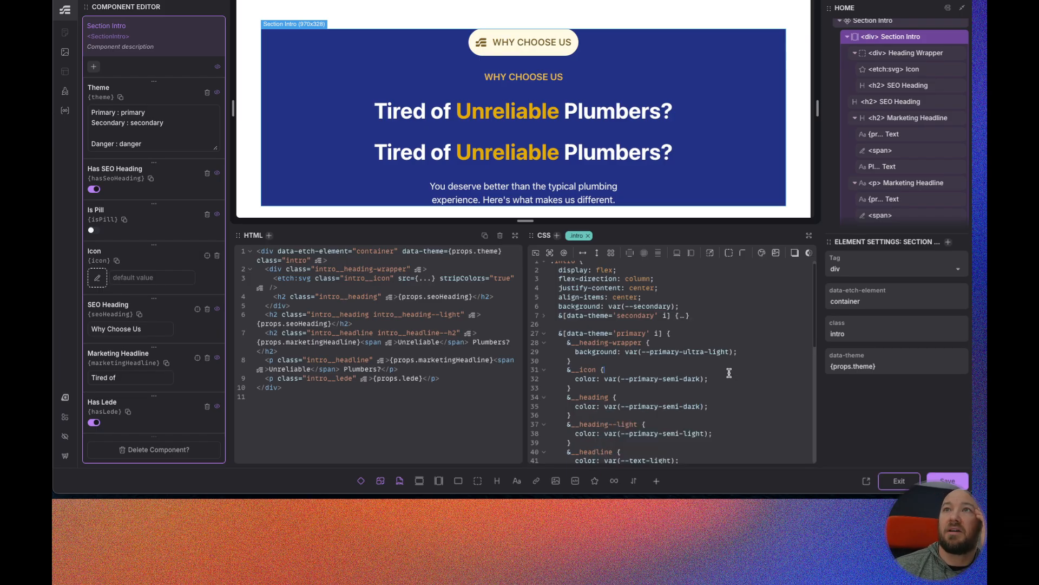
- Set the &__icon and &__heading colors in the primary theme block to var(--primary-dark)
{"action": "left_click", "coordinate": [678, 407]}
{"action": "key", "text": "BackSpace"}
{"action": "key", "text": "BackSpace"}
{"action": "key", "text": "BackSpace"}
{"action": "key", "text": "BackSpace"}
{"action": "key", "text": "BackSpace"}
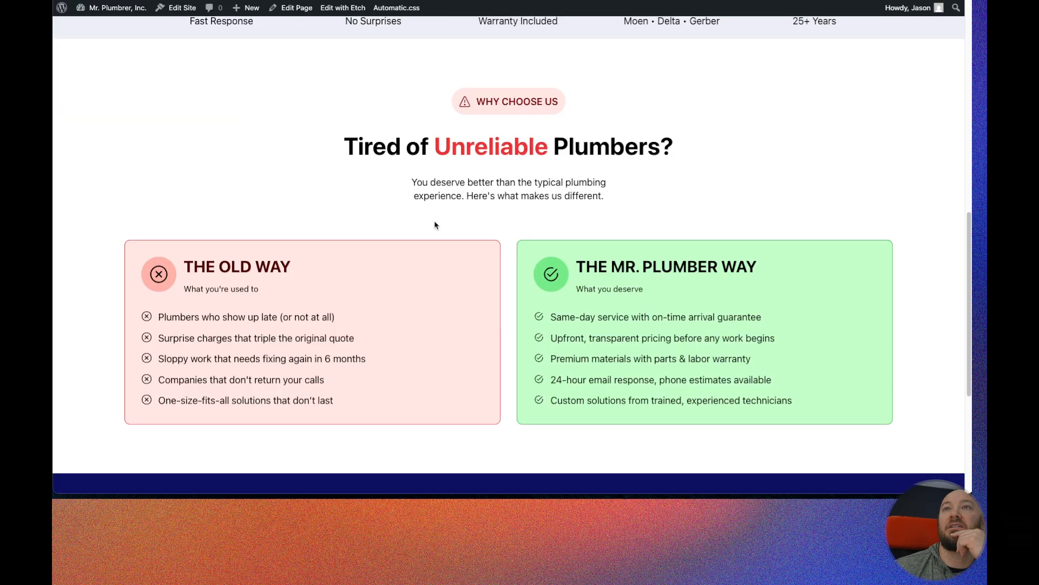
- Inspect the "Top Plumber in Kansas City" accent heading in the live page's hero
{"action": "scroll", "coordinate": [434, 220], "scroll_direction": "up", "scroll_amount": 10}
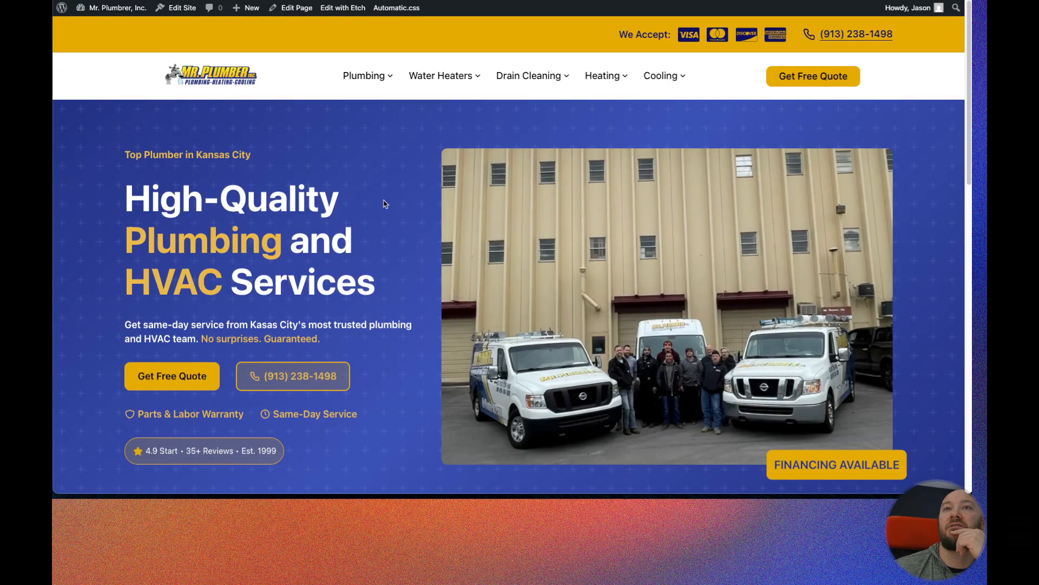
{"action": "right_click", "coordinate": [204, 156]}
{"action": "left_click", "coordinate": [244, 291]}
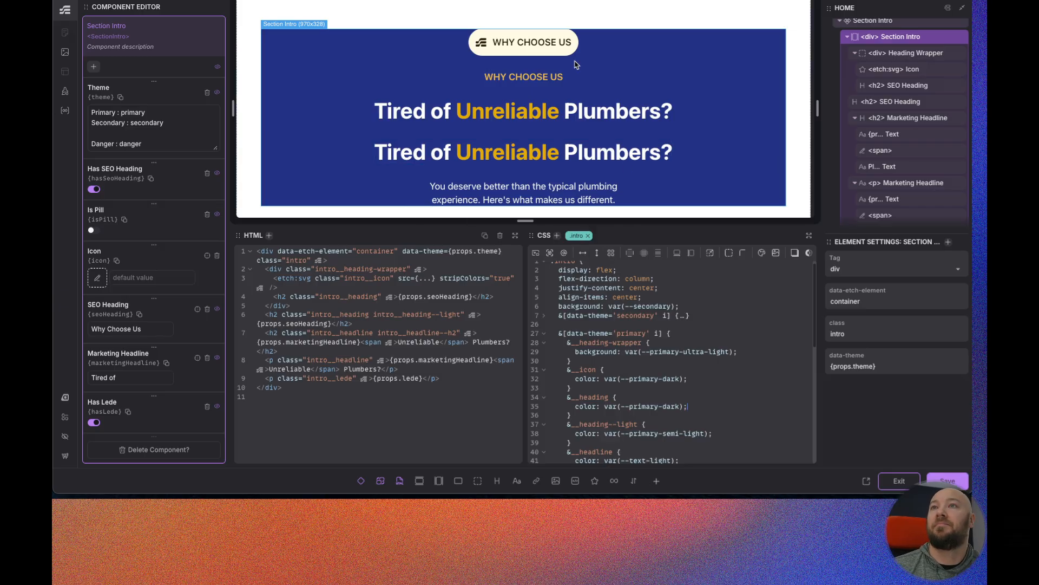
- Set the &__headline span color in the Section Intro's secondary theme block to var(--secondary-semi-light)
{"action": "left_click", "coordinate": [508, 119]}
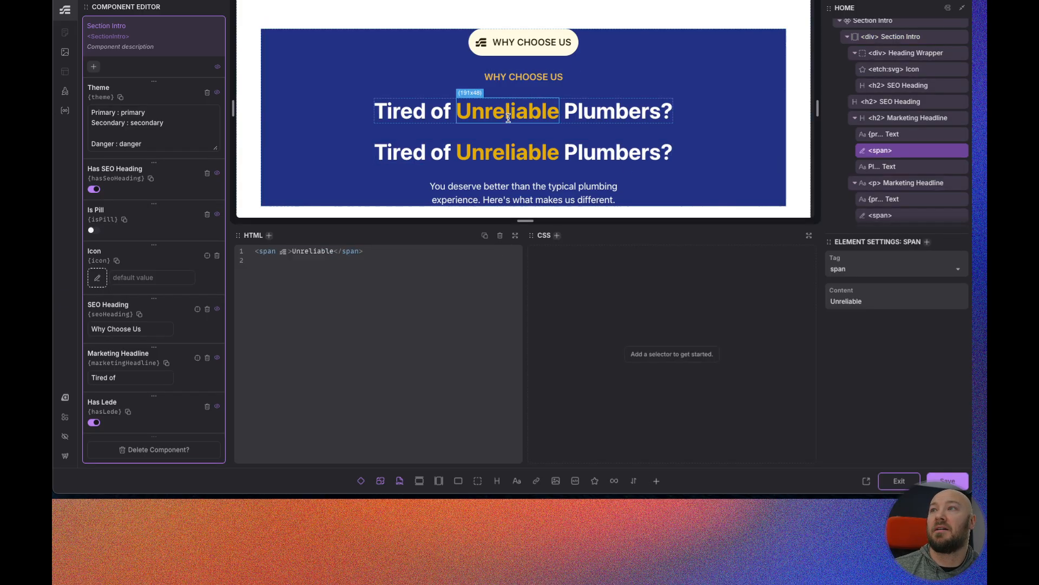
{"action": "scroll", "coordinate": [904, 63], "scroll_direction": "up", "scroll_amount": 1}
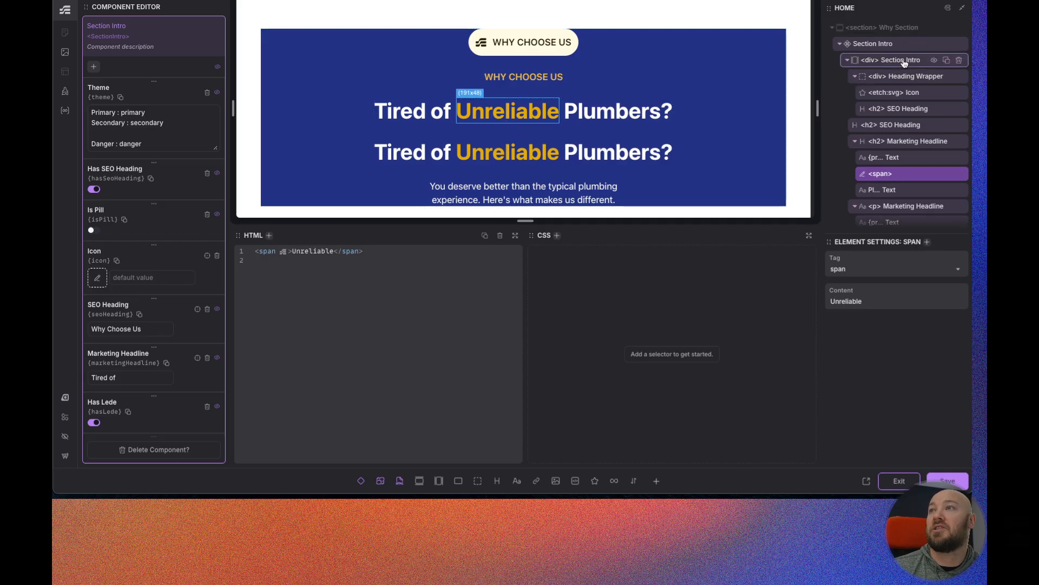
{"action": "left_click", "coordinate": [903, 61]}
{"action": "scroll", "coordinate": [682, 433], "scroll_direction": "down", "scroll_amount": 1}
{"action": "left_click", "coordinate": [679, 420]}
{"action": "type", "text": "-semi-light);"}
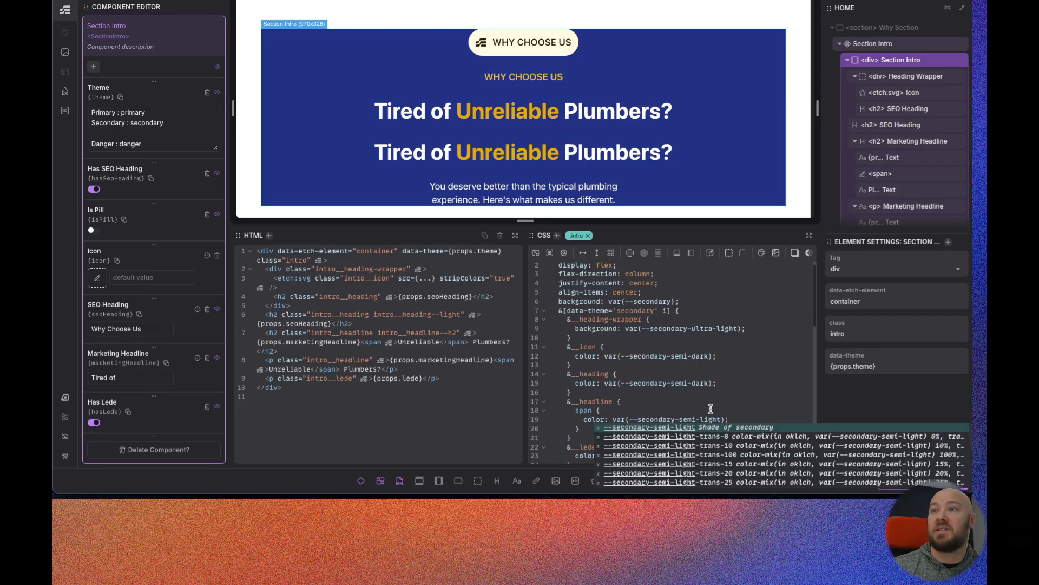
{"action": "left_click", "coordinate": [743, 392]}
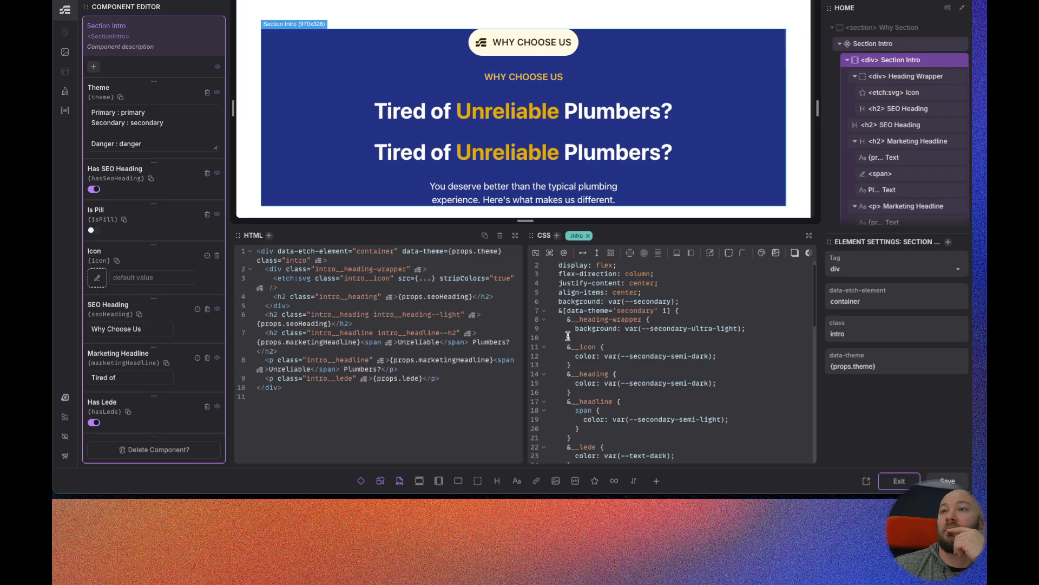
- Reorder the Theme property's options to Secondary, Primary, Danger
{"action": "scroll", "coordinate": [547, 325], "scroll_direction": "down", "scroll_amount": 4}
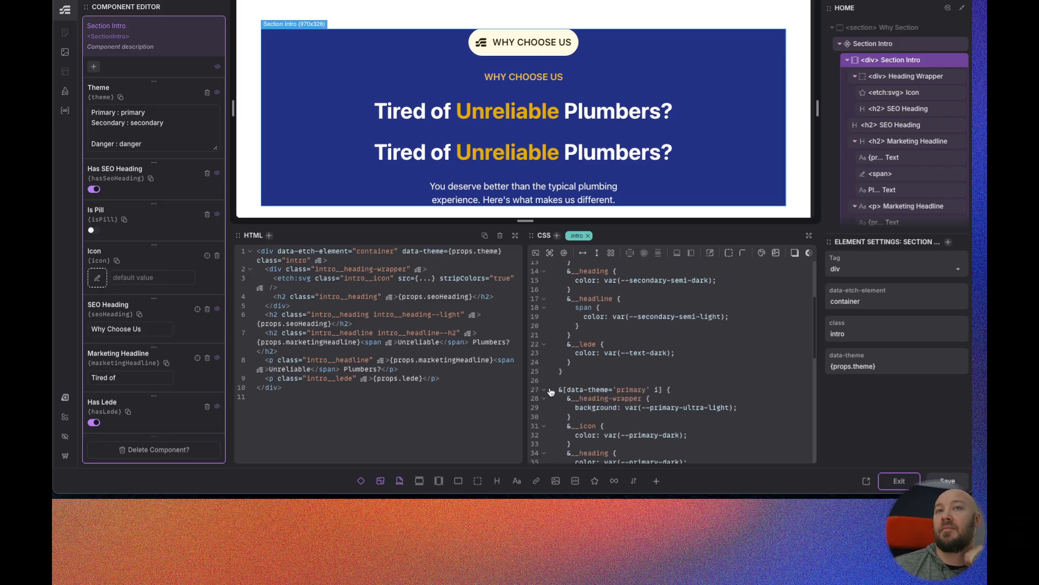
{"action": "left_click_drag", "start_coordinate": [150, 112], "coordinate": [90, 114]}
{"action": "key", "text": "ctrl+c"}
{"action": "key", "text": "BackSpace"}
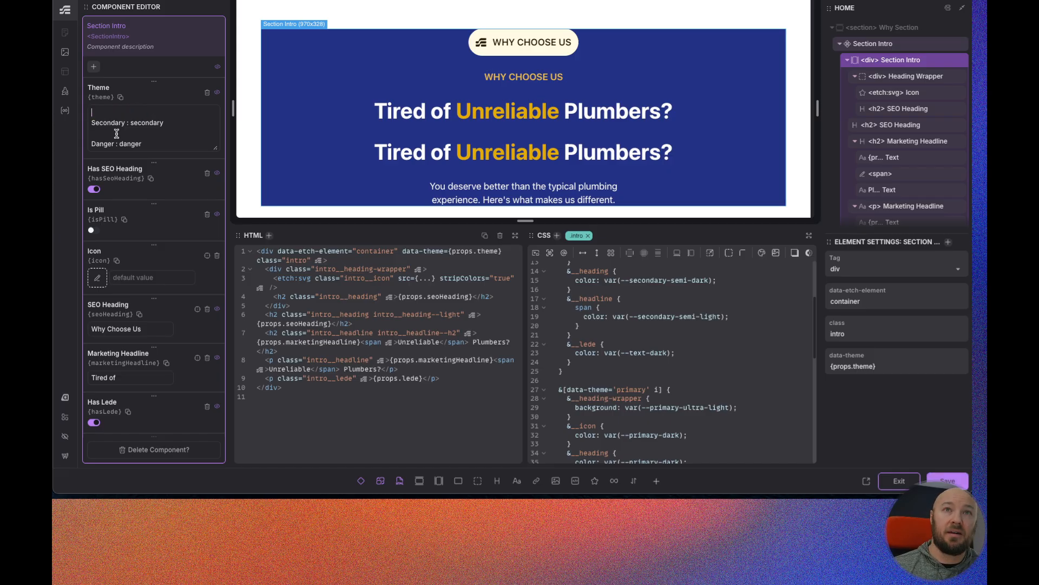
{"action": "key", "text": "ctrl+v"}
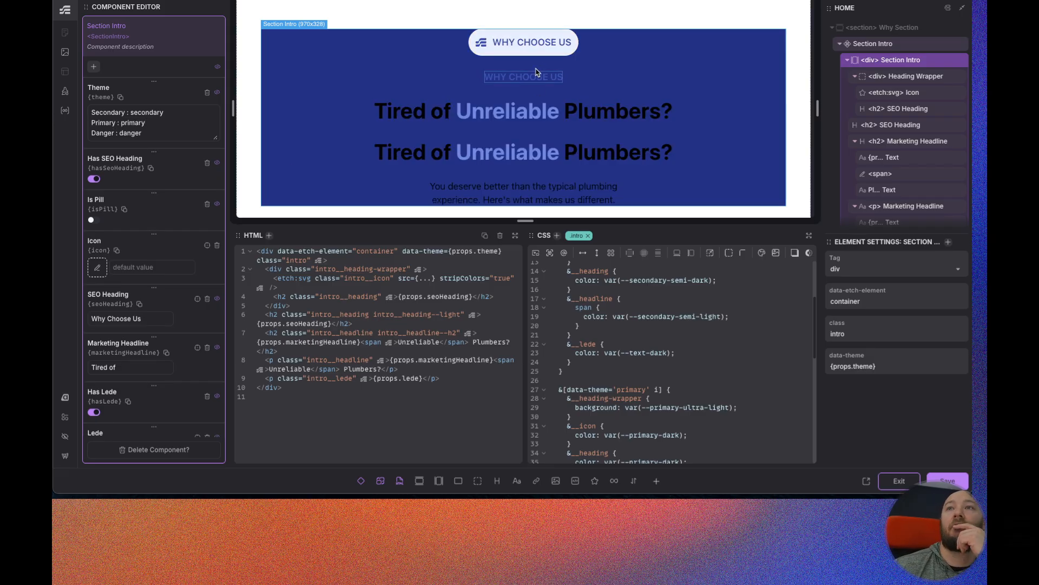
- Delete the background: var(--secondary) declaration from the .intro rule
{"action": "scroll", "coordinate": [648, 187], "scroll_direction": "up", "scroll_amount": 3}
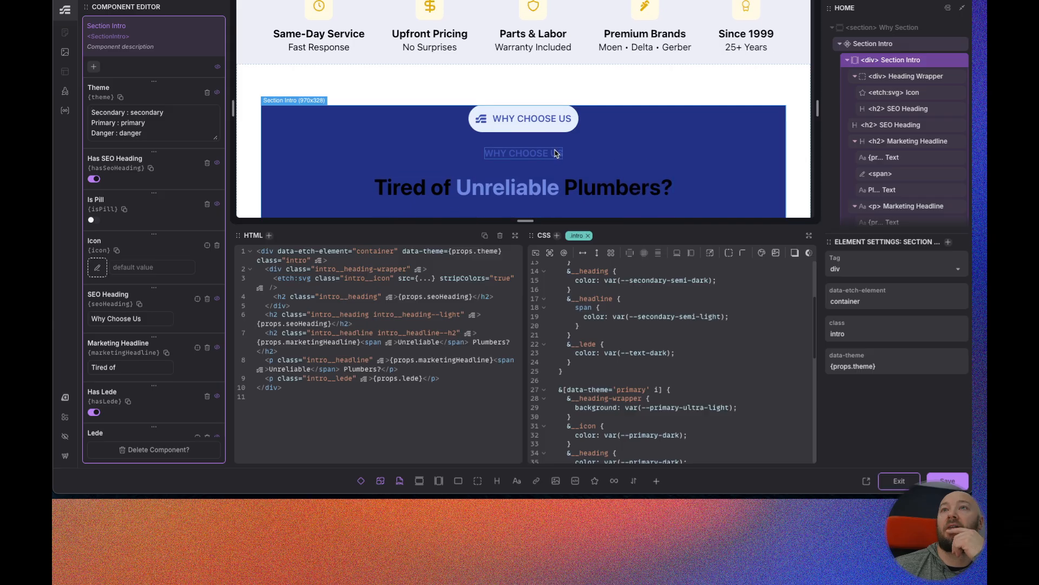
{"action": "scroll", "coordinate": [625, 297], "scroll_direction": "up", "scroll_amount": 3}
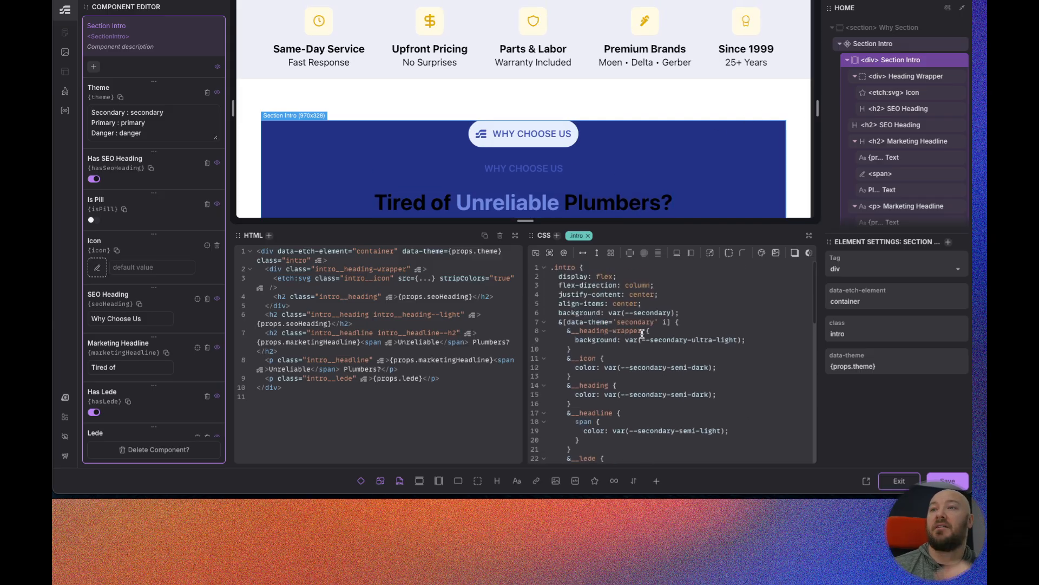
{"action": "left_click_drag", "start_coordinate": [685, 314], "coordinate": [547, 317]}
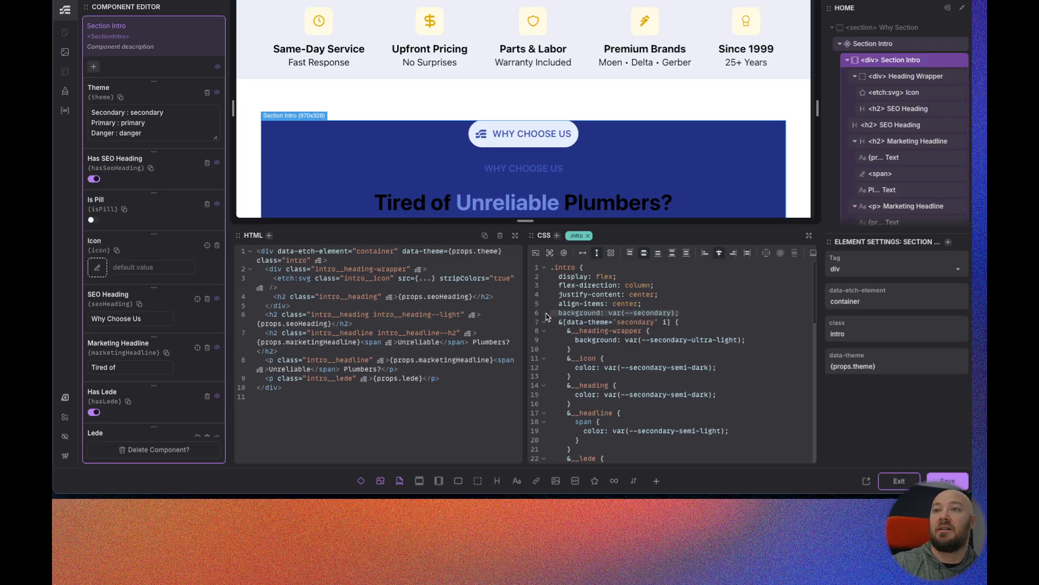
{"action": "key", "text": "BackSpace"}
{"action": "key", "text": "BackSpace"}
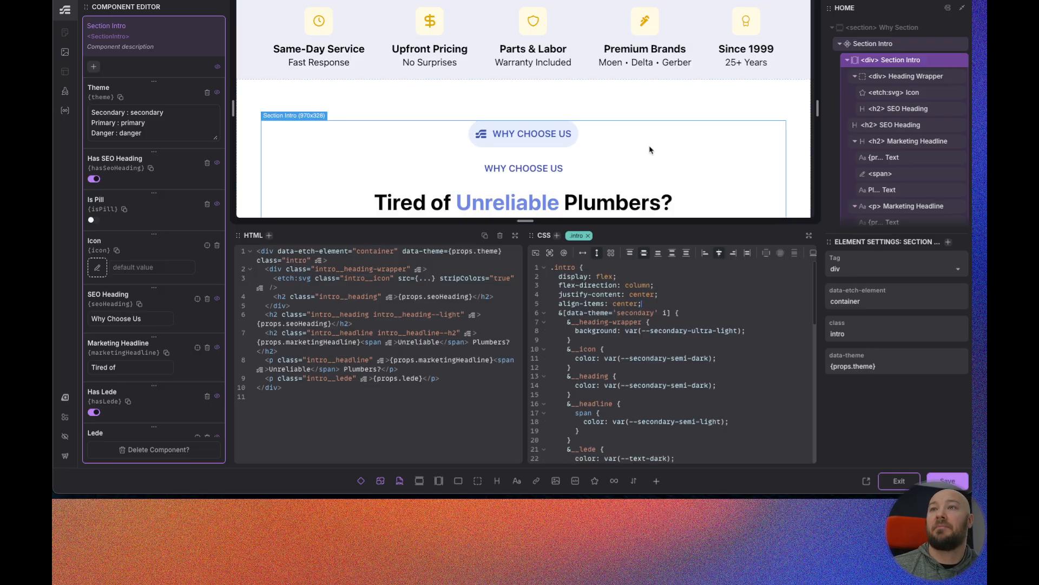
- Set the &__headline span color in the secondary theme block to var(--secondary-semi-dark)
{"action": "scroll", "coordinate": [579, 180], "scroll_direction": "down", "scroll_amount": 2}
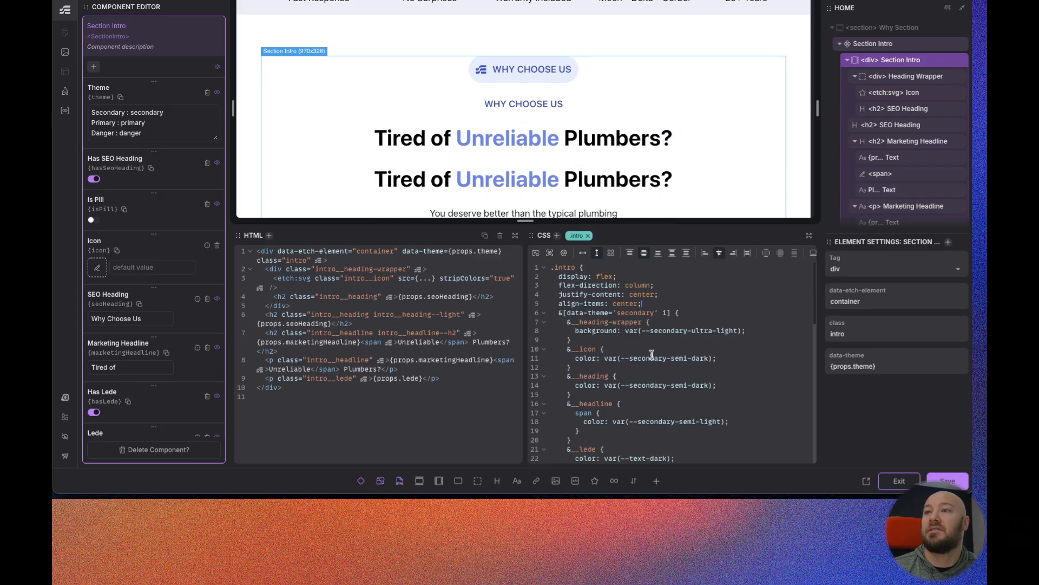
{"action": "left_click", "coordinate": [719, 423]}
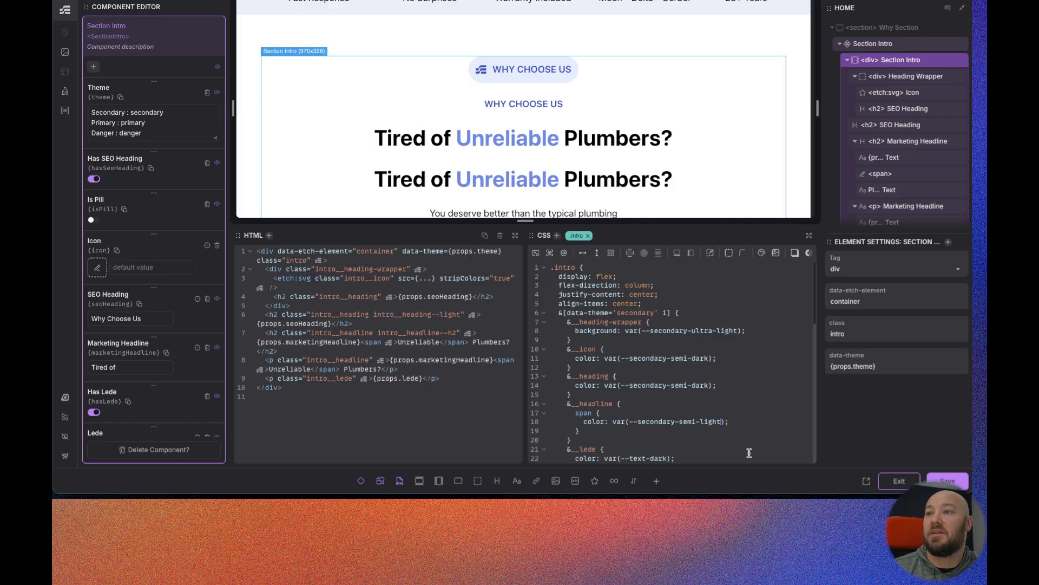
{"action": "key", "text": "BackSpace"}
{"action": "key", "text": "BackSpace"}
{"action": "key", "text": "BackSpace"}
{"action": "key", "text": "BackSpace"}
{"action": "key", "text": "BackSpace"}
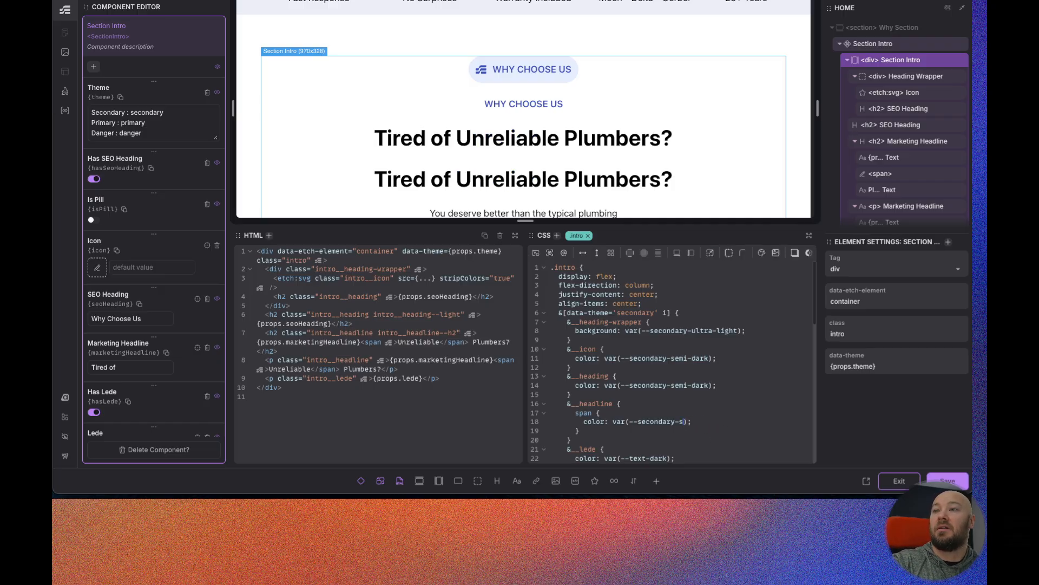
{"action": "type", "text": "dark"}
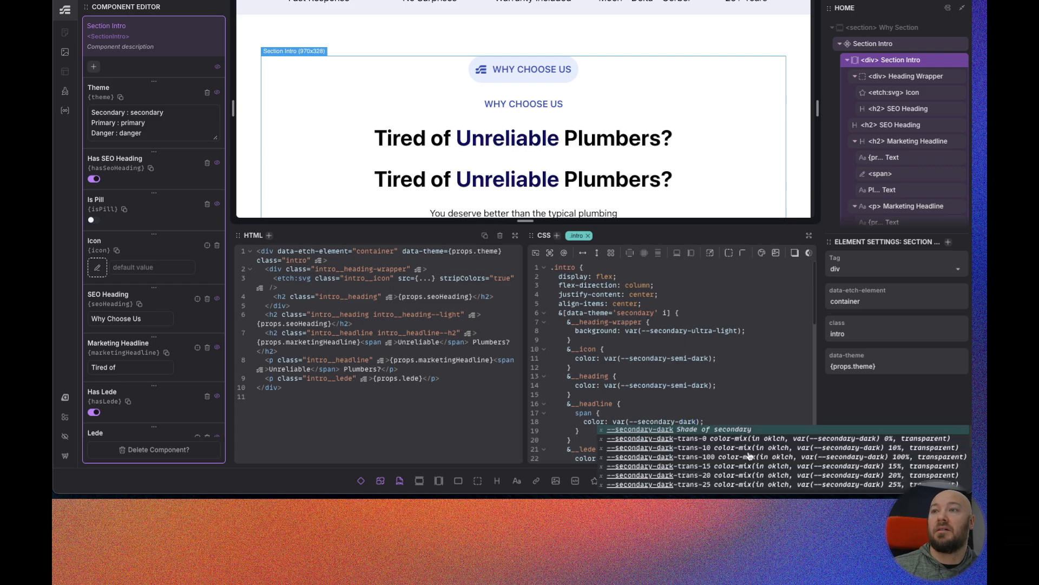
{"action": "key", "text": "Left"}
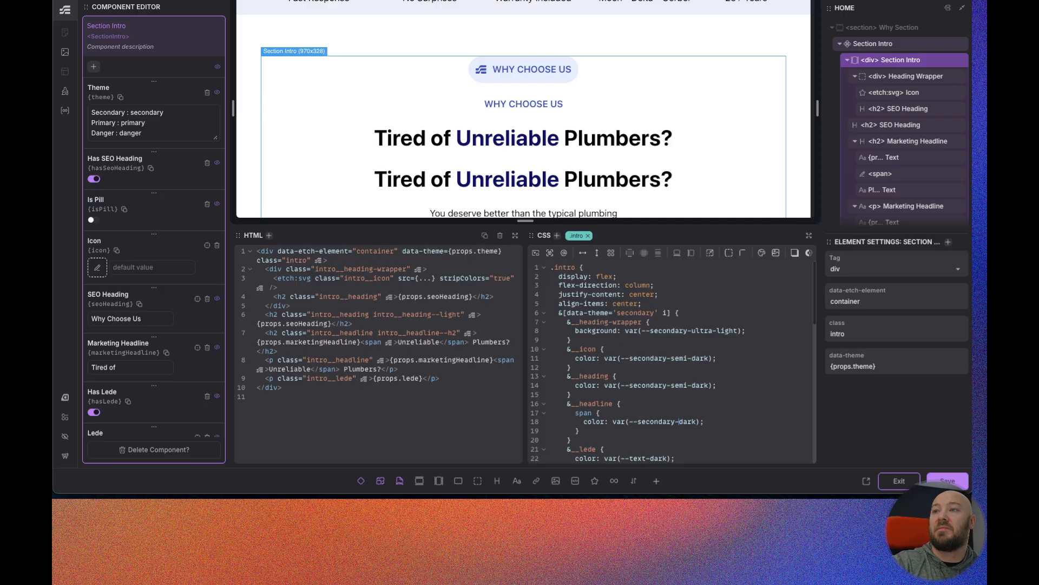
{"action": "type", "text": "semi-"}
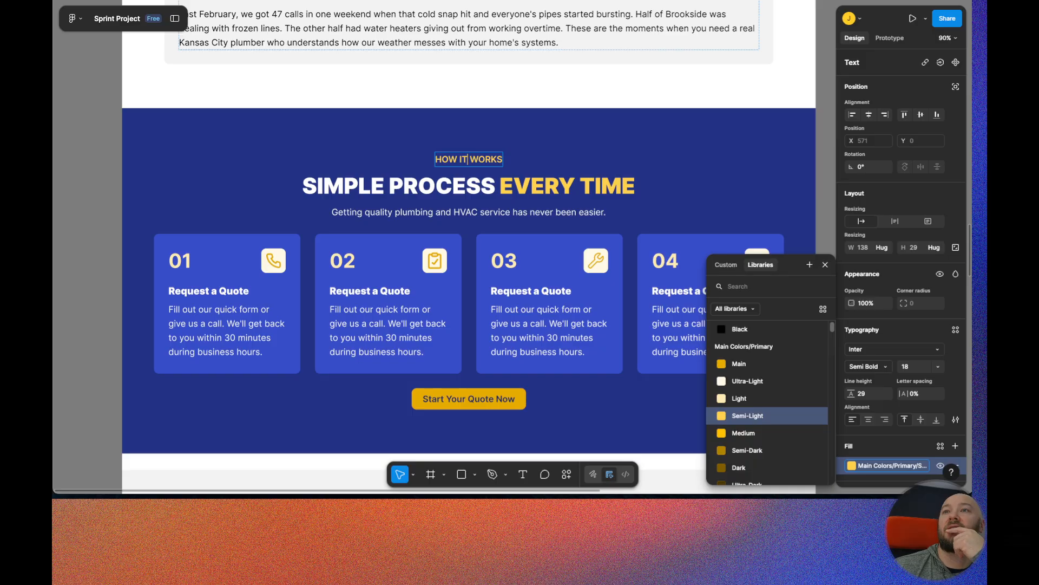
- Check the fill color of the "COMFORT SOLUTIONS" headline text in the Figma design, and return to the .intro CSS in Etch
{"action": "scroll", "coordinate": [547, 227], "scroll_direction": "up", "scroll_amount": 10}
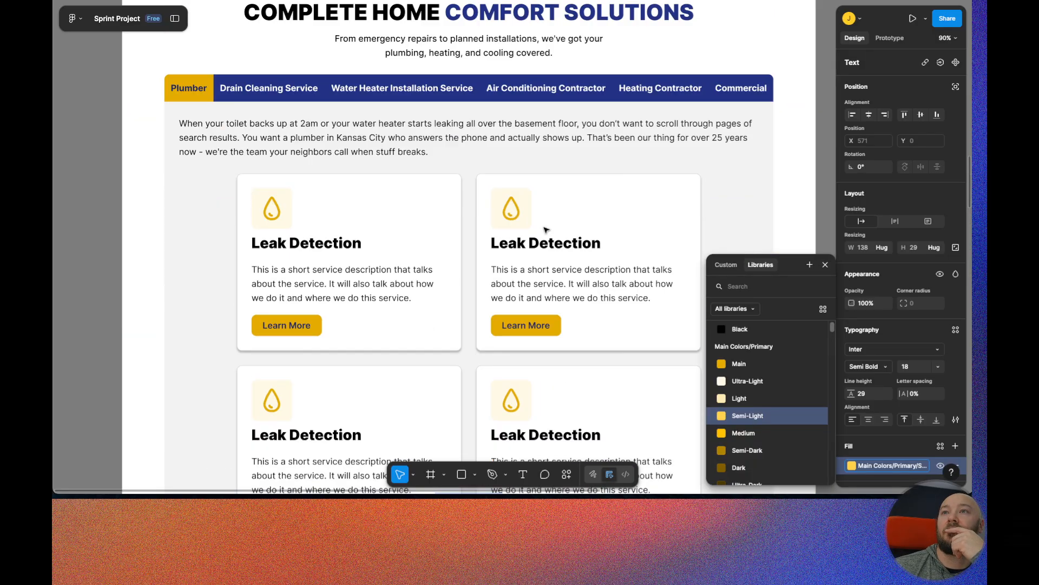
{"action": "scroll", "coordinate": [545, 229], "scroll_direction": "up", "scroll_amount": 3}
{"action": "double_click", "coordinate": [559, 169]}
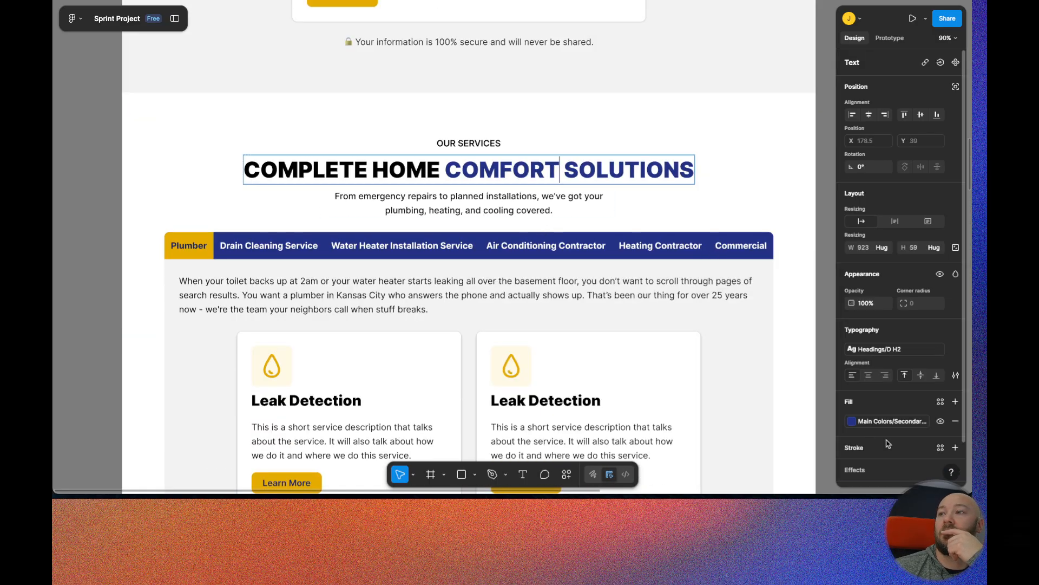
{"action": "left_click", "coordinate": [888, 421]}
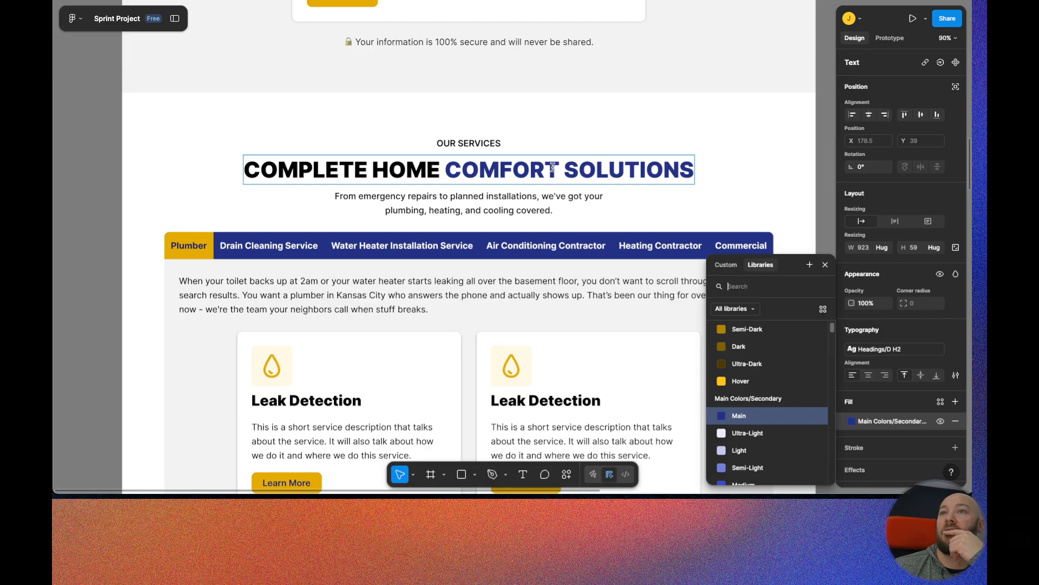
{"action": "scroll", "coordinate": [698, 184], "scroll_direction": "up", "scroll_amount": 6}
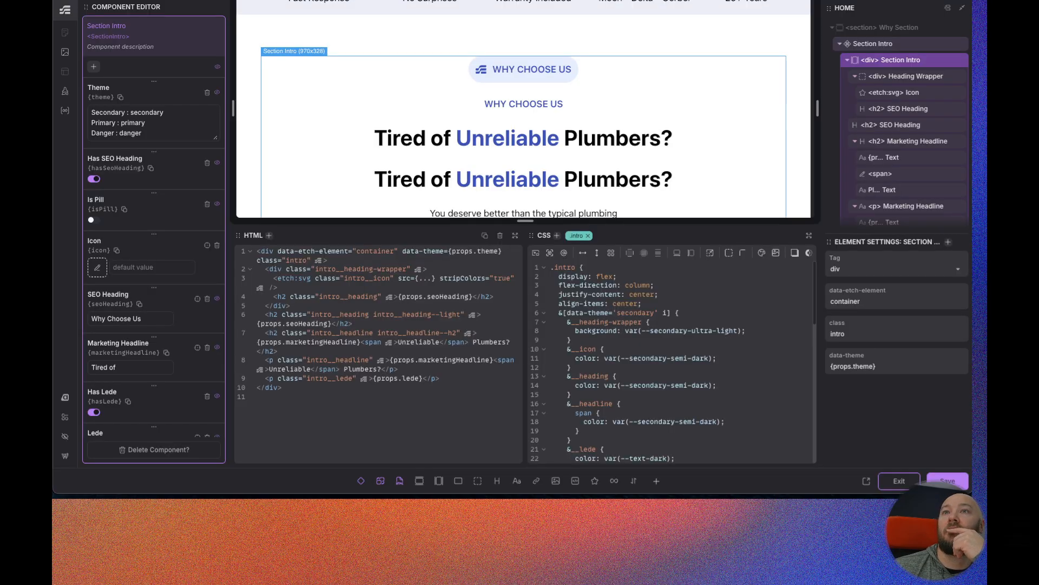
{"action": "left_click", "coordinate": [716, 422]}
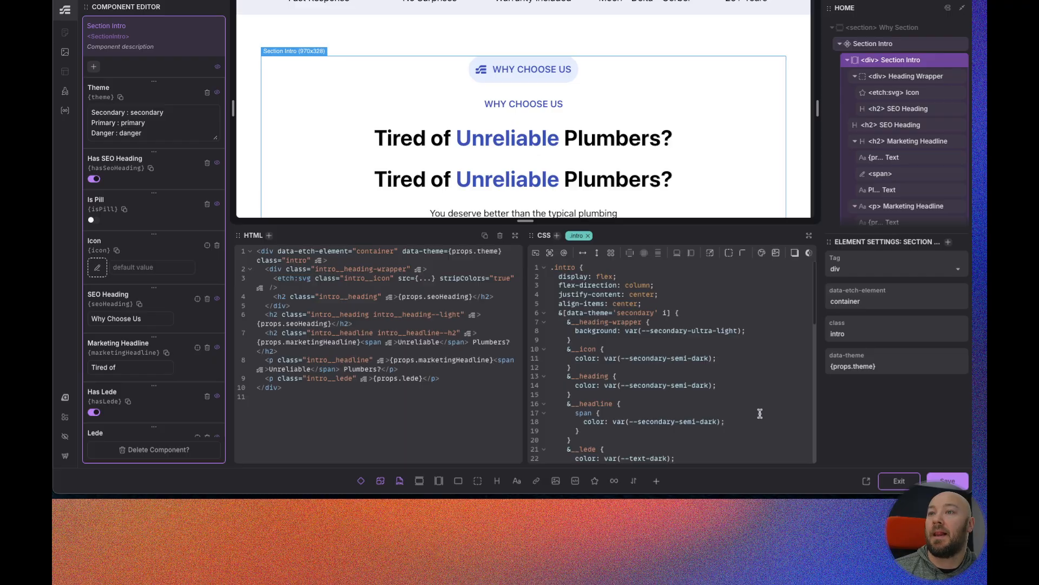
- Set the &__headline span color in the secondary theme block to var(--secondary)
{"action": "key", "text": "BackSpace"}
{"action": "key", "text": "BackSpace"}
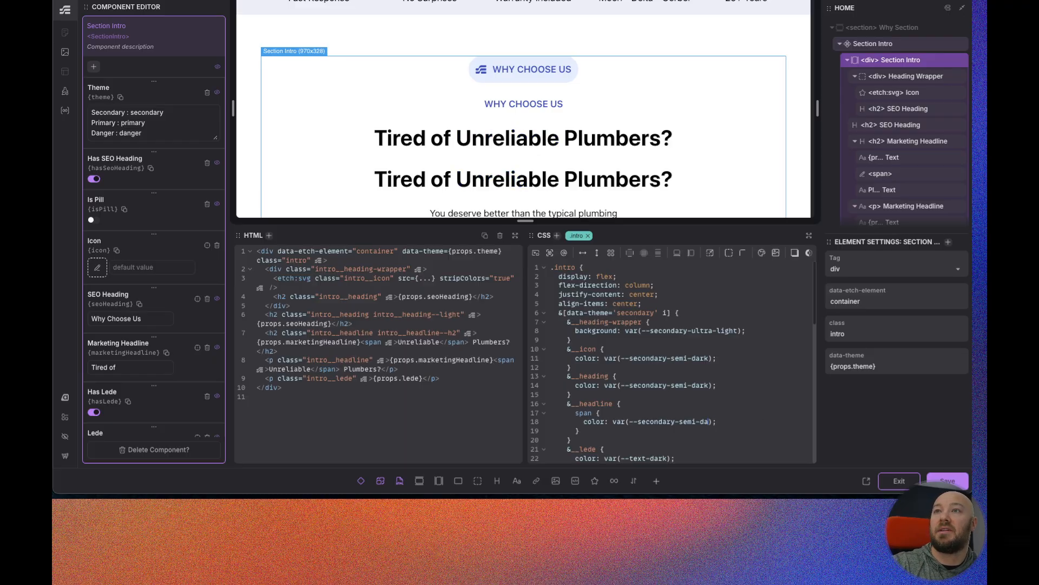
{"action": "key", "text": "BackSpace"}
{"action": "key", "text": "BackSpace"}
{"action": "key", "text": "BackSpace"}
{"action": "key", "text": "BackSpace"}
{"action": "key", "text": "BackSpace"}
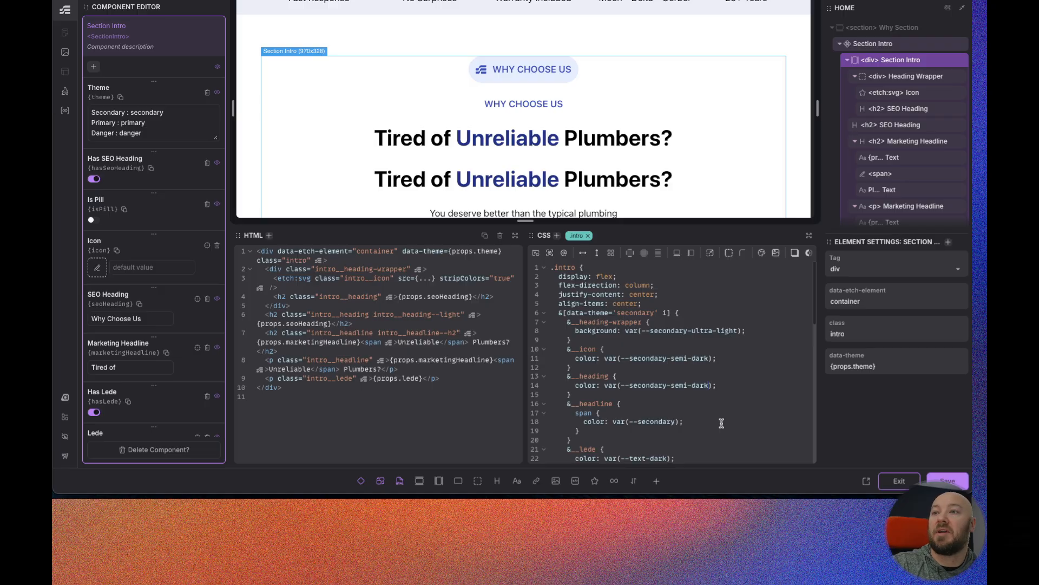
- Set the &__heading and &__icon colors in the secondary theme block to var(--secondary)
{"action": "left_click", "coordinate": [707, 385]}
{"action": "key", "text": "BackSpace"}
{"action": "key", "text": "BackSpace"}
{"action": "key", "text": "BackSpace"}
{"action": "key", "text": "BackSpace"}
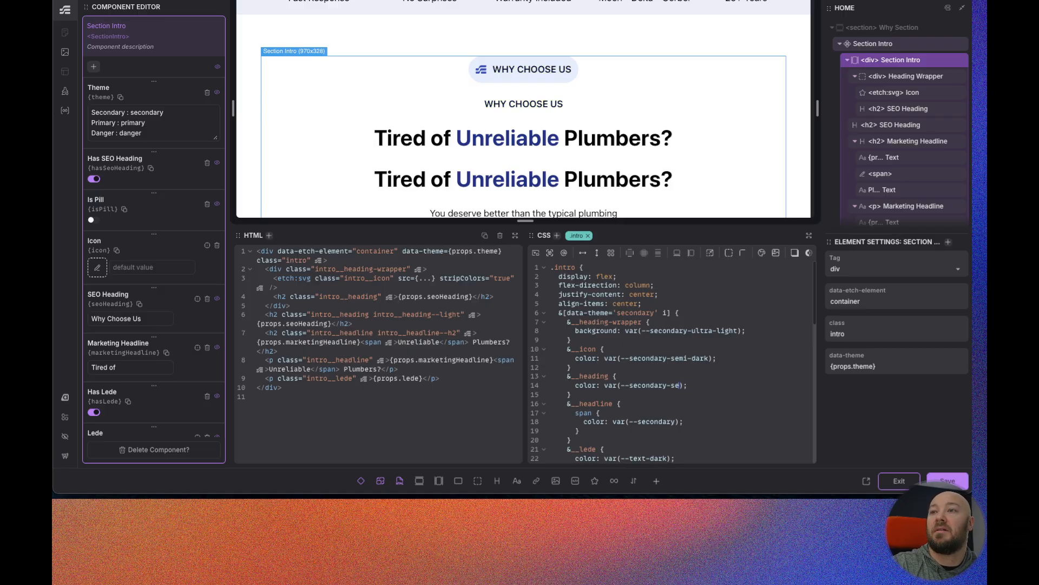
{"action": "key", "text": "BackSpace"}
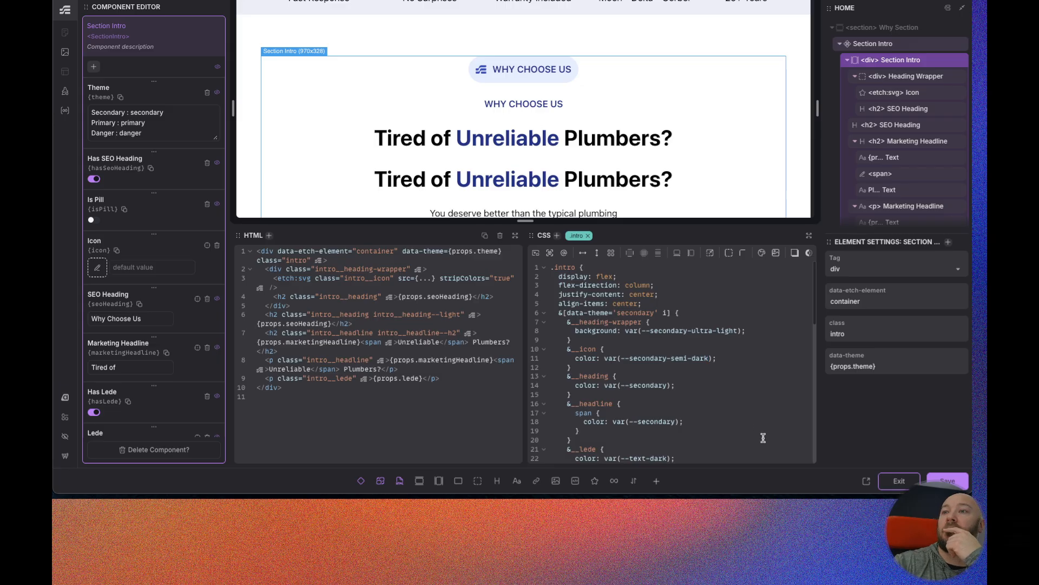
{"action": "key", "text": "BackSpace"}
{"action": "key", "text": "BackSpace"}
{"action": "key", "text": "BackSpace"}
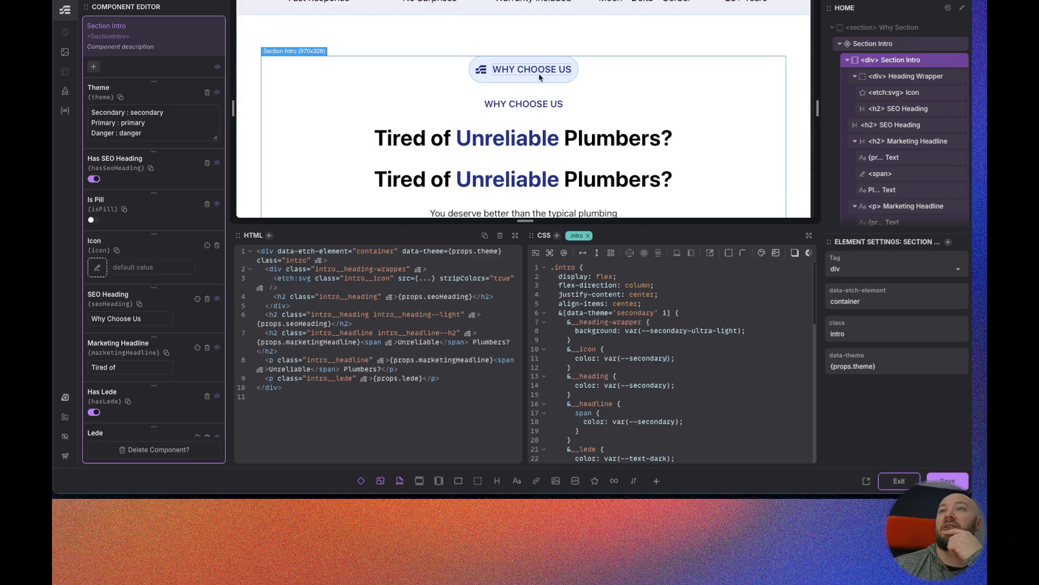
- Collapse the Heading Wrapper and both Marketing Headline elements in the Section Intro structure tree
{"action": "scroll", "coordinate": [654, 128], "scroll_direction": "down", "scroll_amount": 1}
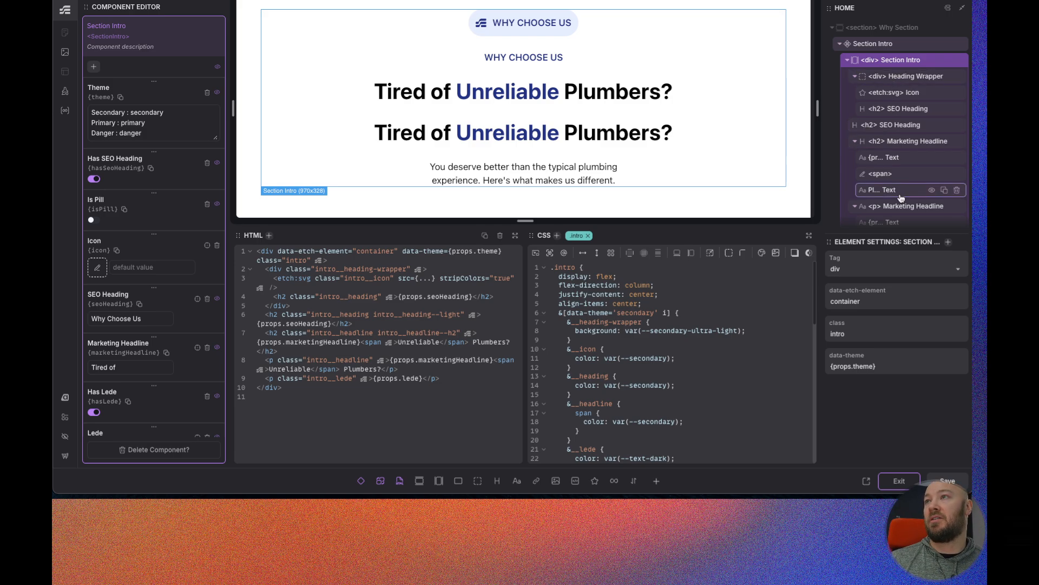
{"action": "left_click", "coordinate": [855, 78]}
{"action": "left_click", "coordinate": [855, 110]}
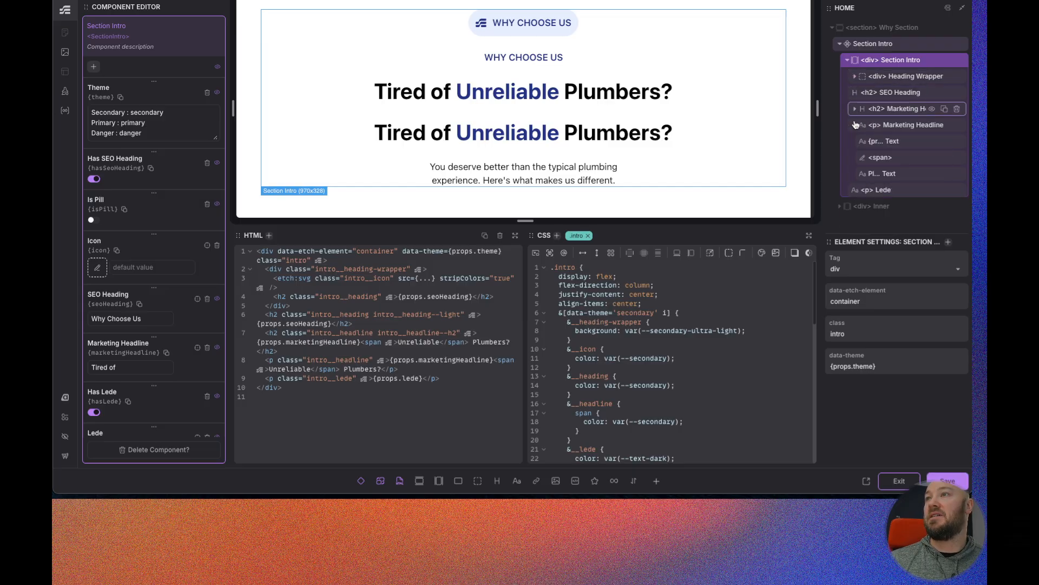
{"action": "left_click", "coordinate": [856, 125]}
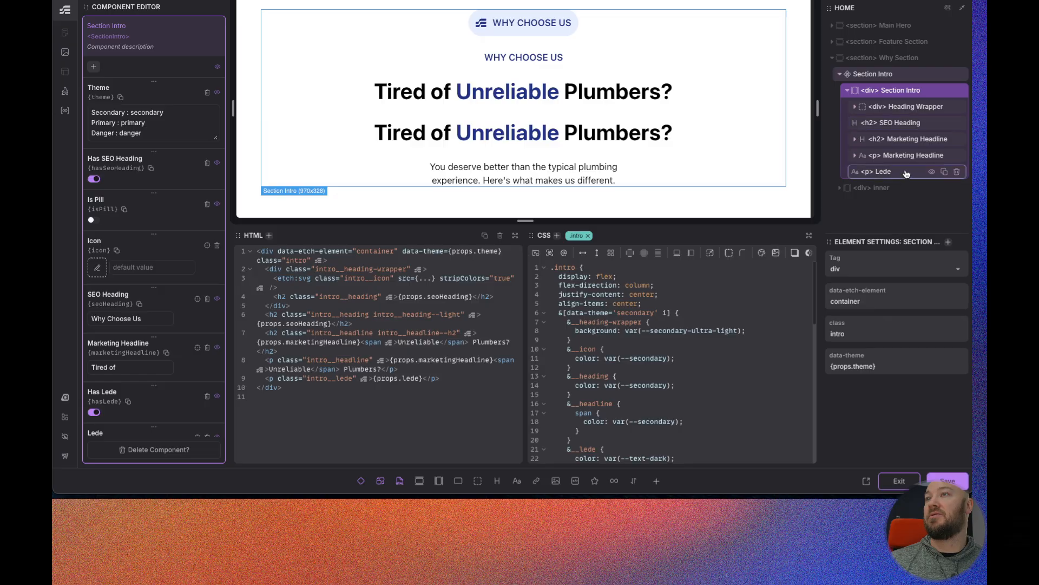
- Wrap the Heading Wrapper div in a condition set to props.hasSeoHeading && props.isPill
{"action": "right_click", "coordinate": [898, 109]}
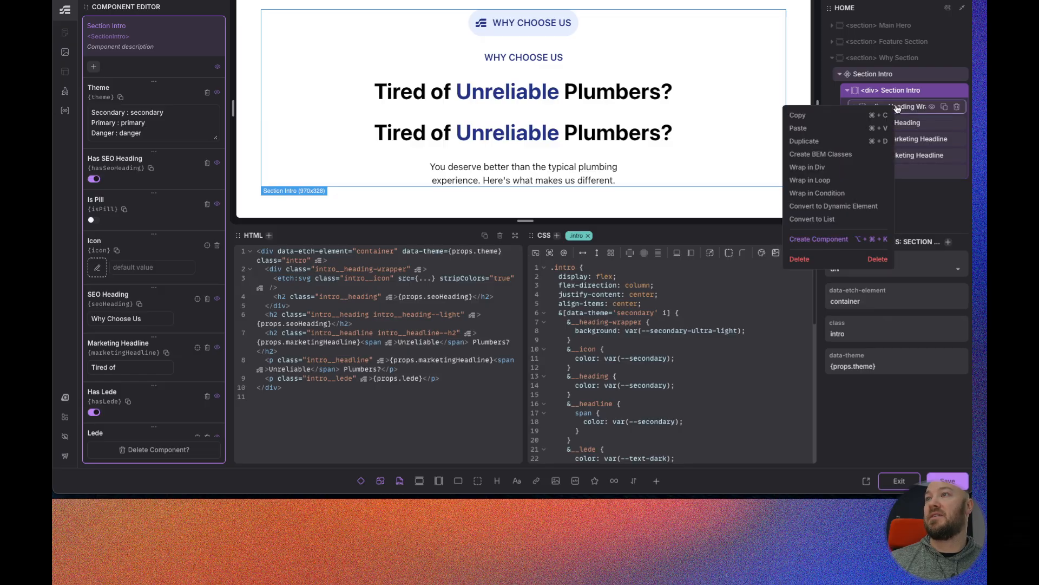
{"action": "left_click", "coordinate": [807, 194]}
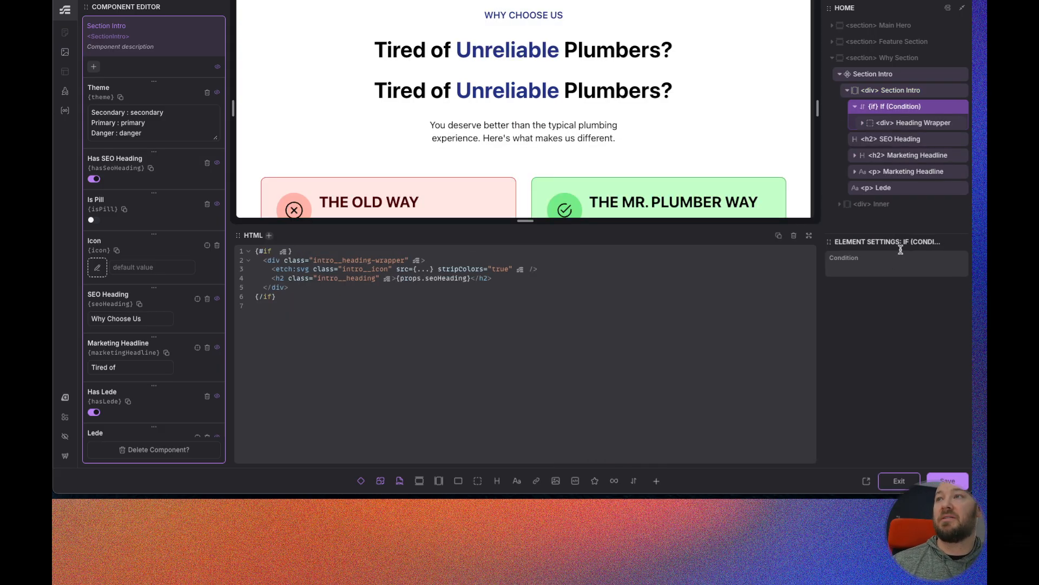
{"action": "left_click", "coordinate": [843, 271]}
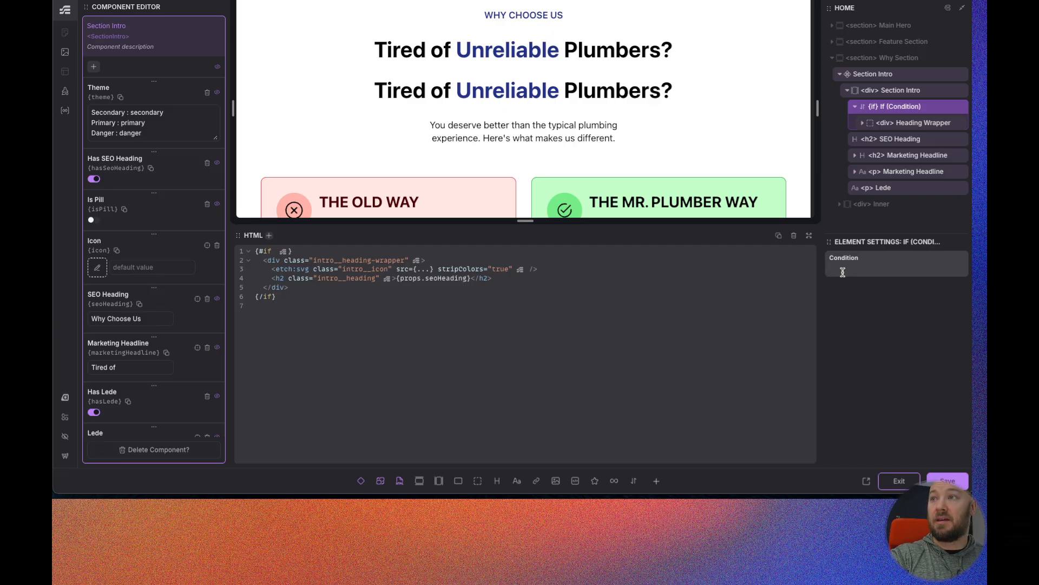
{"action": "type", "text": "props"}
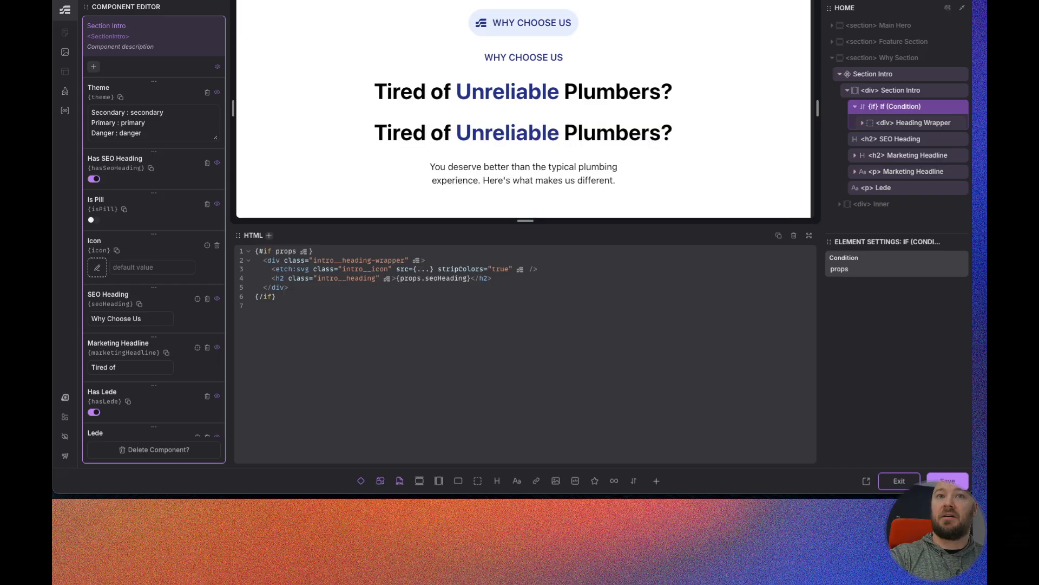
{"action": "type", "text": ".has"}
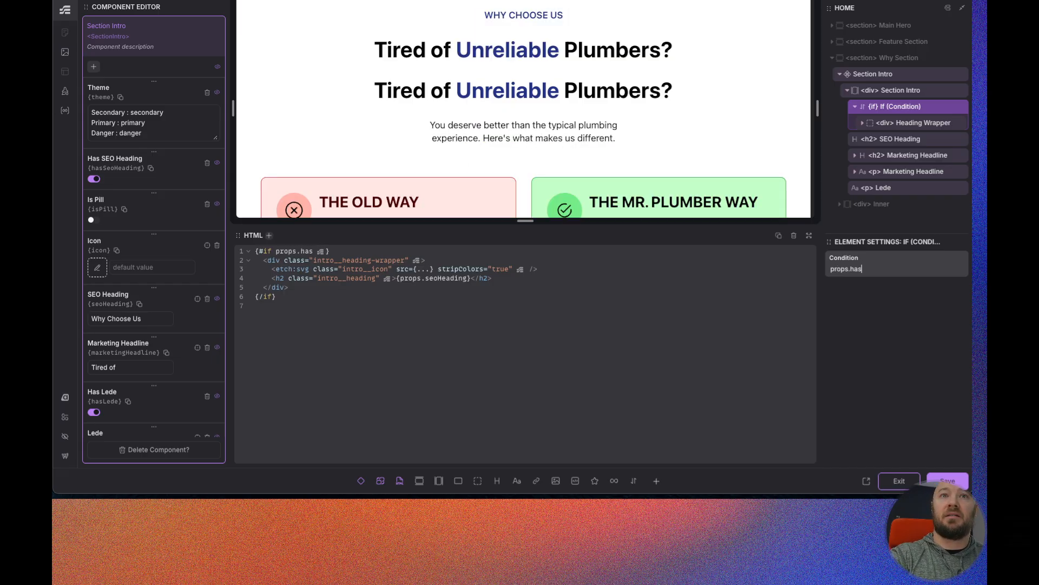
{"action": "type", "text": "SeoHeading"}
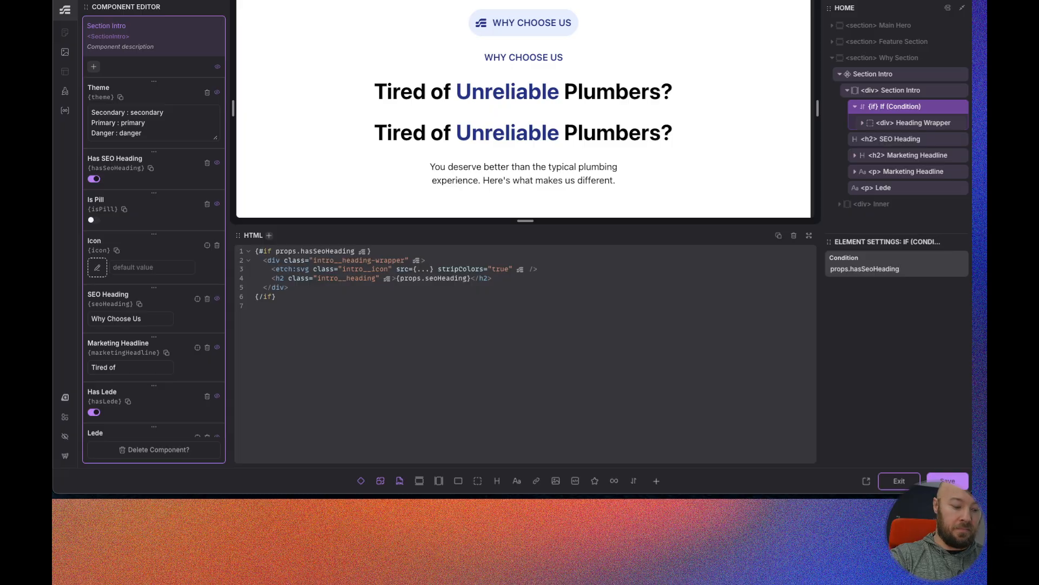
{"action": "type", "text": " &&"}
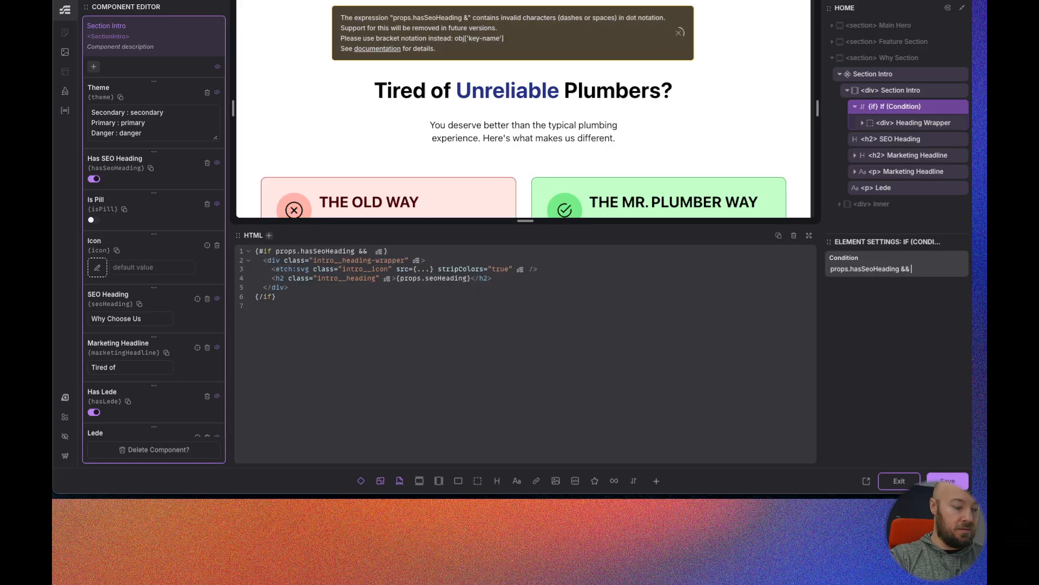
{"action": "type", "text": " props."}
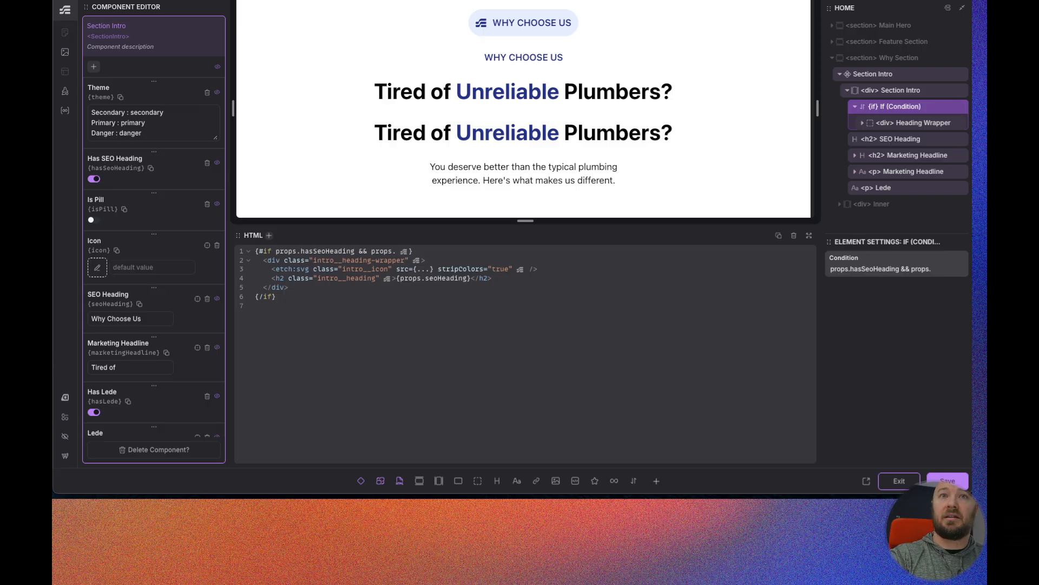
{"action": "type", "text": "isPill"}
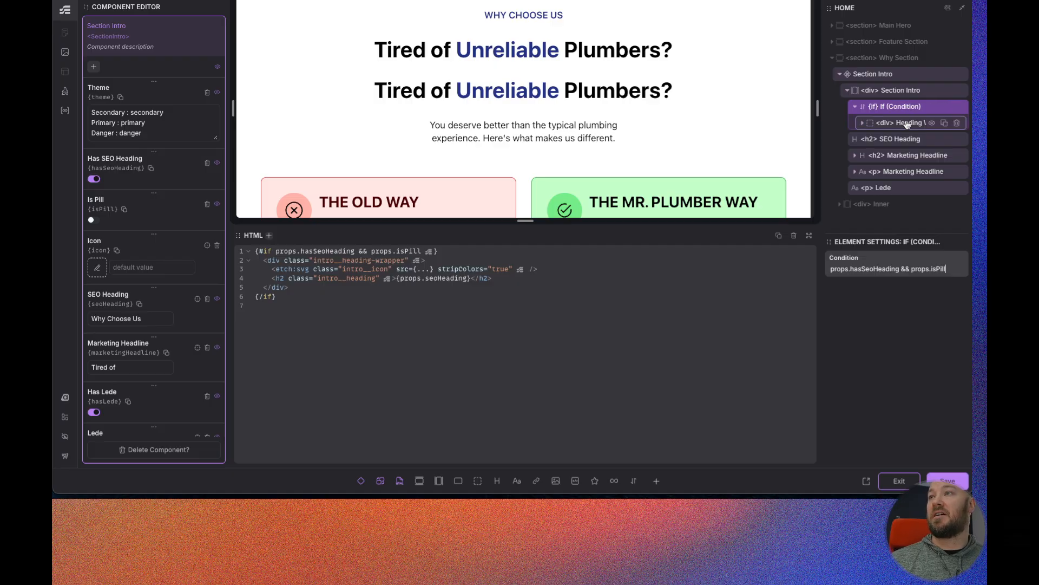
- Reuse the Heading Wrapper's condition to wrap the standalone h2 SEO Heading, changing it to props.hasSeoHeading && !props.isPill
{"action": "triple_click", "coordinate": [887, 269]}
{"action": "key", "text": "ctrl+c"}
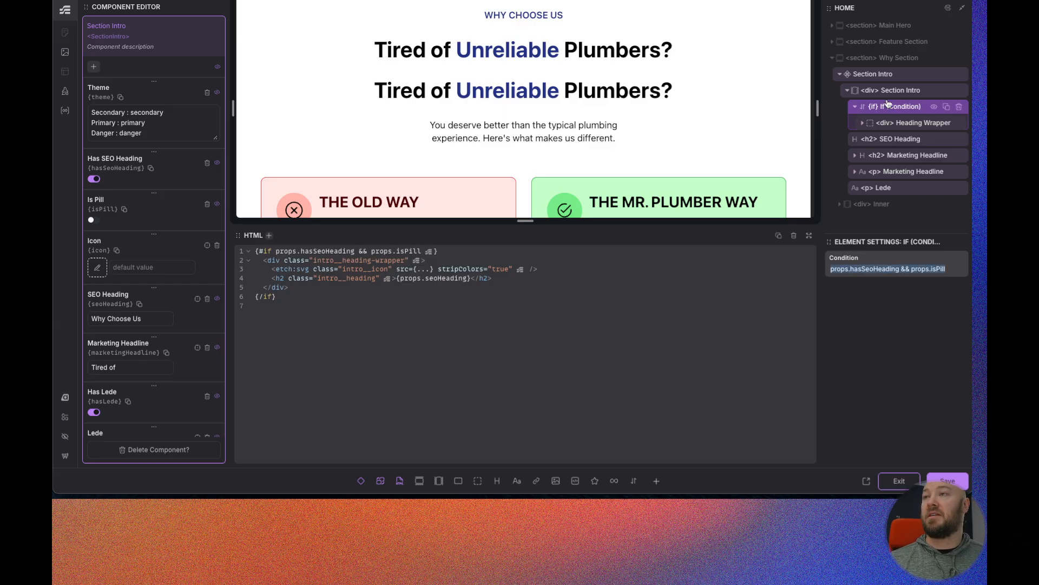
{"action": "left_click", "coordinate": [898, 140]}
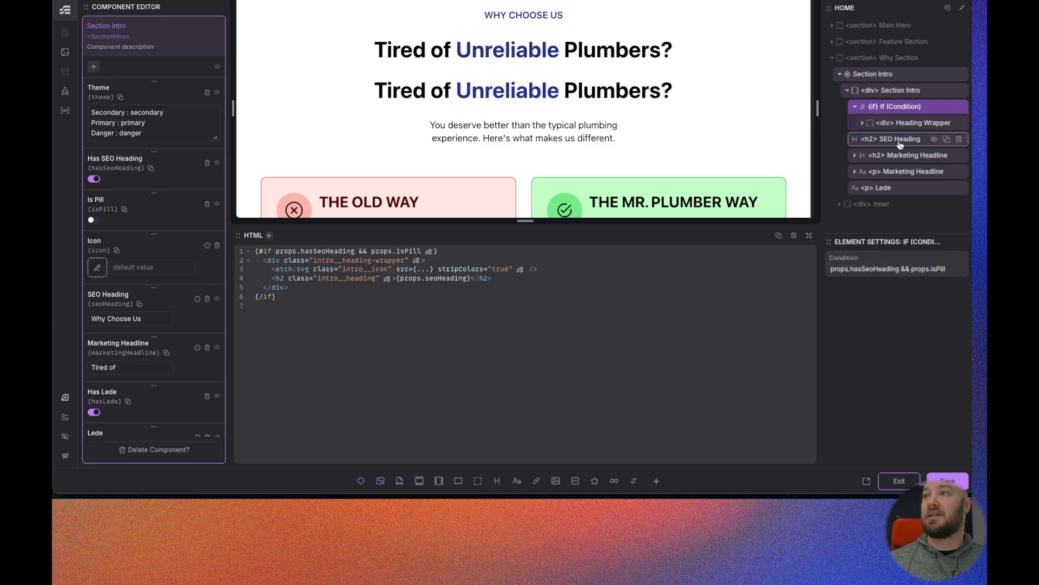
{"action": "right_click", "coordinate": [899, 142]}
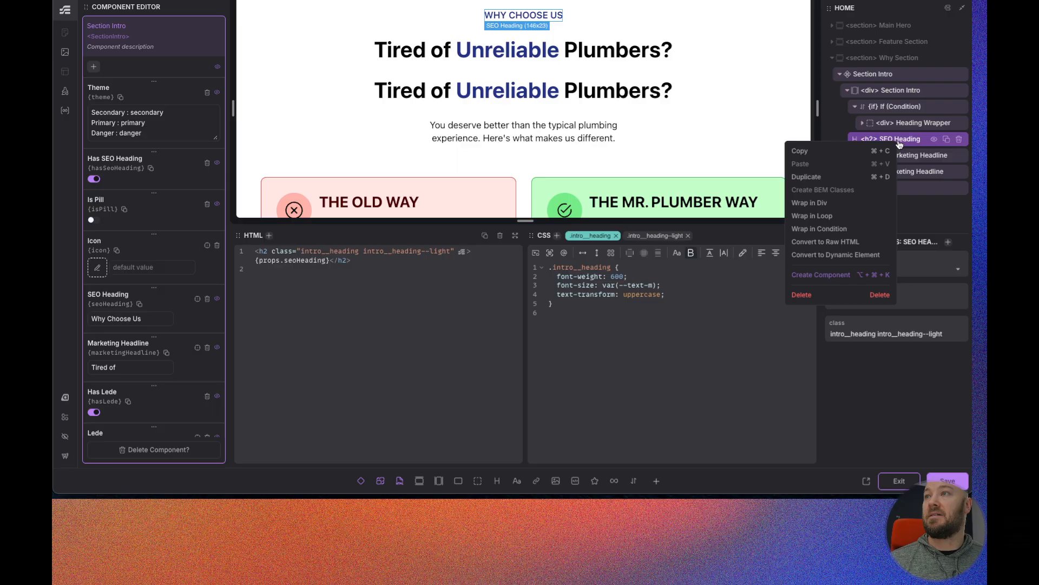
{"action": "left_click", "coordinate": [830, 229]}
{"action": "left_click", "coordinate": [848, 270]}
{"action": "key", "text": "ctrl+v"}
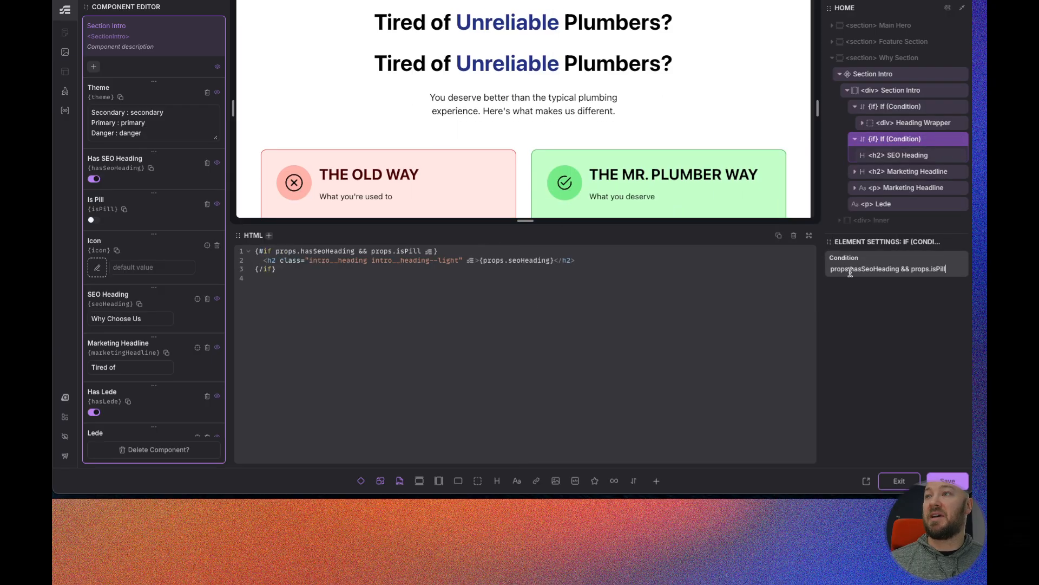
{"action": "left_click", "coordinate": [912, 269]}
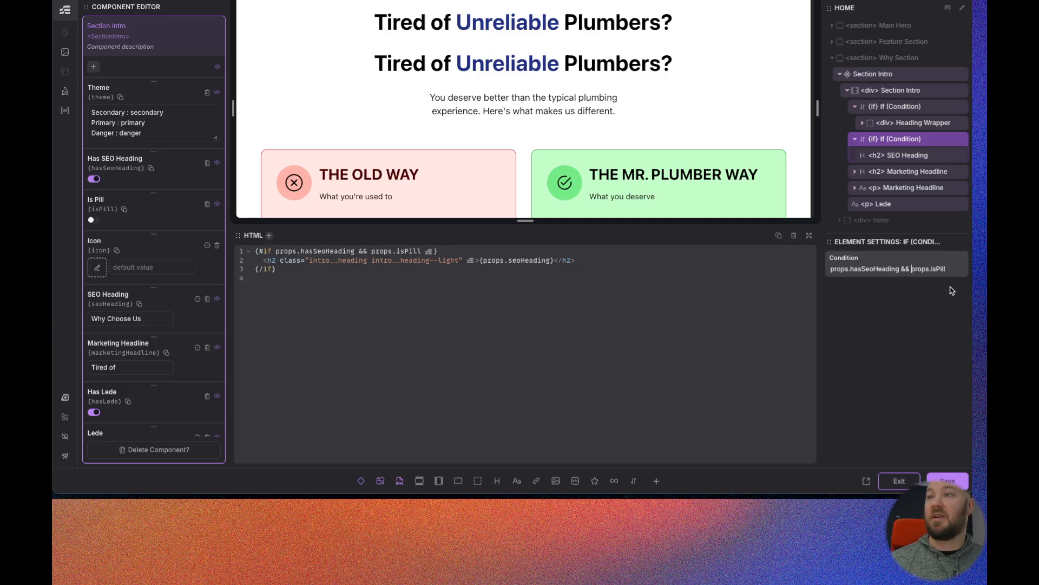
{"action": "type", "text": "!"}
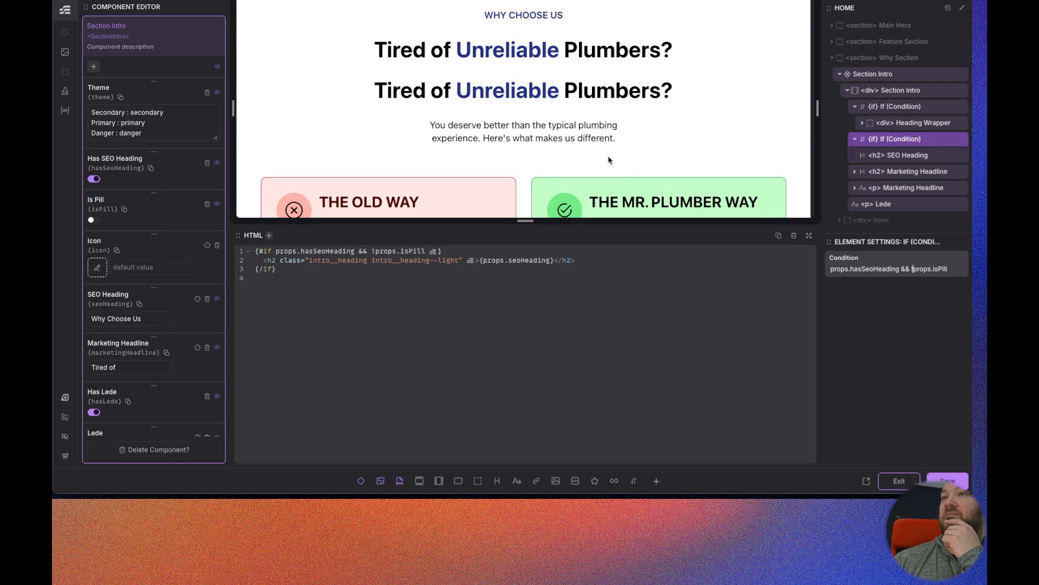
- Test the Is Pill property on and off against the heading in the page preview, leaving it off
{"action": "scroll", "coordinate": [606, 157], "scroll_direction": "up", "scroll_amount": 2}
{"action": "scroll", "coordinate": [614, 144], "scroll_direction": "down", "scroll_amount": 1}
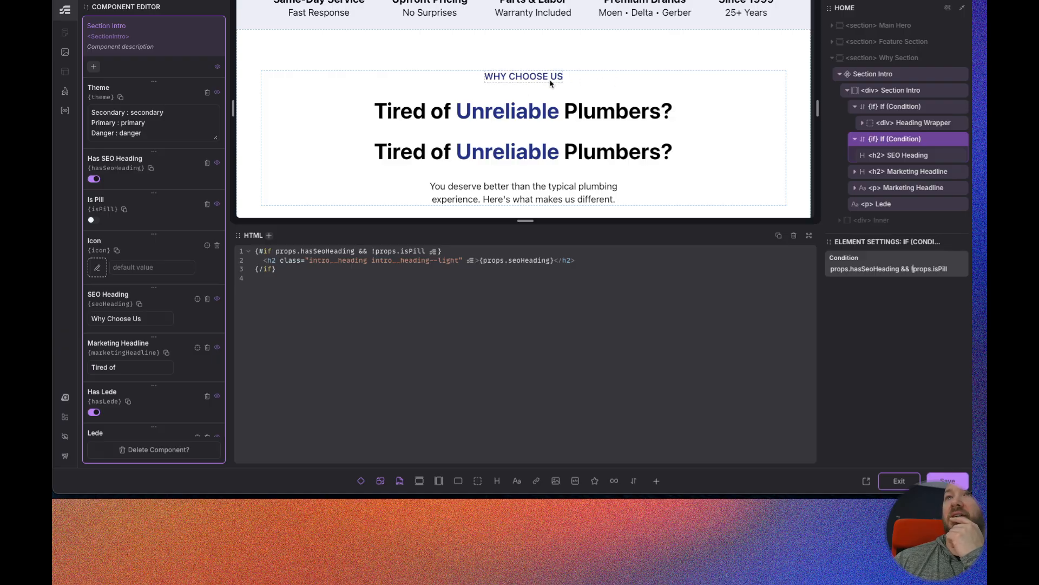
{"action": "left_click", "coordinate": [94, 221]}
{"action": "left_click", "coordinate": [93, 222]}
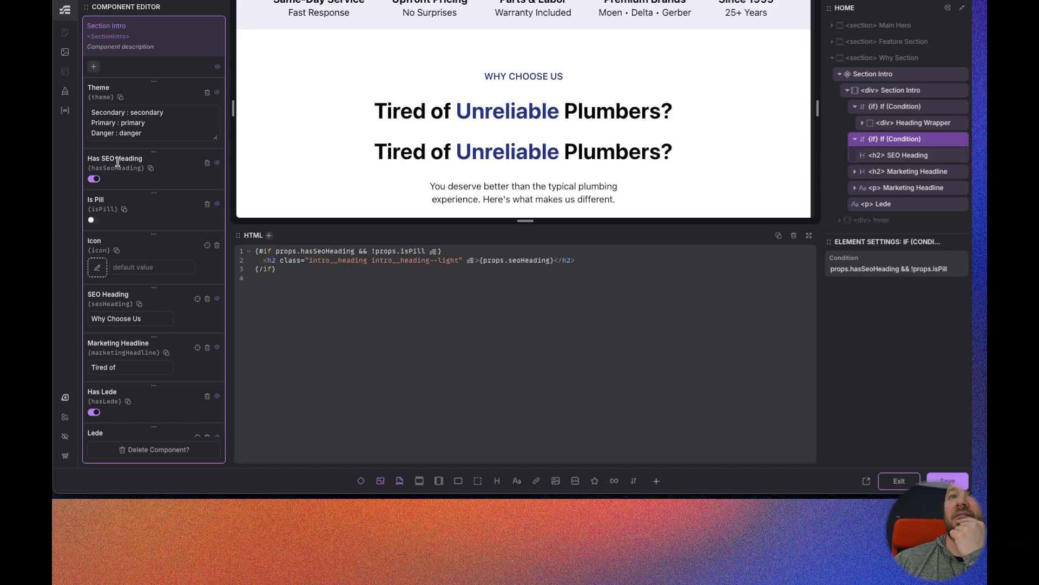
{"action": "left_click", "coordinate": [92, 221]}
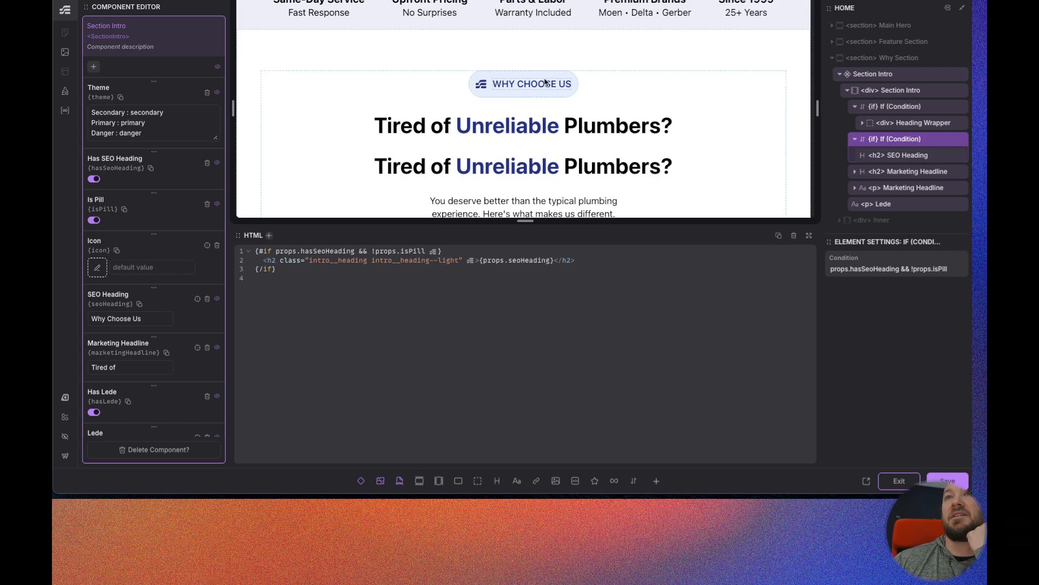
{"action": "left_click", "coordinate": [93, 221]}
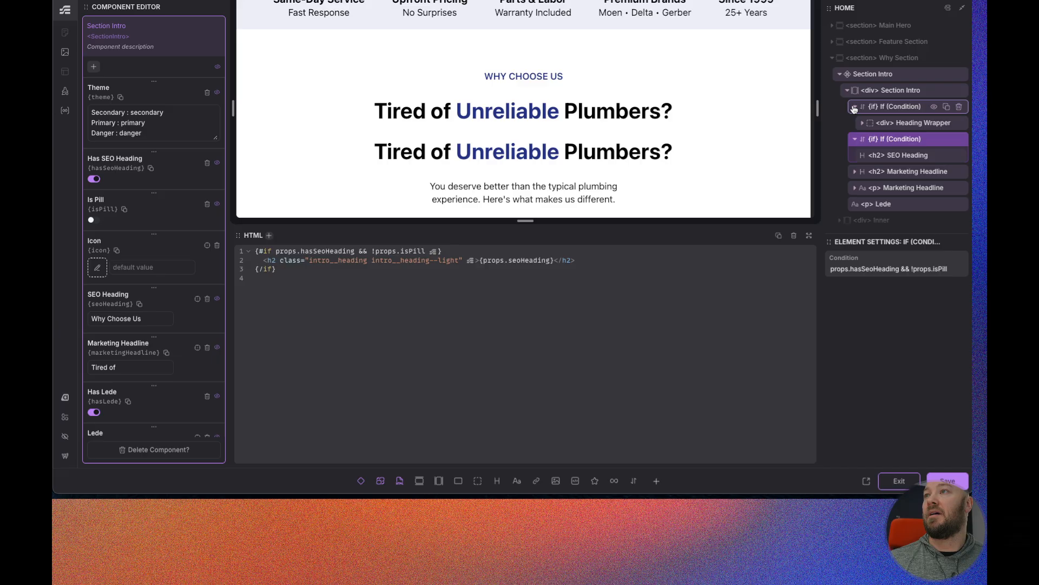
- Wrap the h2 Marketing Headline in a condition set to !props.hasSeoHeading
{"action": "left_click", "coordinate": [891, 174]}
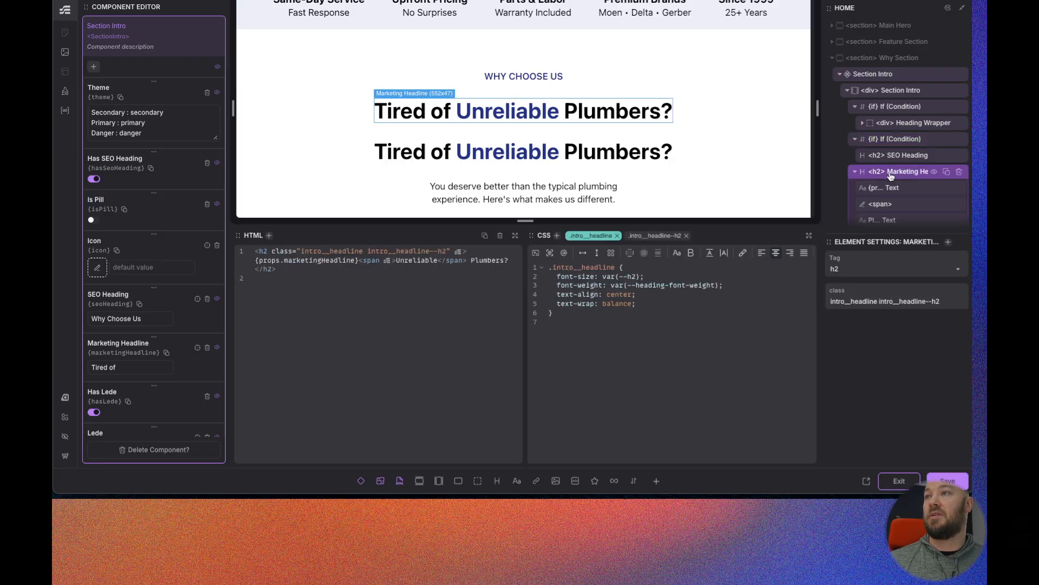
{"action": "right_click", "coordinate": [899, 173]}
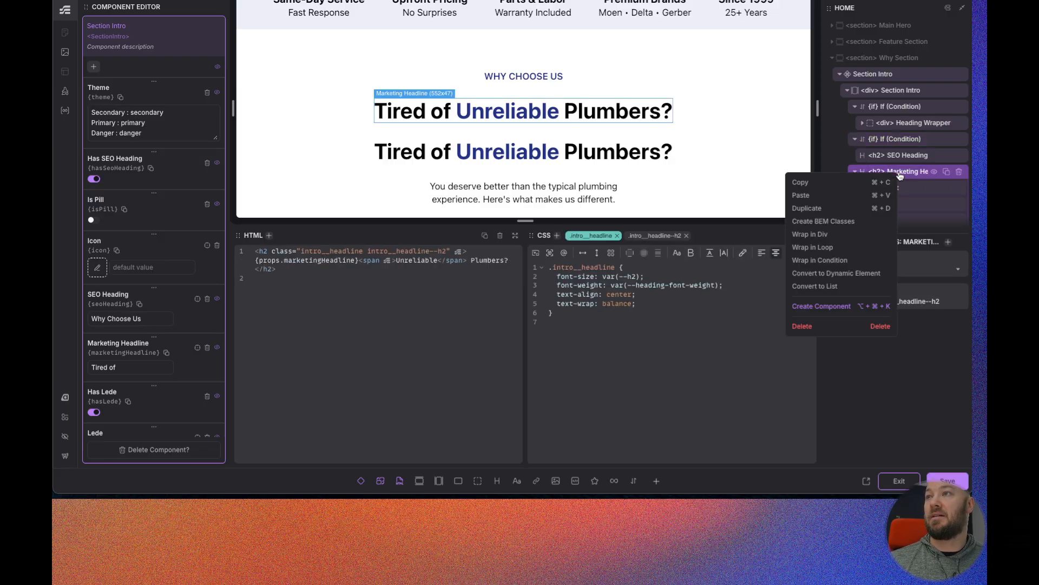
{"action": "left_click", "coordinate": [820, 261]}
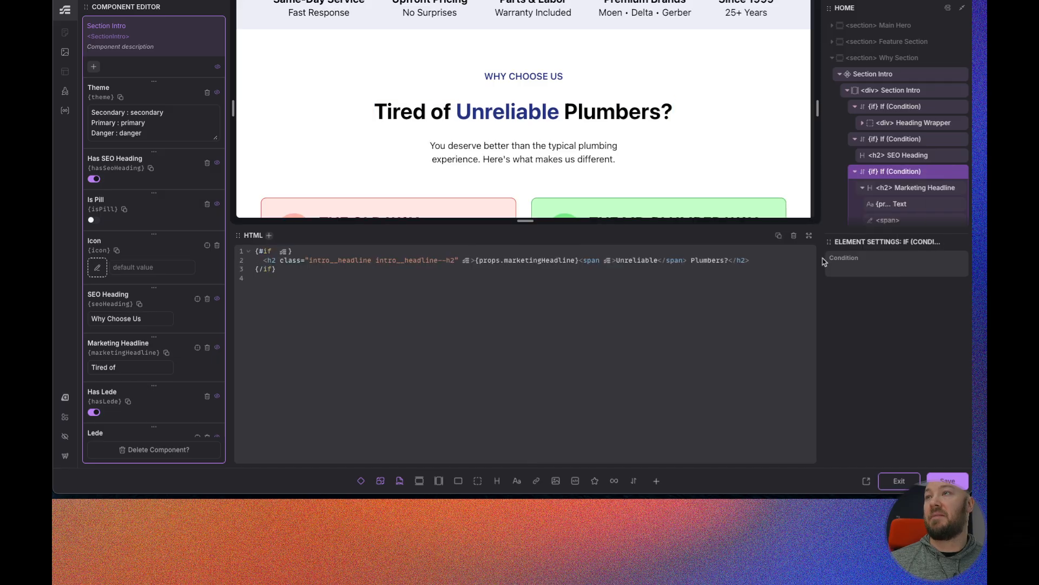
{"action": "left_click", "coordinate": [858, 269]}
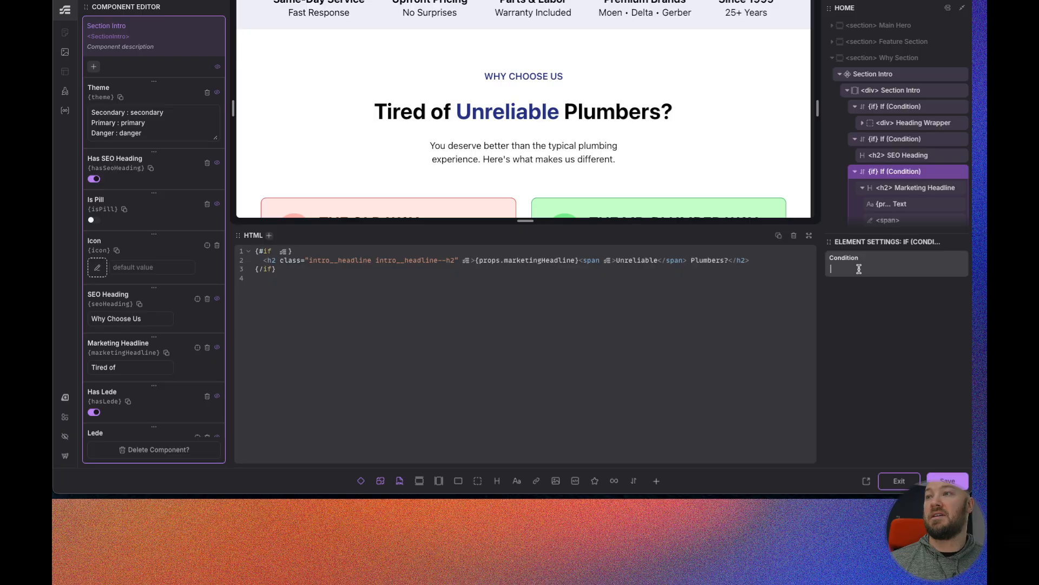
{"action": "key", "text": "ctrl+v"}
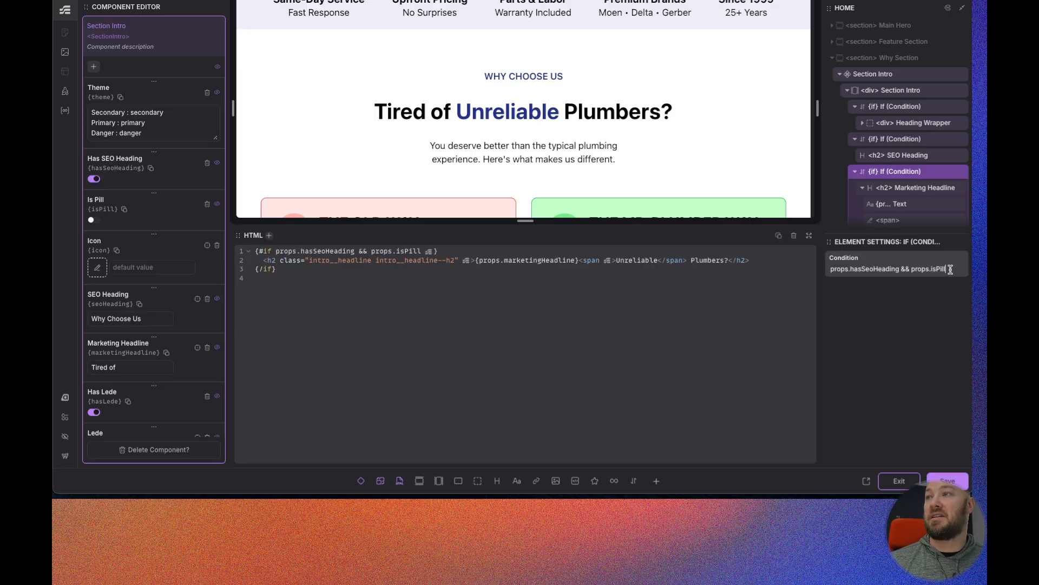
{"action": "left_click_drag", "start_coordinate": [951, 269], "coordinate": [906, 269]}
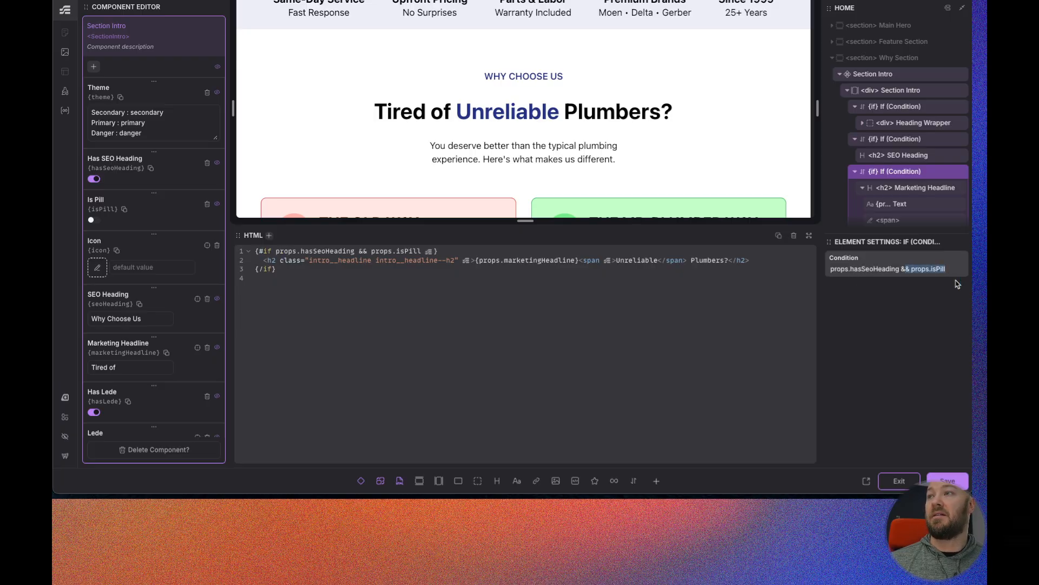
{"action": "key", "text": "BackSpace"}
{"action": "left_click", "coordinate": [830, 268]}
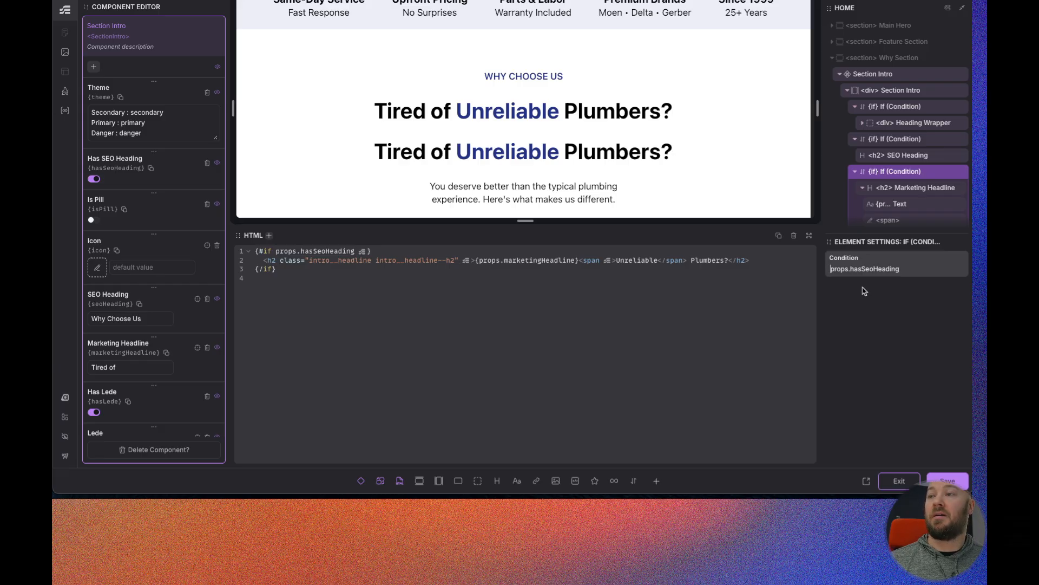
{"action": "type", "text": "!"}
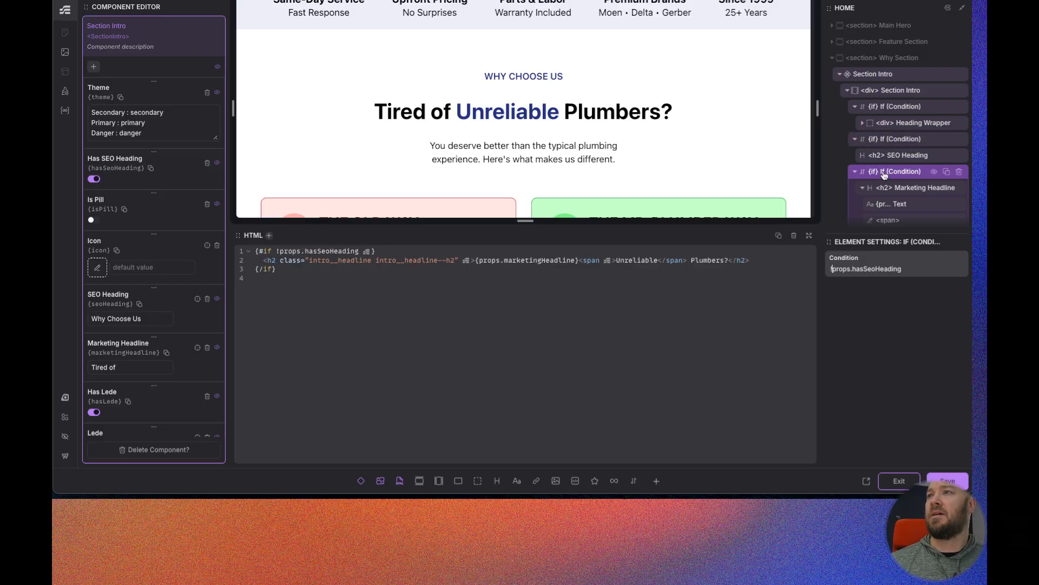
- Wrap the p Marketing Headline in a condition set to props.hasSeoHeading
{"action": "scroll", "coordinate": [882, 175], "scroll_direction": "down", "scroll_amount": 3}
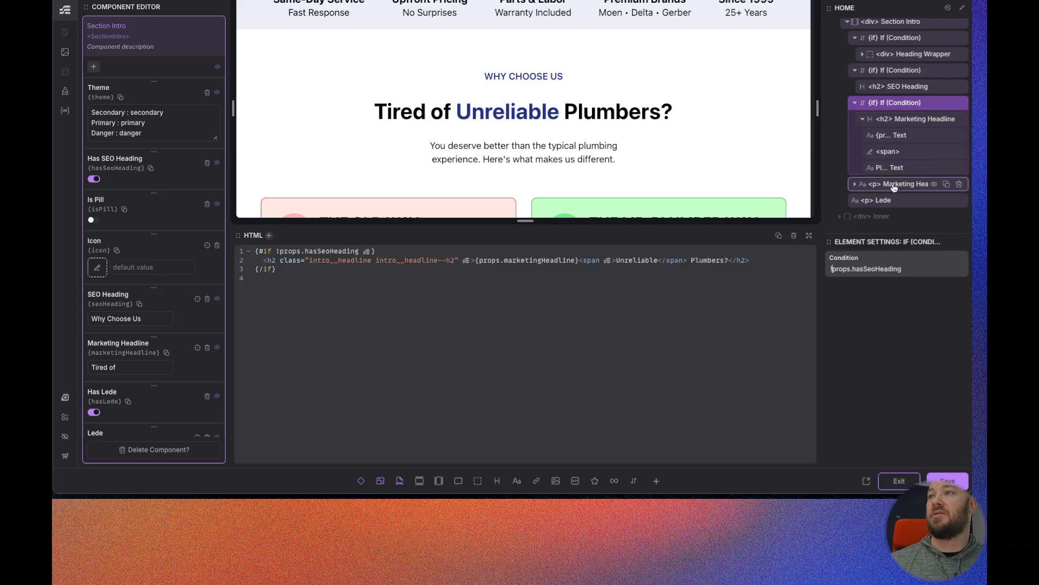
{"action": "left_click", "coordinate": [894, 185]}
{"action": "right_click", "coordinate": [895, 185]}
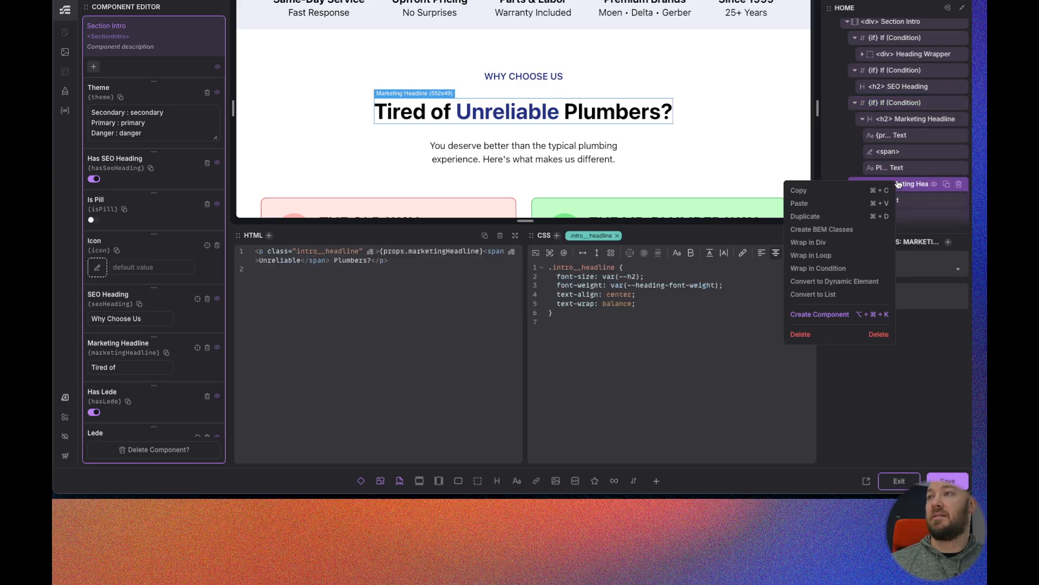
{"action": "left_click", "coordinate": [827, 268]}
{"action": "type", "text": "props.hasSeoHeading && props.isPill"}
{"action": "left_click_drag", "start_coordinate": [951, 269], "coordinate": [899, 270]}
{"action": "key", "text": "BackSpace"}
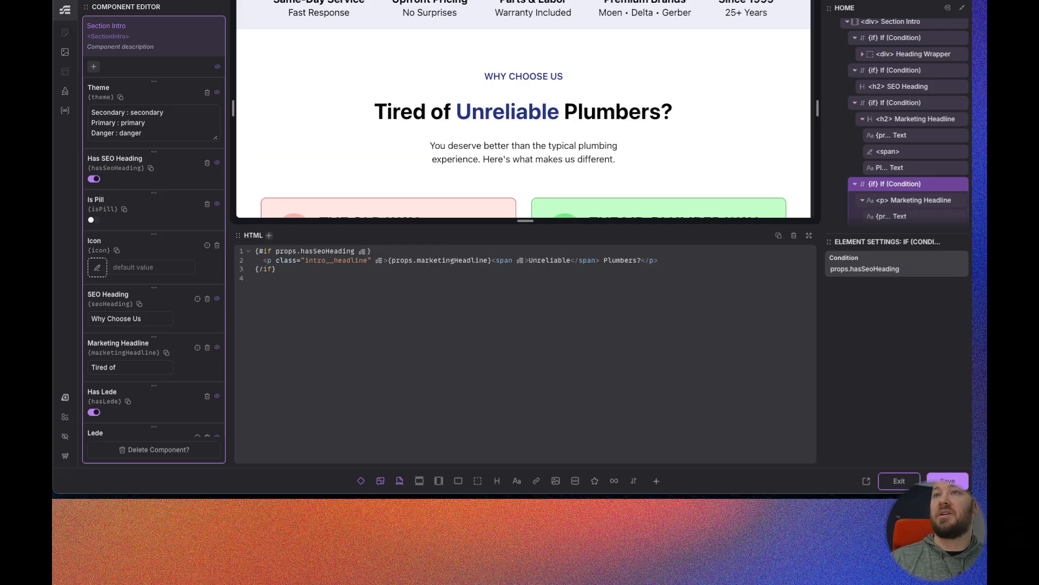
{"action": "scroll", "coordinate": [966, 163], "scroll_direction": "down", "scroll_amount": 1}
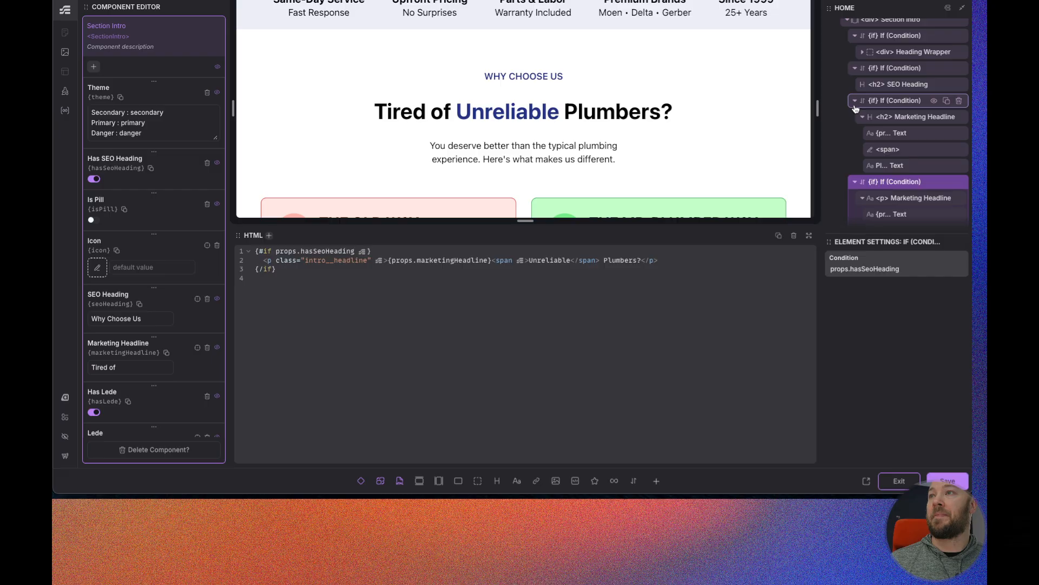
- Wrap the p Lede in a condition set to props.hasLede
{"action": "scroll", "coordinate": [871, 140], "scroll_direction": "down", "scroll_amount": 3}
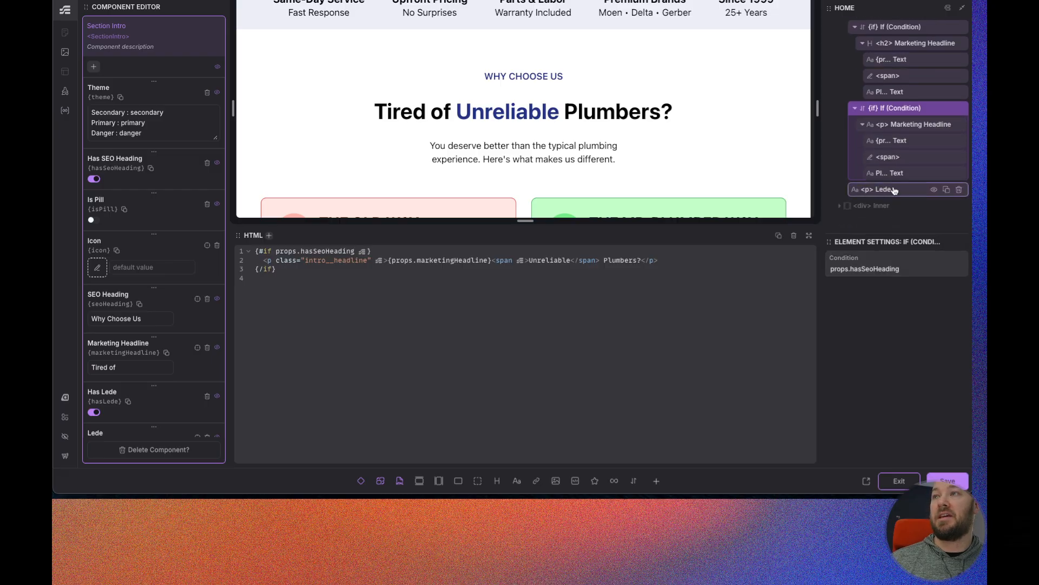
{"action": "left_click", "coordinate": [893, 189]}
{"action": "right_click", "coordinate": [893, 190]}
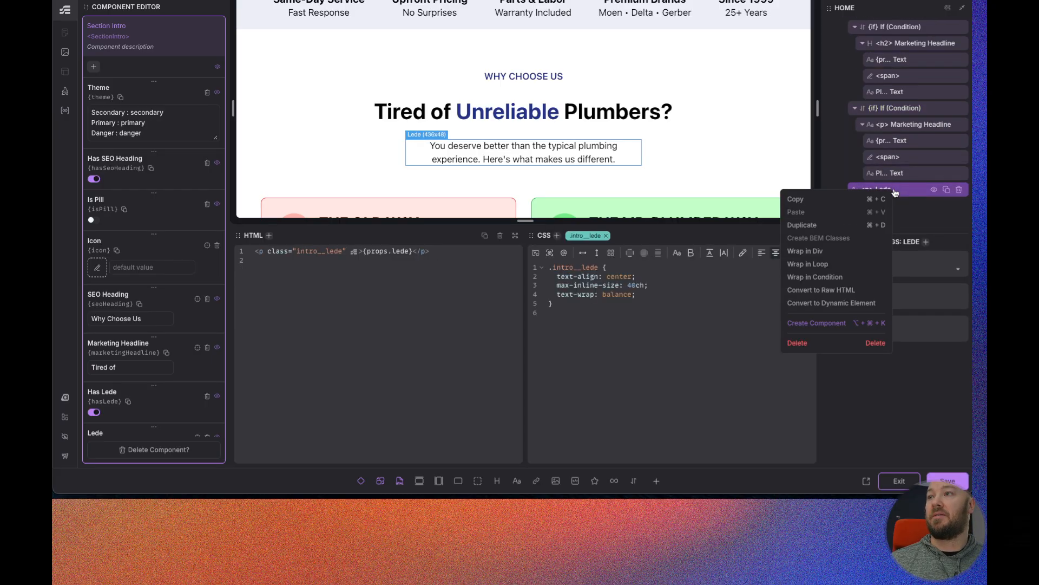
{"action": "left_click", "coordinate": [826, 277]}
{"action": "left_click", "coordinate": [862, 269]}
{"action": "type", "text": "p"}
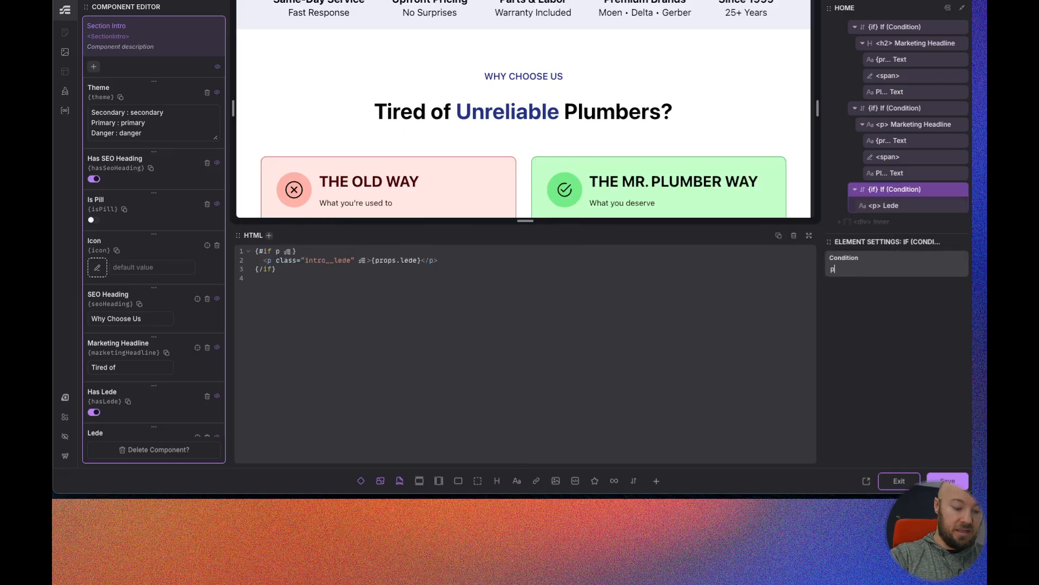
{"action": "type", "text": "rops."}
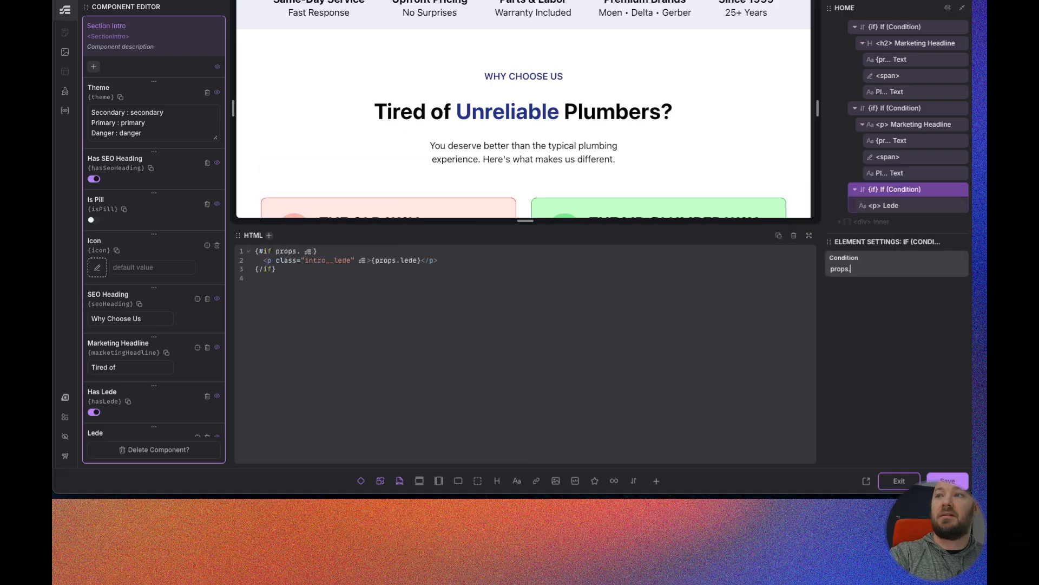
{"action": "type", "text": "hasLede"}
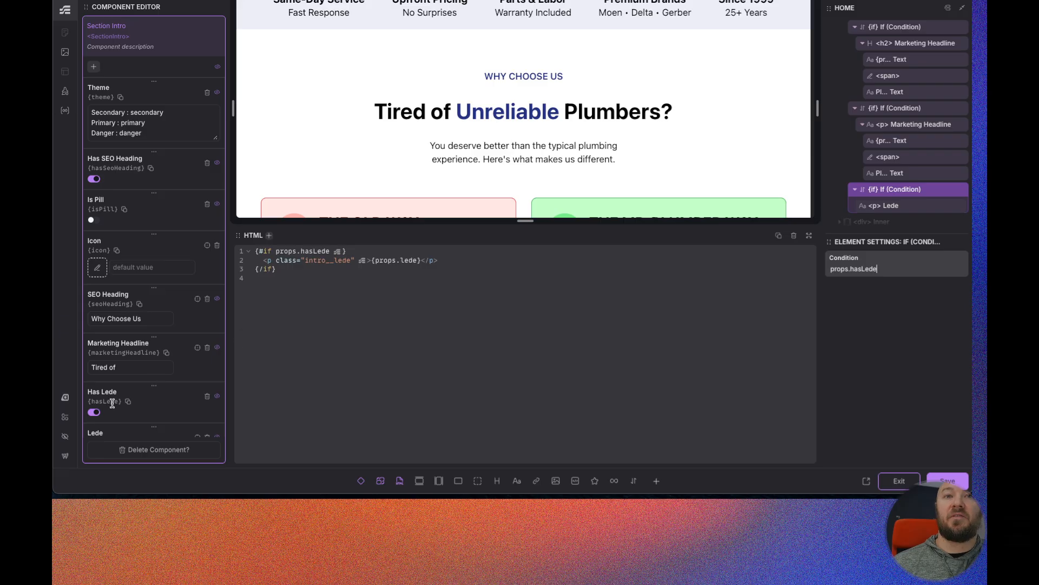
- Test the Has Lede property off and on, leaving it on, and exit the component editor with the changes saved
{"action": "left_click", "coordinate": [95, 413]}
{"action": "left_click", "coordinate": [95, 413]}
{"action": "left_click", "coordinate": [95, 413]}
{"action": "left_click", "coordinate": [94, 413]}
{"action": "scroll", "coordinate": [886, 176], "scroll_direction": "down", "scroll_amount": 1}
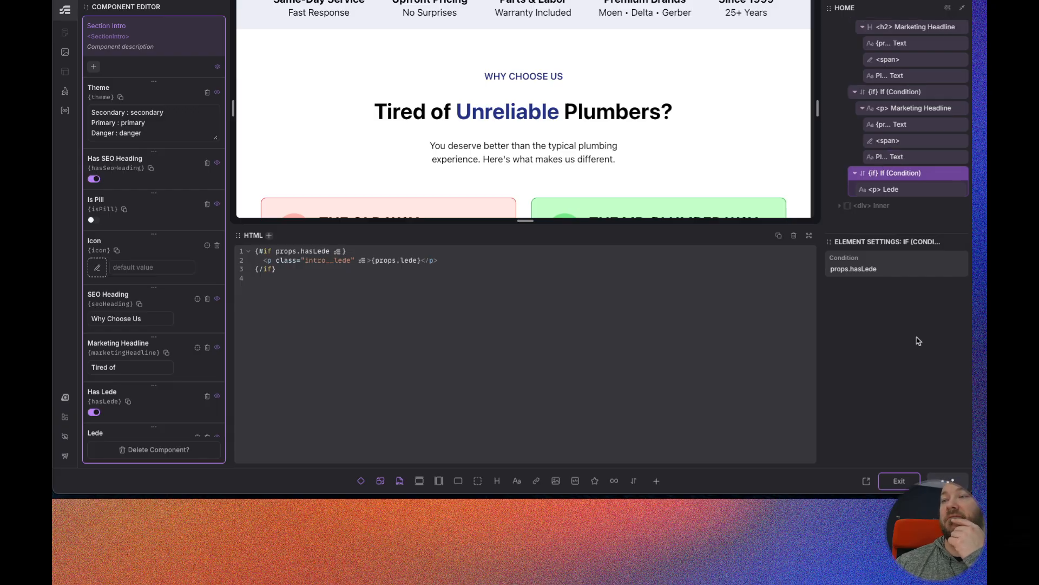
{"action": "left_click", "coordinate": [899, 482]}
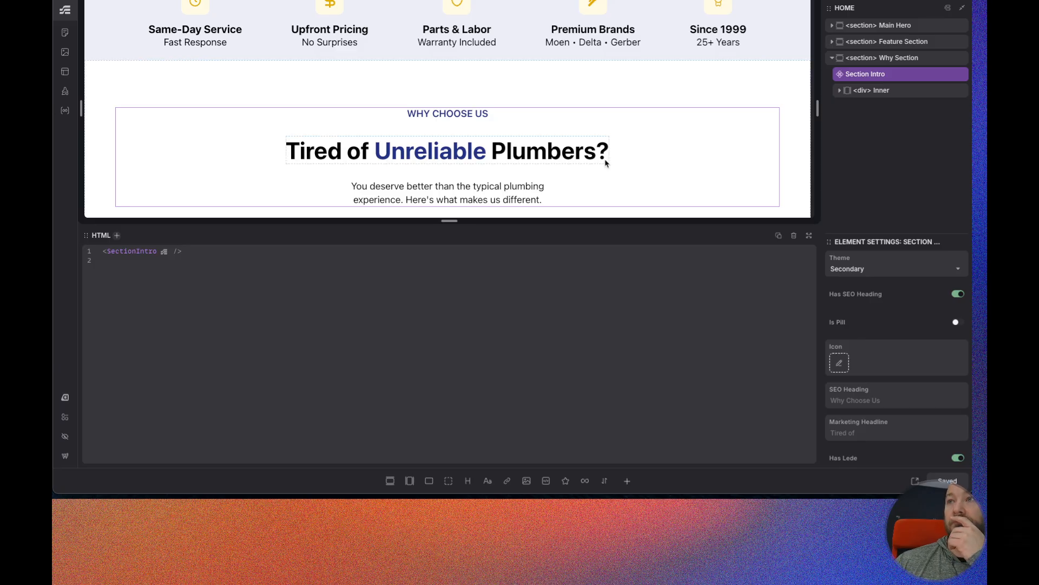
- Turn on Is Pill for the Section Intro instance and test Has Lede off and on in the preview
{"action": "scroll", "coordinate": [858, 303], "scroll_direction": "down", "scroll_amount": 1}
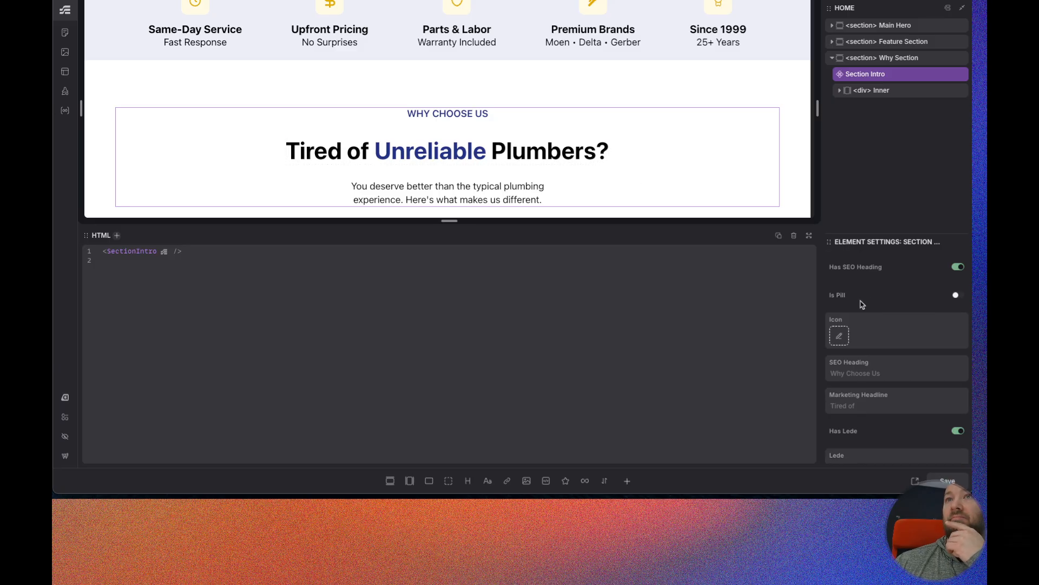
{"action": "left_click", "coordinate": [957, 294]}
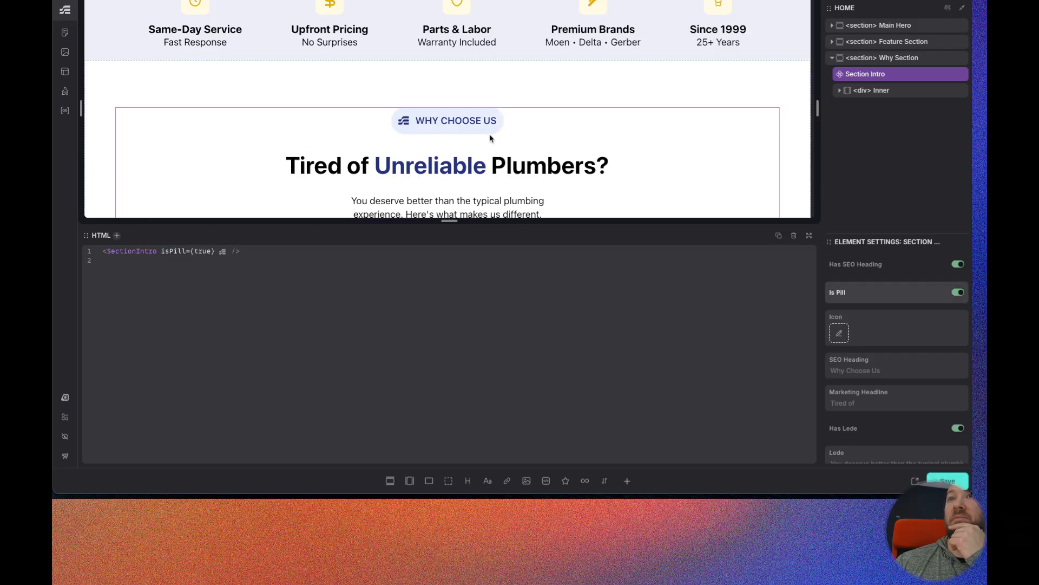
{"action": "scroll", "coordinate": [468, 106], "scroll_direction": "down", "scroll_amount": 1}
{"action": "scroll", "coordinate": [872, 390], "scroll_direction": "down", "scroll_amount": 1}
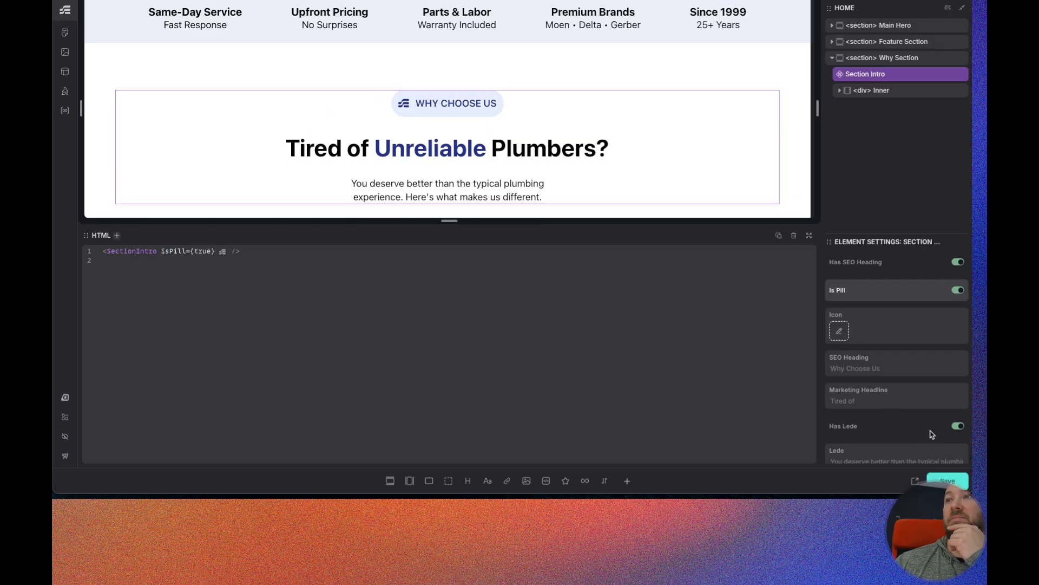
{"action": "left_click", "coordinate": [957, 426]}
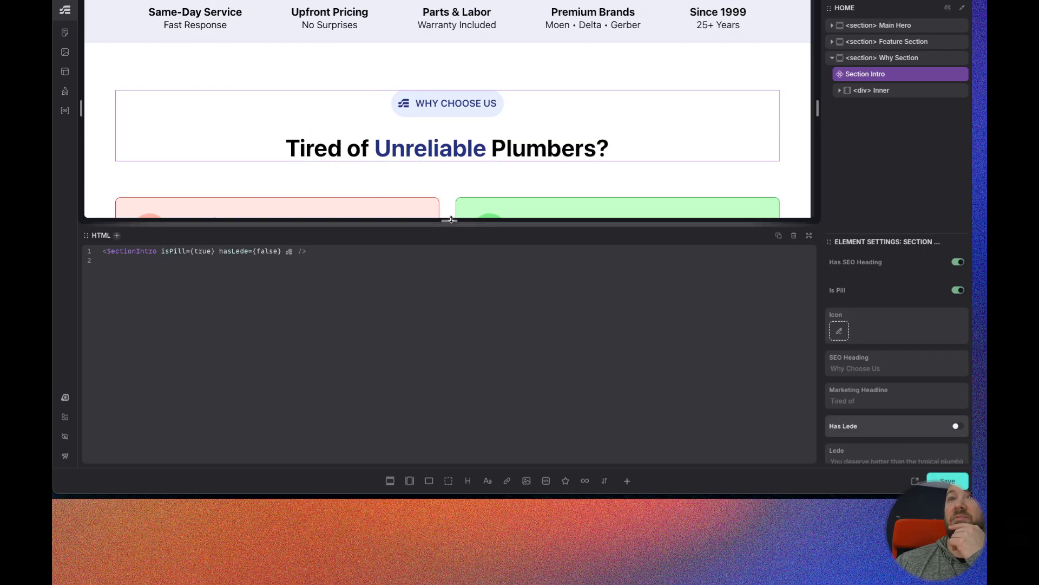
{"action": "left_click", "coordinate": [957, 428]}
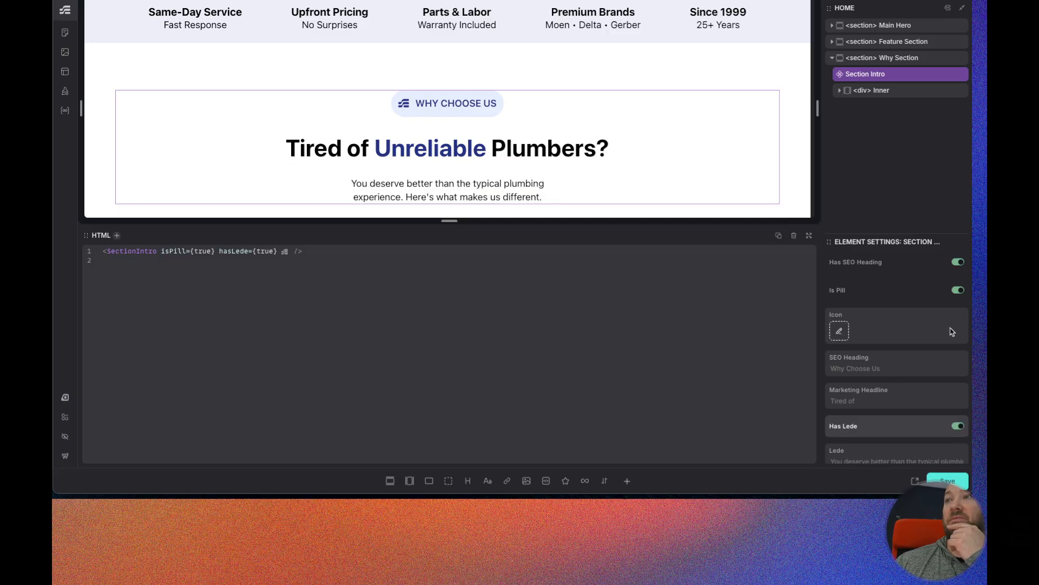
- Test Has SEO Heading off and on with Is Pill on and off, leaving the heading on and the pill off
{"action": "left_click", "coordinate": [959, 263]}
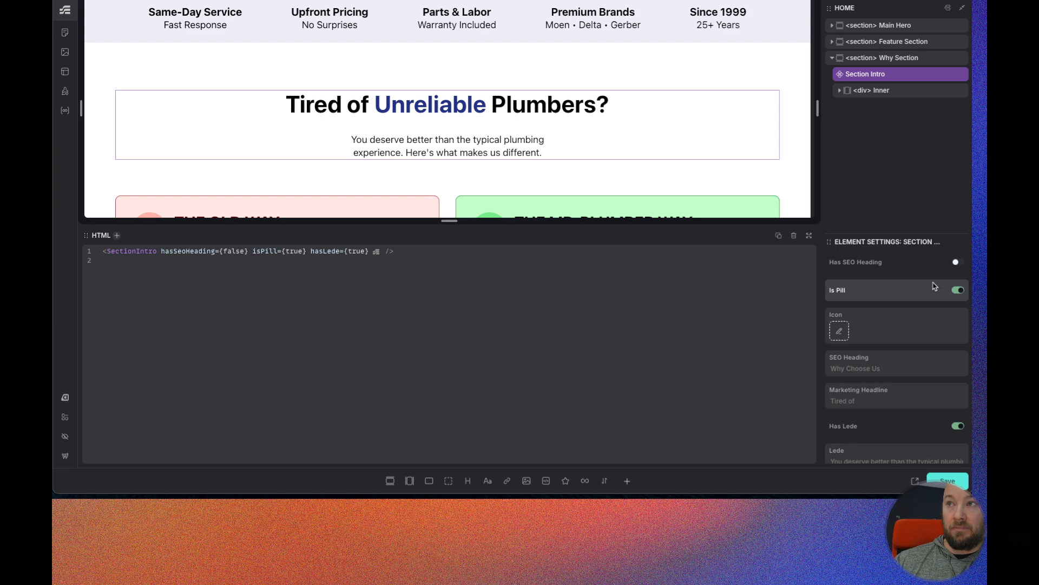
{"action": "left_click", "coordinate": [956, 262]}
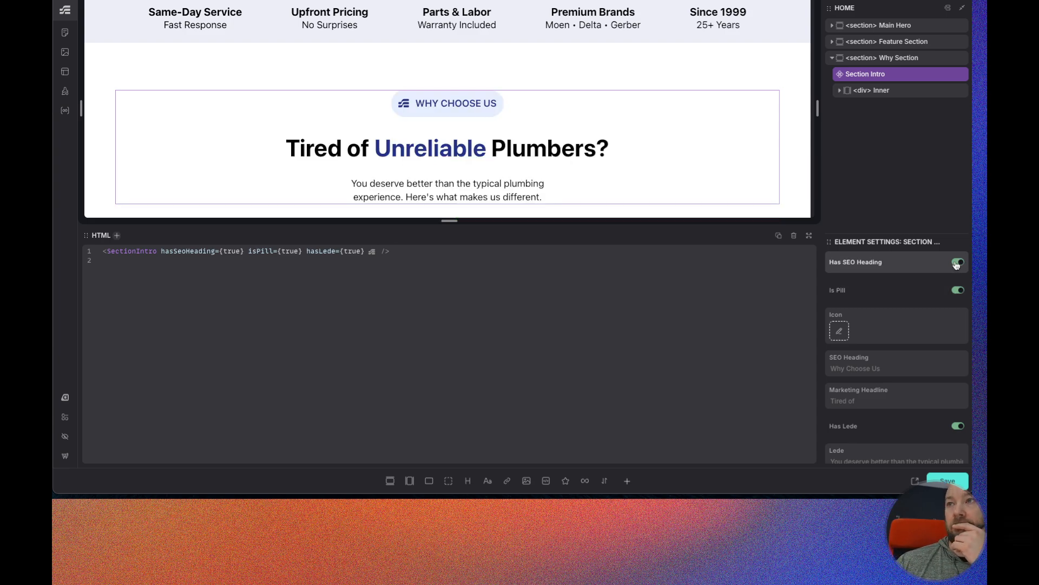
{"action": "left_click", "coordinate": [958, 291]}
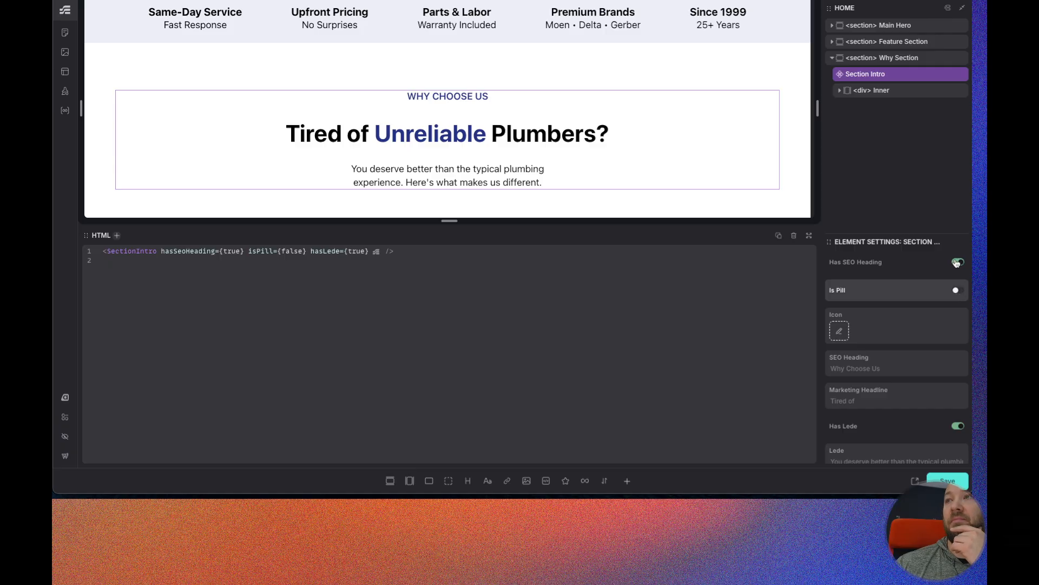
{"action": "left_click", "coordinate": [958, 263]}
{"action": "left_click", "coordinate": [958, 263]}
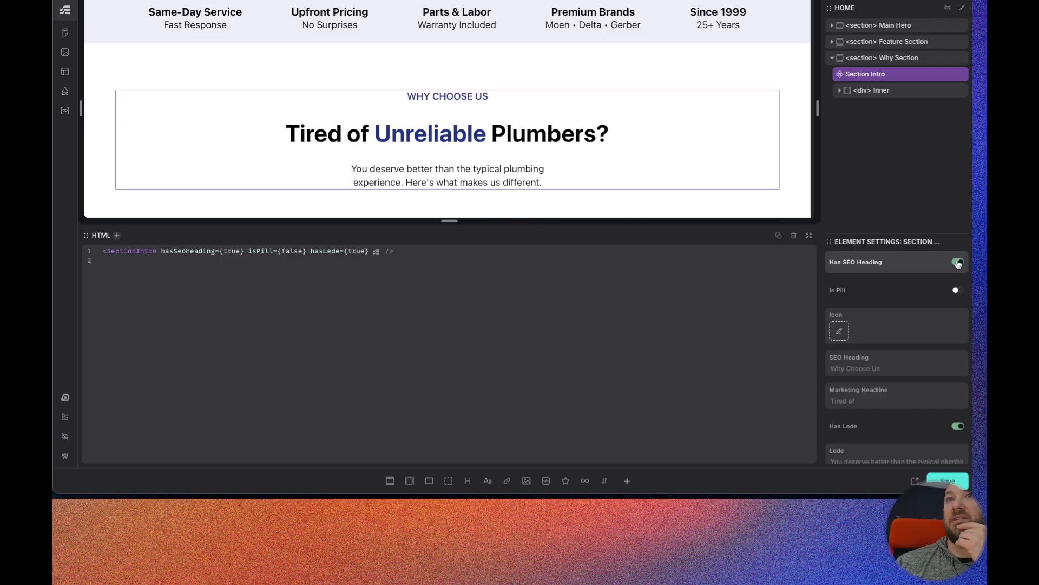
- Check the files for the Section Intro icon in the WordPress Media Library, then close the media picker and save the page
{"action": "scroll", "coordinate": [872, 313], "scroll_direction": "down", "scroll_amount": 1}
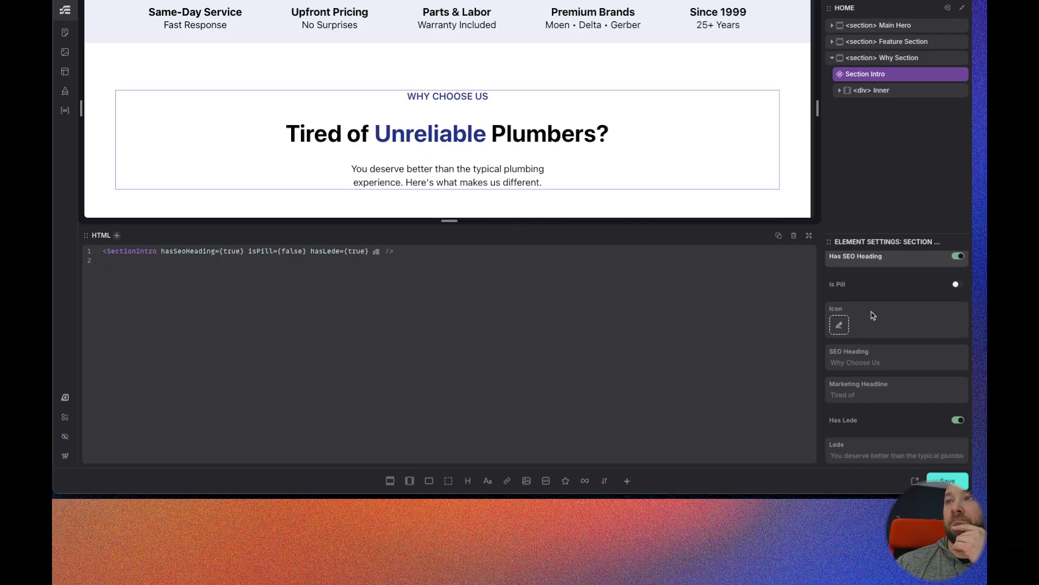
{"action": "left_click", "coordinate": [840, 326]}
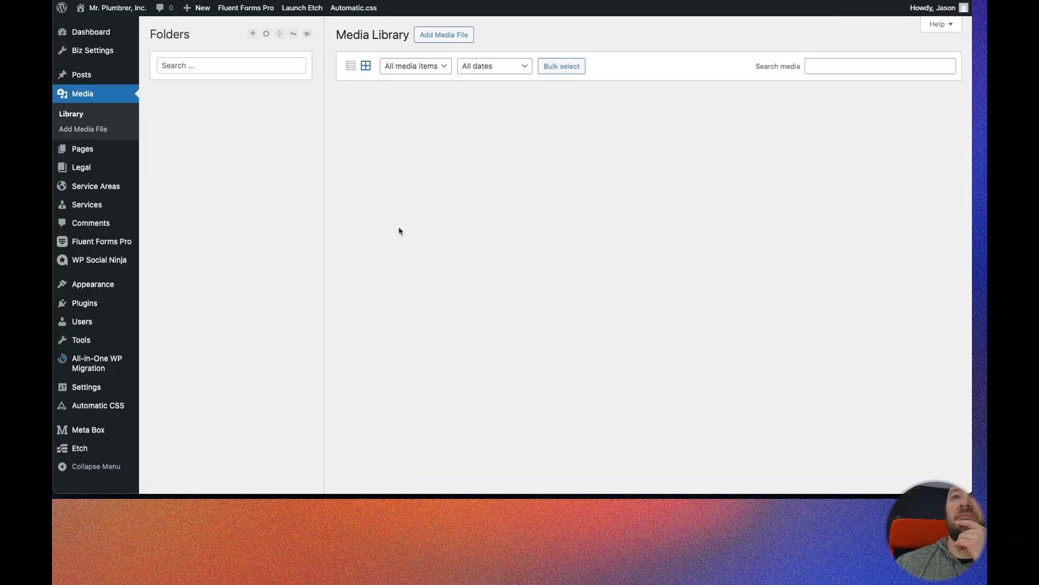
{"action": "left_click", "coordinate": [190, 103]}
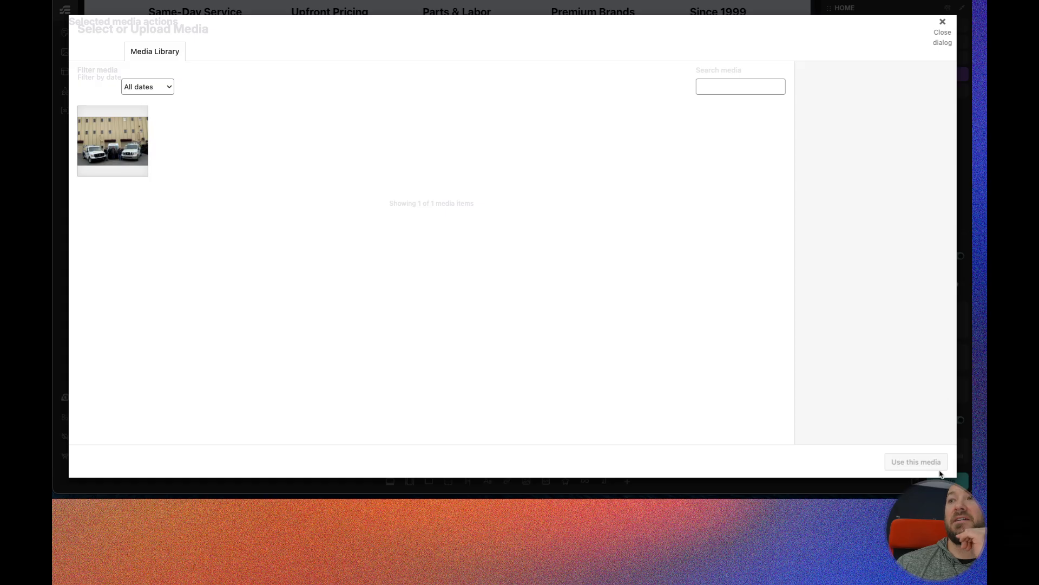
{"action": "left_click", "coordinate": [942, 25]}
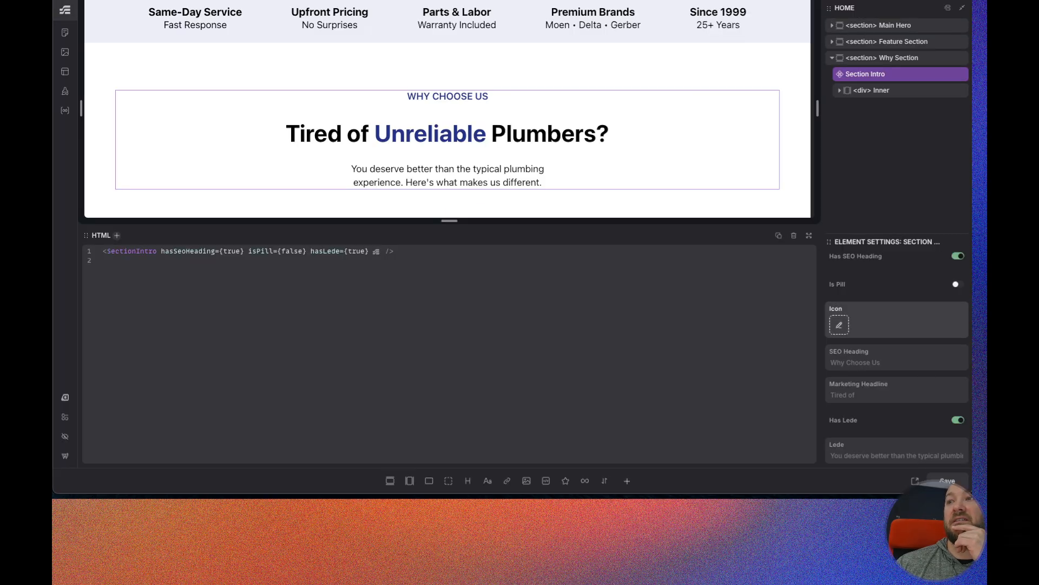
{"action": "key", "text": "ctrl+s"}
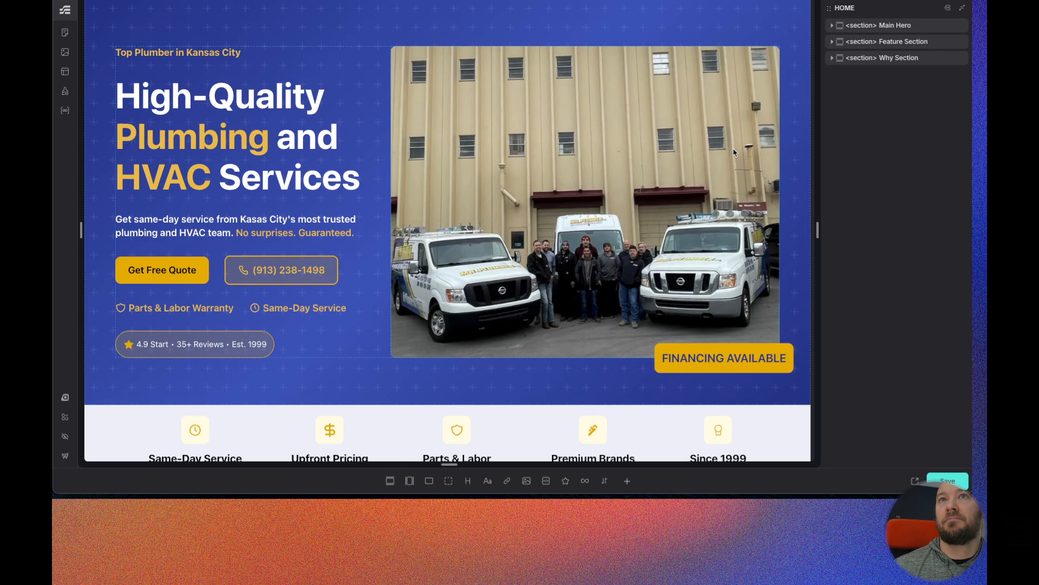
- Set the icon of the Section Intro in the Why Section to Warning.svg from the media library
{"action": "scroll", "coordinate": [704, 149], "scroll_direction": "down", "scroll_amount": 8}
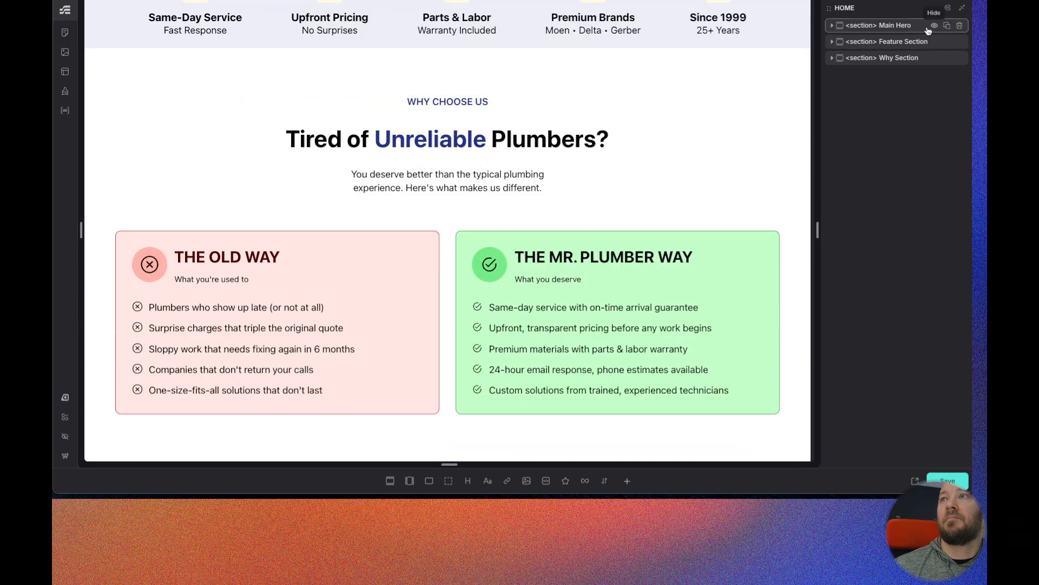
{"action": "left_click", "coordinate": [894, 61]}
{"action": "left_click", "coordinate": [894, 77]}
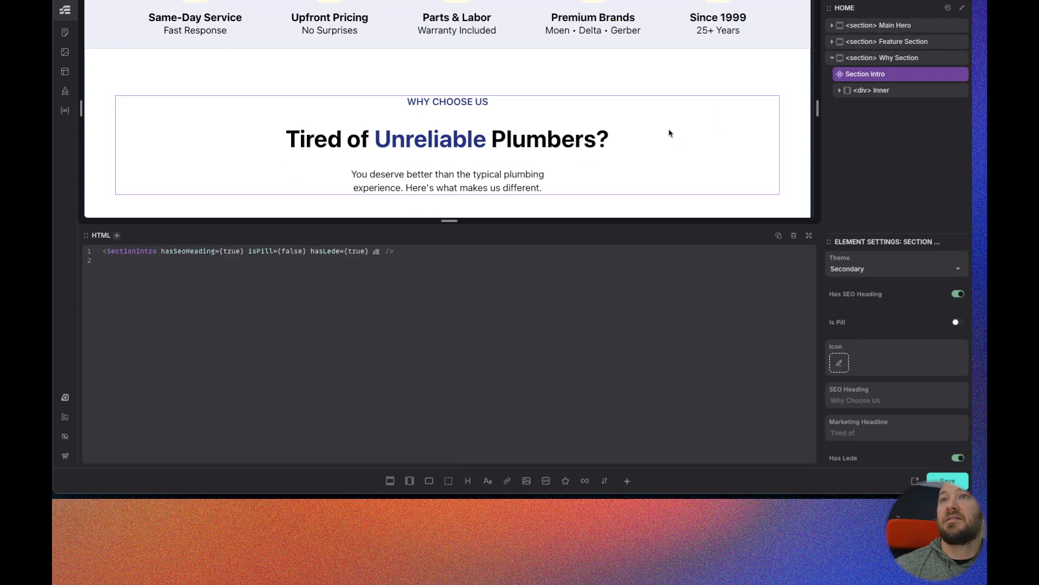
{"action": "left_click", "coordinate": [847, 369]}
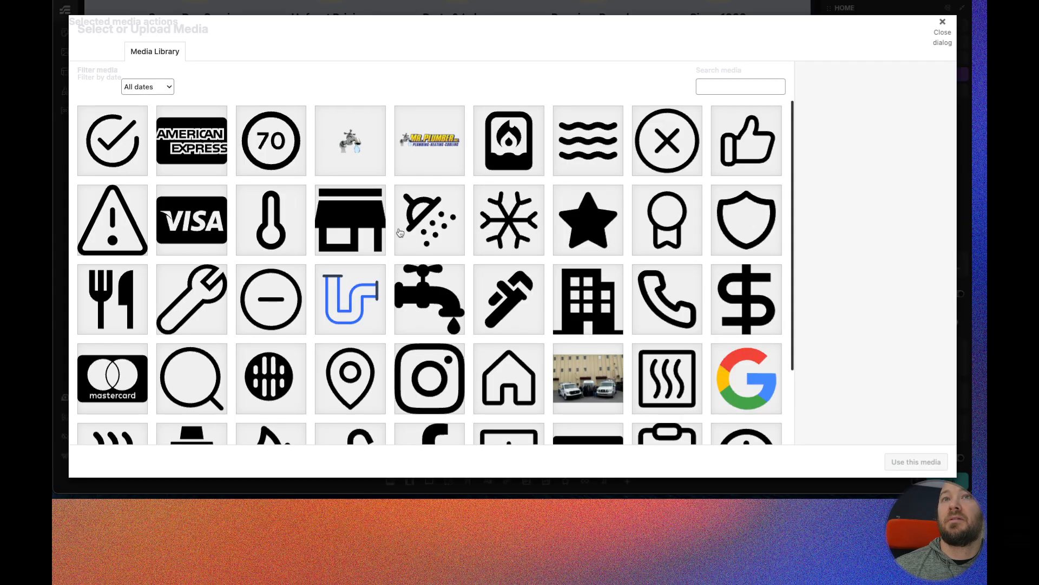
{"action": "scroll", "coordinate": [528, 226], "scroll_direction": "down", "scroll_amount": 3}
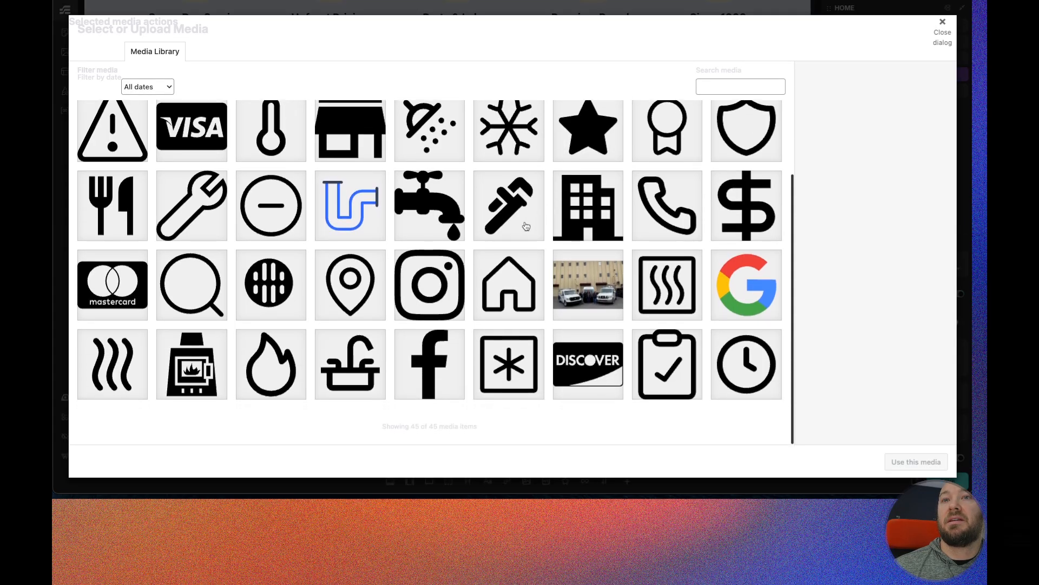
{"action": "scroll", "coordinate": [292, 269], "scroll_direction": "up", "scroll_amount": 2}
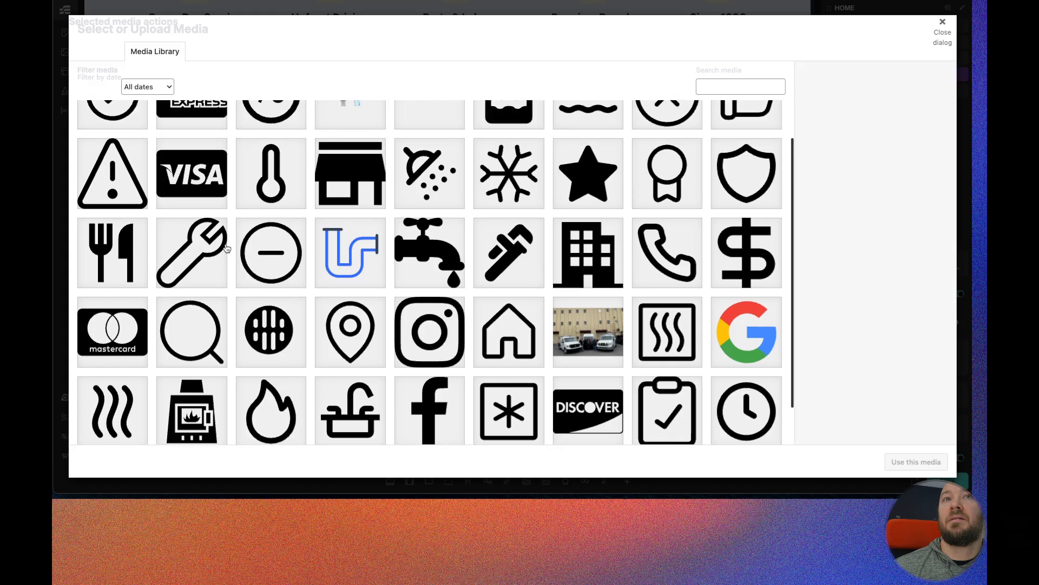
{"action": "left_click", "coordinate": [143, 195]}
{"action": "left_click", "coordinate": [903, 463]}
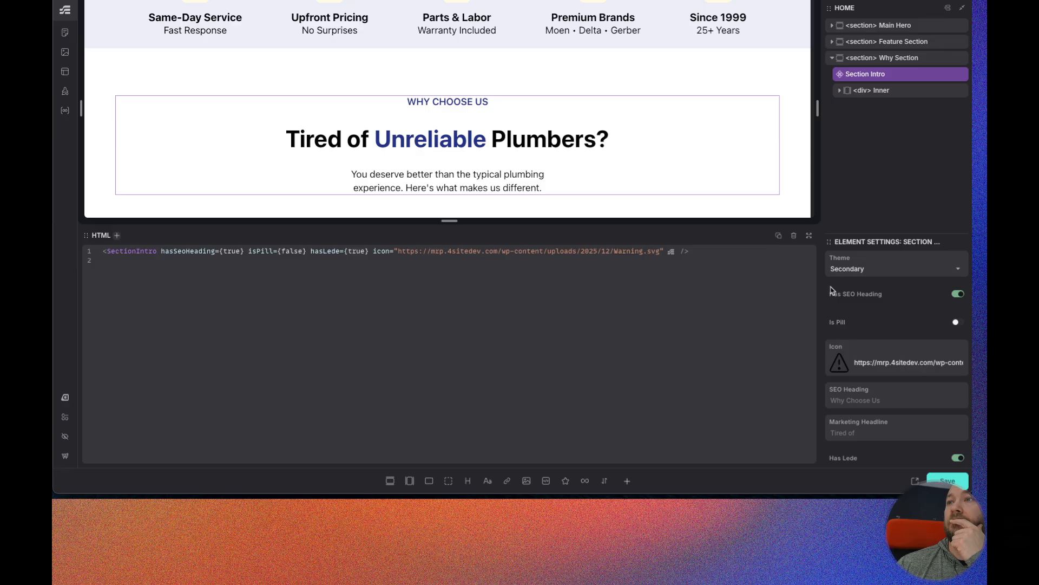
- Turn on Is Pill for the Section Intro instance to check the chosen icon in the preview
{"action": "scroll", "coordinate": [869, 331], "scroll_direction": "down", "scroll_amount": 2}
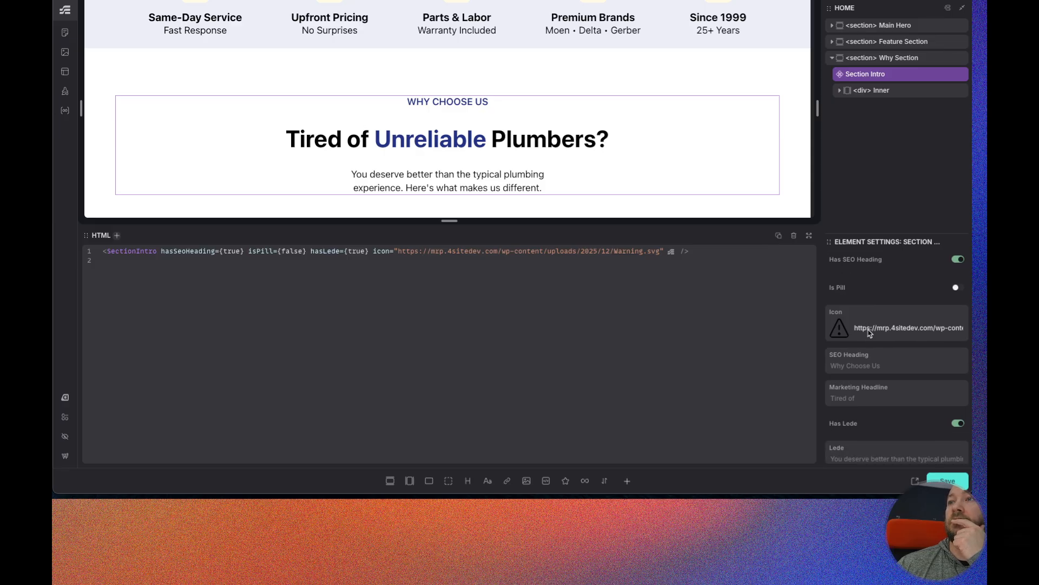
{"action": "scroll", "coordinate": [869, 332], "scroll_direction": "up", "scroll_amount": 2}
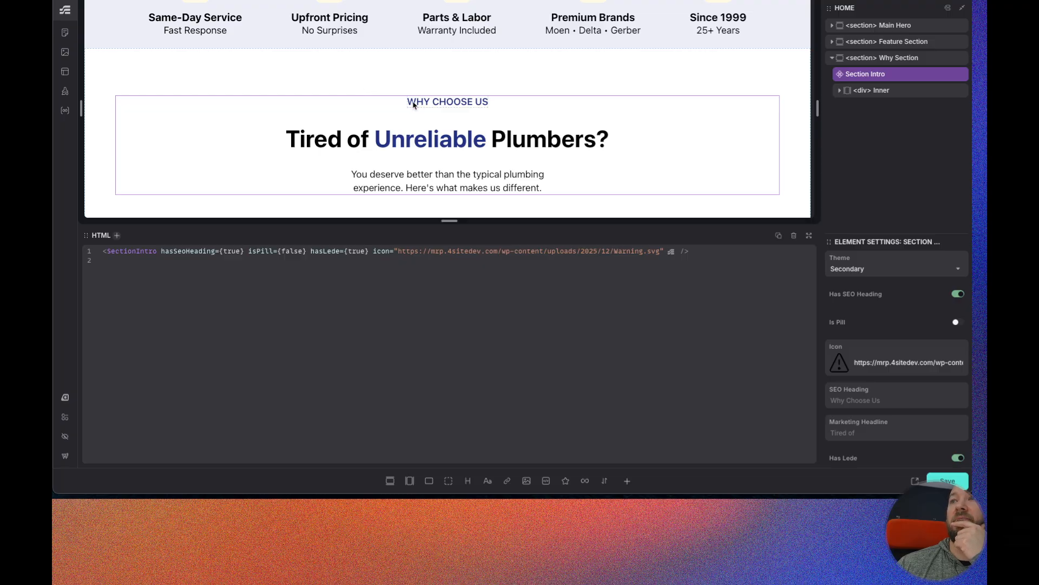
{"action": "left_click", "coordinate": [957, 323]}
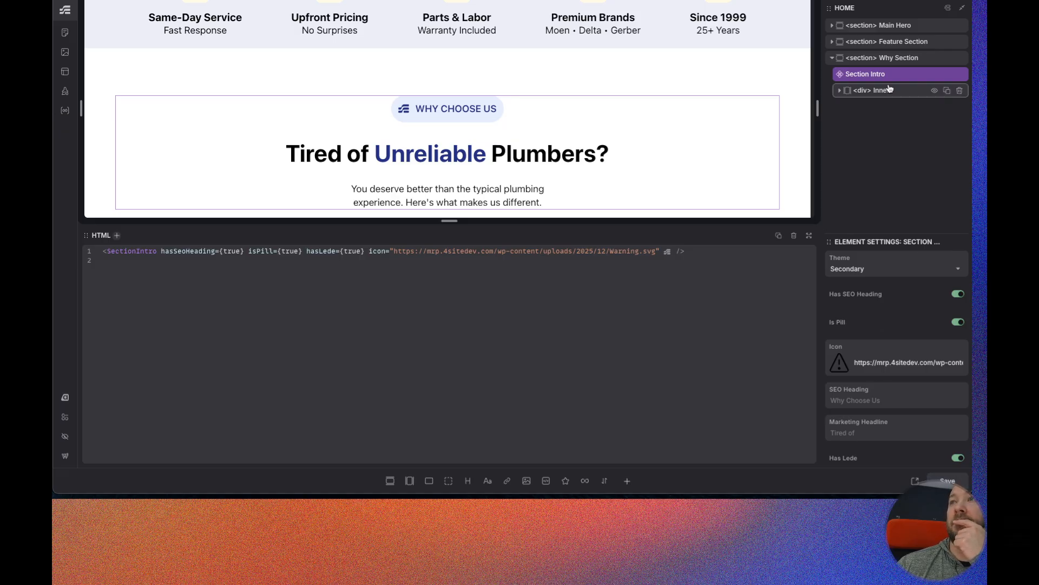
{"action": "scroll", "coordinate": [925, 319], "scroll_direction": "down", "scroll_amount": 1}
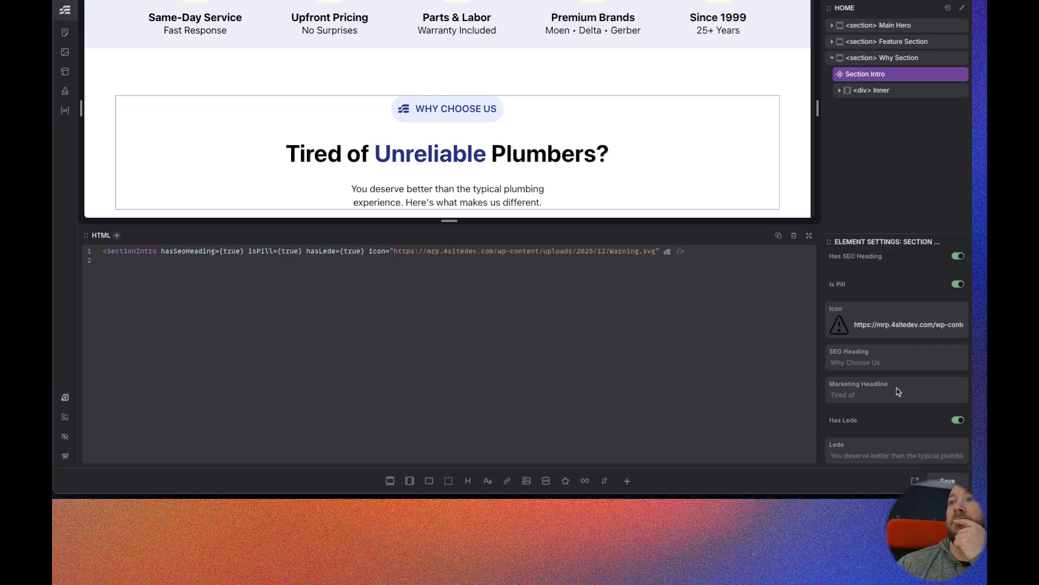
- Open the Section Intro component for editing and expand its first condition down to the contents of the Heading Wrapper
{"action": "scroll", "coordinate": [898, 391], "scroll_direction": "up", "scroll_amount": 1}
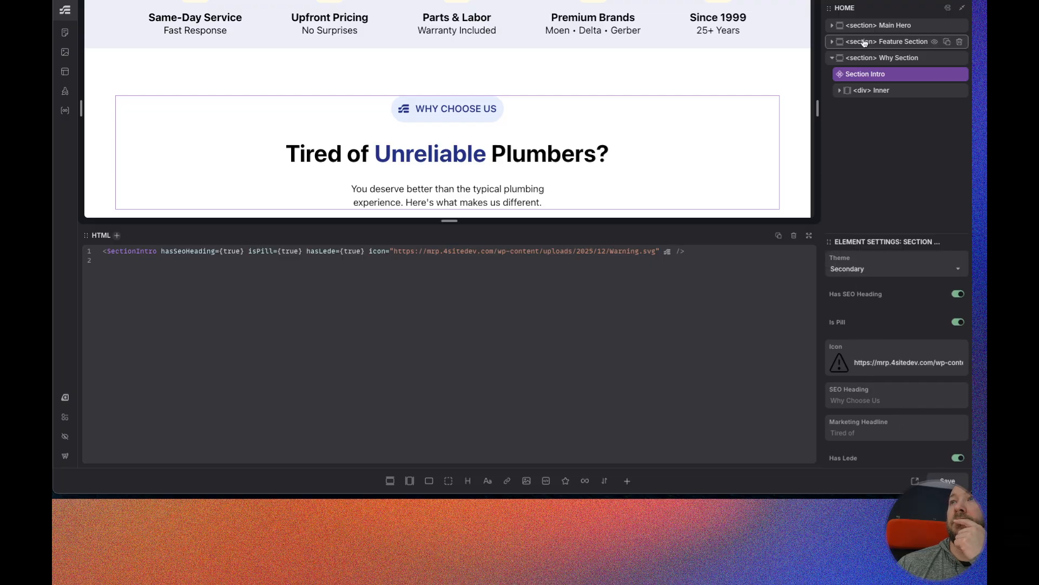
{"action": "right_click", "coordinate": [890, 77]}
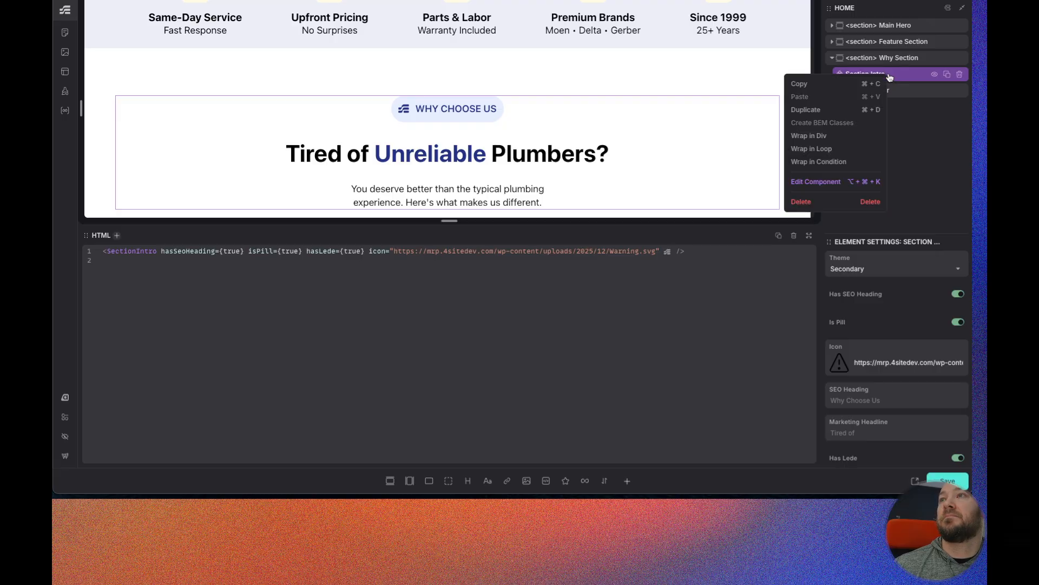
{"action": "left_click", "coordinate": [815, 182]}
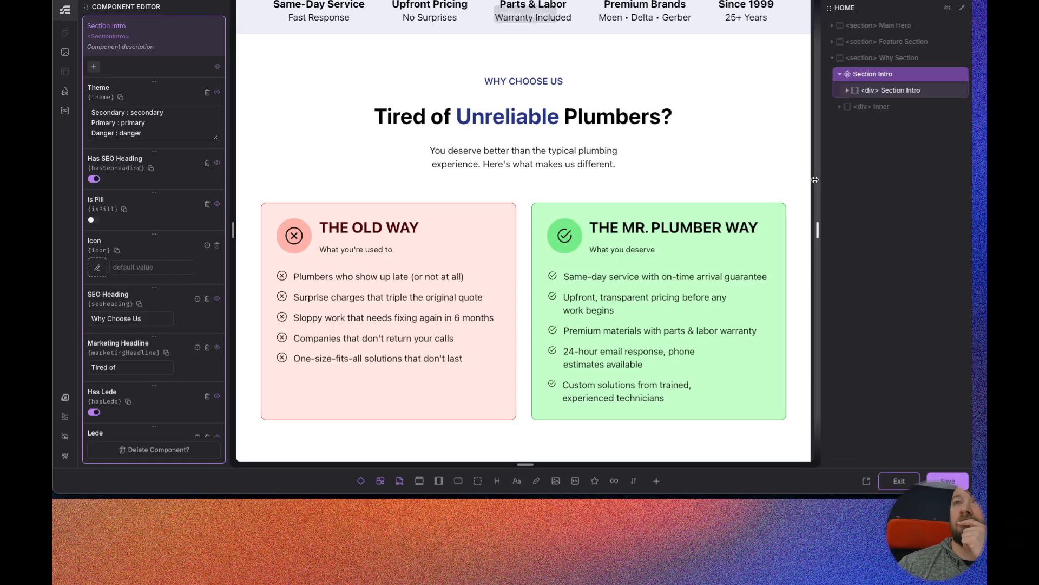
{"action": "left_click", "coordinate": [889, 92]}
{"action": "left_click", "coordinate": [854, 107]}
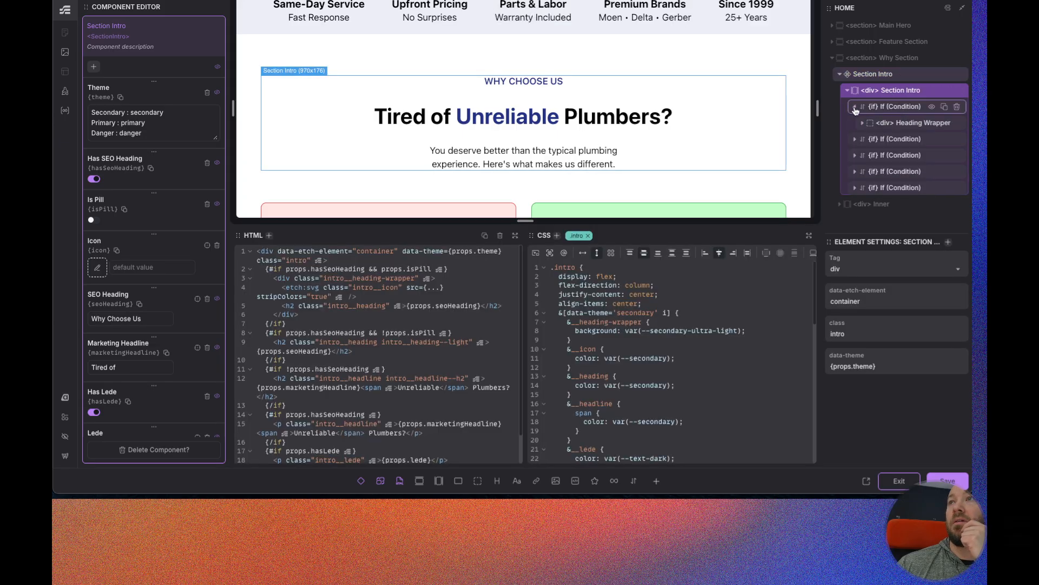
{"action": "left_click", "coordinate": [863, 123]}
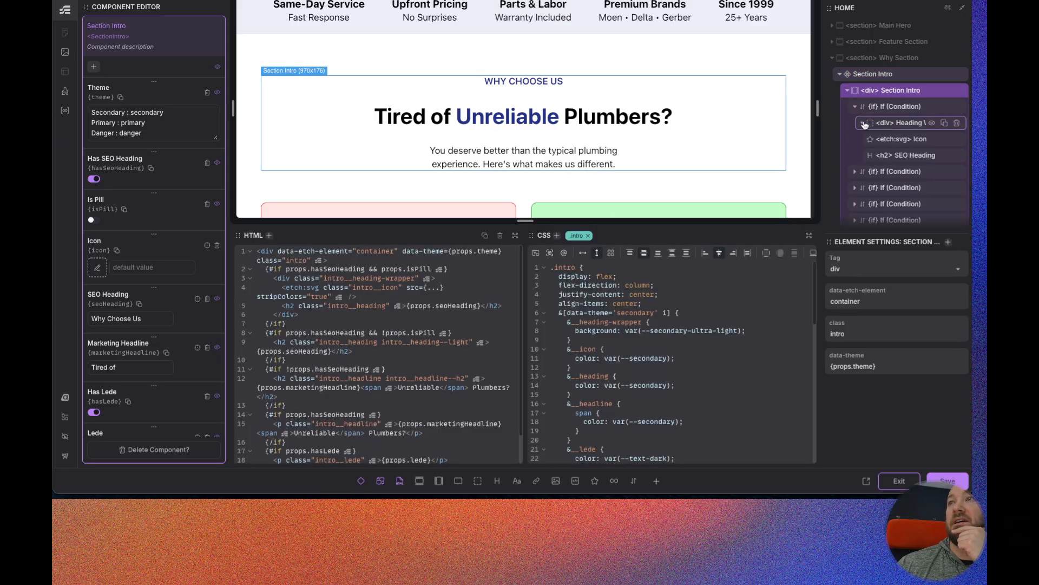
- Correct the src of the Icon element in the Heading Wrapper to {props.icon}, save, and exit component editing
{"action": "left_click", "coordinate": [914, 141]}
{"action": "left_click", "coordinate": [860, 367]}
{"action": "key", "text": "BackSpace"}
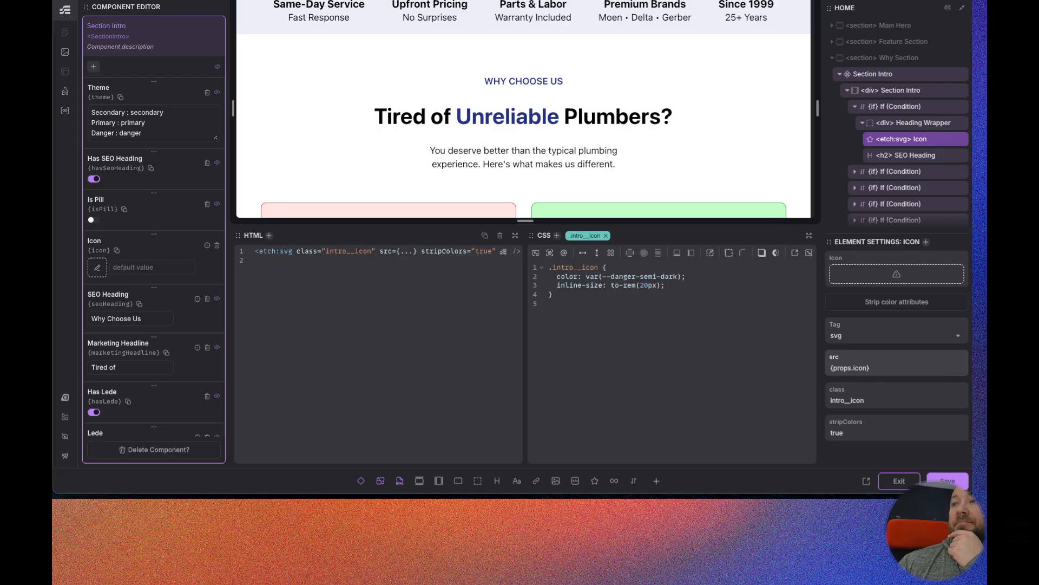
{"action": "key", "text": "super+s"}
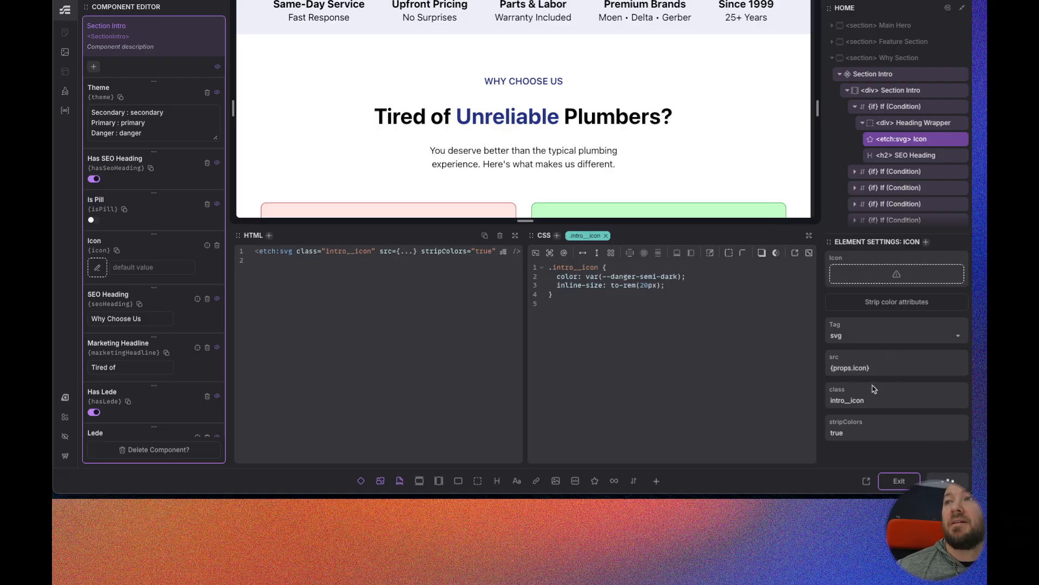
{"action": "left_click", "coordinate": [899, 482]}
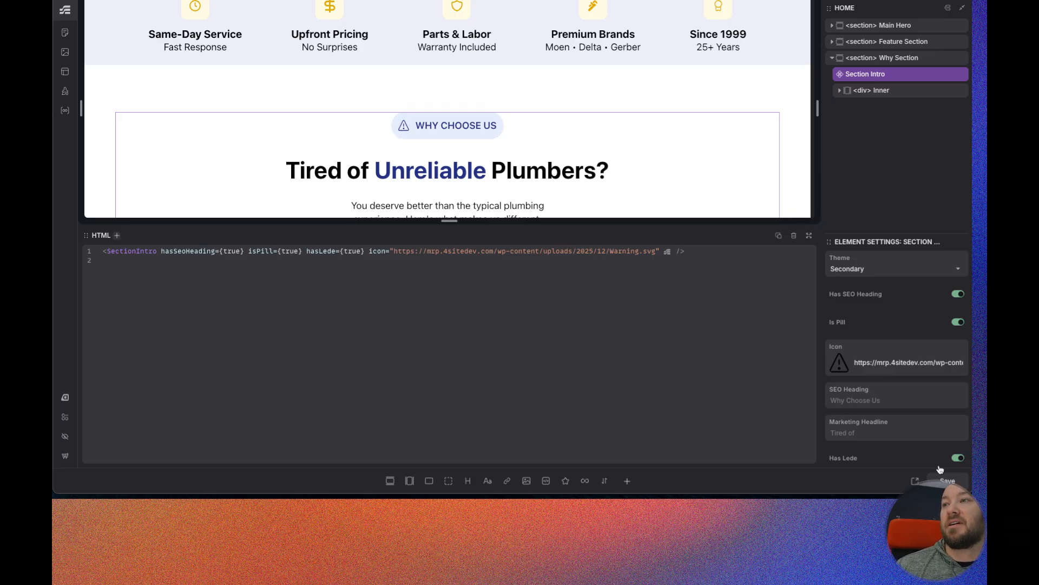
- Test Has SEO Heading and Is Pill on the Section Intro instance by switching each off and back on
{"action": "left_click", "coordinate": [960, 297]}
{"action": "left_click", "coordinate": [960, 298]}
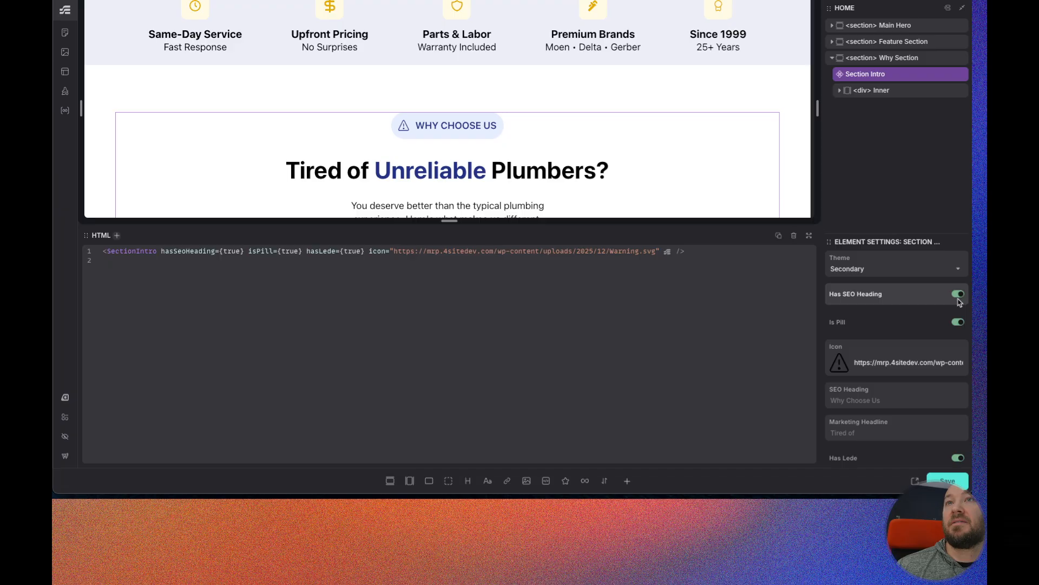
{"action": "left_click", "coordinate": [957, 322]}
{"action": "left_click", "coordinate": [957, 322]}
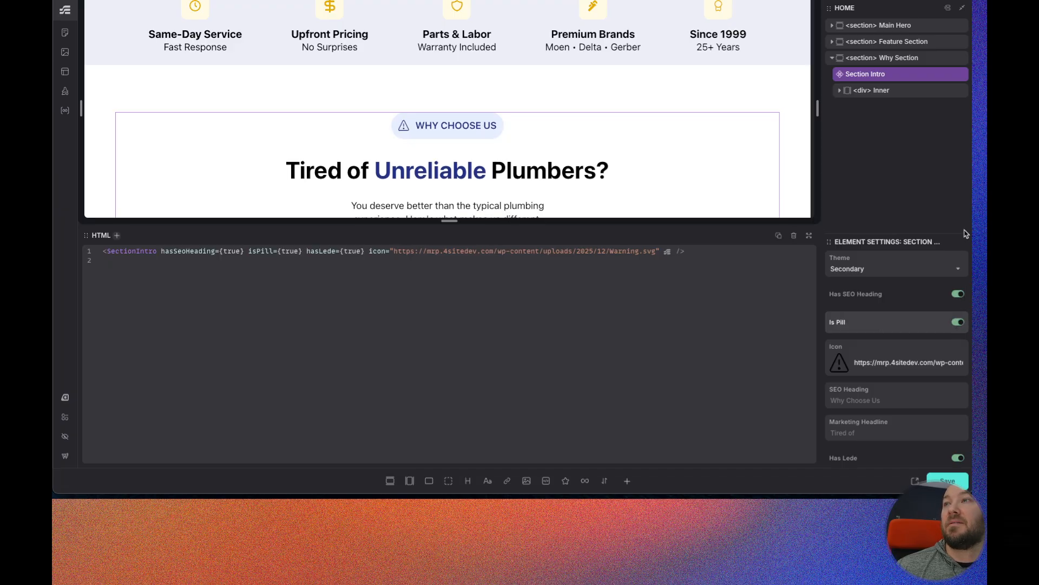
{"action": "scroll", "coordinate": [873, 380], "scroll_direction": "down", "scroll_amount": 1}
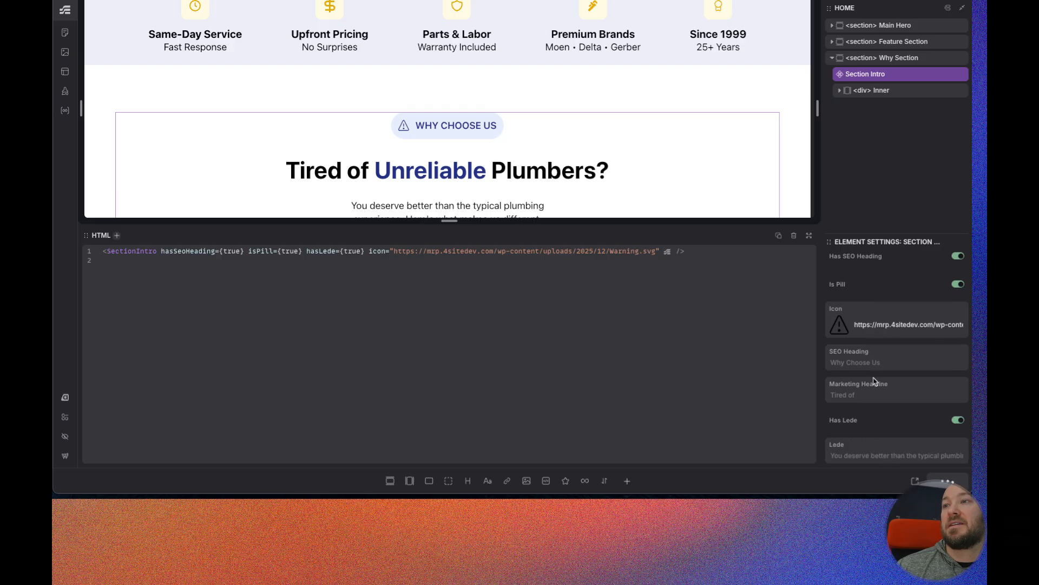
{"action": "scroll", "coordinate": [897, 313], "scroll_direction": "up", "scroll_amount": 1}
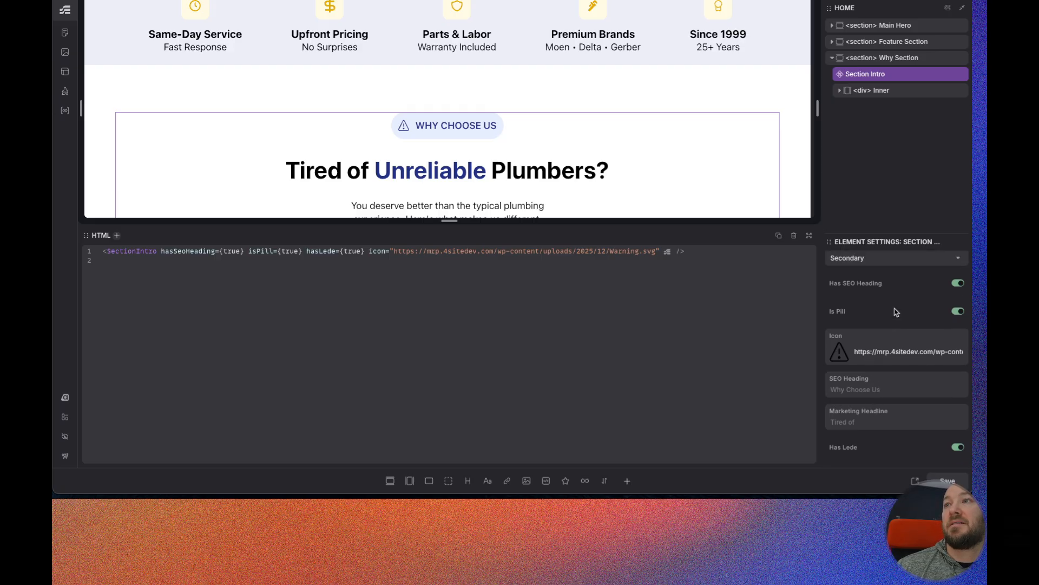
- Try the Primary theme on the Section Intro instance, set the theme to Danger, and compare it with the Figma design
{"action": "left_click", "coordinate": [957, 269]}
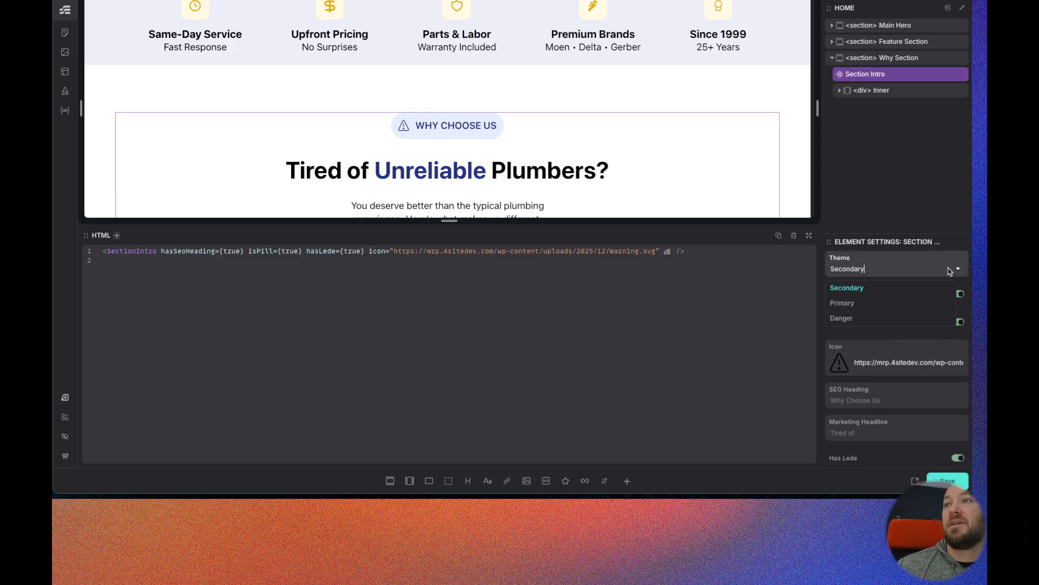
{"action": "left_click", "coordinate": [842, 303]}
{"action": "scroll", "coordinate": [367, 133], "scroll_direction": "down", "scroll_amount": 1}
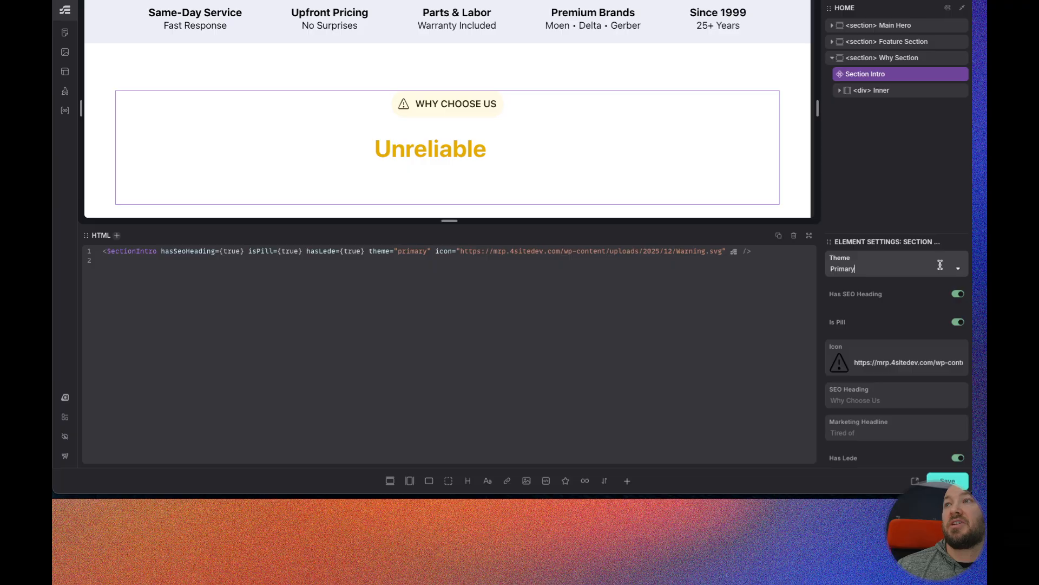
{"action": "left_click", "coordinate": [958, 269]}
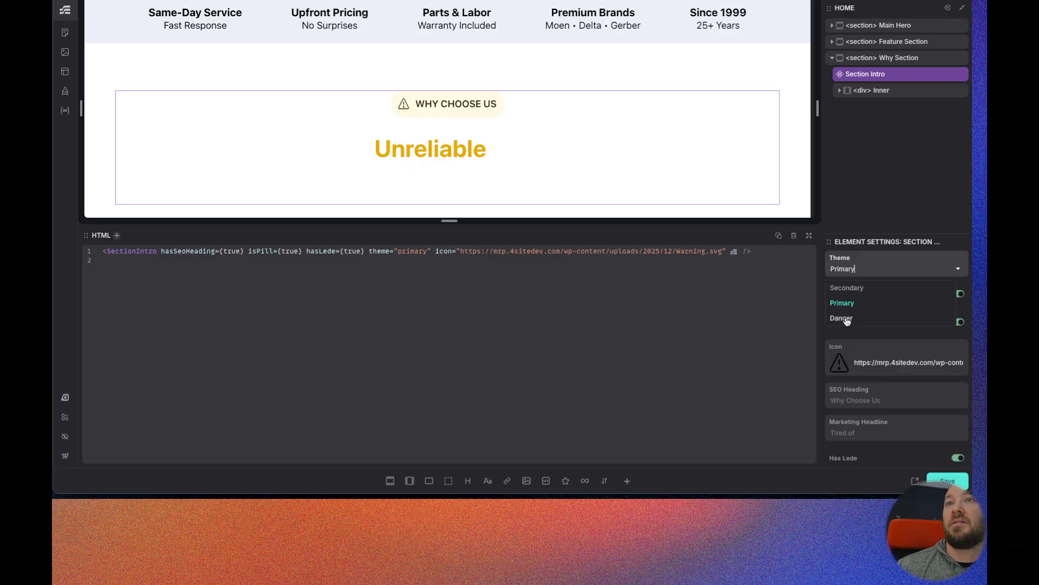
{"action": "left_click", "coordinate": [842, 318]}
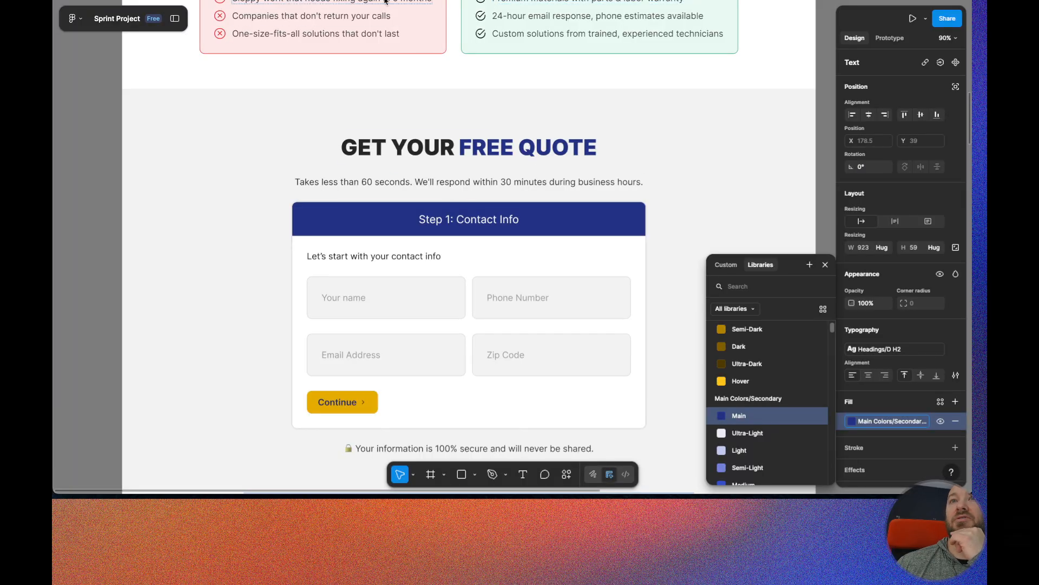
{"action": "scroll", "coordinate": [428, 157], "scroll_direction": "up", "scroll_amount": 5}
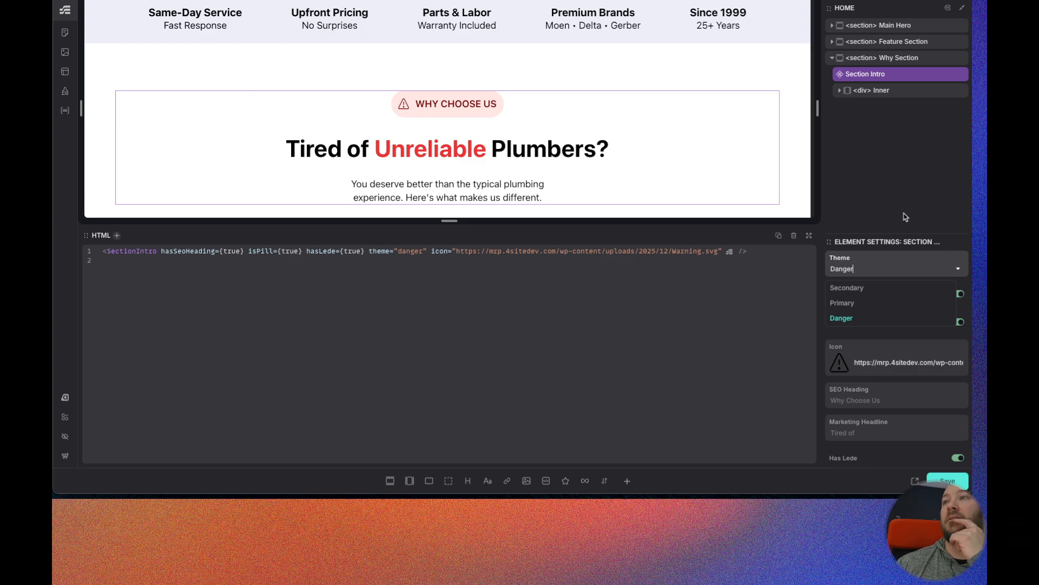
{"action": "left_click", "coordinate": [909, 221]}
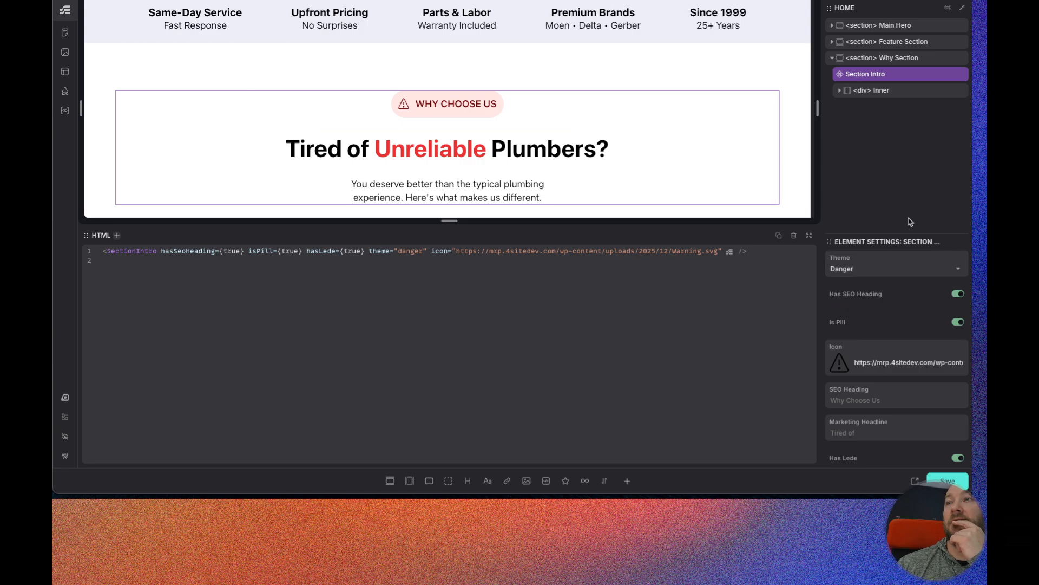
- Set the Marketing Headline of the Section Intro instance to "Tired of <span>Unreliable</span> Plumbers?" and save the page
{"action": "scroll", "coordinate": [899, 361], "scroll_direction": "down", "scroll_amount": 1}
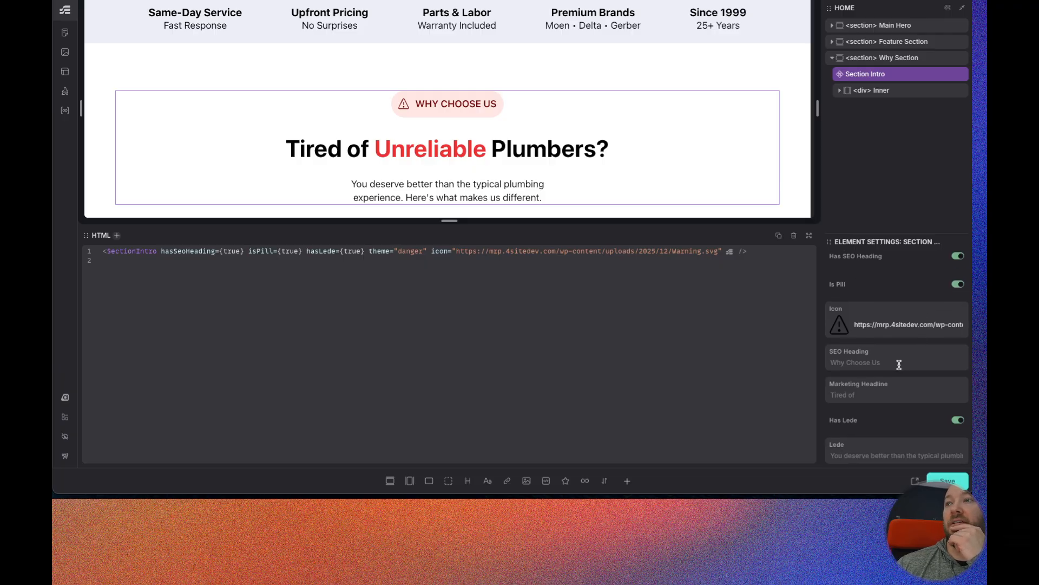
{"action": "left_click", "coordinate": [865, 398]}
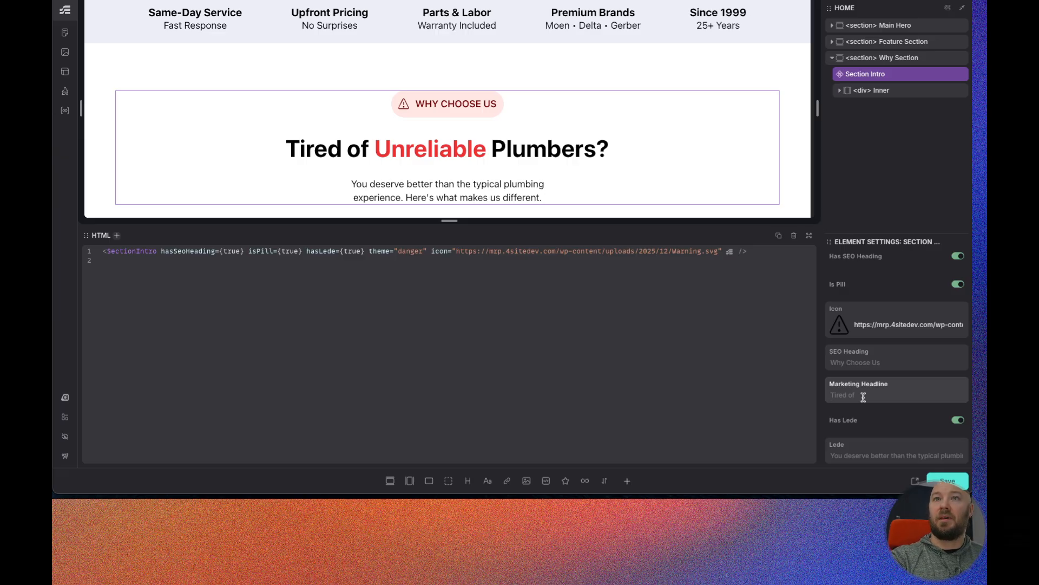
{"action": "type", "text": "Tired of"}
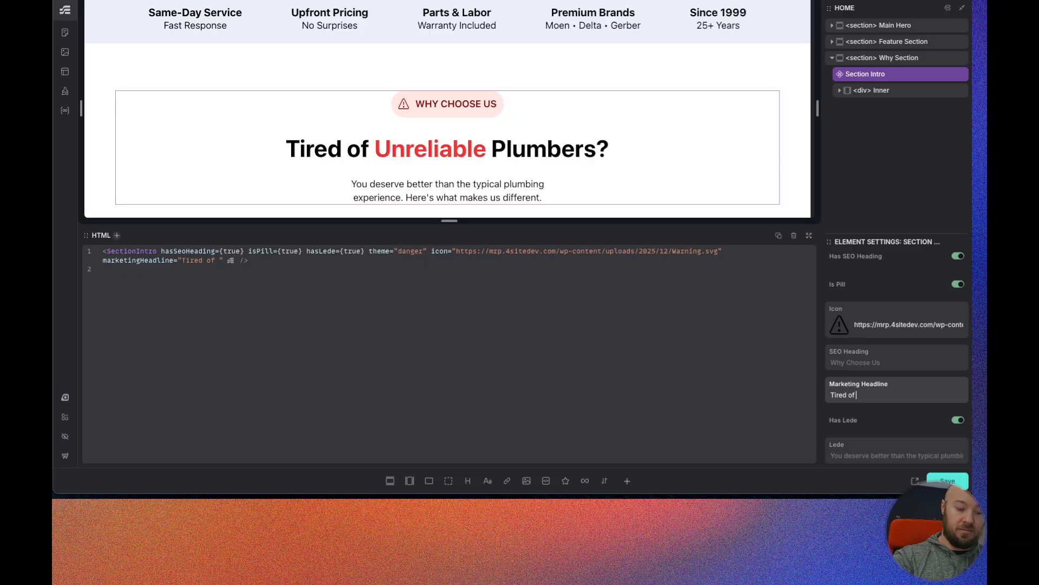
{"action": "type", "text": "span"}
{"action": "key", "text": "BackSpace"}
{"action": "key", "text": "BackSpace"}
{"action": "key", "text": "BackSpace"}
{"action": "key", "text": "BackSpace"}
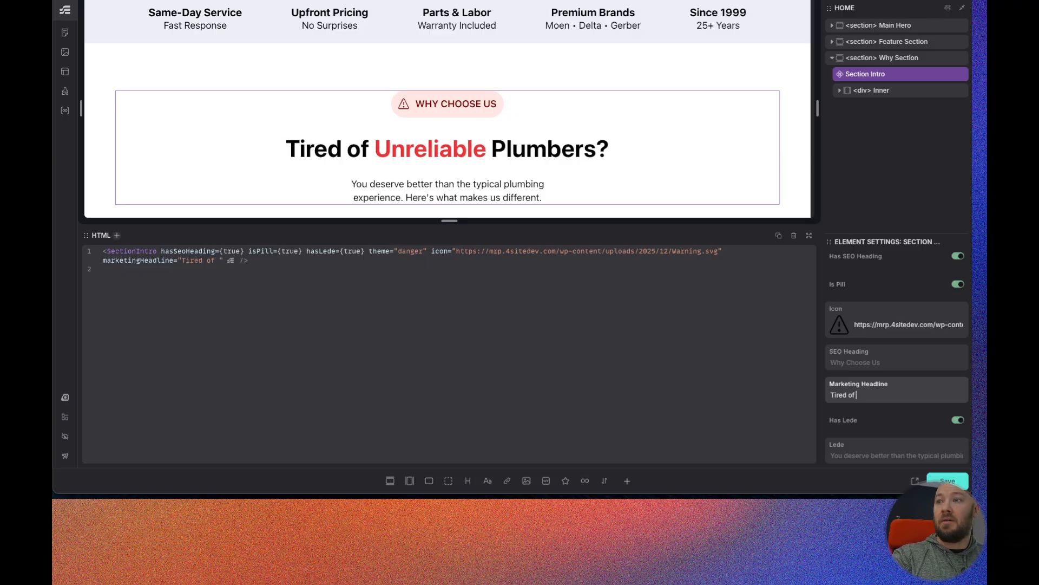
{"action": "type", "text": "<>span"}
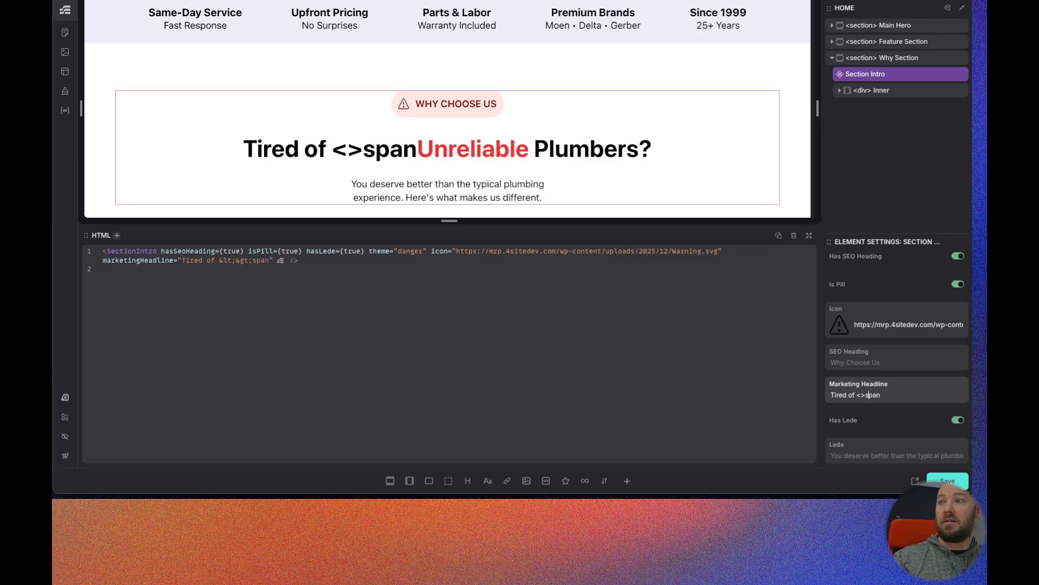
{"action": "key", "text": "BackSpace"}
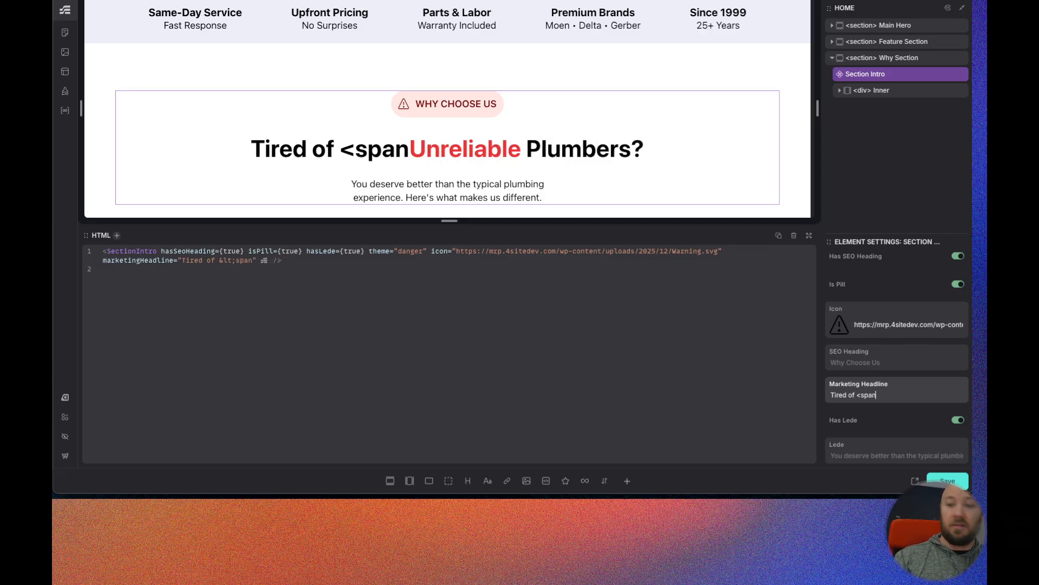
{"action": "type", "text": ">"}
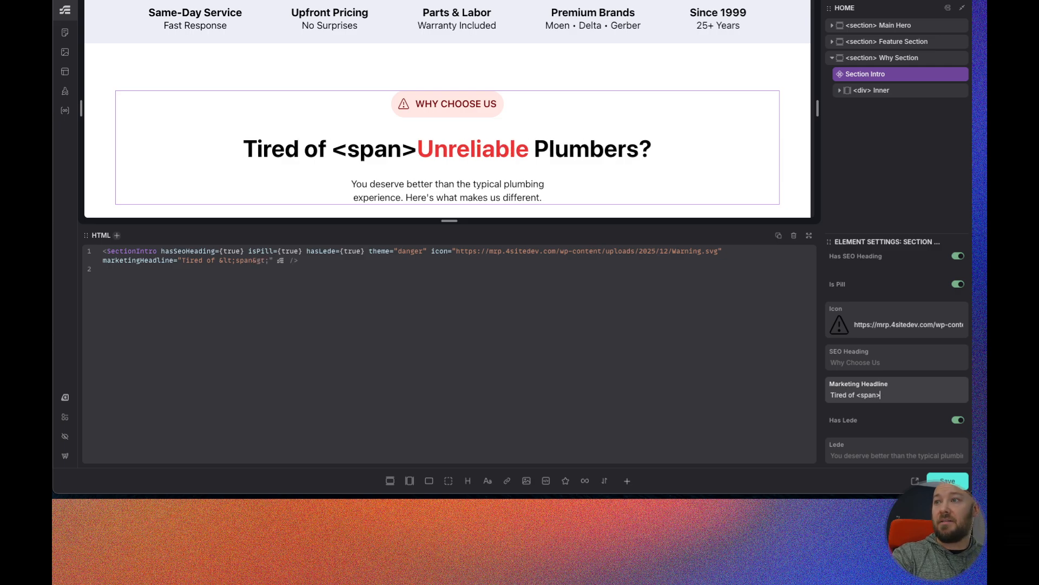
{"action": "type", "text": "Un"}
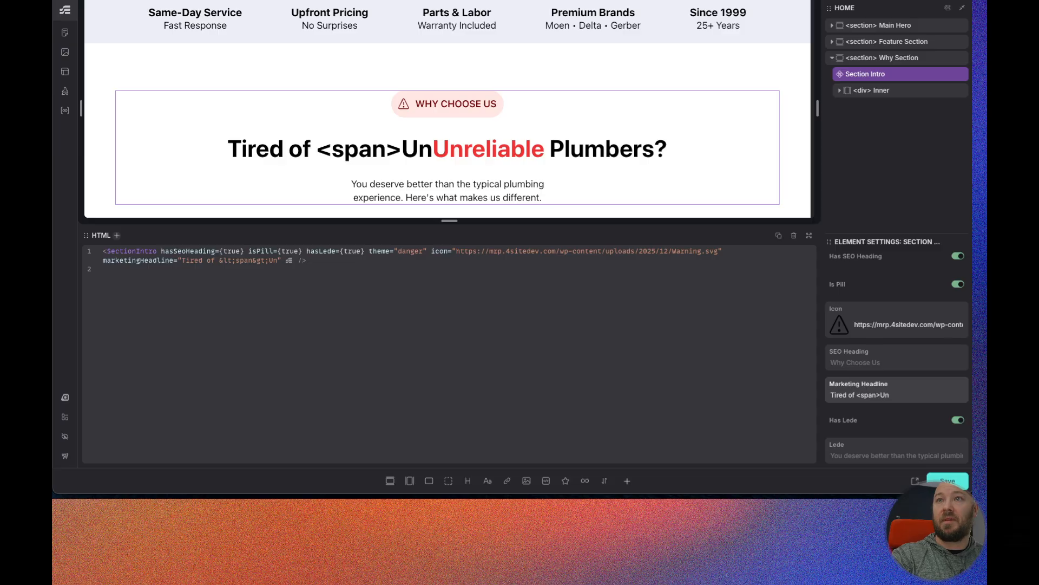
{"action": "type", "text": "reliable"}
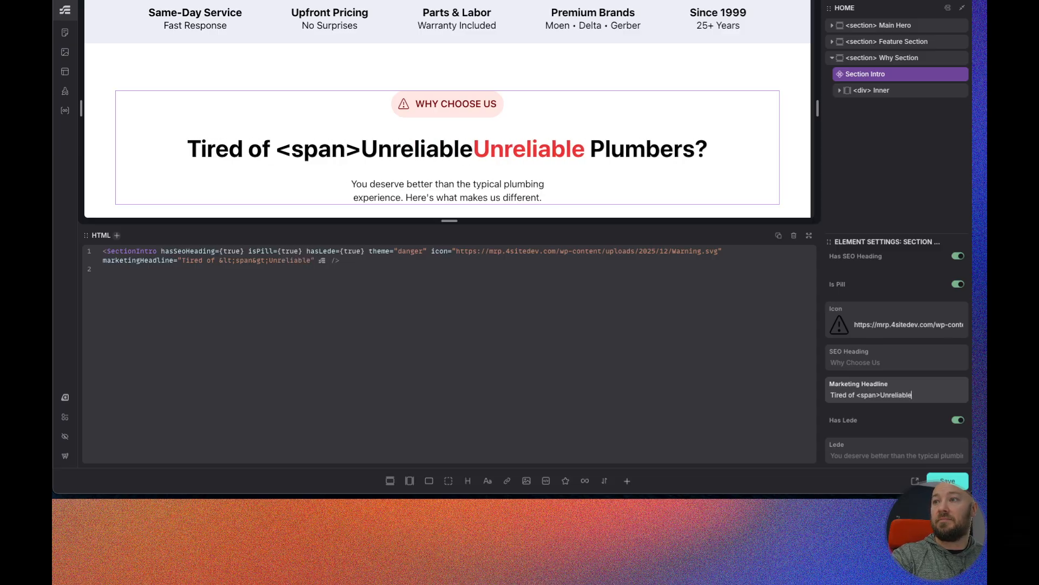
{"action": "type", "text": "</"}
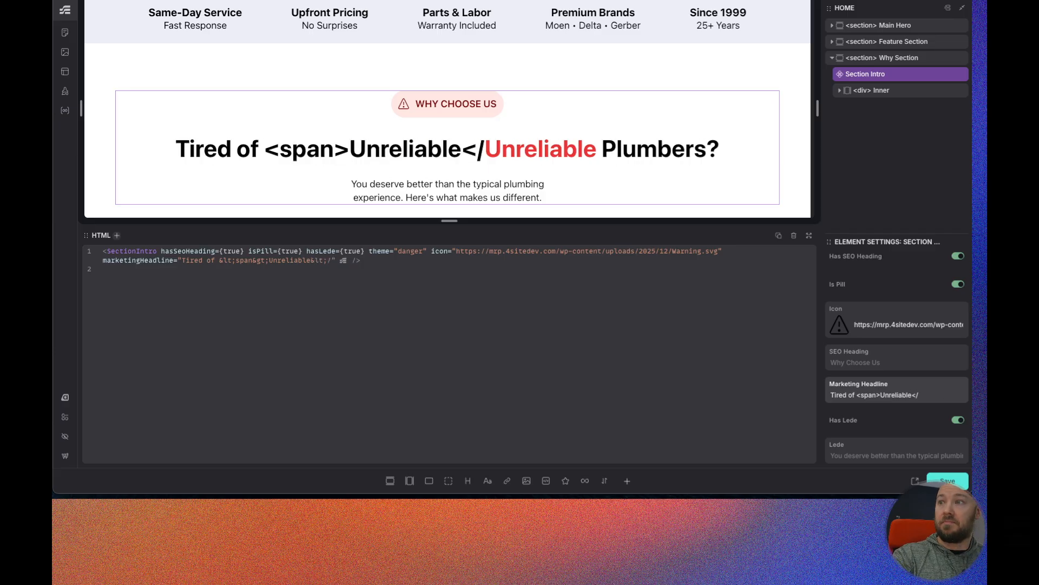
{"action": "type", "text": "span>"}
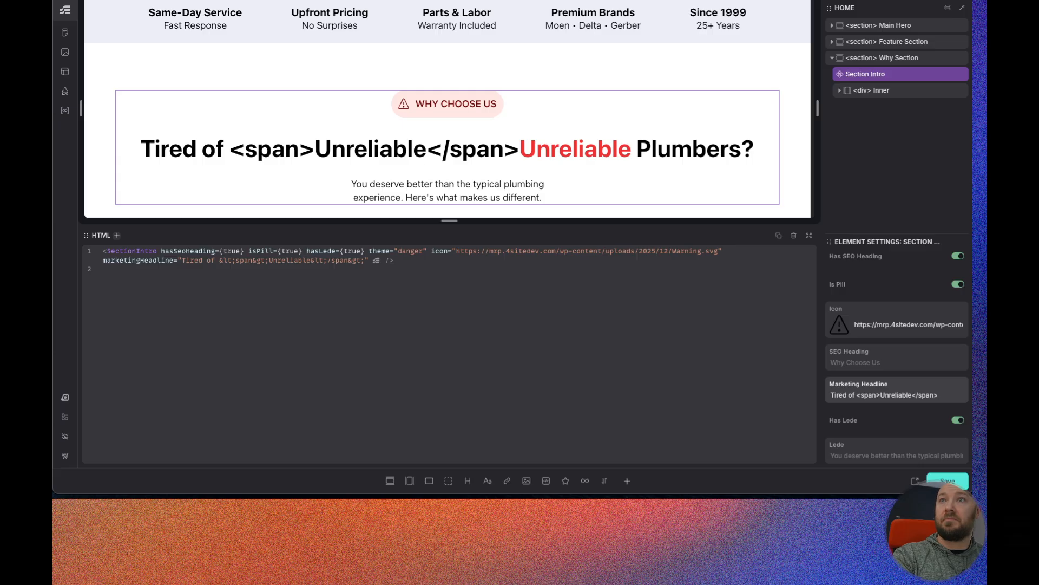
{"action": "type", "text": " Plumb"}
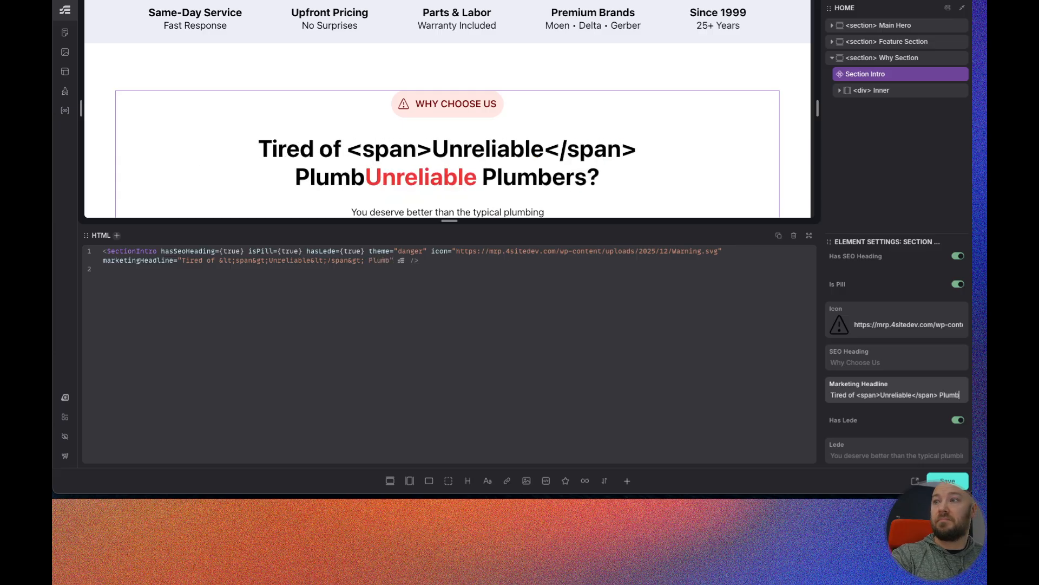
{"action": "type", "text": "ers?"}
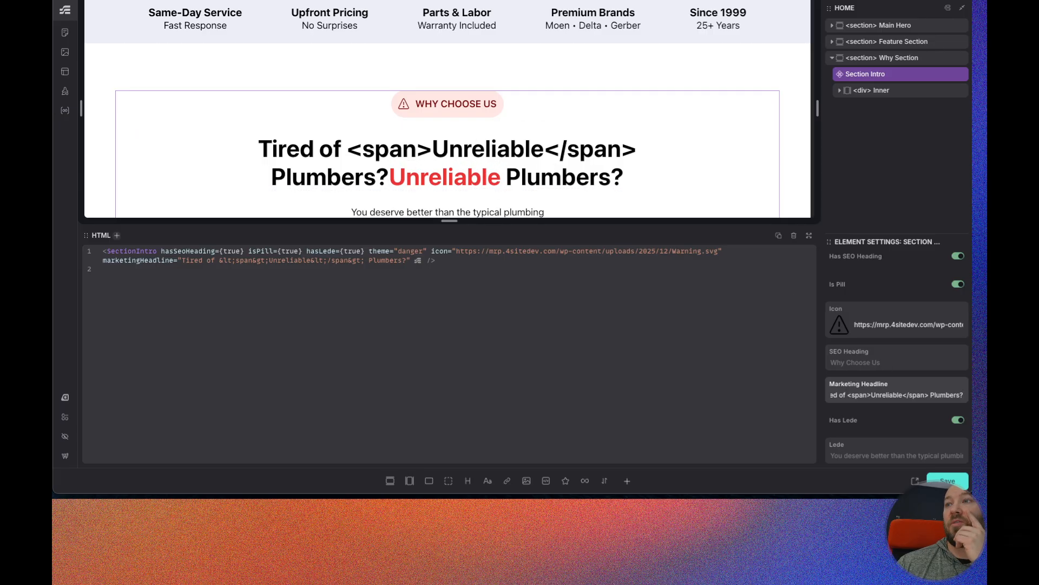
{"action": "key", "text": "super+s"}
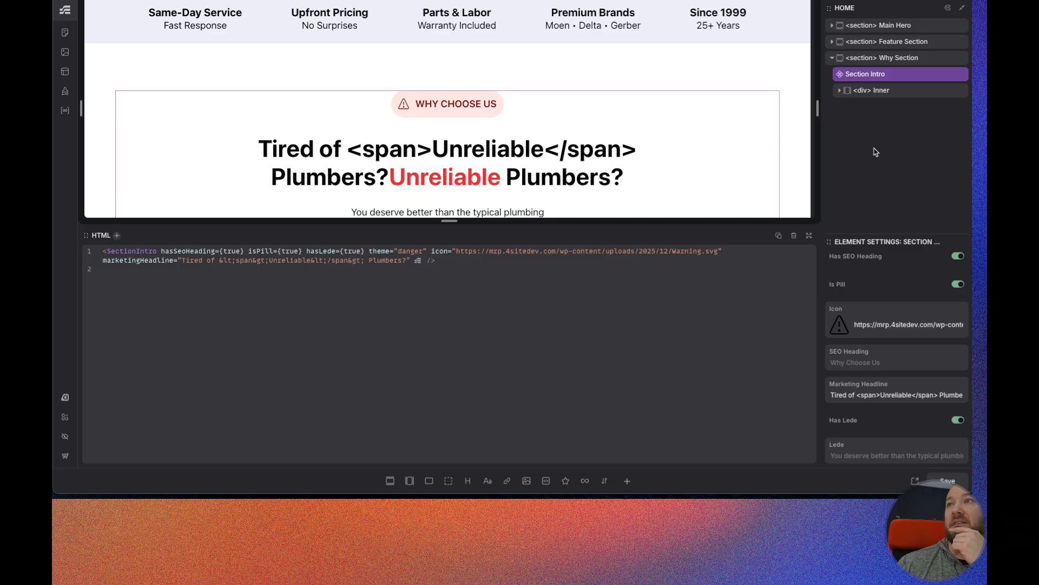
- Edit the Section Intro component and delete the span and the text after it from the h2 Marketing Headline
{"action": "right_click", "coordinate": [893, 77]}
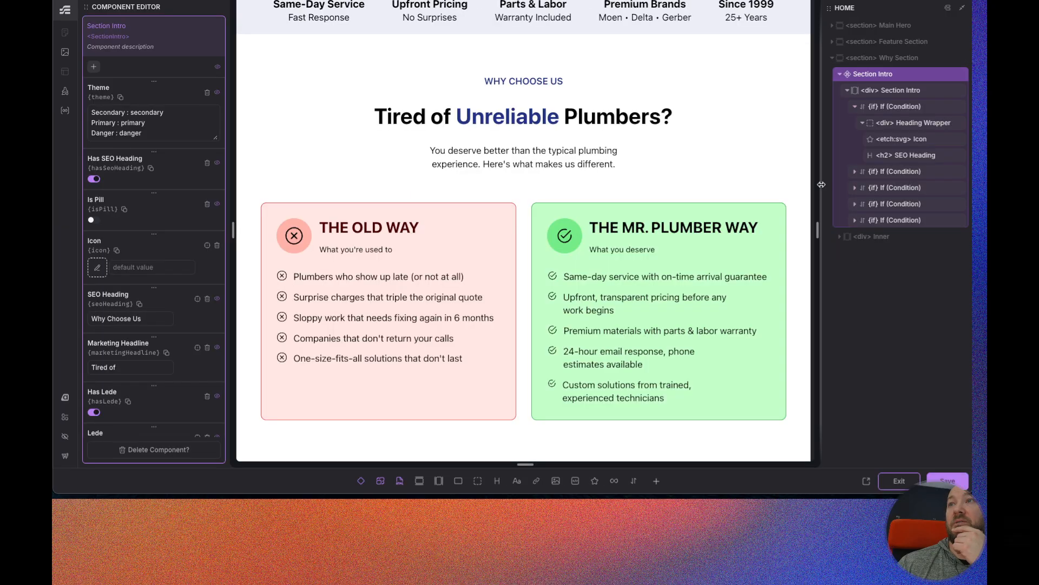
{"action": "left_click", "coordinate": [821, 184]}
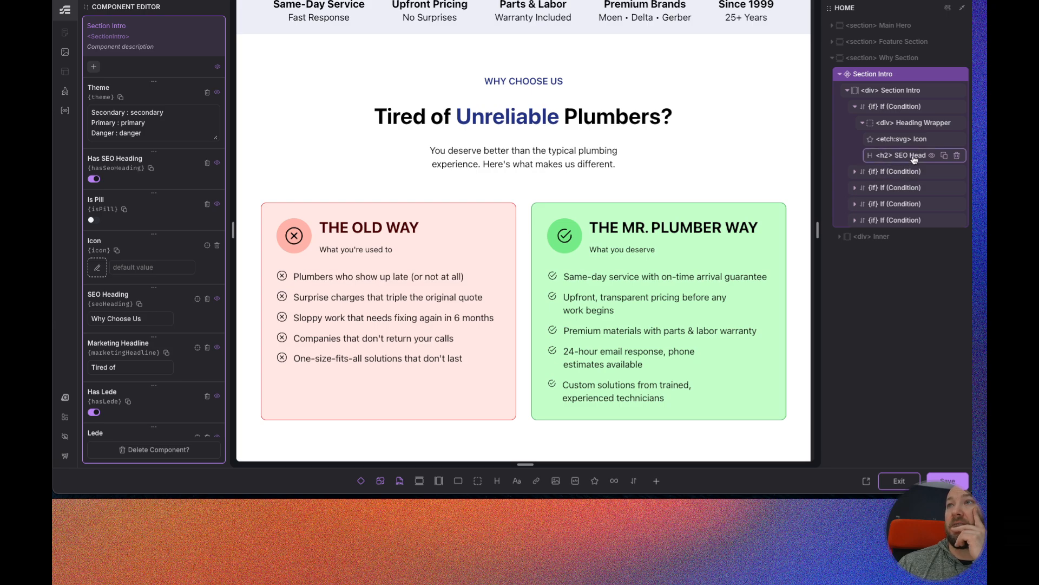
{"action": "left_click", "coordinate": [855, 171]}
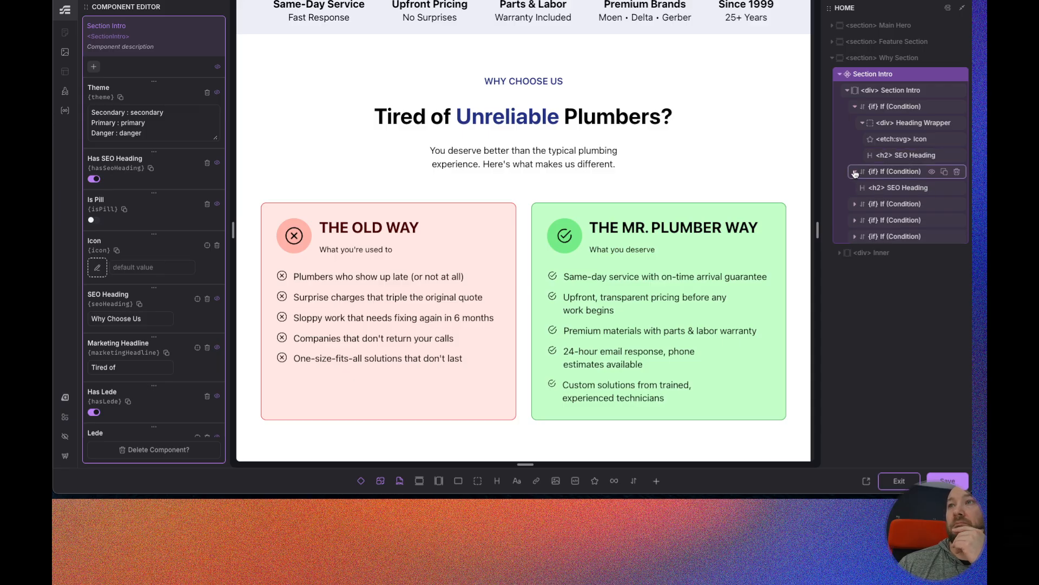
{"action": "left_click", "coordinate": [855, 205]}
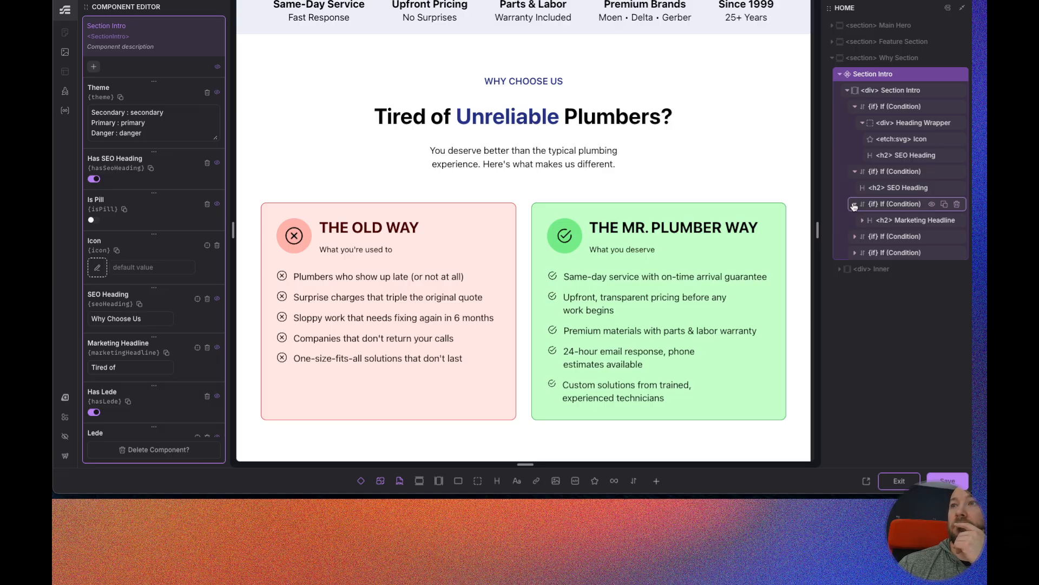
{"action": "left_click", "coordinate": [905, 221]}
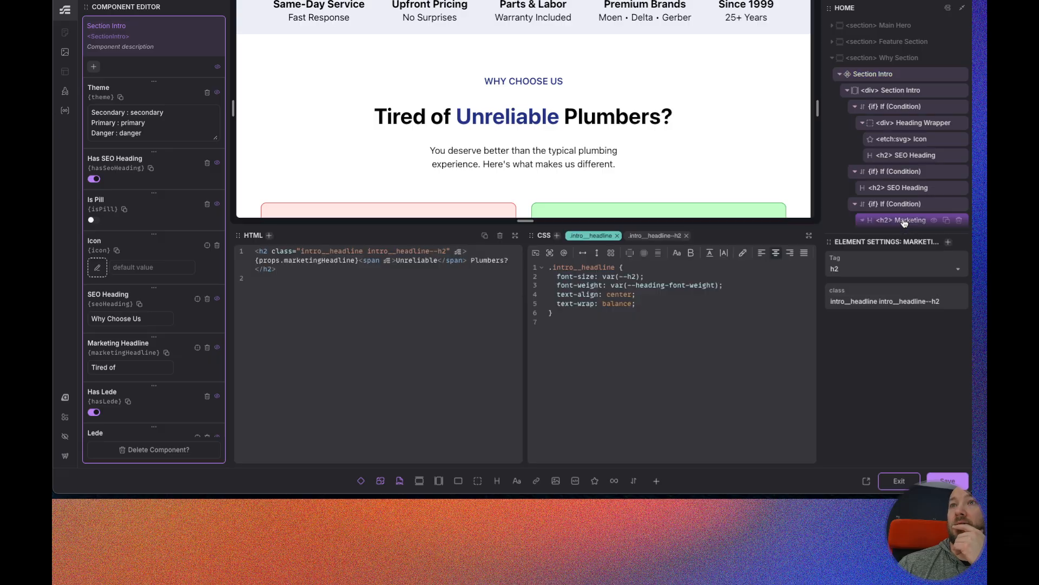
{"action": "scroll", "coordinate": [903, 217], "scroll_direction": "down", "scroll_amount": 3}
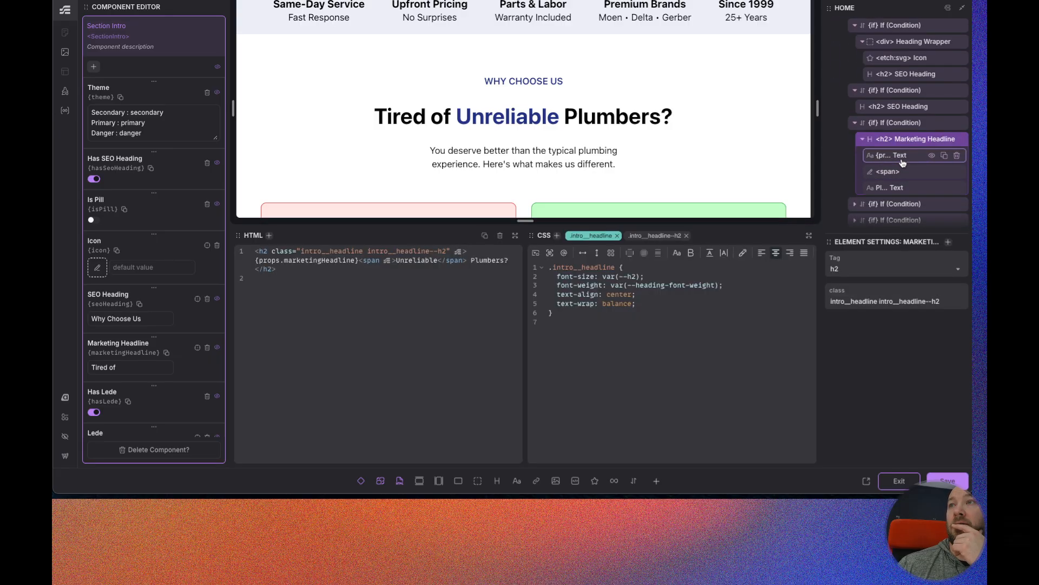
{"action": "scroll", "coordinate": [909, 136], "scroll_direction": "down", "scroll_amount": 1}
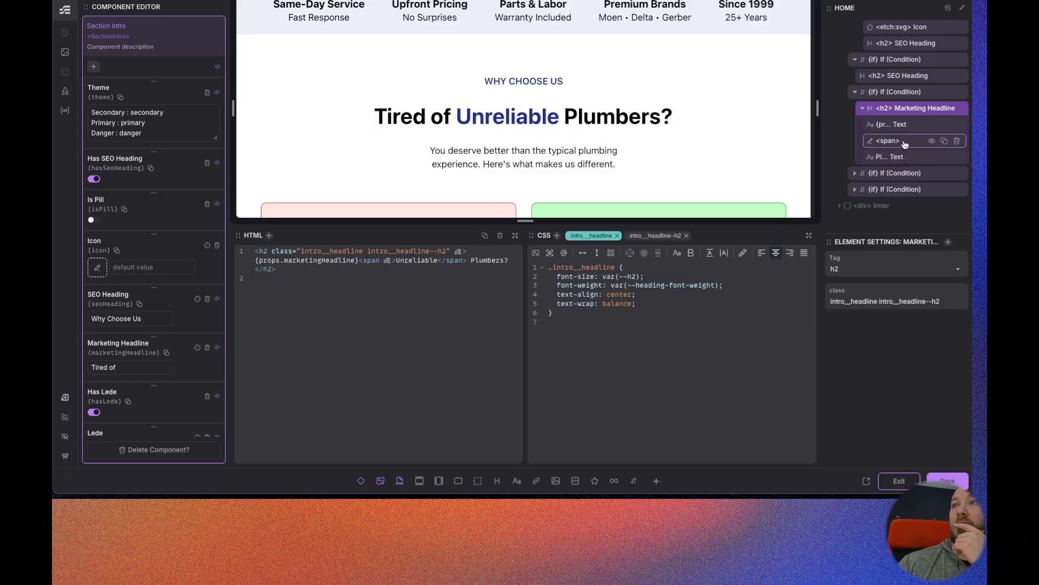
{"action": "left_click", "coordinate": [957, 157]}
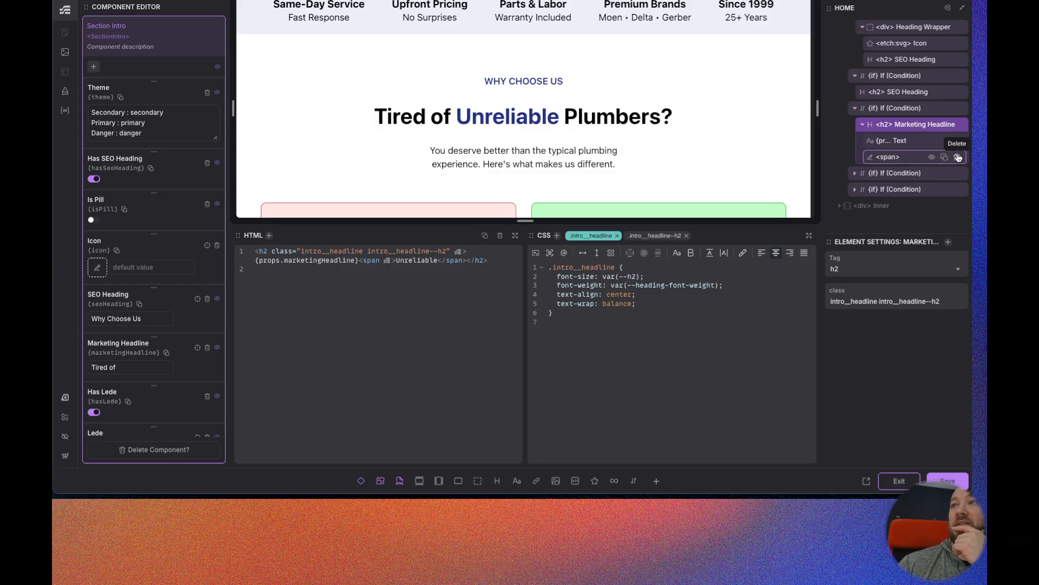
{"action": "left_click", "coordinate": [958, 157]}
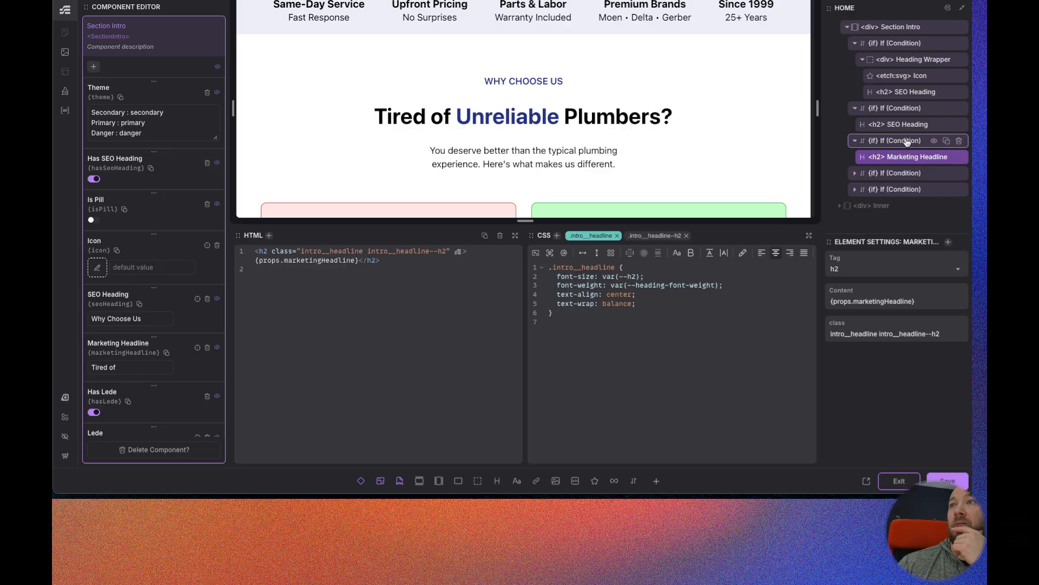
- Delete the span and the trailing text from the p Marketing Headline in the next condition, keeping only its props text
{"action": "left_click", "coordinate": [855, 172]}
{"action": "scroll", "coordinate": [864, 176], "scroll_direction": "down", "scroll_amount": 1}
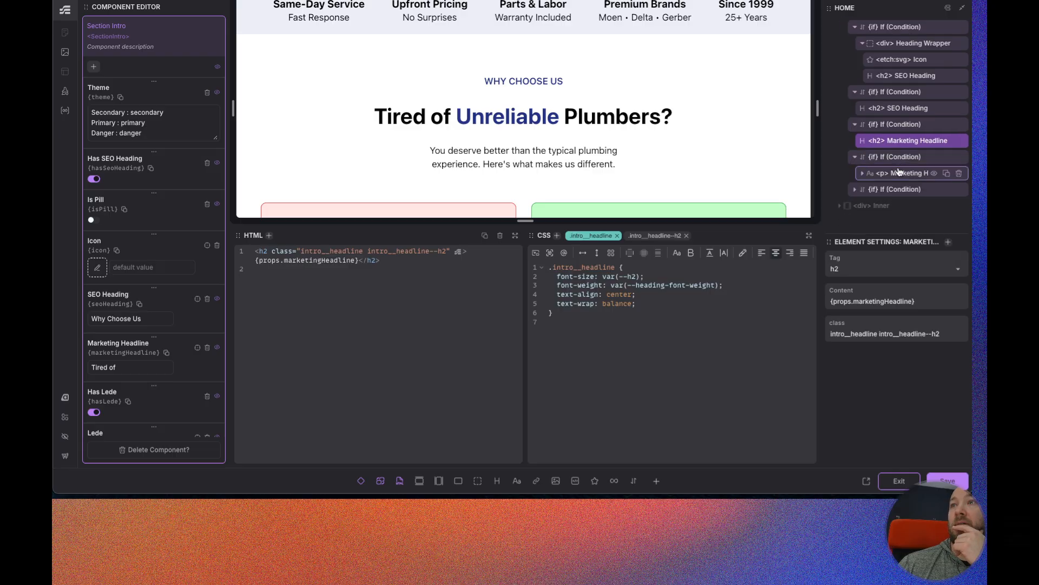
{"action": "left_click", "coordinate": [864, 176]}
{"action": "scroll", "coordinate": [893, 174], "scroll_direction": "down", "scroll_amount": 3}
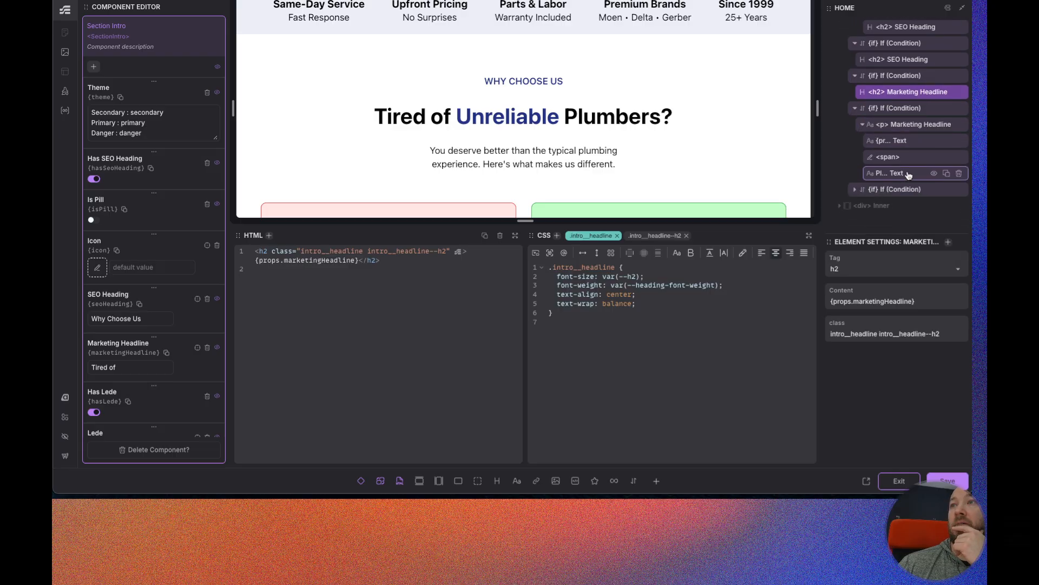
{"action": "left_click", "coordinate": [968, 173]}
{"action": "left_click", "coordinate": [959, 174]}
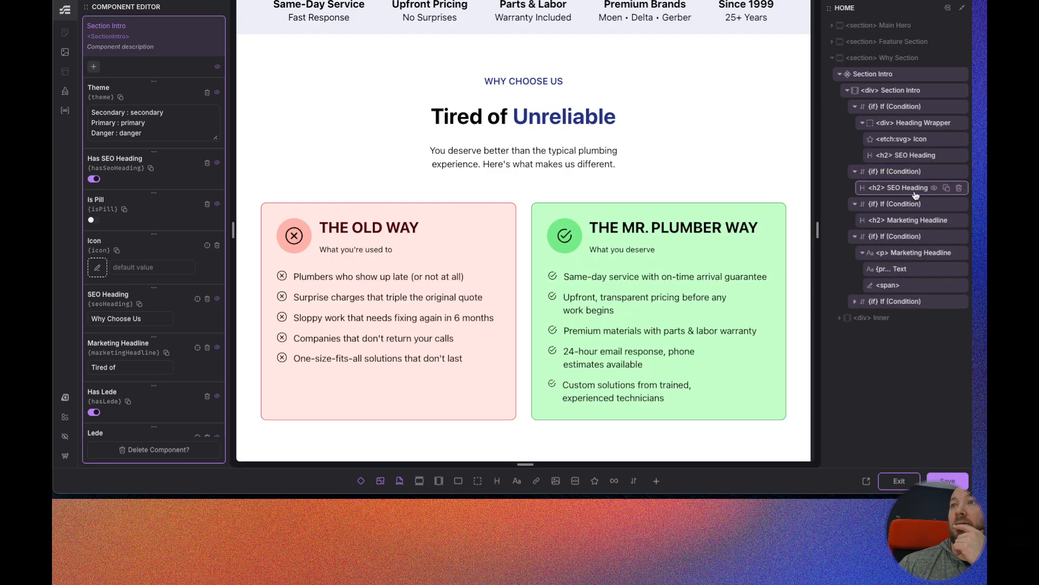
{"action": "left_click", "coordinate": [916, 269]}
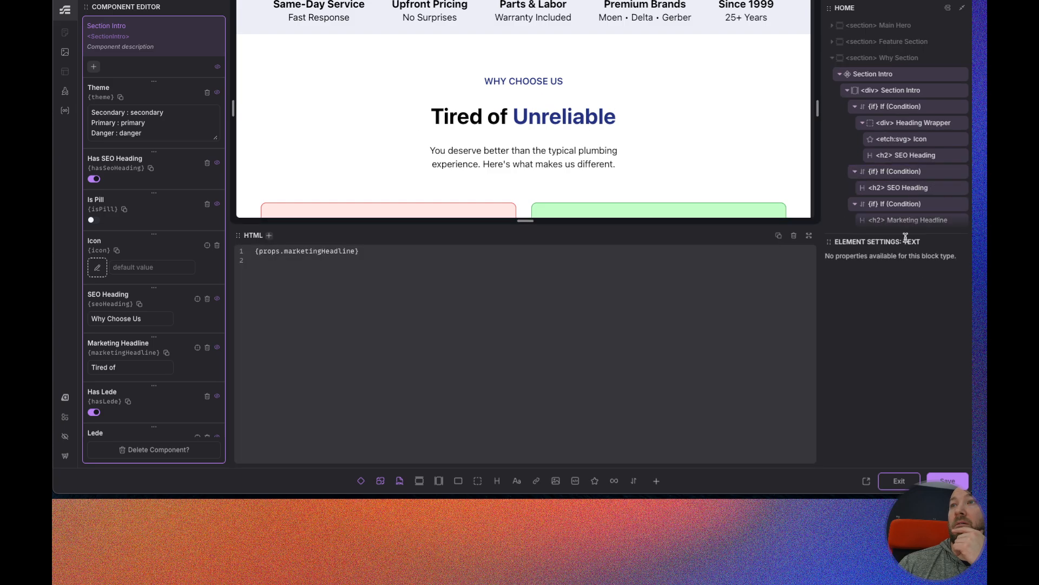
{"action": "scroll", "coordinate": [909, 212], "scroll_direction": "down", "scroll_amount": 3}
{"action": "left_click", "coordinate": [913, 175]}
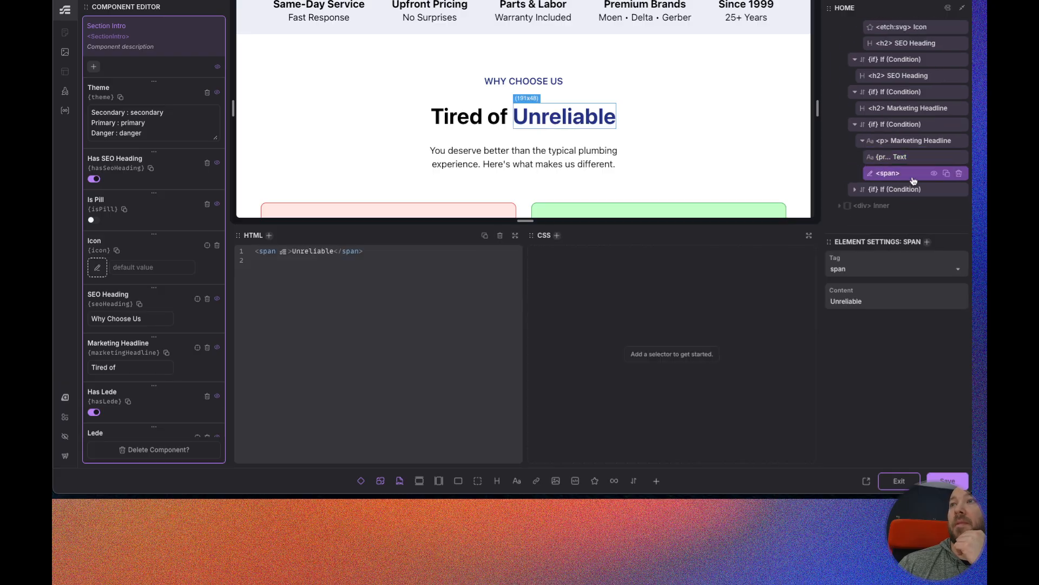
{"action": "left_click", "coordinate": [959, 172]}
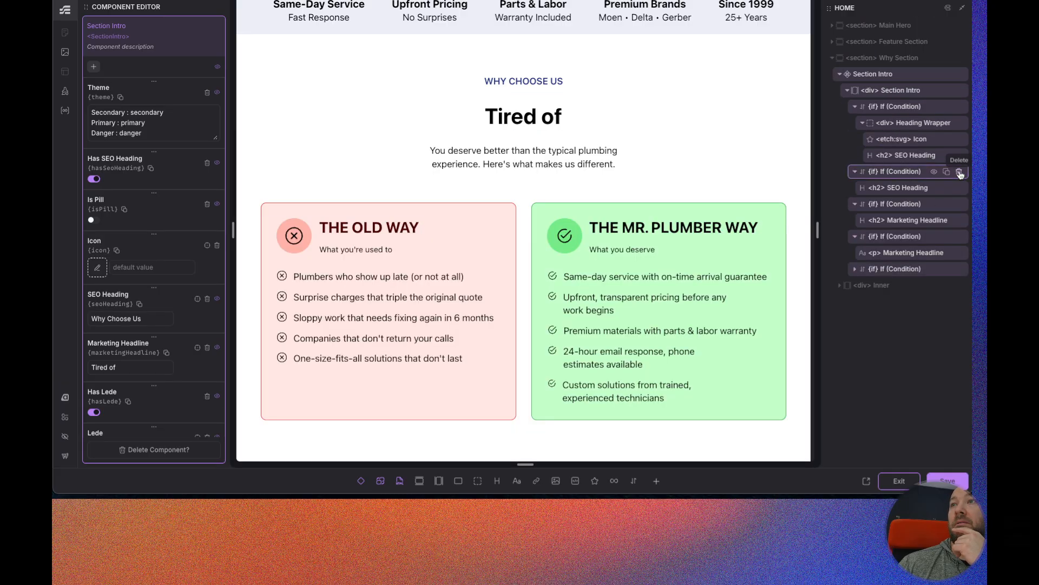
- Convert the p Marketing Headline's content to raw HTML and check the settings of its etch:html element
{"action": "left_click", "coordinate": [894, 253]}
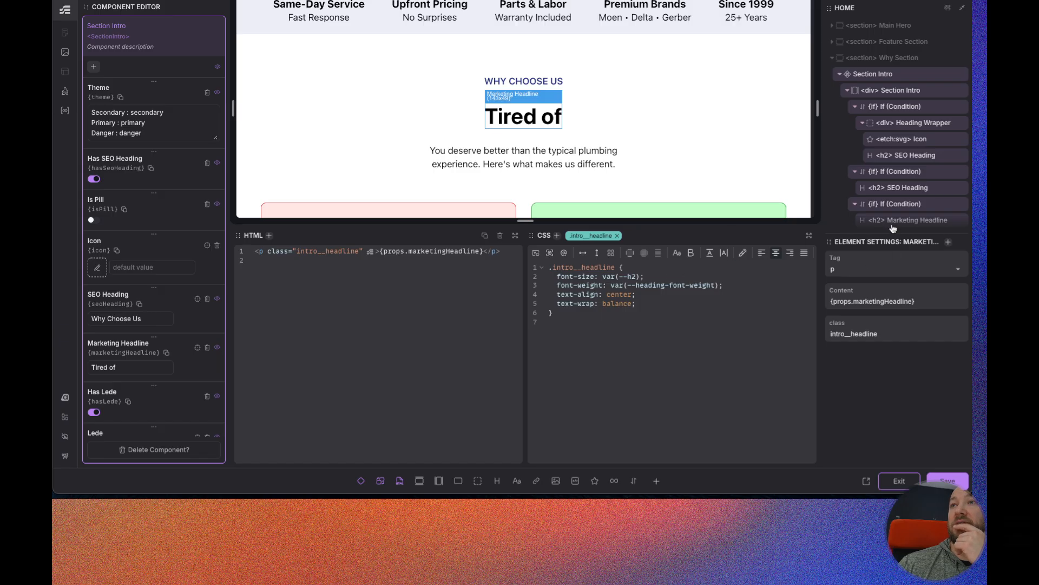
{"action": "scroll", "coordinate": [894, 217], "scroll_direction": "down", "scroll_amount": 3}
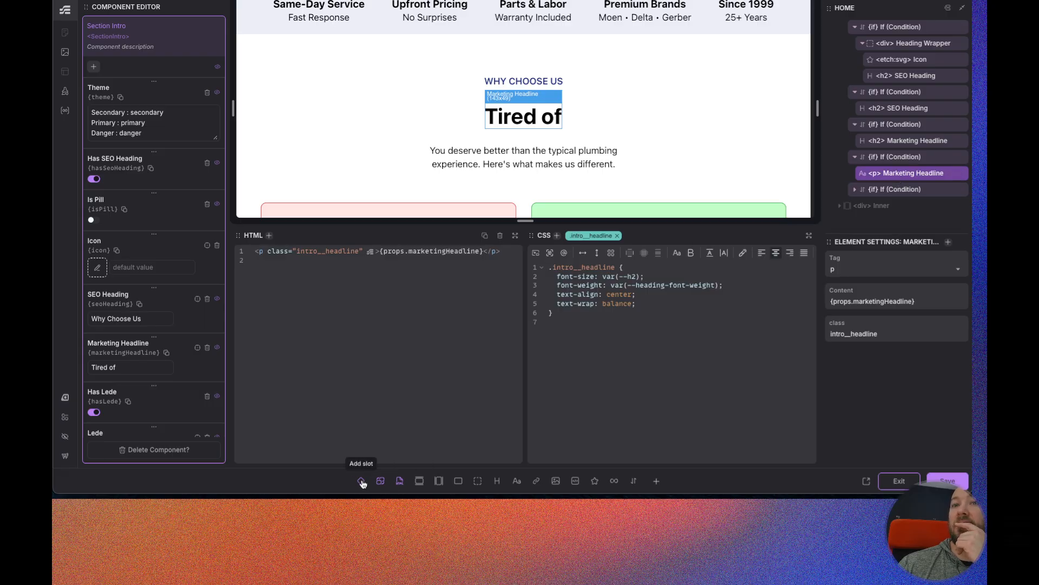
{"action": "right_click", "coordinate": [887, 176]}
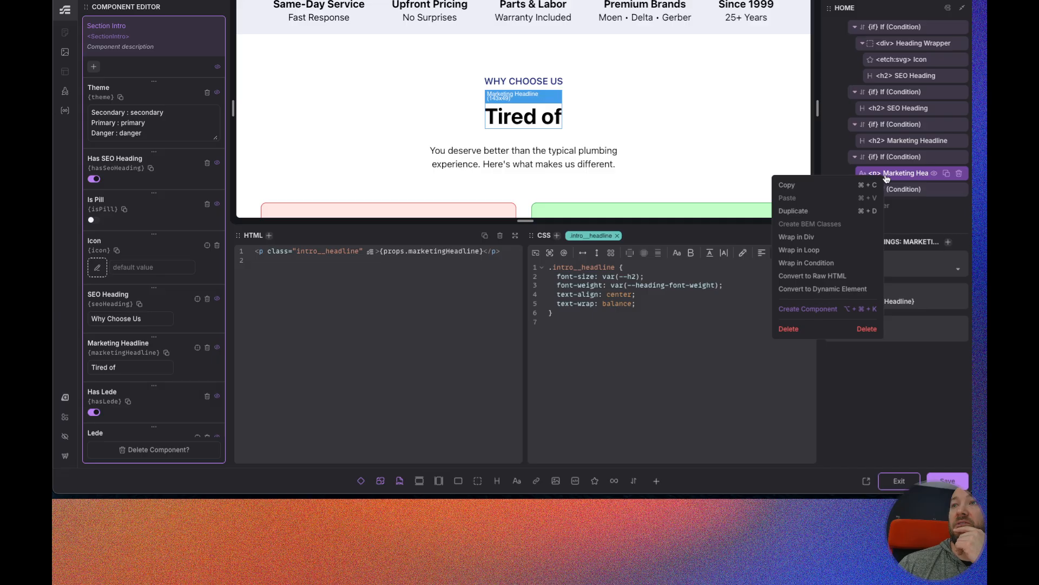
{"action": "left_click", "coordinate": [808, 276]}
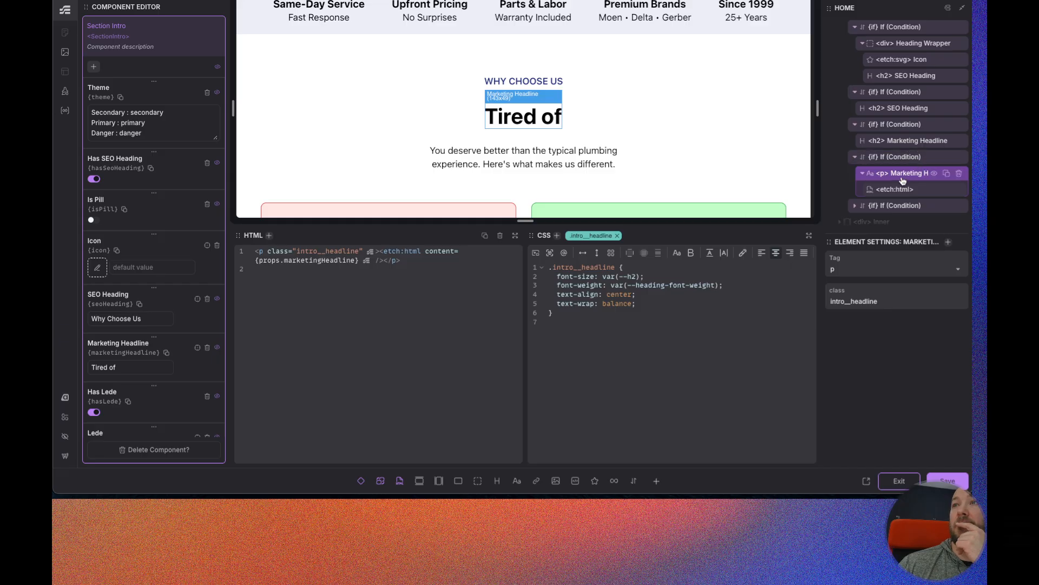
{"action": "scroll", "coordinate": [902, 181], "scroll_direction": "down", "scroll_amount": 1}
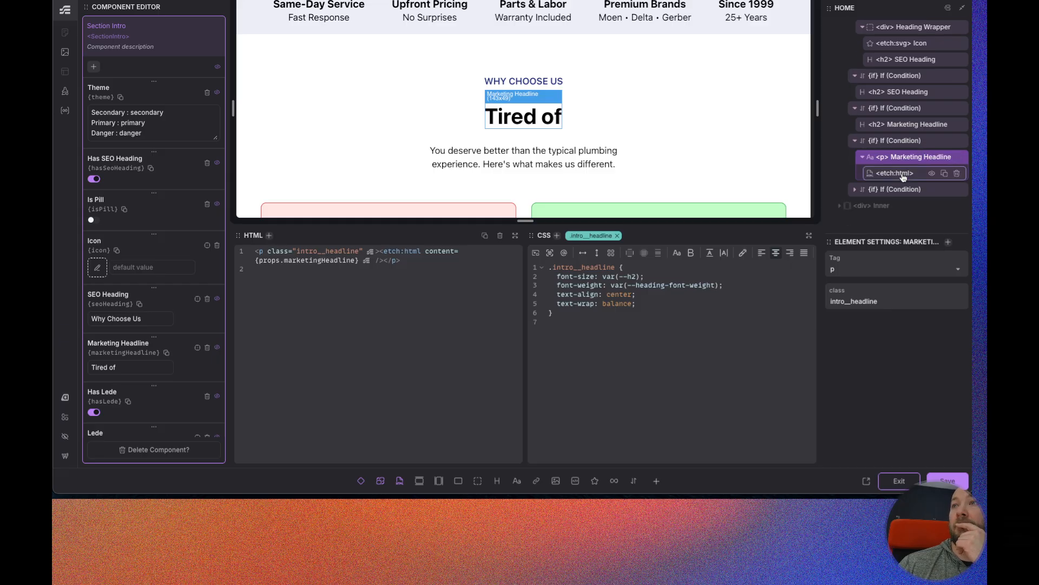
{"action": "left_click", "coordinate": [903, 174]}
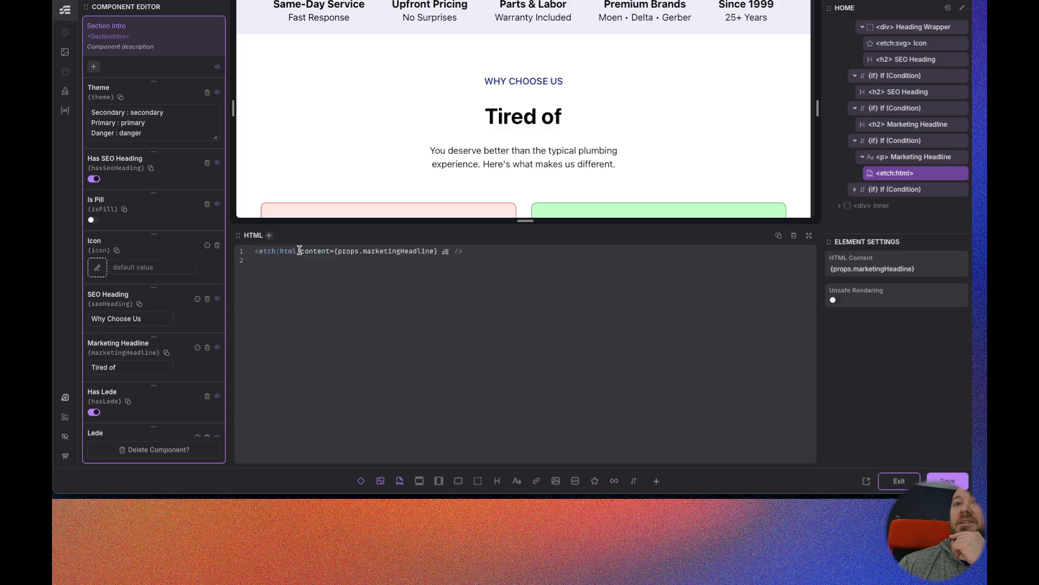
- Convert the h2 Marketing Headline's content to raw HTML, save, and exit component editing
{"action": "left_click", "coordinate": [897, 126]}
{"action": "right_click", "coordinate": [897, 127]}
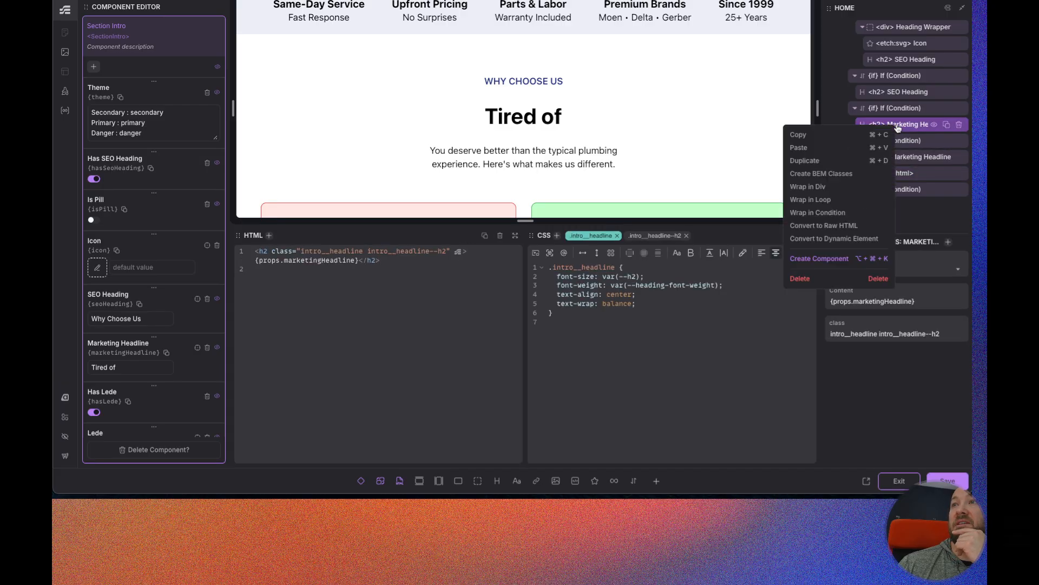
{"action": "left_click", "coordinate": [828, 228]}
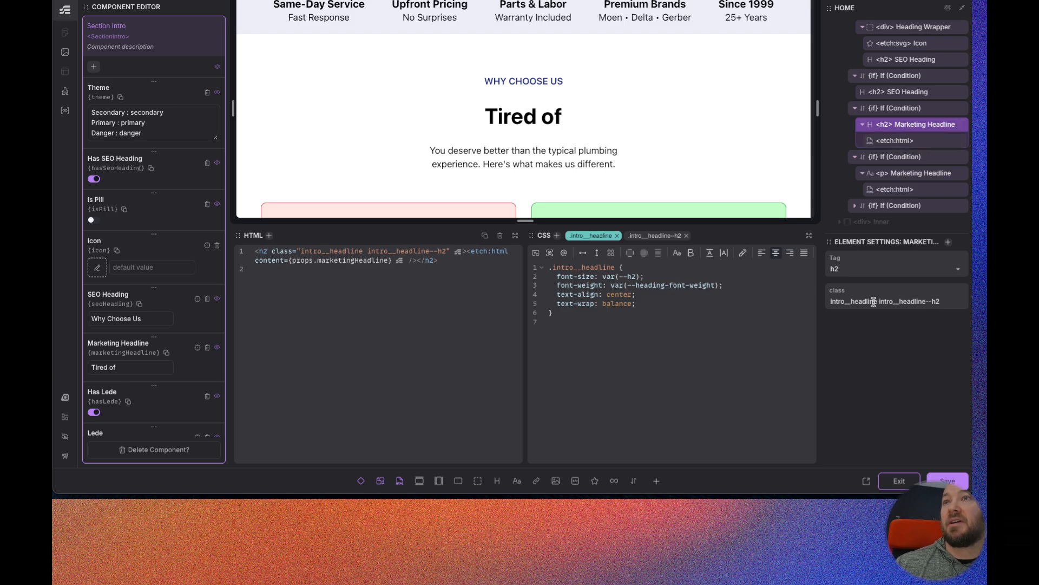
{"action": "left_click", "coordinate": [946, 477]}
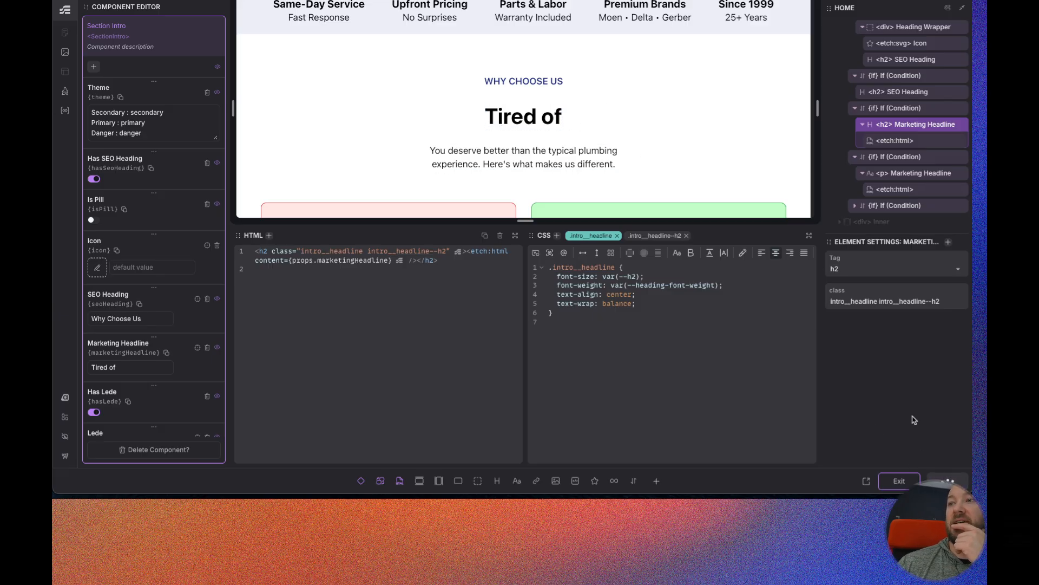
{"action": "left_click", "coordinate": [898, 481]}
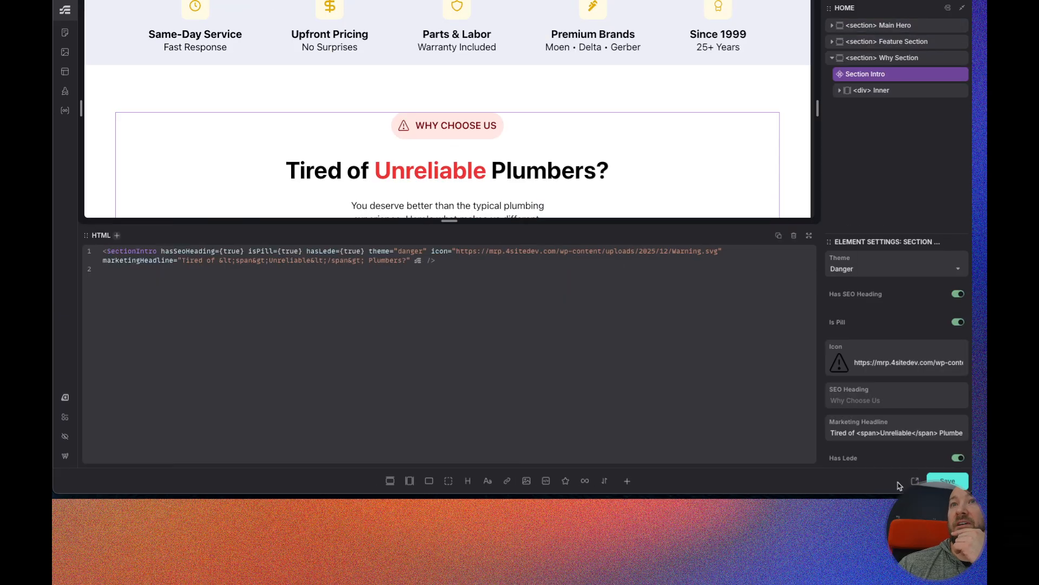
- Test the Section Intro instance's Marketing Headline by removing "ble" from the highlighted word and entering it again
{"action": "scroll", "coordinate": [413, 157], "scroll_direction": "down", "scroll_amount": 3}
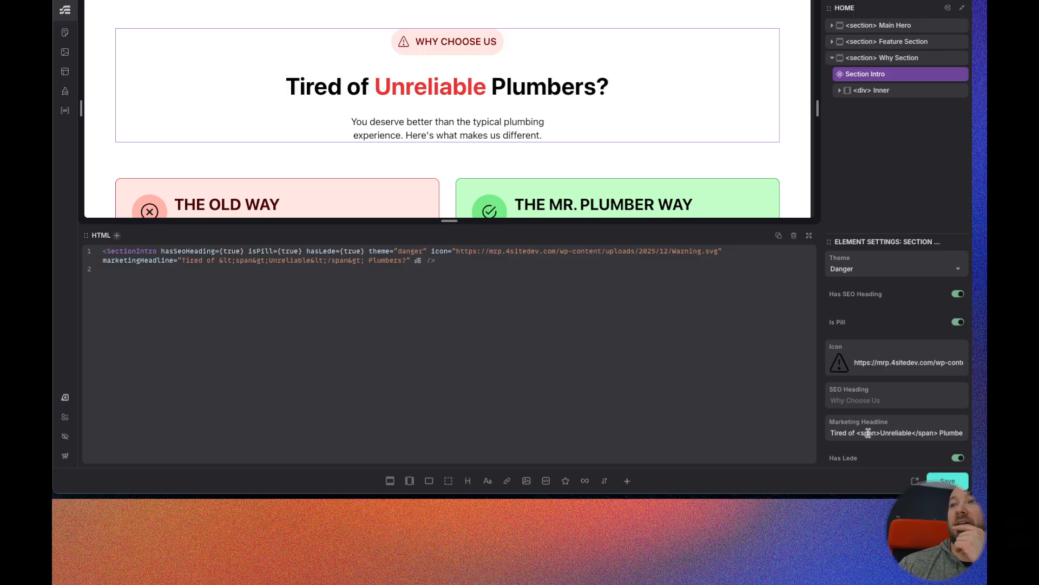
{"action": "left_click", "coordinate": [912, 433]}
{"action": "key", "text": "BackSpace"}
{"action": "key", "text": "BackSpace"}
{"action": "key", "text": "BackSpace"}
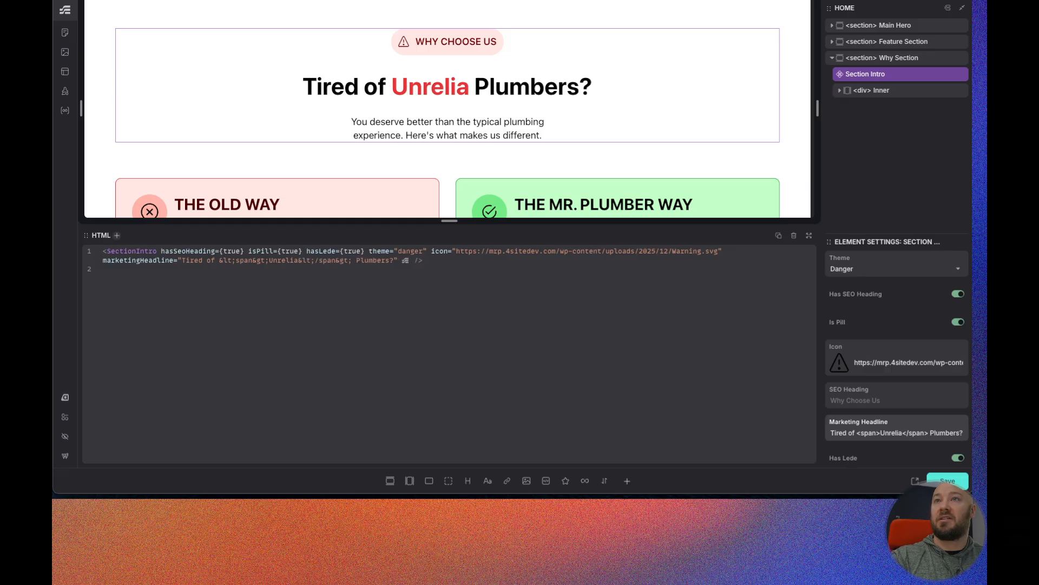
{"action": "type", "text": "ble"}
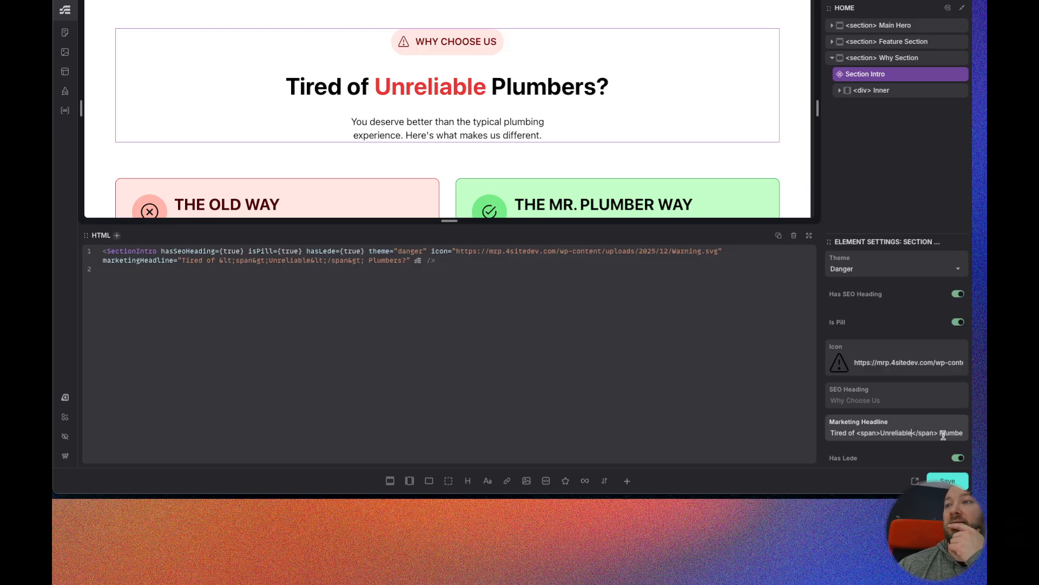
- Try removing "<span>Unreliable</span>" from the instance's Marketing Headline, and undo the removal
{"action": "left_click_drag", "start_coordinate": [939, 433], "coordinate": [860, 434]}
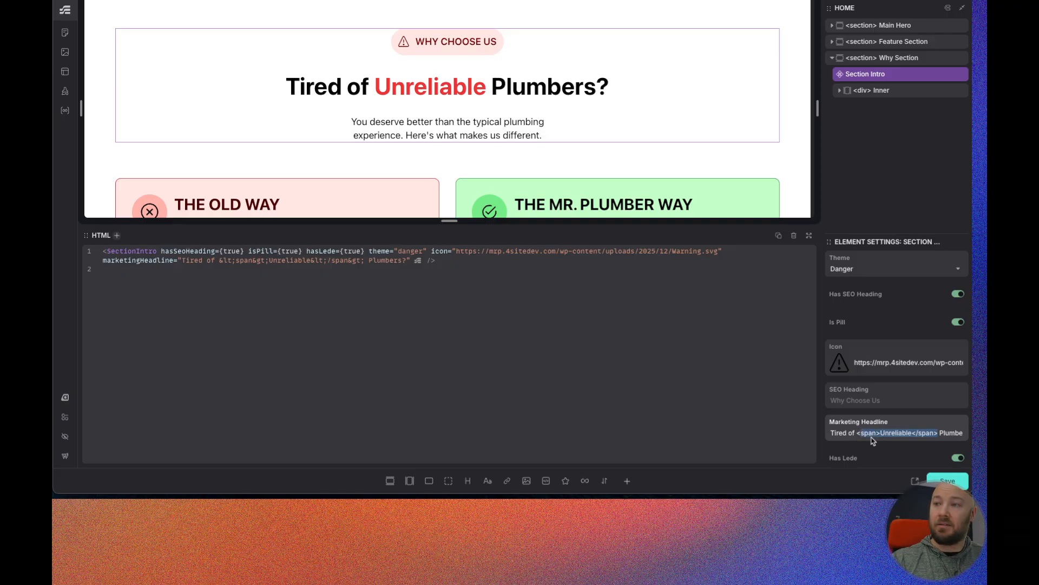
{"action": "left_click_drag", "start_coordinate": [939, 433], "coordinate": [857, 433]}
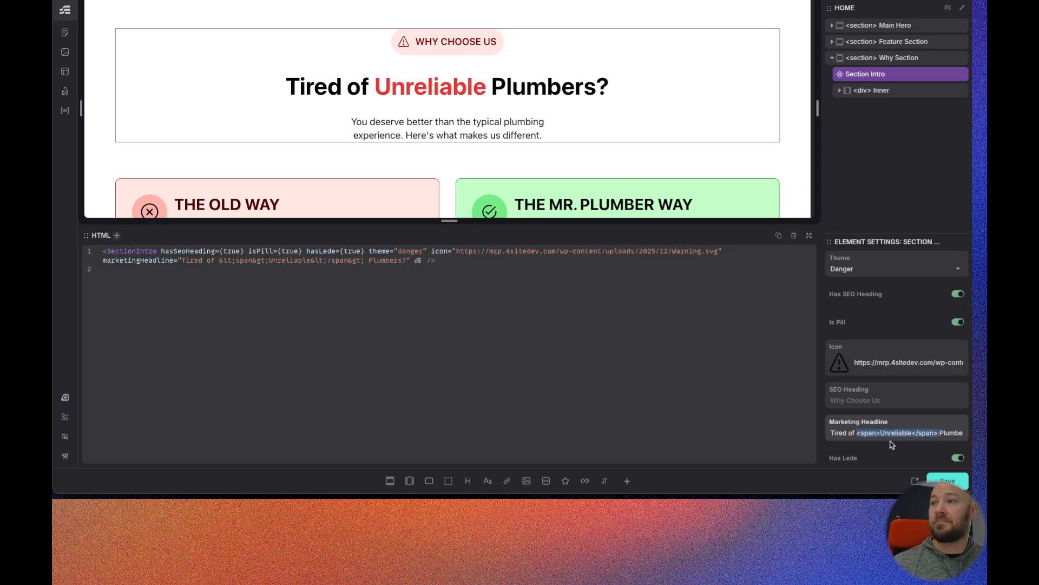
{"action": "key", "text": "BackSpace"}
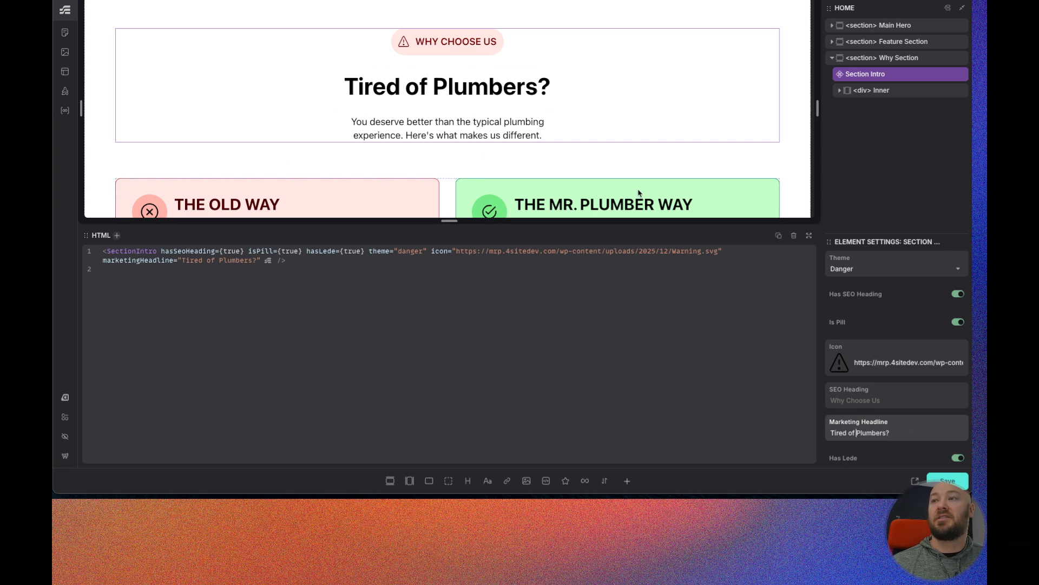
{"action": "key", "text": "ctrl+z"}
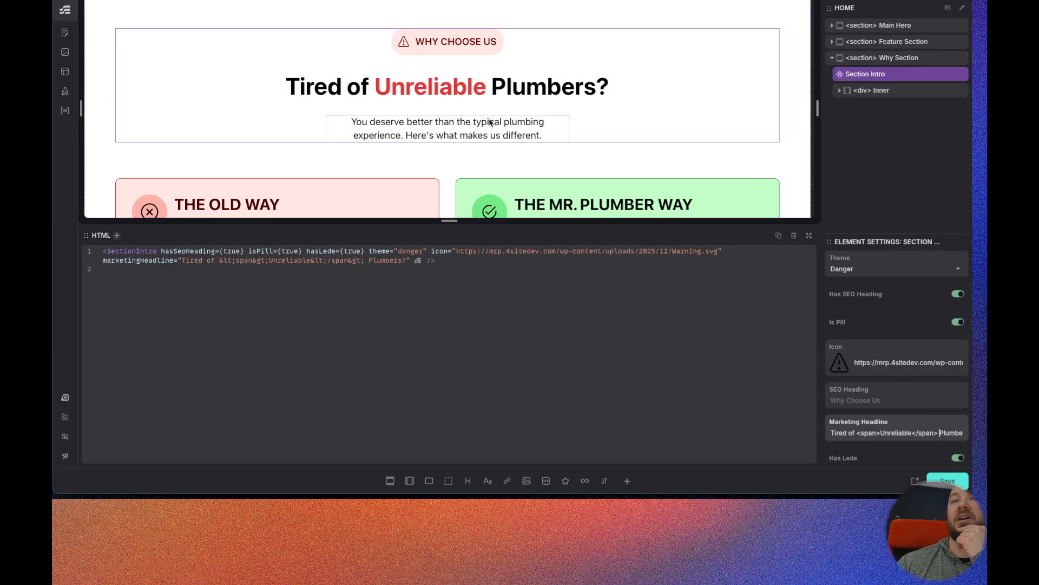
- Switch to the Figma design and examine the section intros from Why Choose Us down past Our Services
{"action": "scroll", "coordinate": [888, 379], "scroll_direction": "down", "scroll_amount": 1}
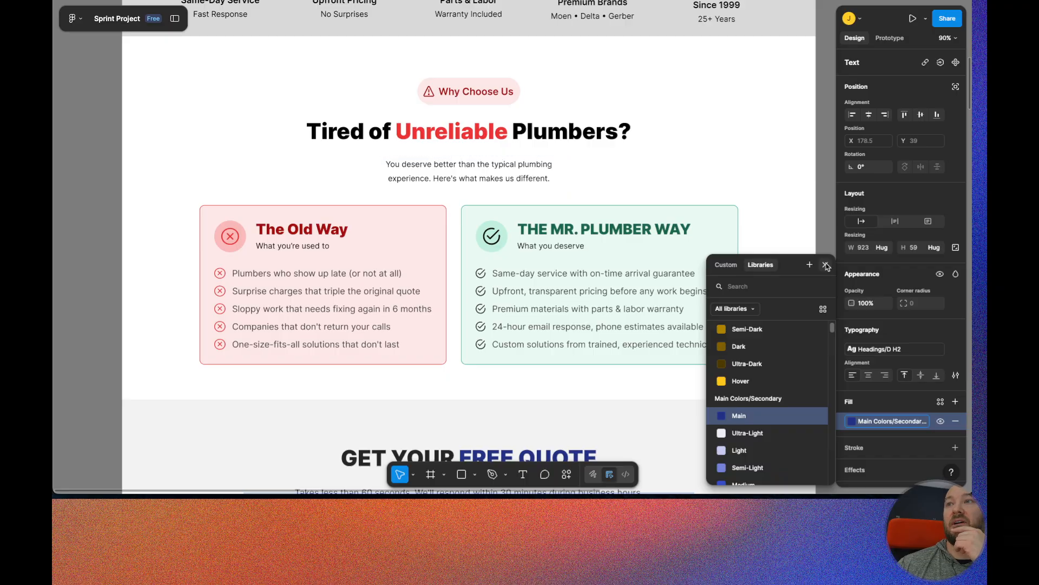
{"action": "left_click", "coordinate": [825, 264]}
{"action": "scroll", "coordinate": [483, 171], "scroll_direction": "down", "scroll_amount": 10}
{"action": "scroll", "coordinate": [483, 171], "scroll_direction": "down", "scroll_amount": 15}
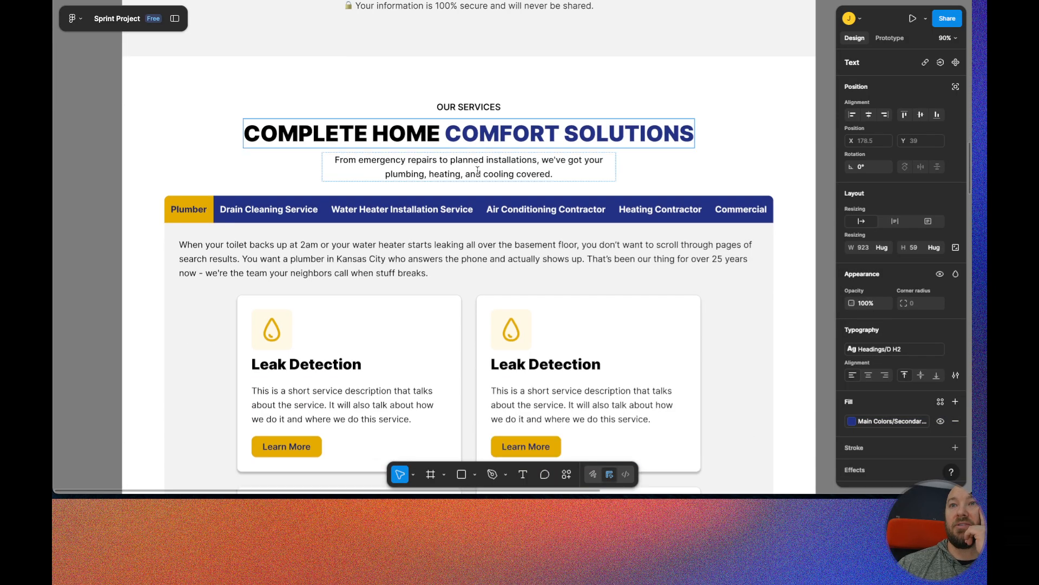
{"action": "scroll", "coordinate": [477, 175], "scroll_direction": "down", "scroll_amount": 5}
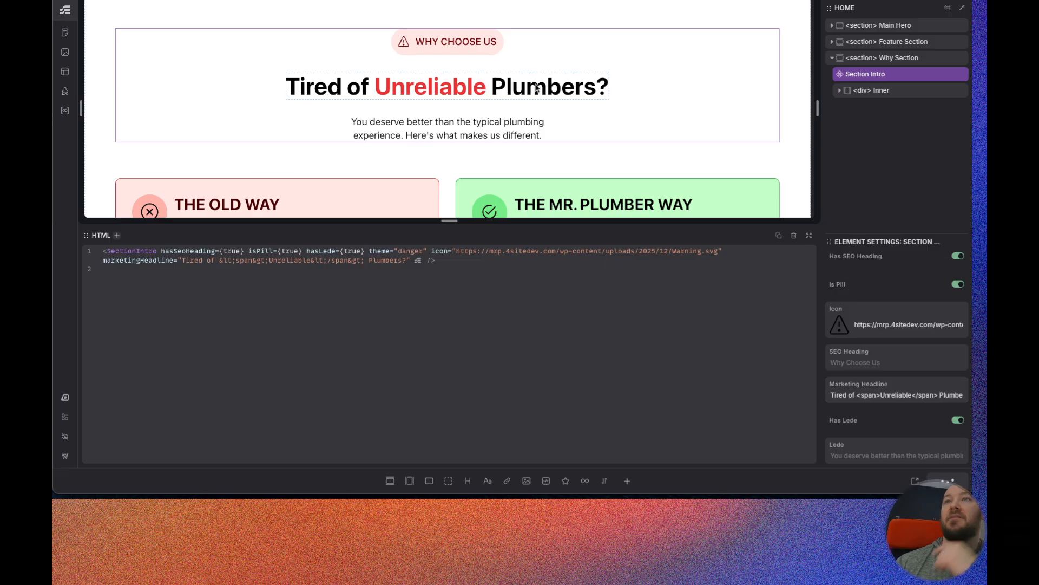
- Open the Section Intro component for editing and add a slot at the end of its Section Intro div
{"action": "right_click", "coordinate": [887, 80]}
{"action": "left_click", "coordinate": [819, 184]}
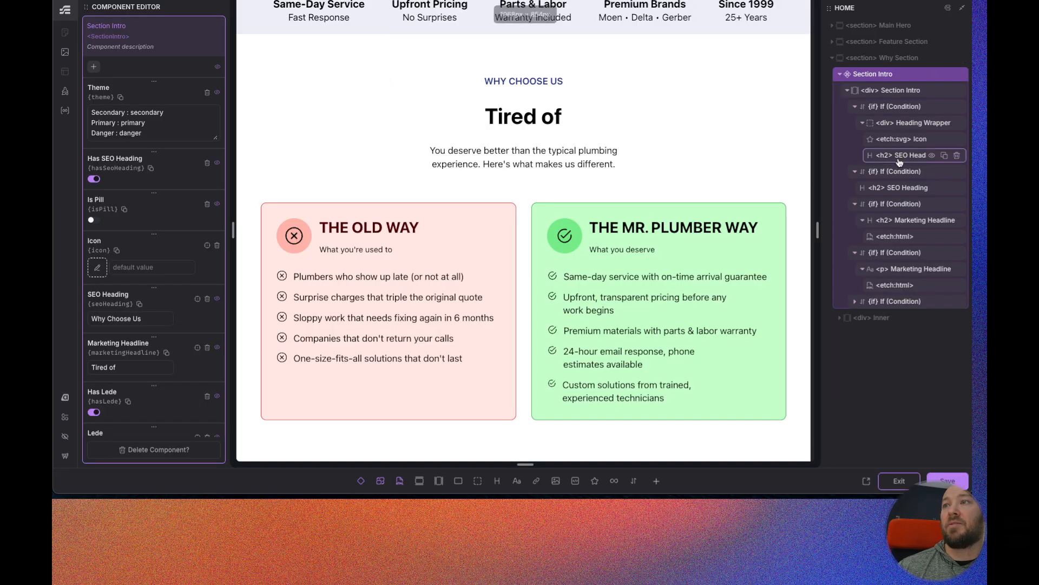
{"action": "left_click", "coordinate": [856, 107]}
{"action": "left_click", "coordinate": [856, 124]}
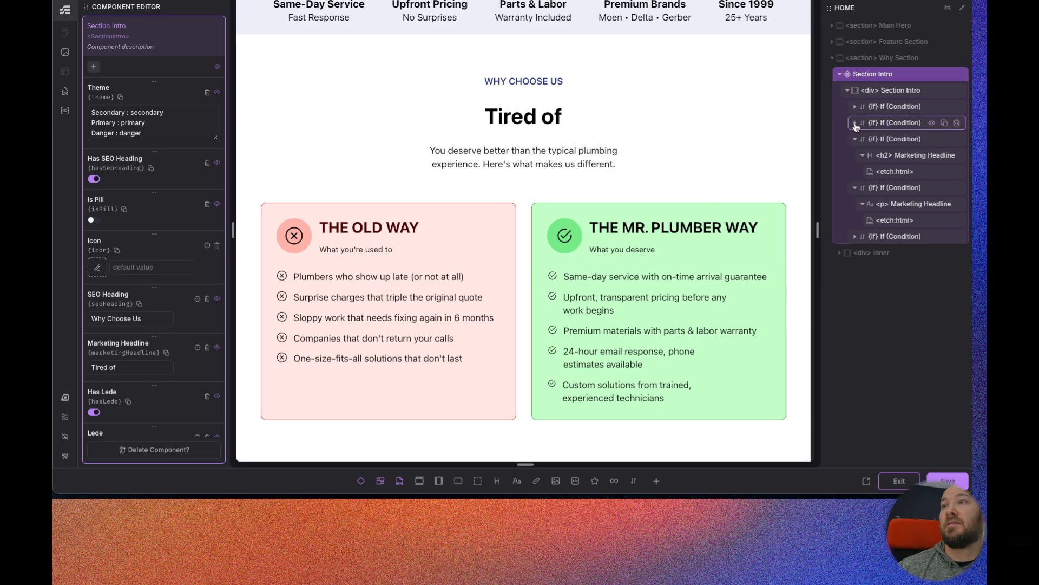
{"action": "left_click", "coordinate": [855, 139]}
{"action": "left_click", "coordinate": [855, 156]}
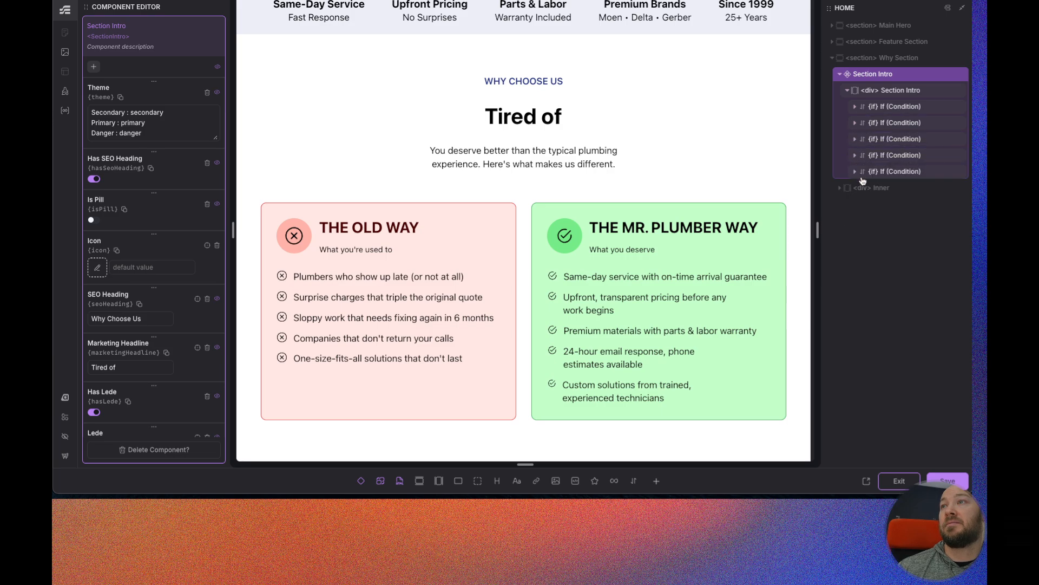
{"action": "left_click", "coordinate": [898, 91]}
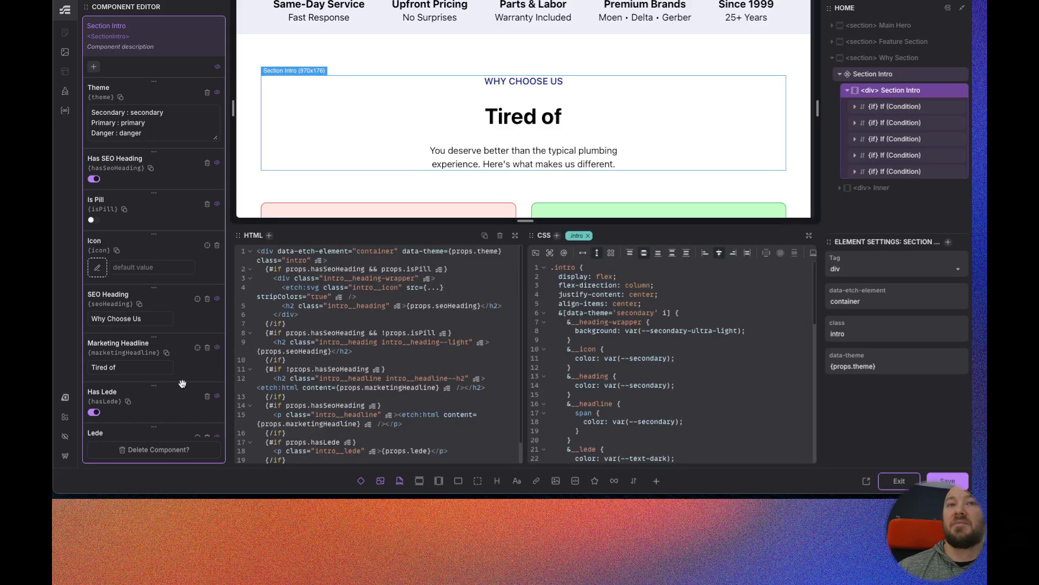
{"action": "left_click", "coordinate": [362, 482]}
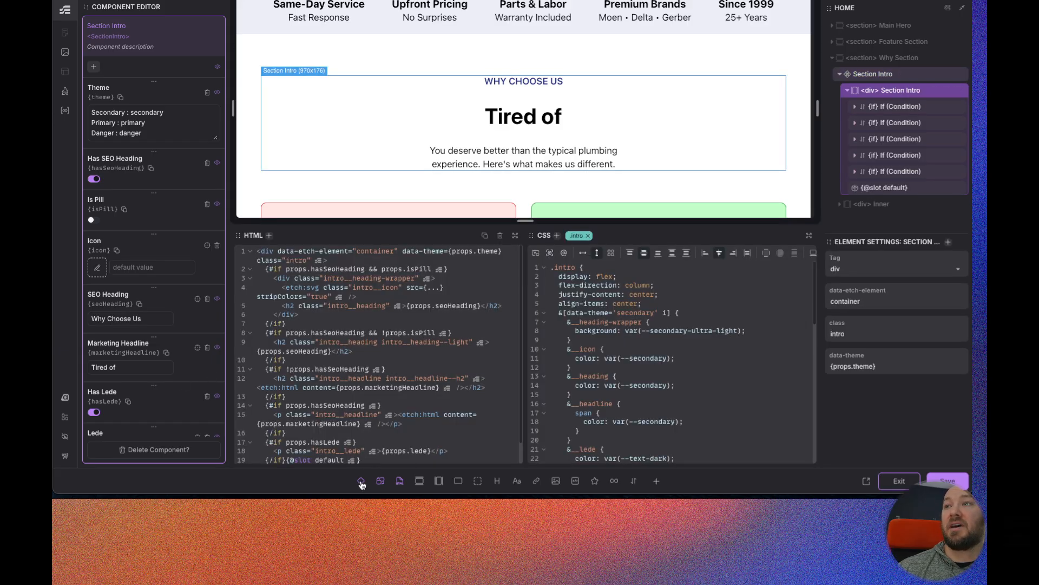
- Rename the new slot in the Section Intro div as Bottom
{"action": "left_click", "coordinate": [889, 189]}
{"action": "double_click", "coordinate": [858, 271]}
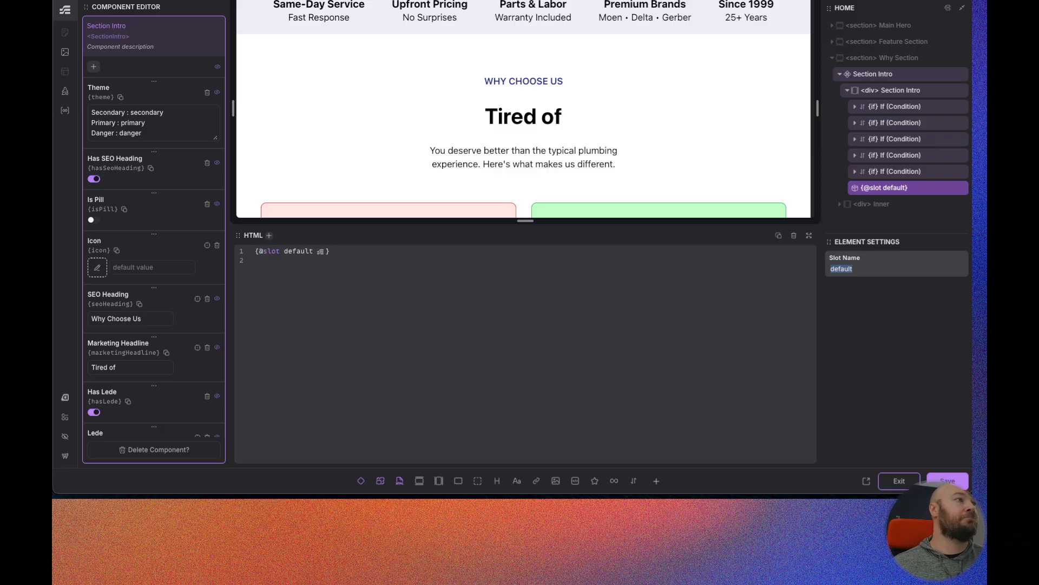
{"action": "left_click", "coordinate": [861, 269]}
{"action": "double_click", "coordinate": [859, 269]}
{"action": "left_click", "coordinate": [846, 269]}
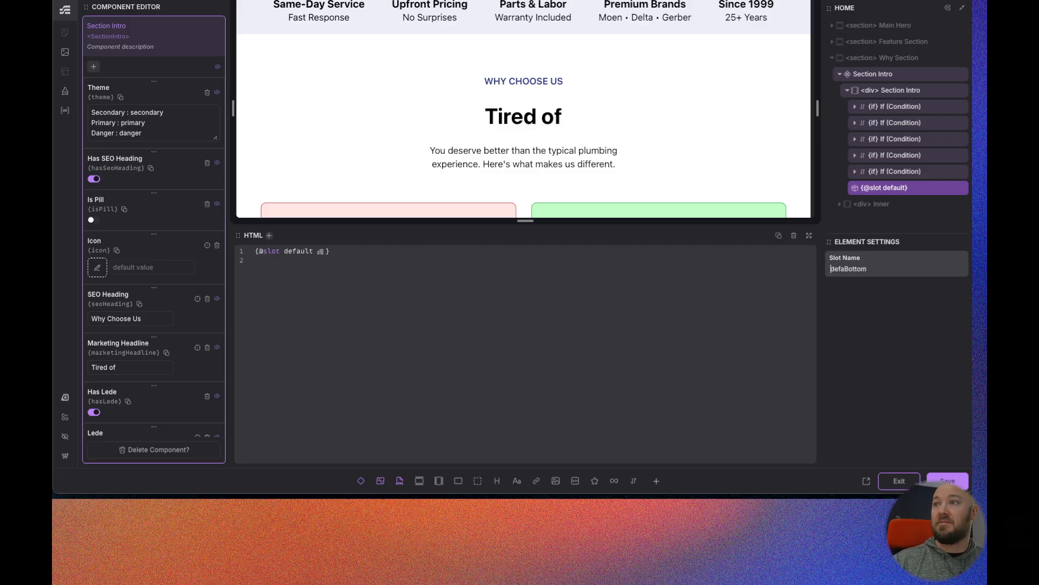
{"action": "key", "text": "BackSpace"}
{"action": "key", "text": "BackSpace"}
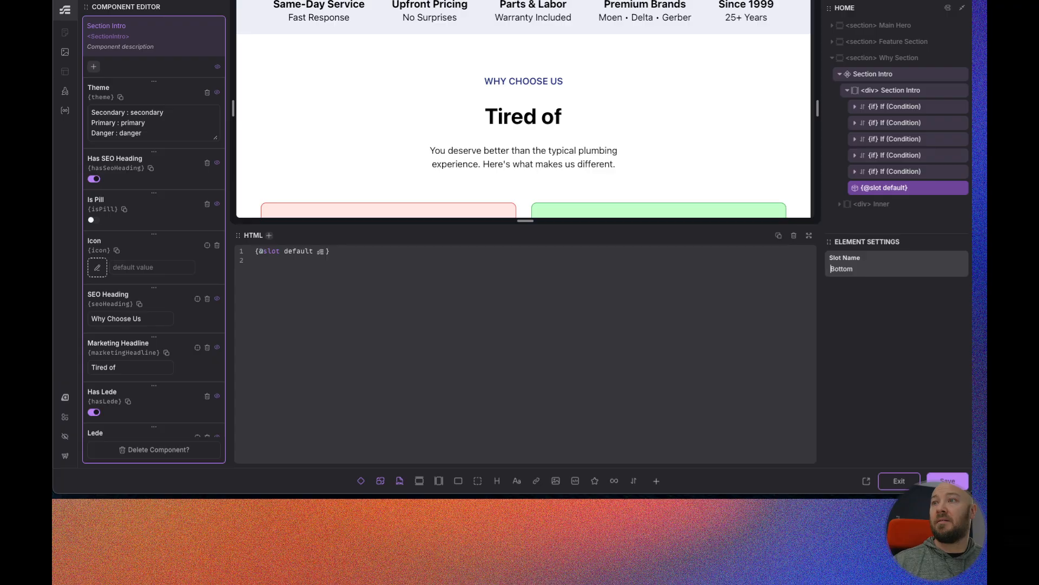
- Wrap the Bottom slot in a div and name the div Slow Wrapper
{"action": "left_click", "coordinate": [910, 172]}
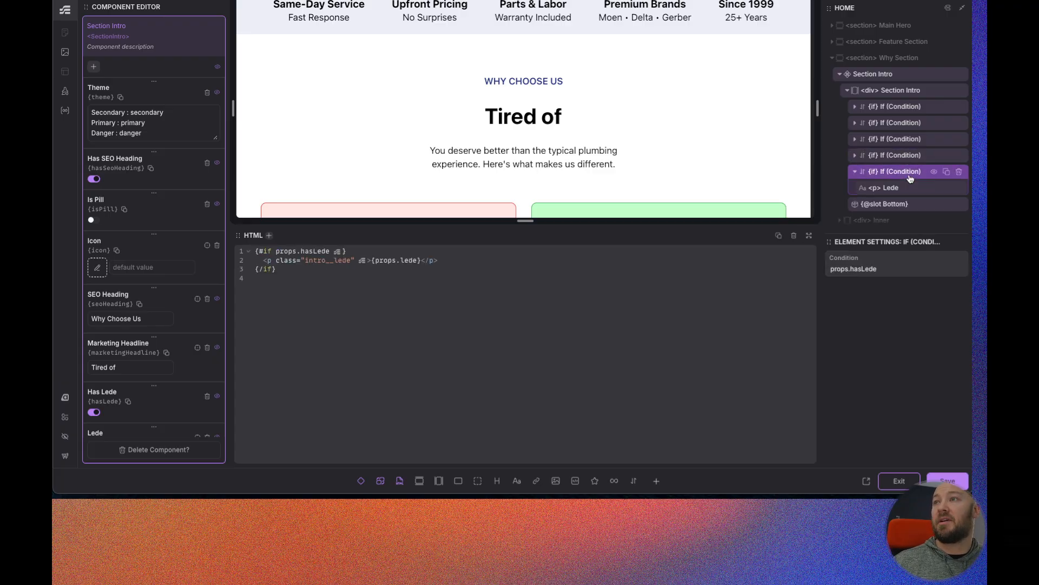
{"action": "left_click", "coordinate": [909, 204]}
{"action": "right_click", "coordinate": [910, 204]}
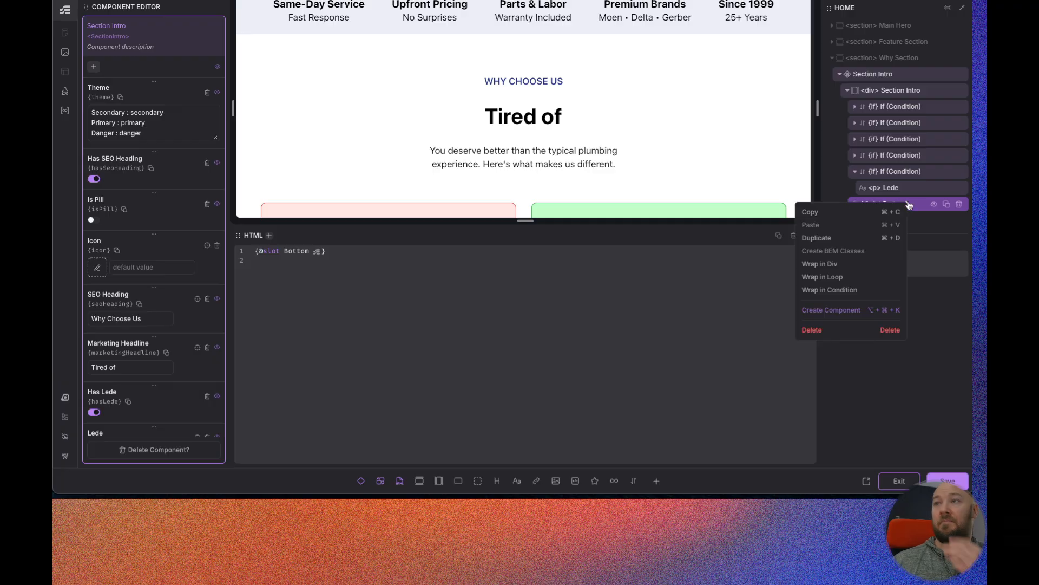
{"action": "left_click", "coordinate": [834, 264]}
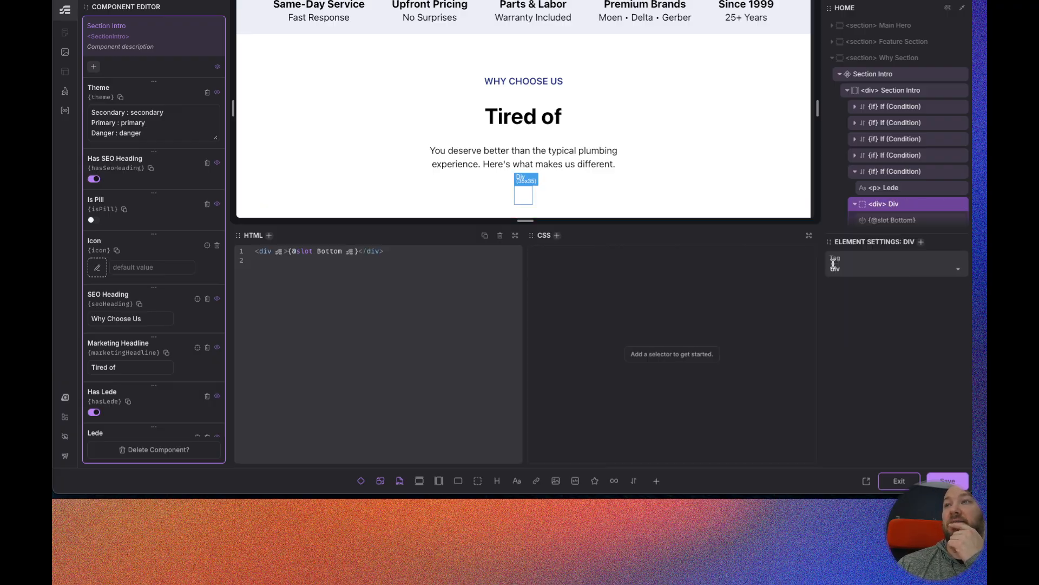
{"action": "scroll", "coordinate": [894, 211], "scroll_direction": "down", "scroll_amount": 1}
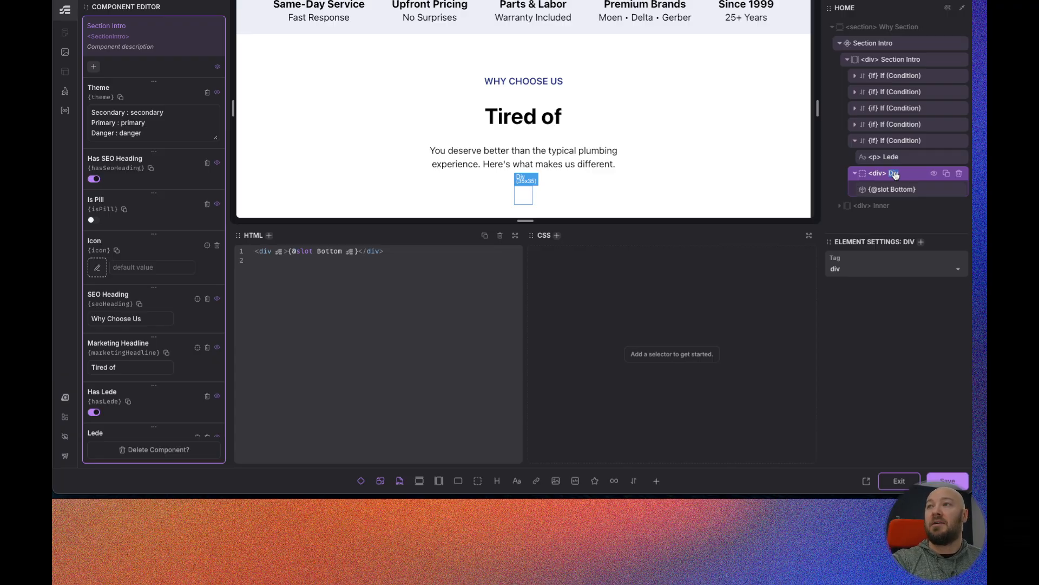
{"action": "type", "text": "Slow Wrapper"}
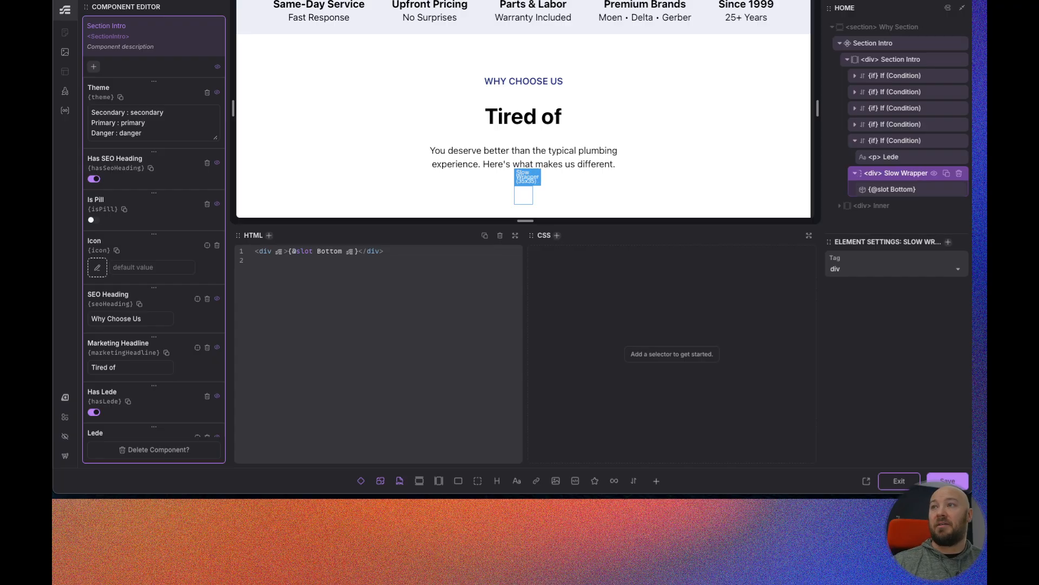
{"action": "key", "text": "Return"}
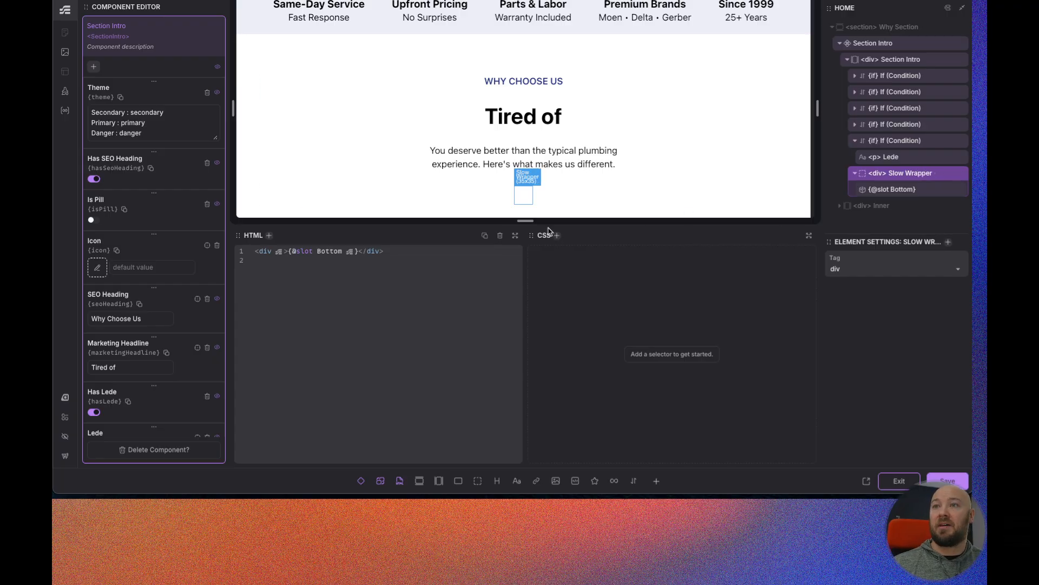
- Add the .intro__slot-wrapper class selector to the slot's wrapper div
{"action": "left_click", "coordinate": [557, 236]}
{"action": "type", "text": ".intro__slot-wrapper"}
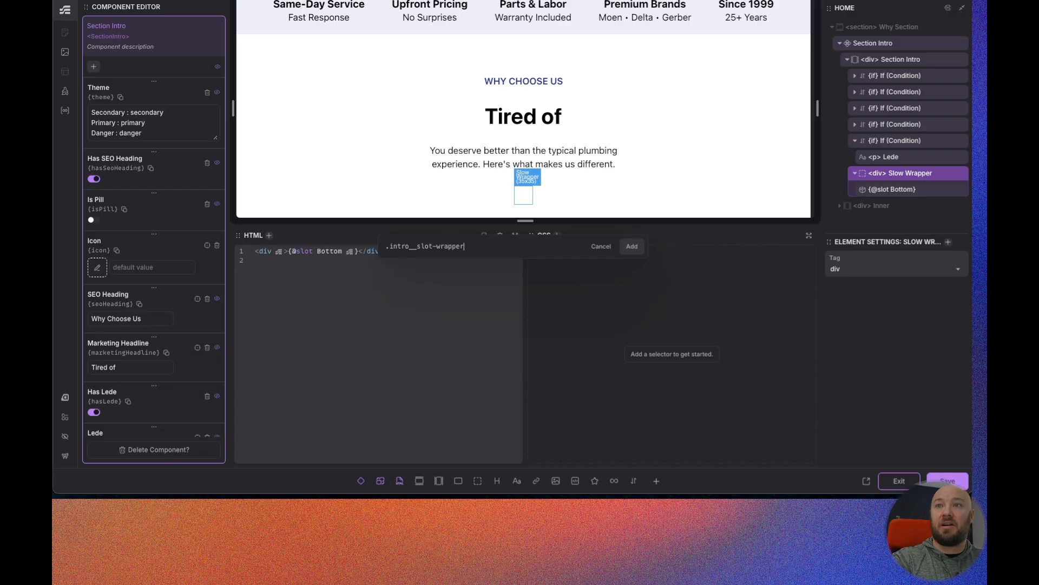
{"action": "key", "text": "Return"}
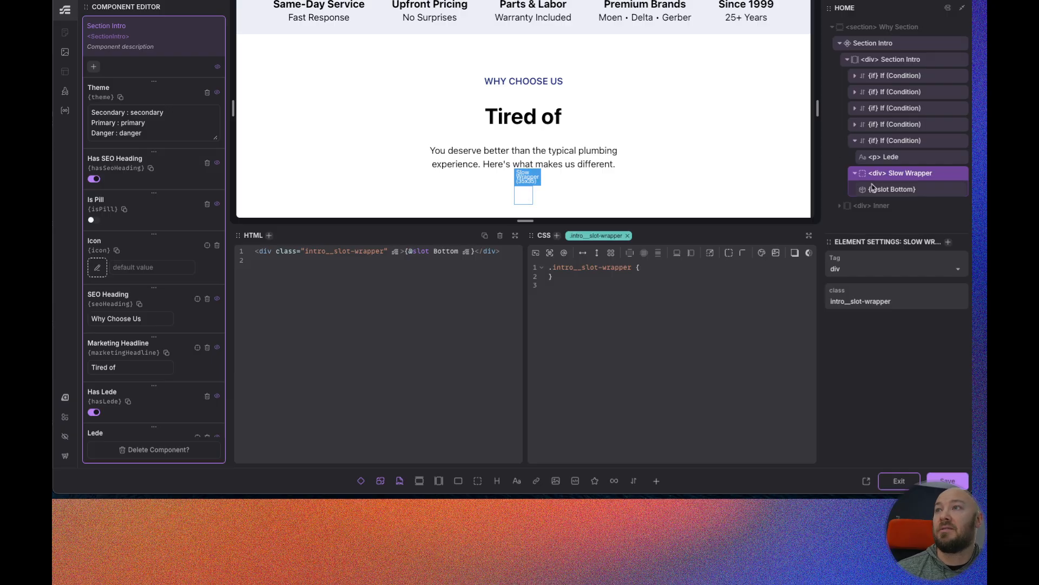
- Wrap the Slow Wrapper div in a condition
{"action": "left_click", "coordinate": [855, 141]}
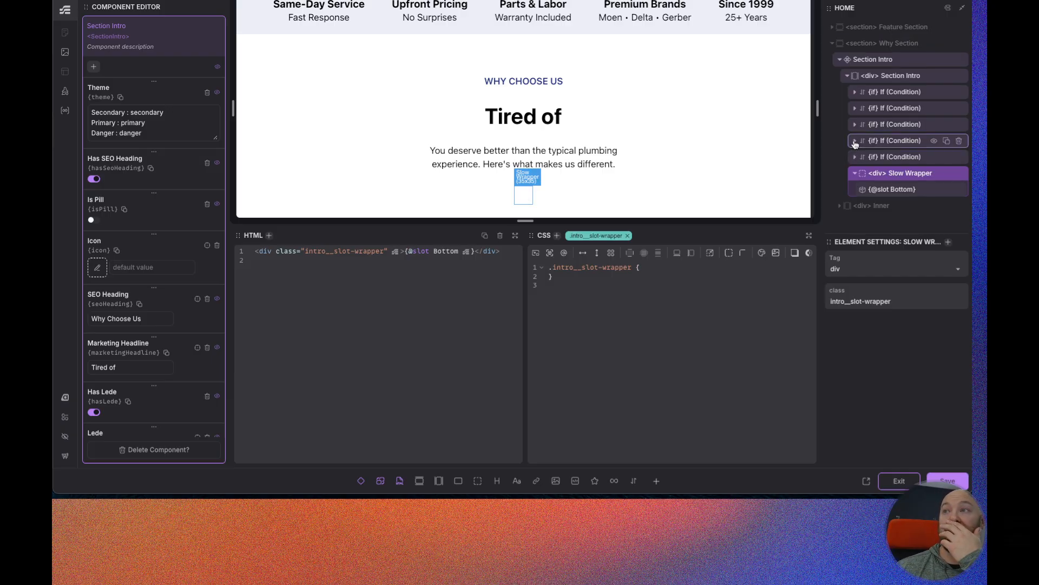
{"action": "right_click", "coordinate": [898, 175]}
{"action": "left_click", "coordinate": [837, 261]}
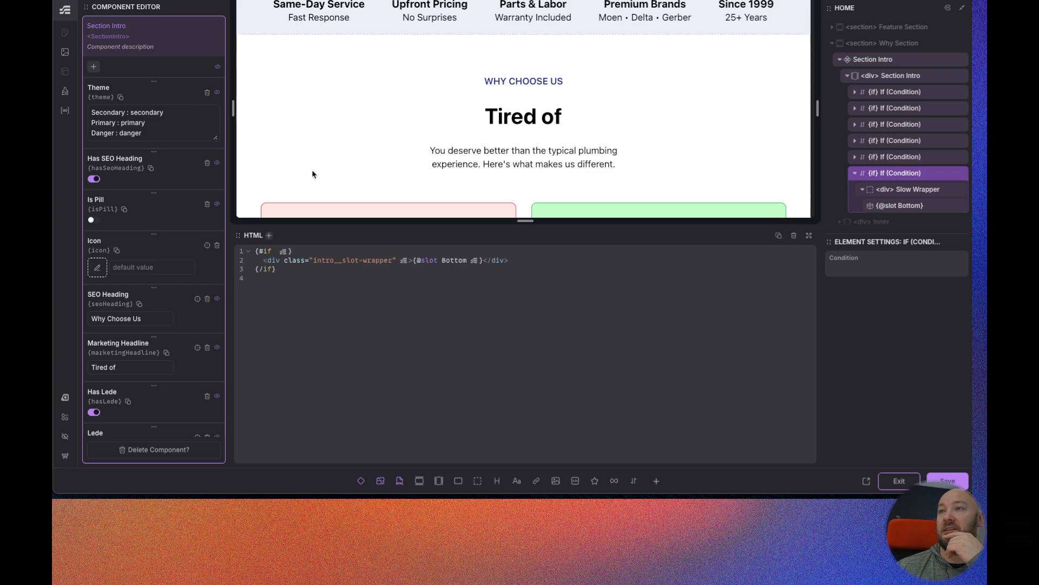
- Add a boolean component property named Has Slow and turn its default off
{"action": "left_click", "coordinate": [94, 67]}
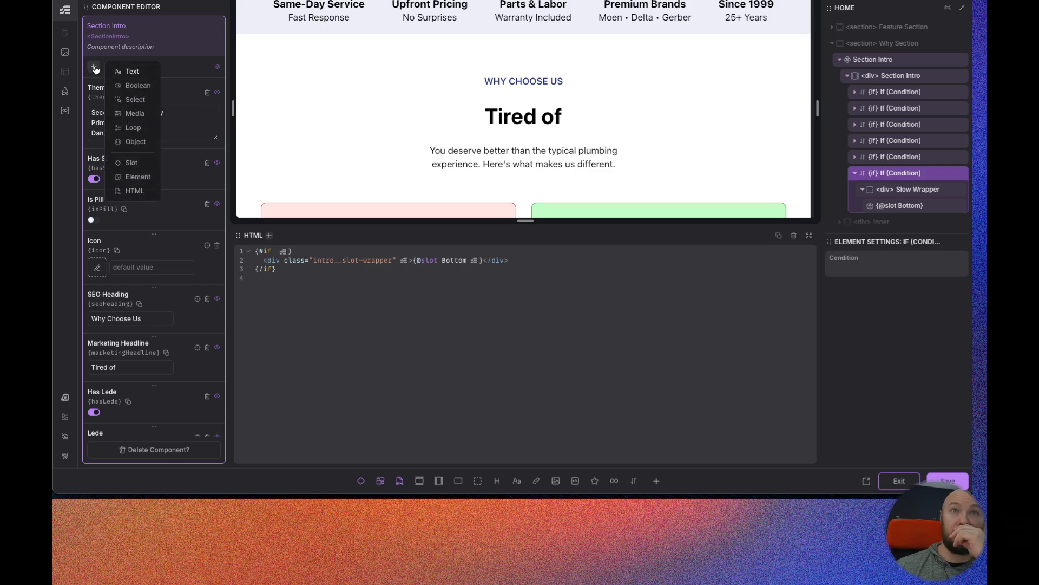
{"action": "left_click", "coordinate": [150, 179]}
{"action": "double_click", "coordinate": [125, 407]}
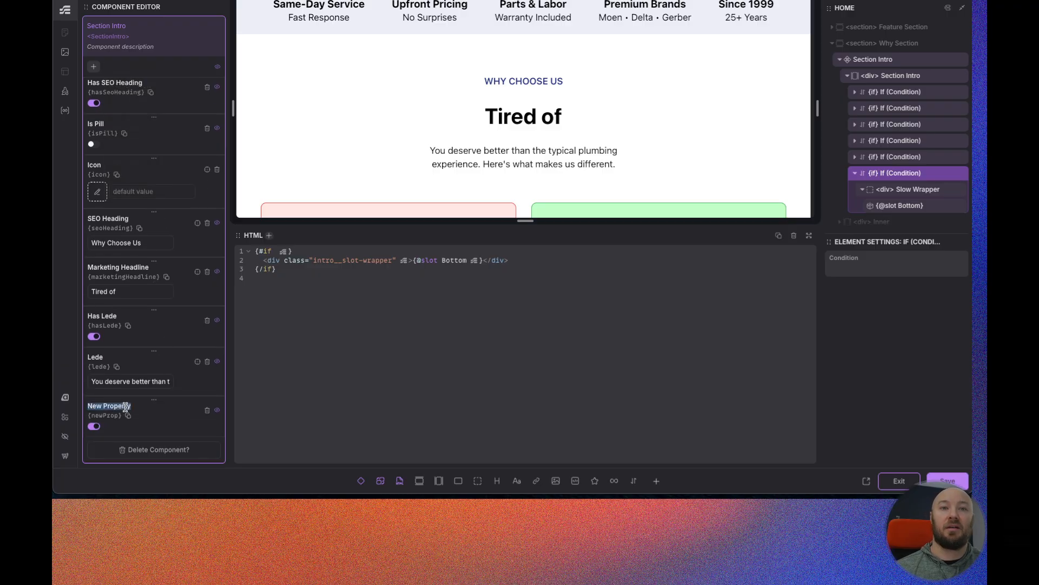
{"action": "type", "text": "Has Slow"}
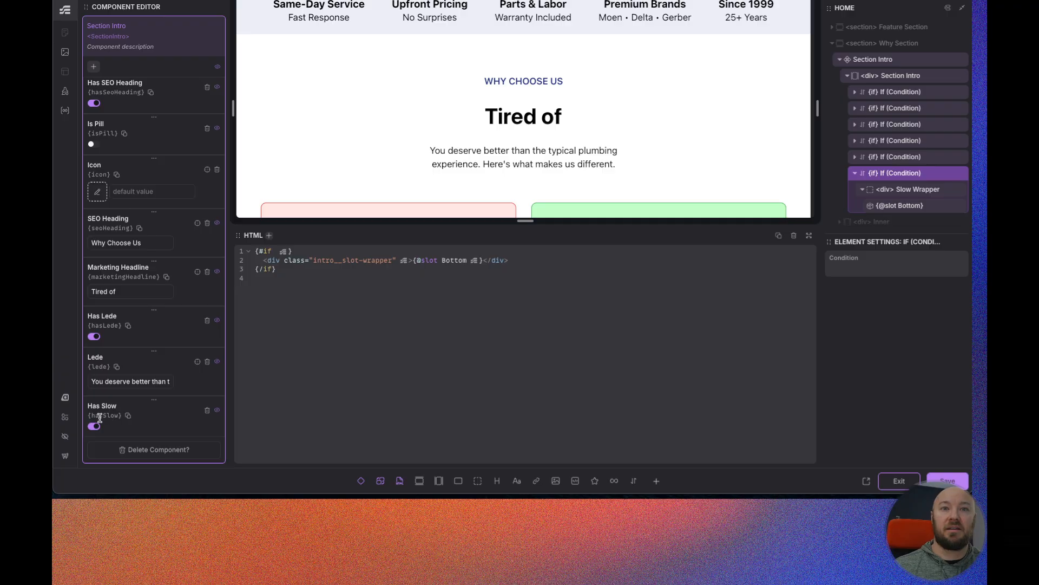
{"action": "left_click", "coordinate": [95, 426]}
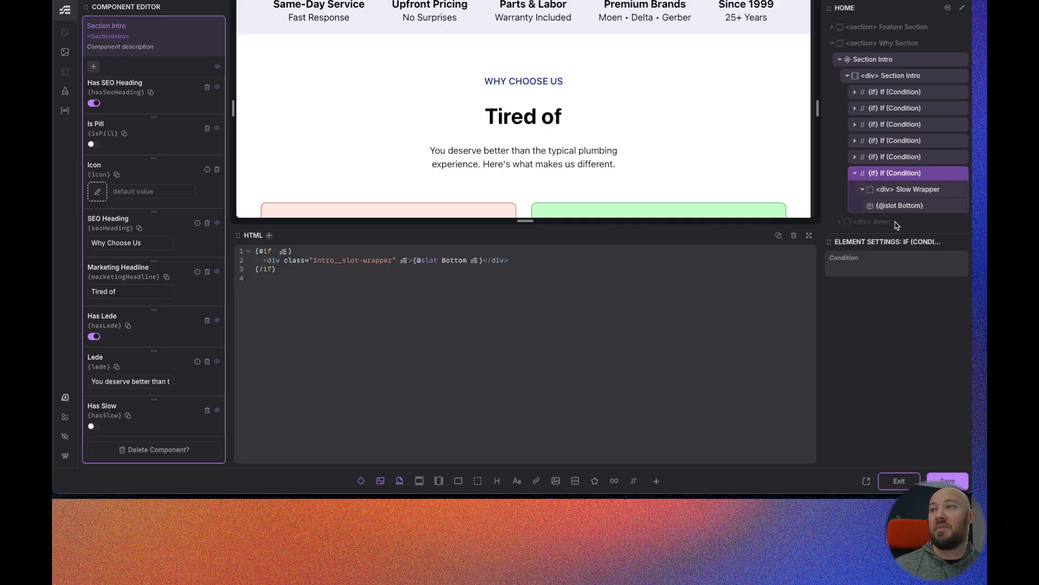
- Set the condition around the slot wrapper to props.hasSlot
{"action": "left_click", "coordinate": [870, 279]}
{"action": "type", "text": "pro"}
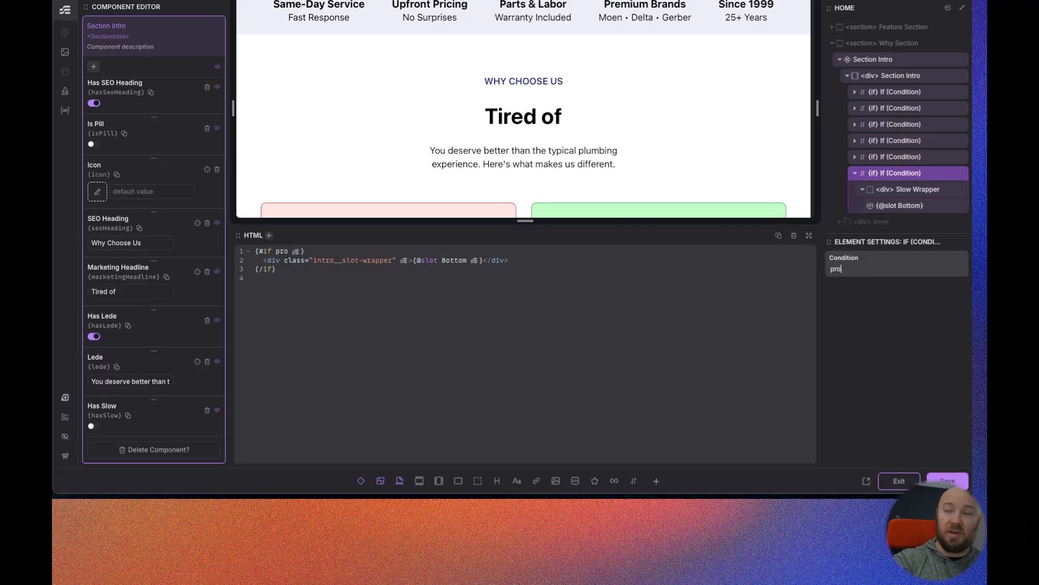
{"action": "type", "text": "ps.hasSlot"}
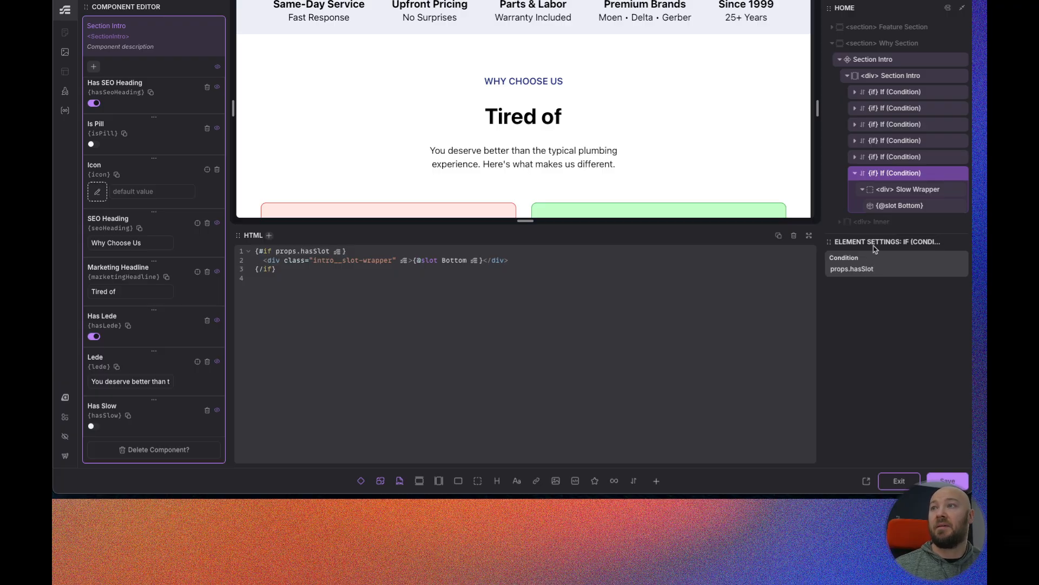
- Turn on the Has Slow property to test the slot condition, and correct the property's name to Has Slot
{"action": "left_click", "coordinate": [92, 427]}
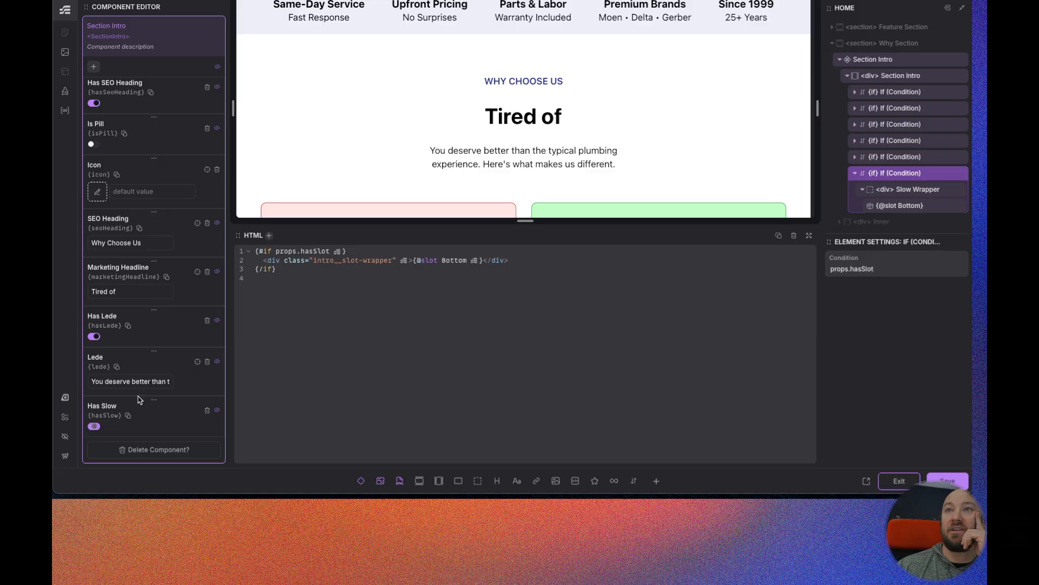
{"action": "scroll", "coordinate": [518, 143], "scroll_direction": "down", "scroll_amount": 2}
{"action": "scroll", "coordinate": [518, 143], "scroll_direction": "down", "scroll_amount": 1}
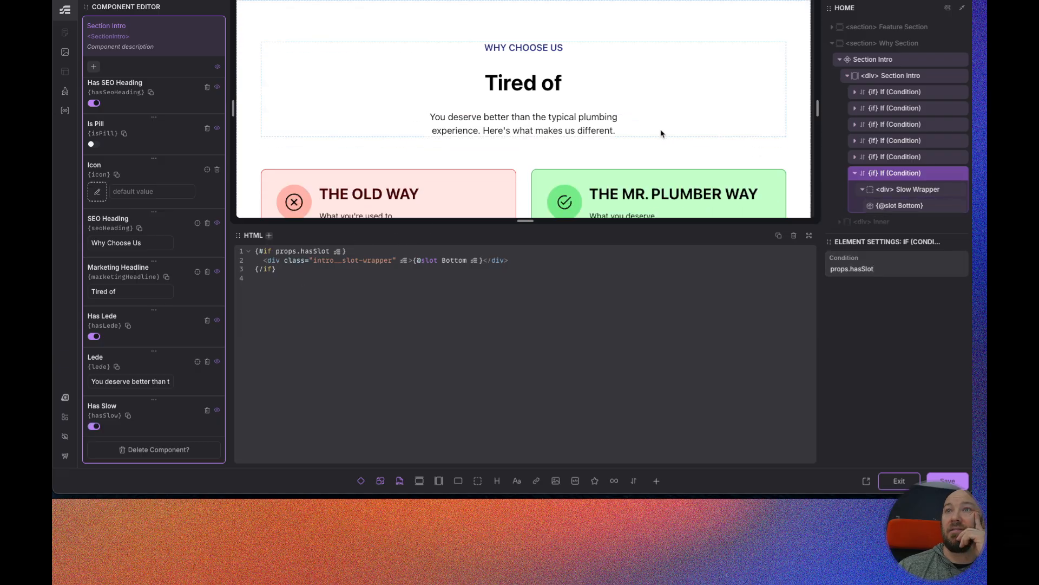
{"action": "left_click", "coordinate": [893, 269]}
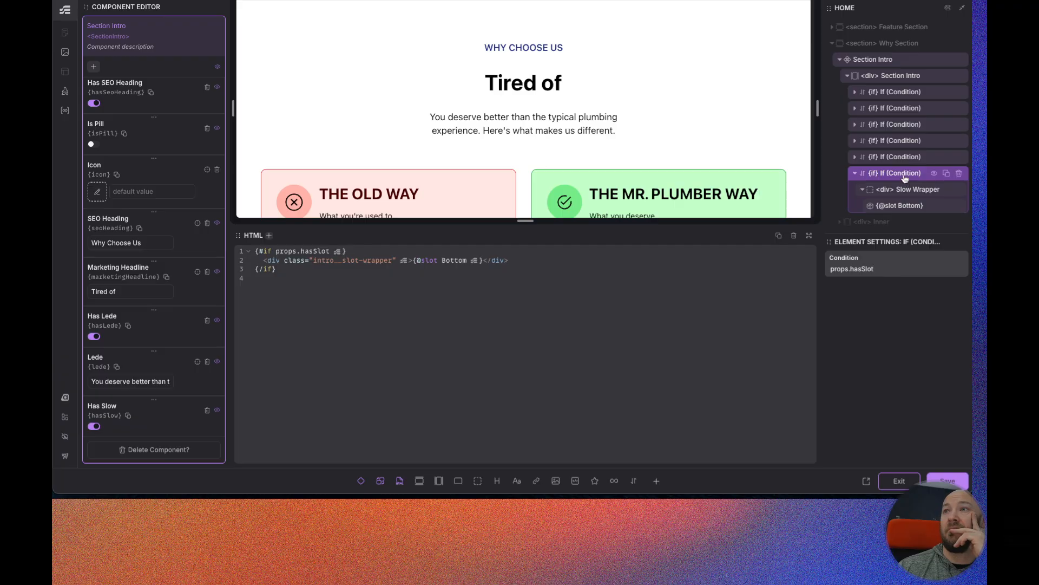
{"action": "left_click", "coordinate": [113, 405]}
{"action": "key", "text": "BackSpace"}
{"action": "type", "text": "t"}
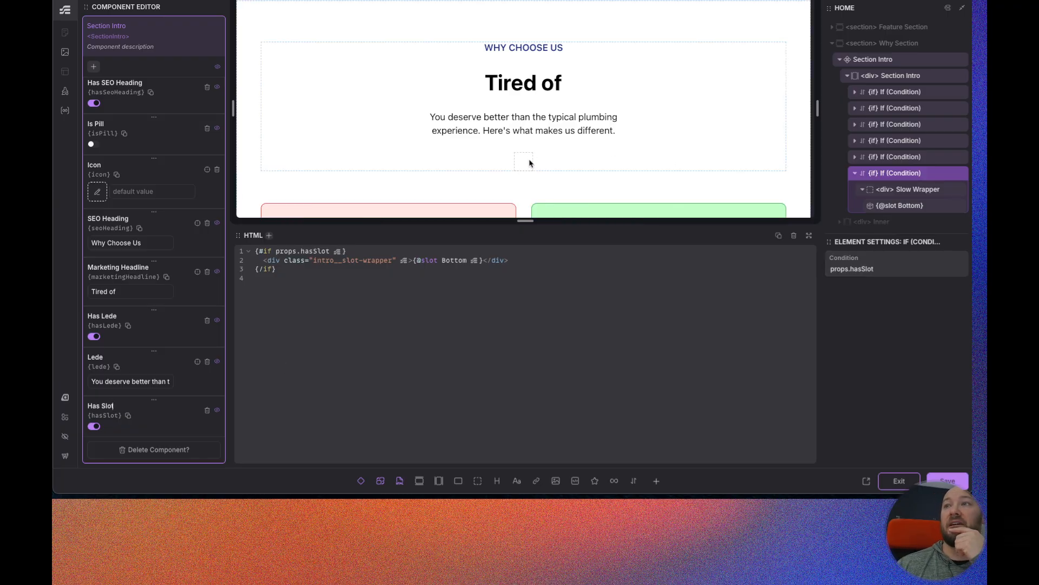
- Turn off the Has Slot default, then save the component and exit component editing
{"action": "left_click", "coordinate": [95, 426]}
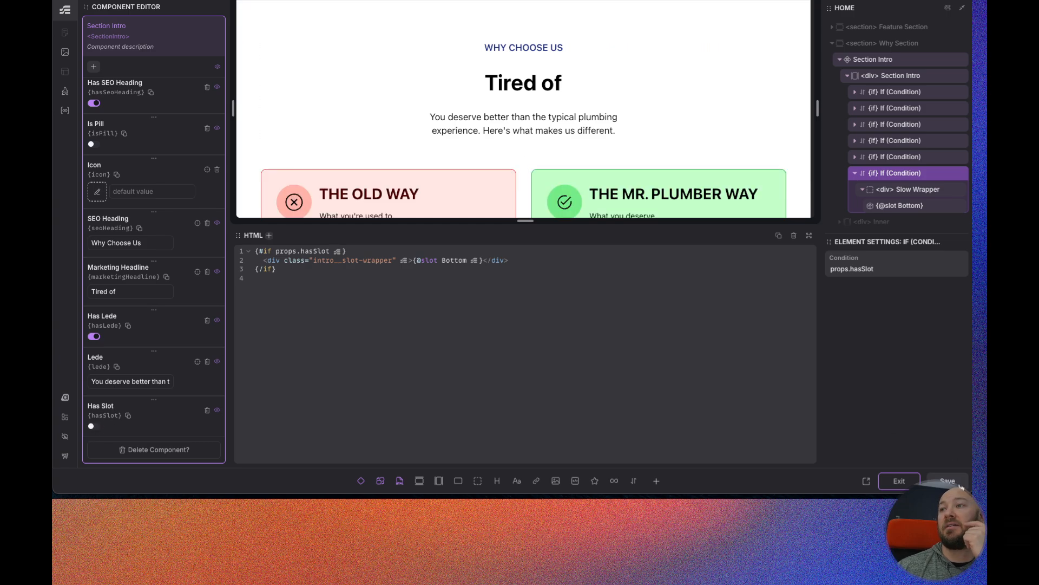
{"action": "left_click", "coordinate": [898, 481]}
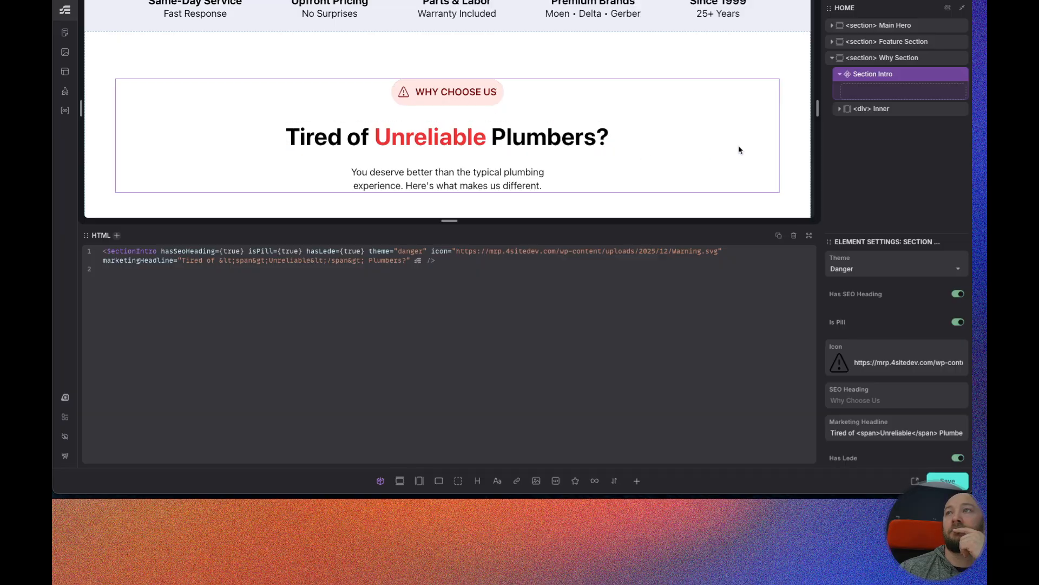
{"action": "scroll", "coordinate": [498, 120], "scroll_direction": "down", "scroll_amount": 1}
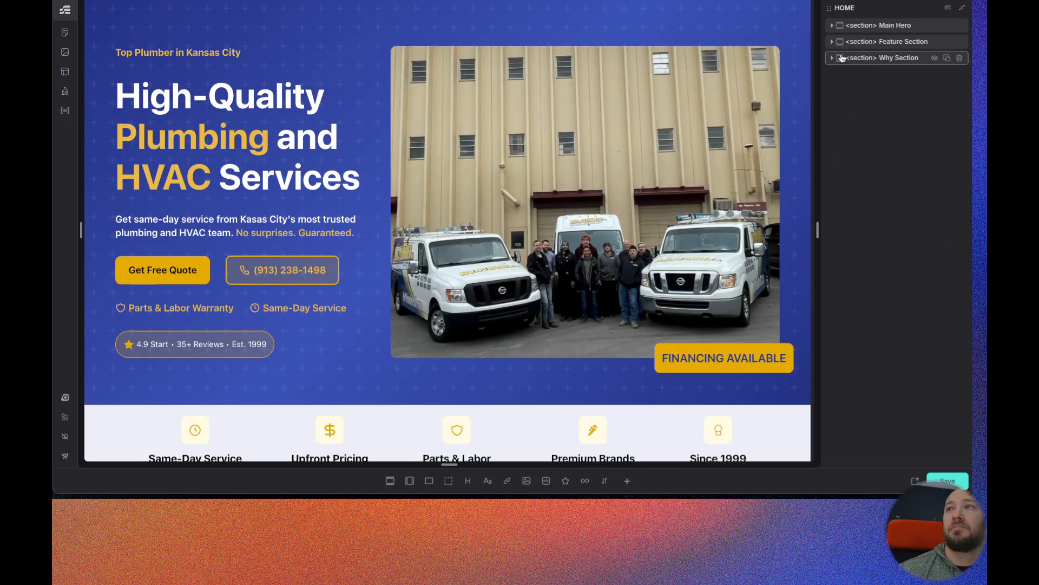
- Insert the Bottom slot into the Section Intro instance of the Why Section and check the intro on the page
{"action": "left_click", "coordinate": [843, 56]}
{"action": "left_click", "coordinate": [896, 81]}
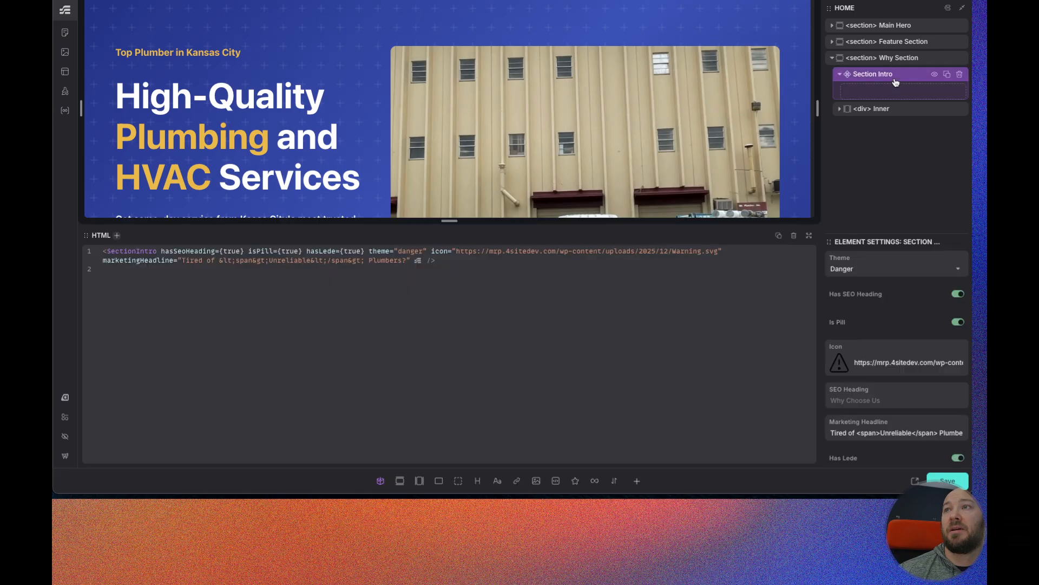
{"action": "scroll", "coordinate": [909, 319], "scroll_direction": "down", "scroll_amount": 2}
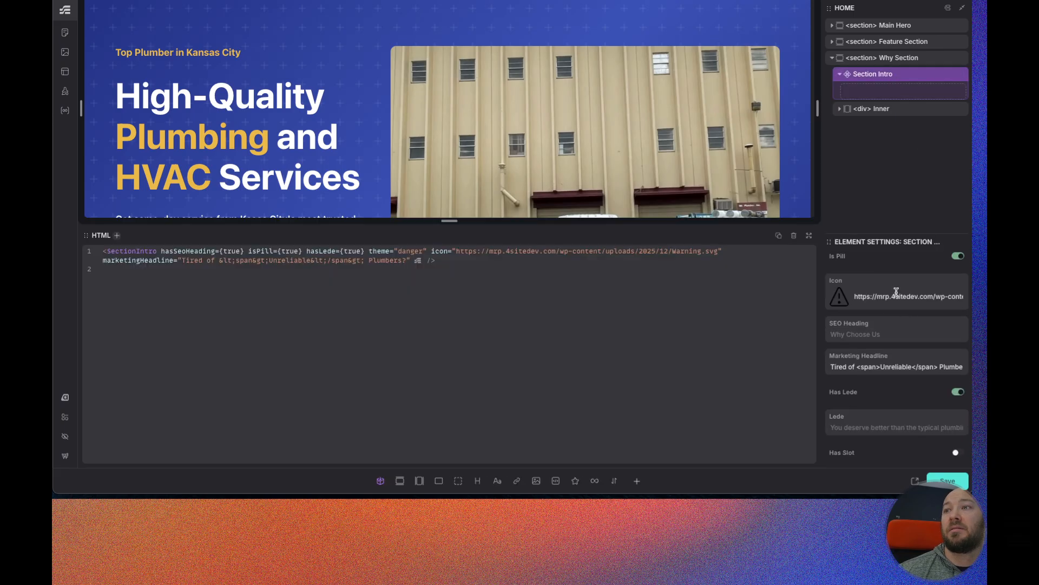
{"action": "left_click", "coordinate": [381, 481]}
{"action": "left_click", "coordinate": [883, 90]}
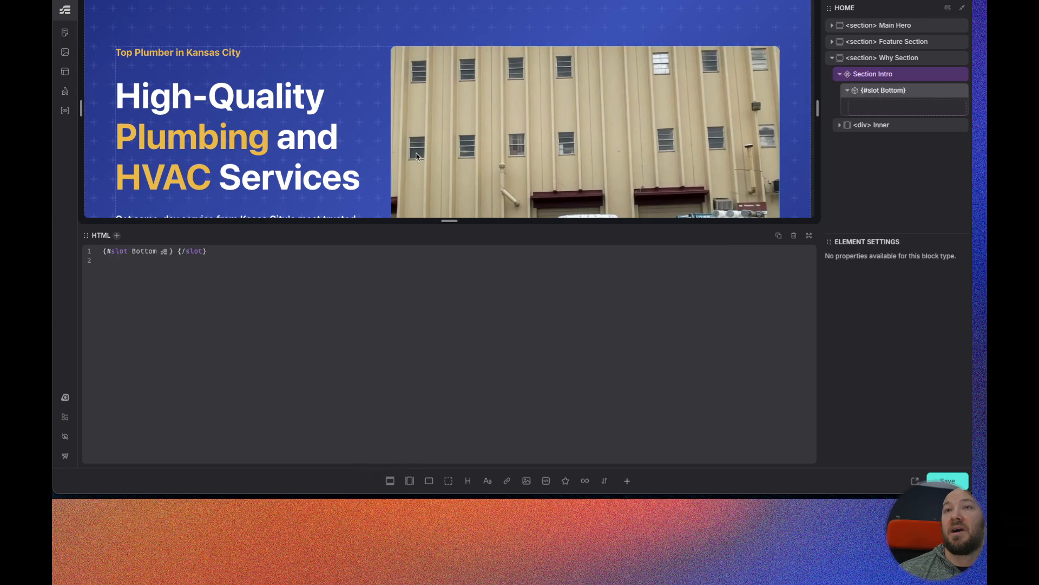
{"action": "scroll", "coordinate": [425, 155], "scroll_direction": "down", "scroll_amount": 10}
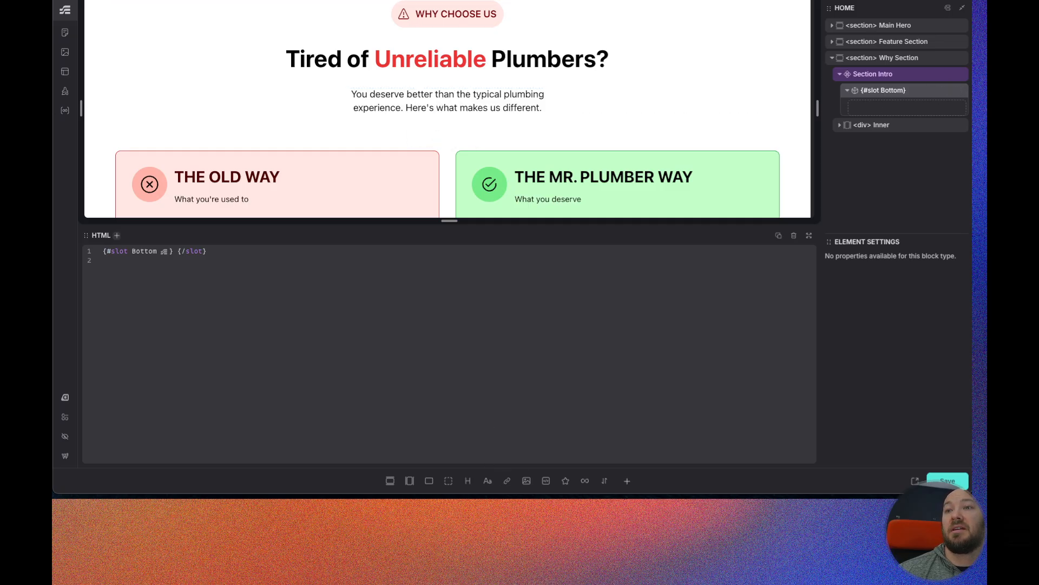
- Insert the Rating Card component into the Bottom slot and turn on Has Slot for the Why Section's Section Intro
{"action": "left_click", "coordinate": [627, 481]}
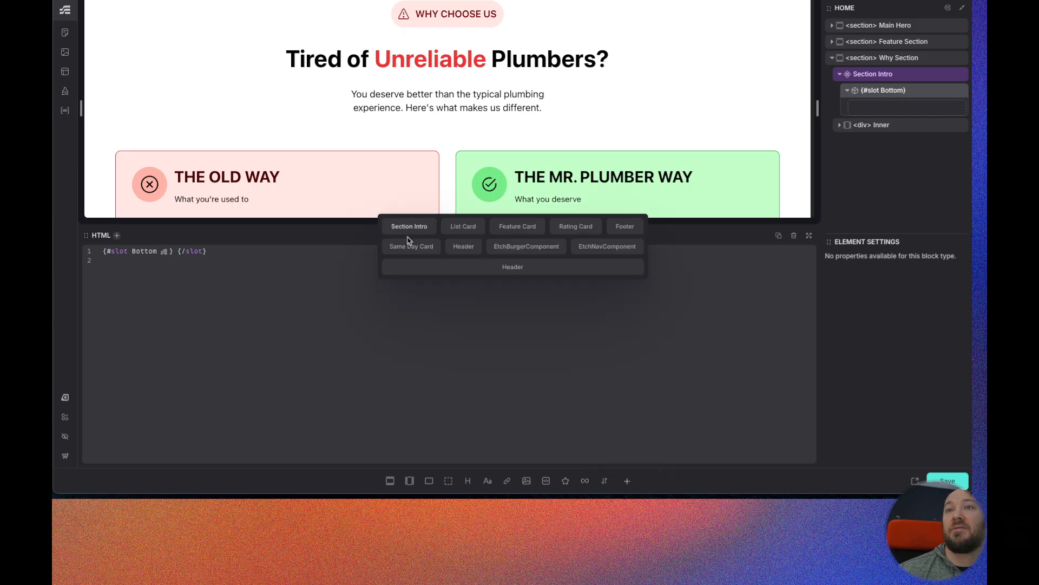
{"action": "left_click", "coordinate": [580, 228]}
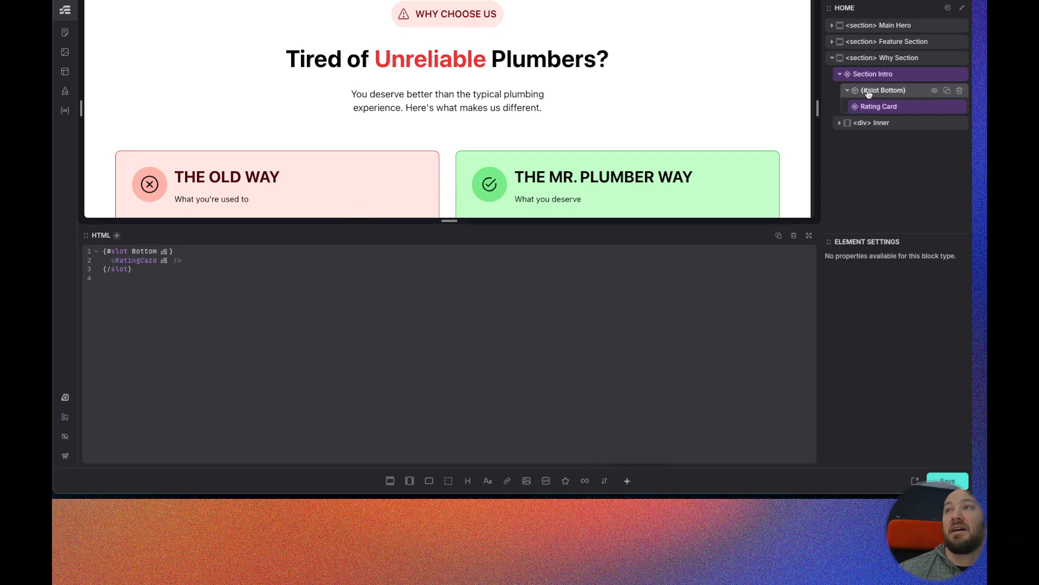
{"action": "left_click", "coordinate": [894, 76]}
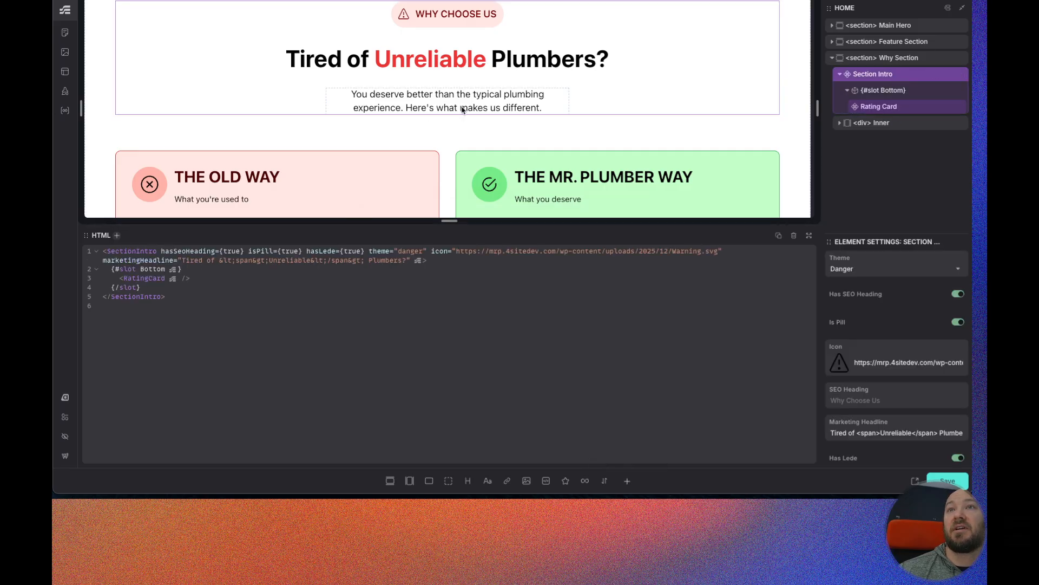
{"action": "scroll", "coordinate": [463, 110], "scroll_direction": "down", "scroll_amount": 2}
{"action": "scroll", "coordinate": [467, 121], "scroll_direction": "up", "scroll_amount": 1}
{"action": "scroll", "coordinate": [923, 419], "scroll_direction": "down", "scroll_amount": 2}
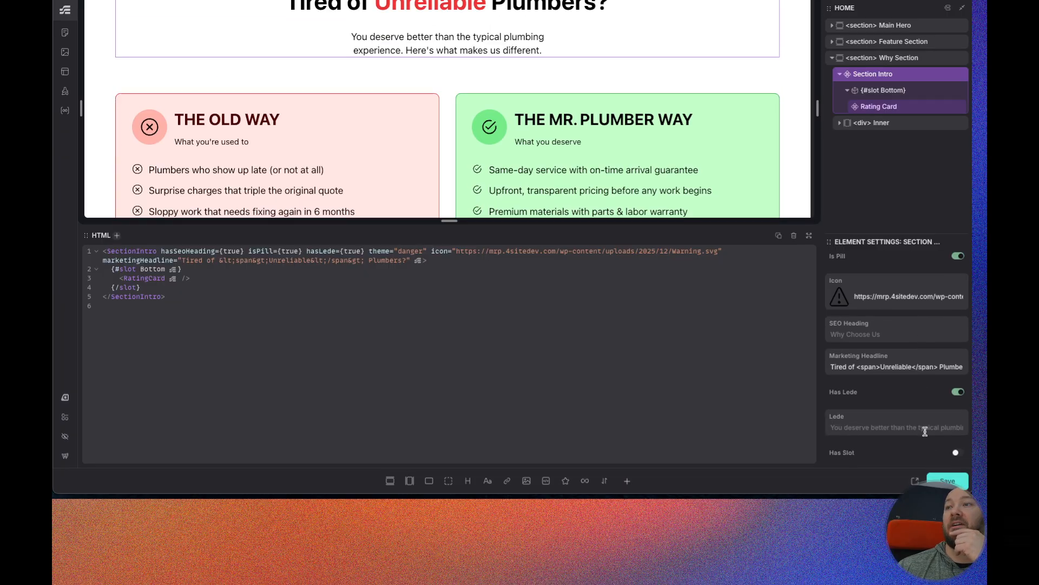
{"action": "left_click", "coordinate": [957, 453]}
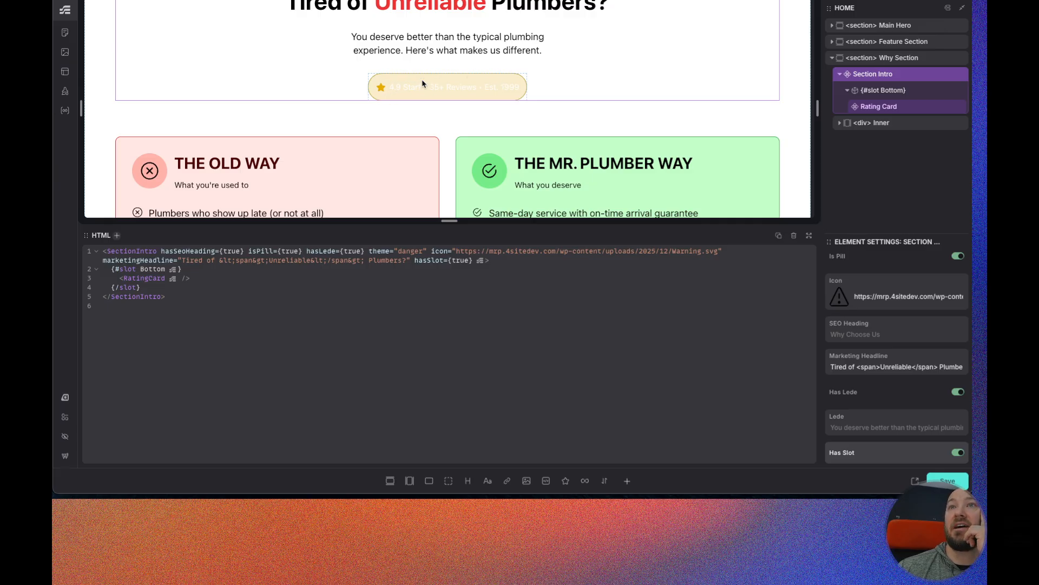
{"action": "scroll", "coordinate": [471, 110], "scroll_direction": "up", "scroll_amount": 1}
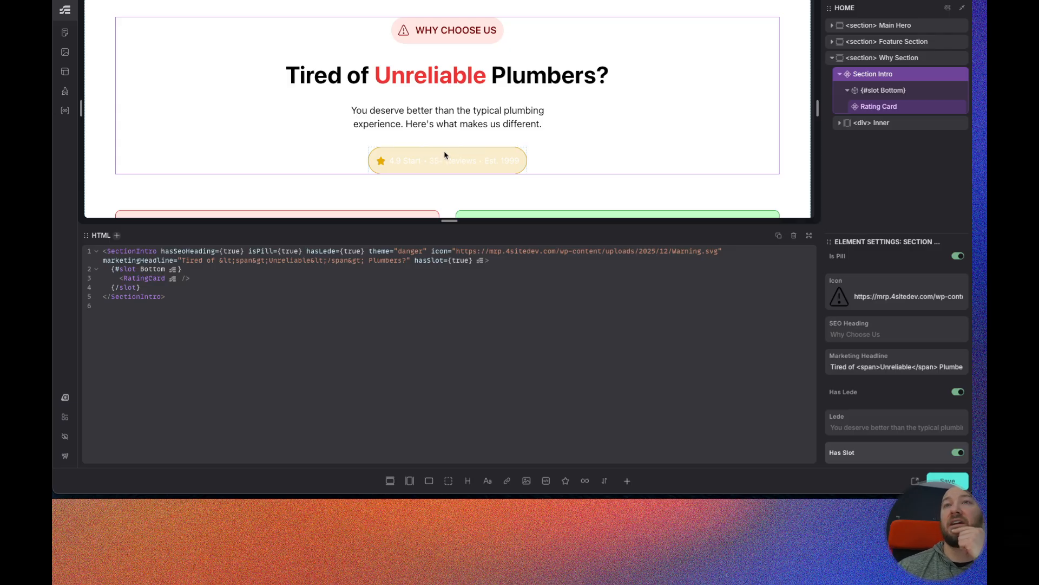
- Compare the Rating Card in the intro with the one in the hero and the Customer Reviews intro in the Figma design
{"action": "left_click", "coordinate": [913, 108]}
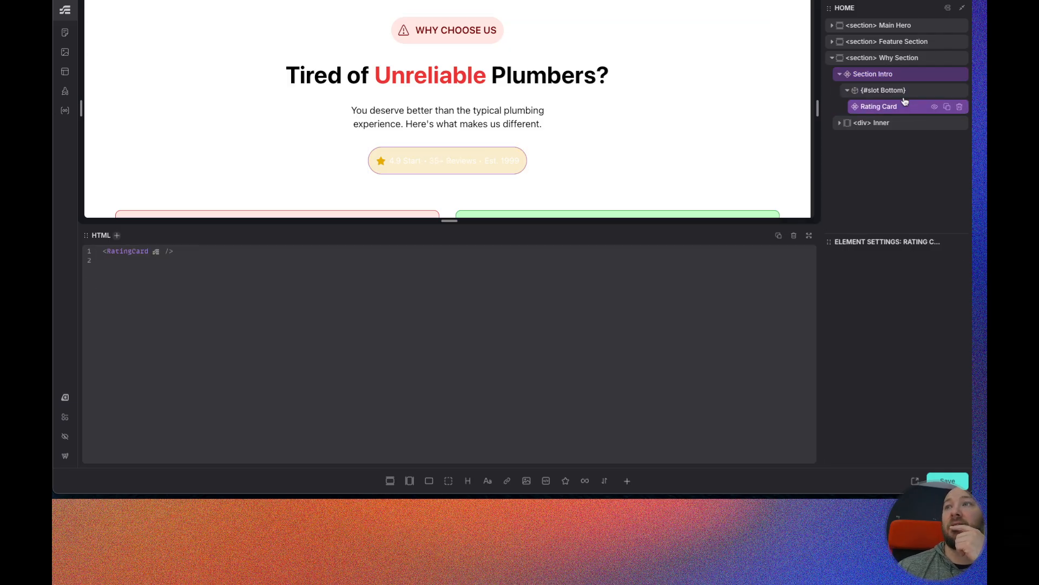
{"action": "scroll", "coordinate": [325, 139], "scroll_direction": "up", "scroll_amount": 15}
{"action": "scroll", "coordinate": [297, 135], "scroll_direction": "down", "scroll_amount": 2}
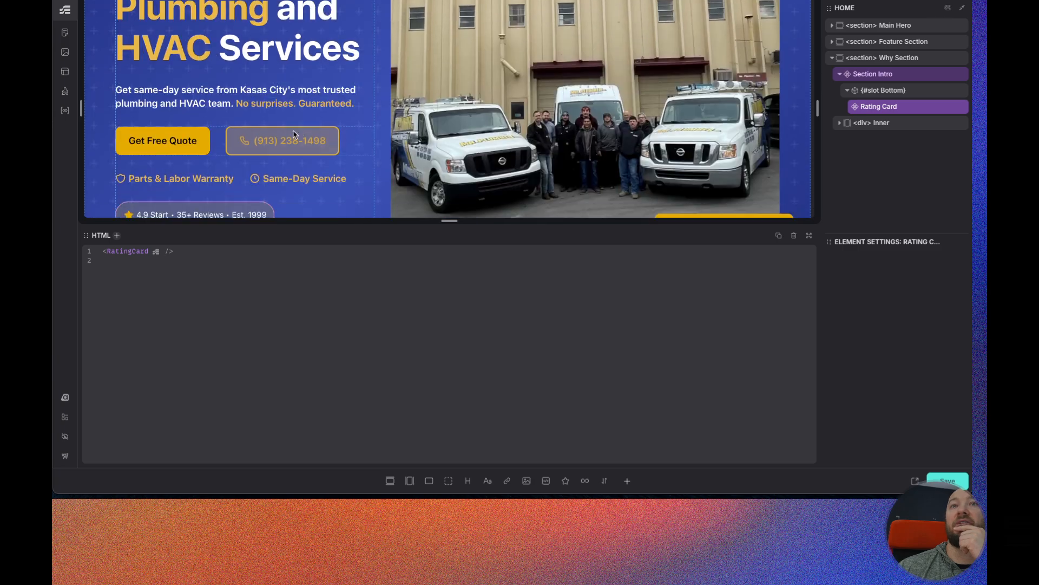
{"action": "scroll", "coordinate": [297, 134], "scroll_direction": "down", "scroll_amount": 3}
{"action": "scroll", "coordinate": [265, 75], "scroll_direction": "down", "scroll_amount": 8}
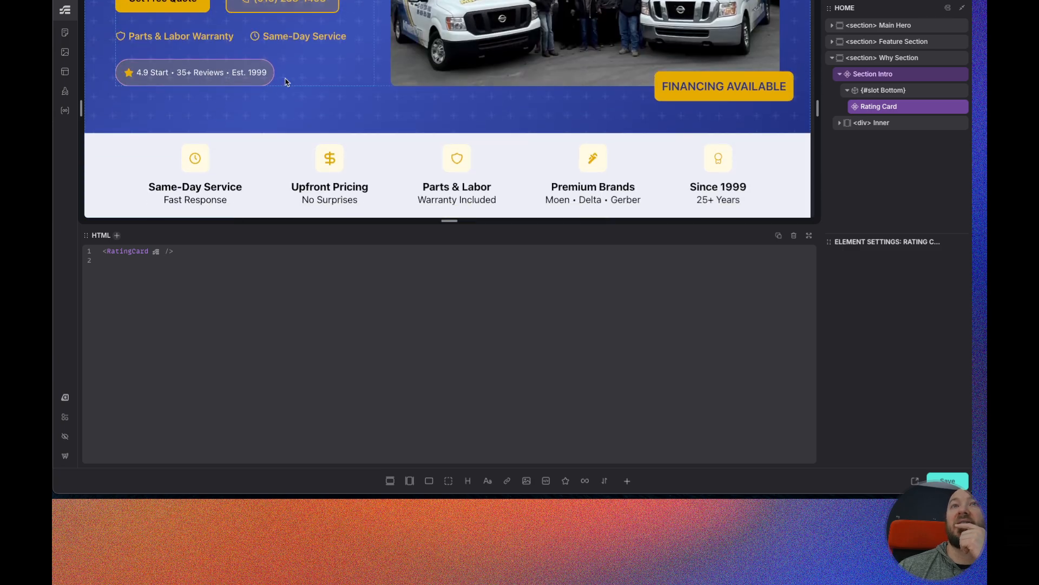
{"action": "left_click", "coordinate": [413, 1]}
{"action": "scroll", "coordinate": [415, 203], "scroll_direction": "down", "scroll_amount": 8}
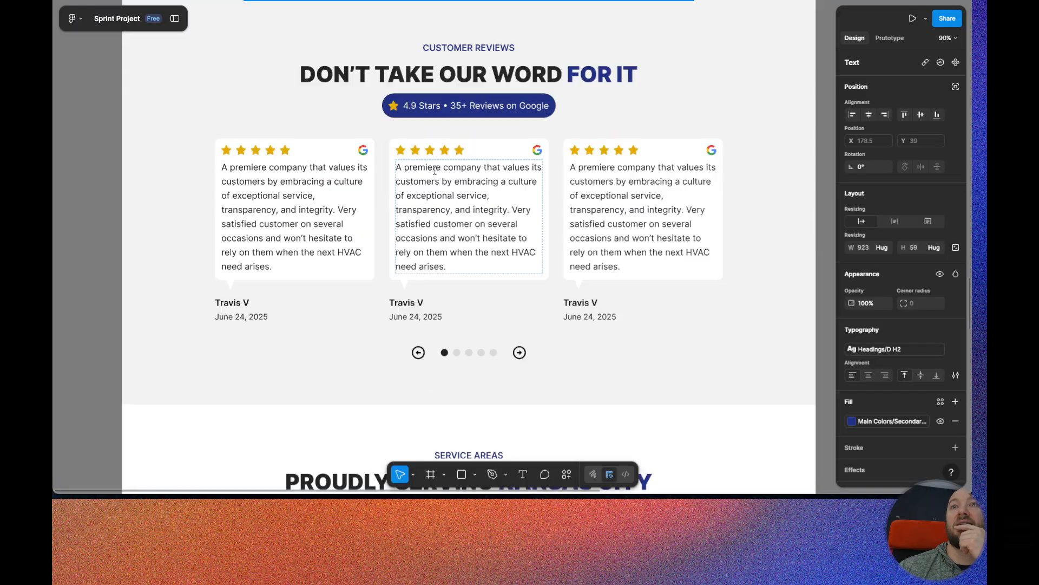
{"action": "scroll", "coordinate": [414, 203], "scroll_direction": "up", "scroll_amount": 5}
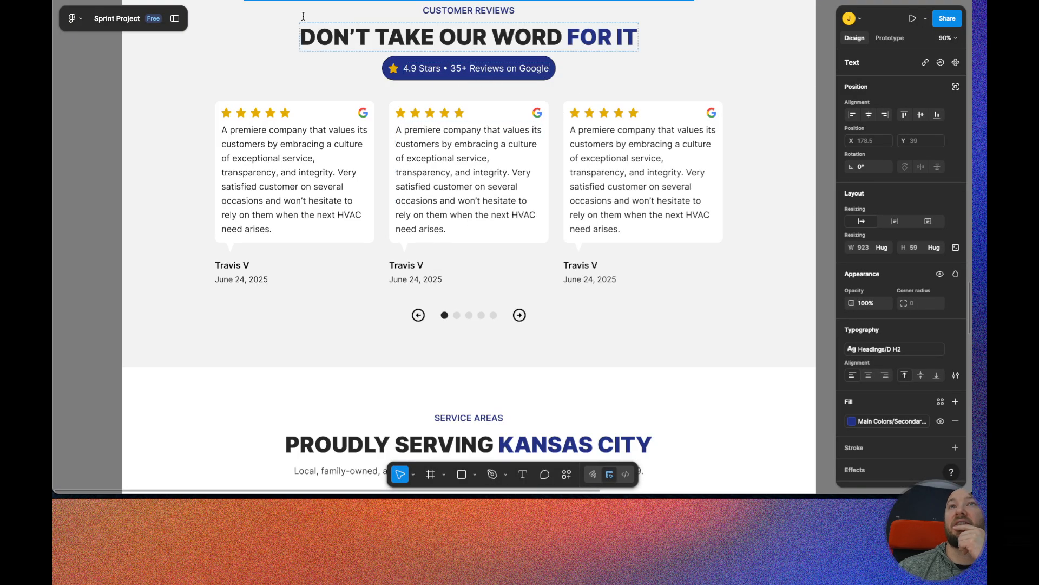
{"action": "key", "text": "ctrl+shift+Tab"}
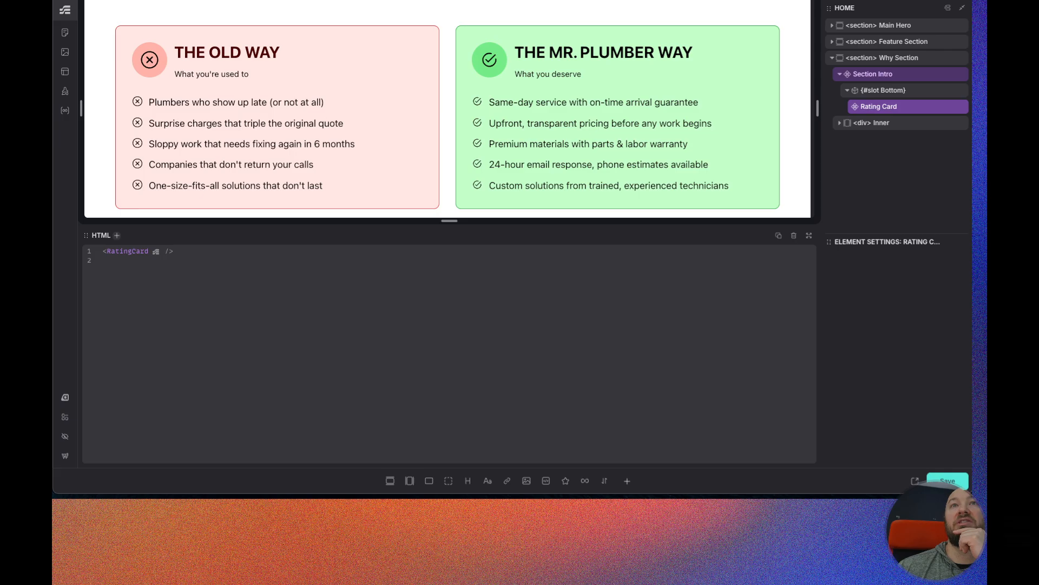
{"action": "scroll", "coordinate": [437, 120], "scroll_direction": "up", "scroll_amount": 4}
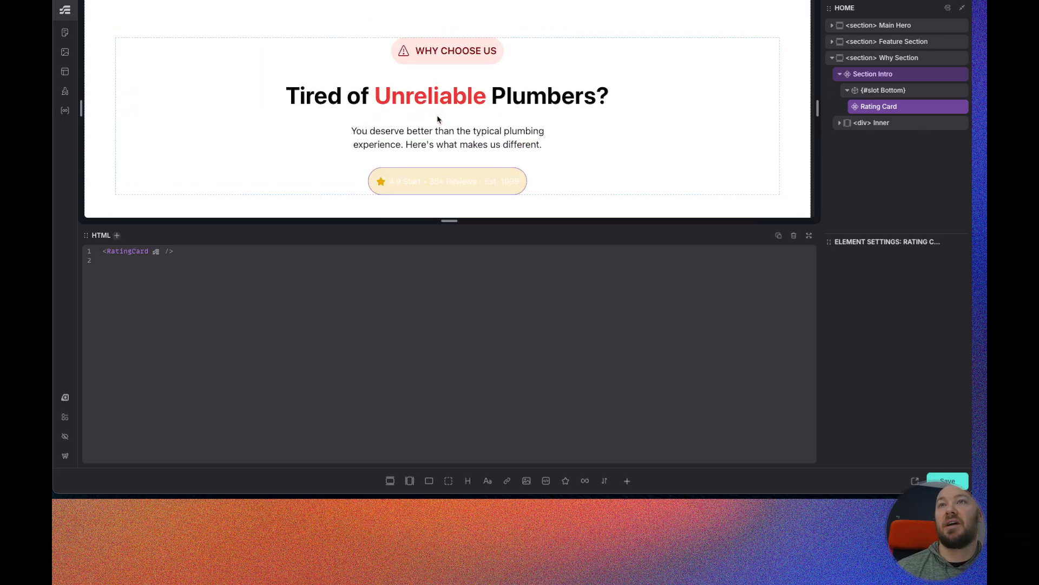
- Turn off Has Lede and Is Pill on the Section Intro and compare it with the Customer Reviews intro in Figma
{"action": "left_click", "coordinate": [908, 76]}
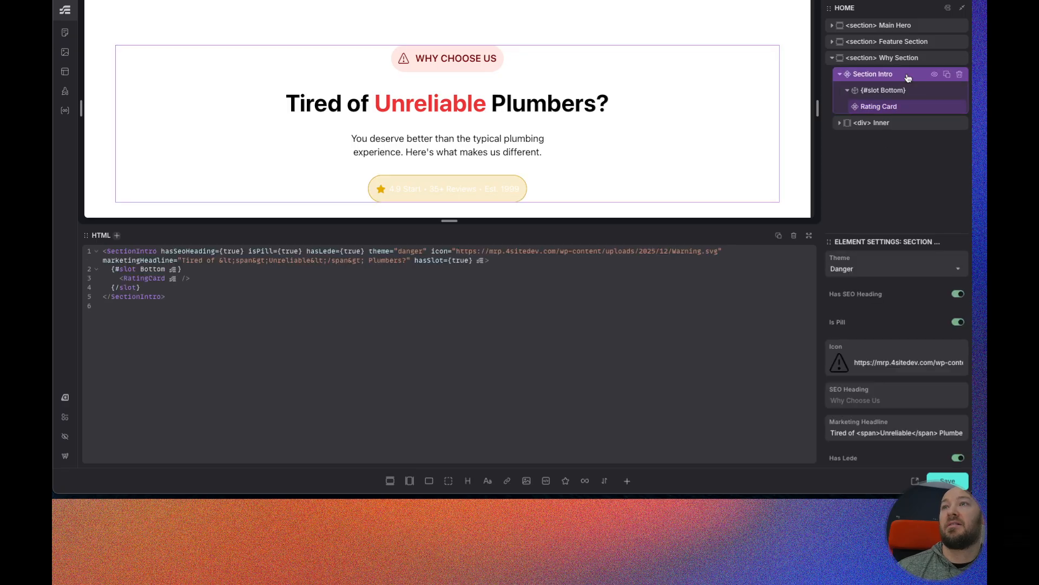
{"action": "scroll", "coordinate": [939, 346], "scroll_direction": "down", "scroll_amount": 2}
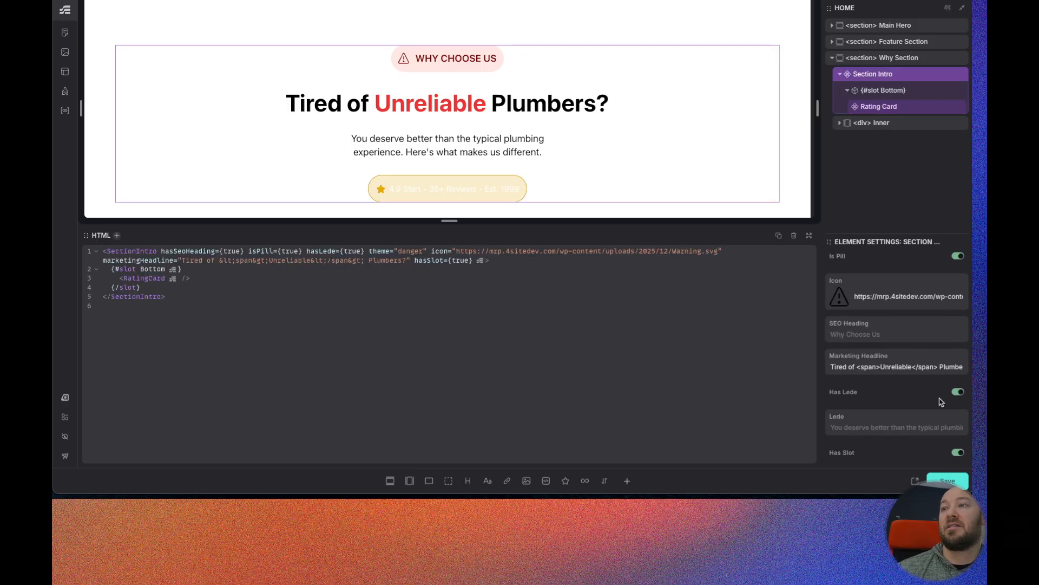
{"action": "left_click", "coordinate": [957, 393]}
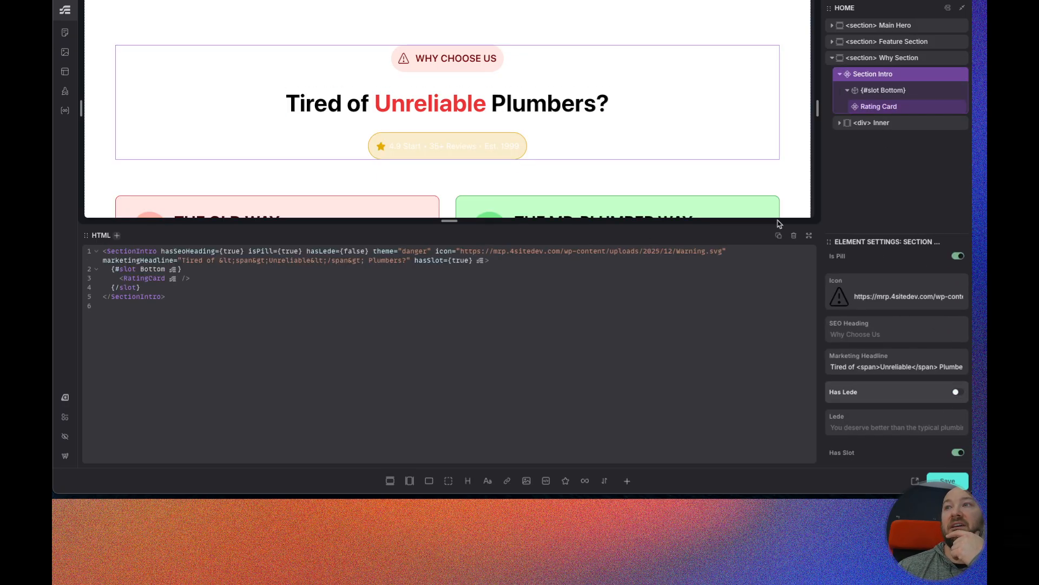
{"action": "scroll", "coordinate": [907, 310], "scroll_direction": "up", "scroll_amount": 2}
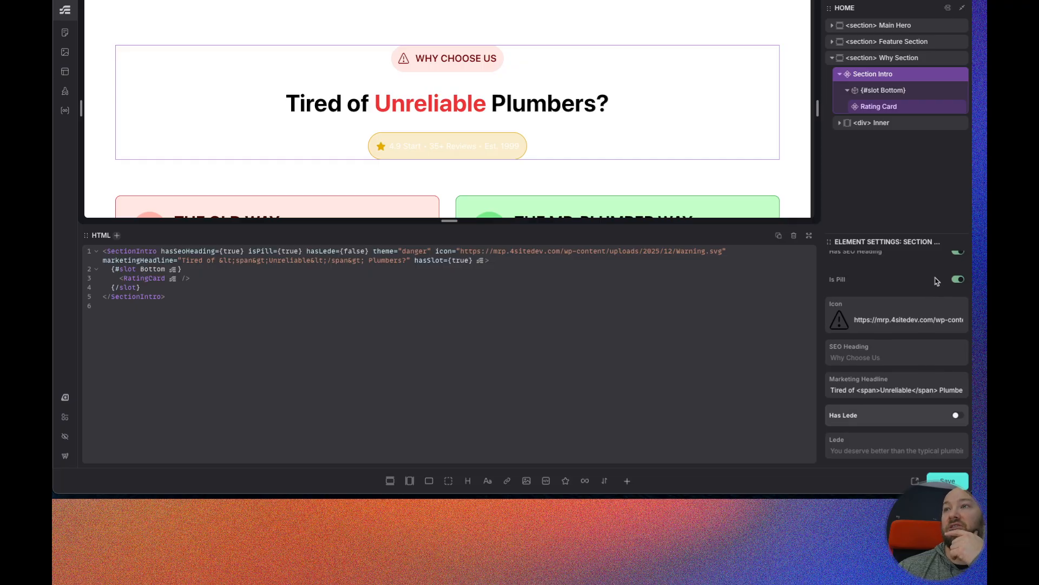
{"action": "left_click", "coordinate": [958, 323]}
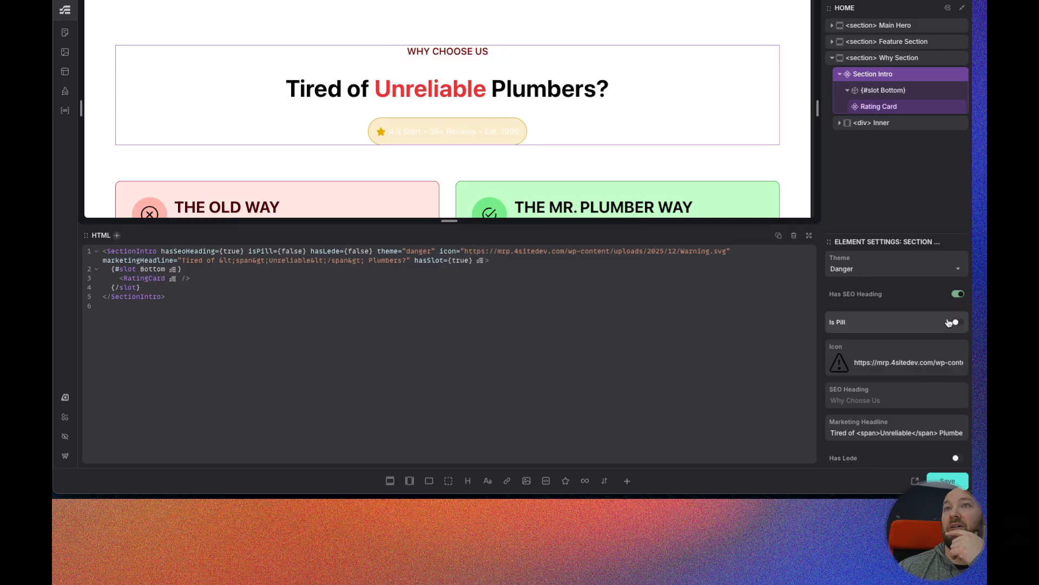
{"action": "key", "text": "ctrl+Tab"}
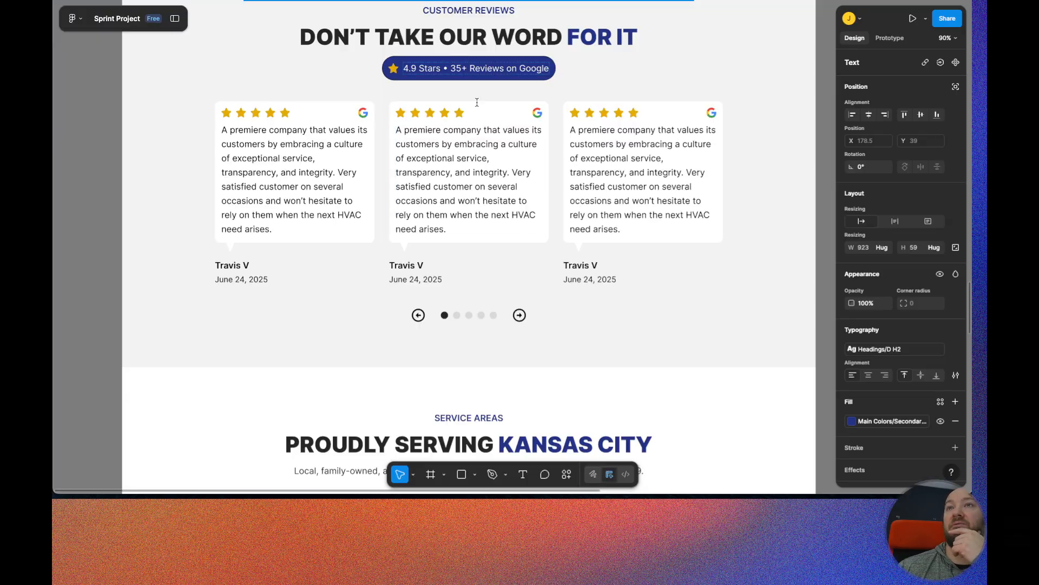
{"action": "scroll", "coordinate": [469, 50], "scroll_direction": "up", "scroll_amount": 1}
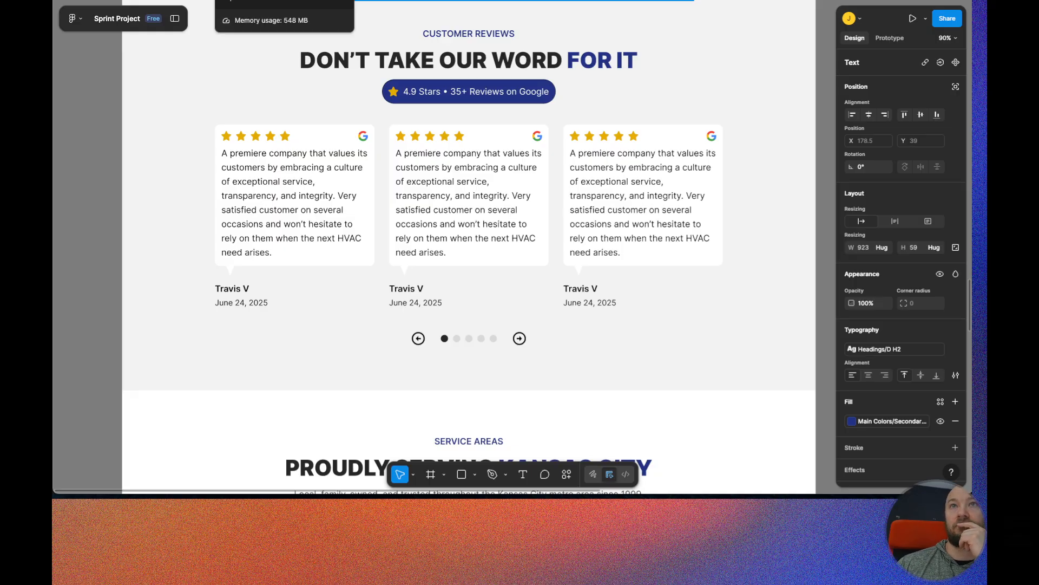
{"action": "key", "text": "ctrl+Tab"}
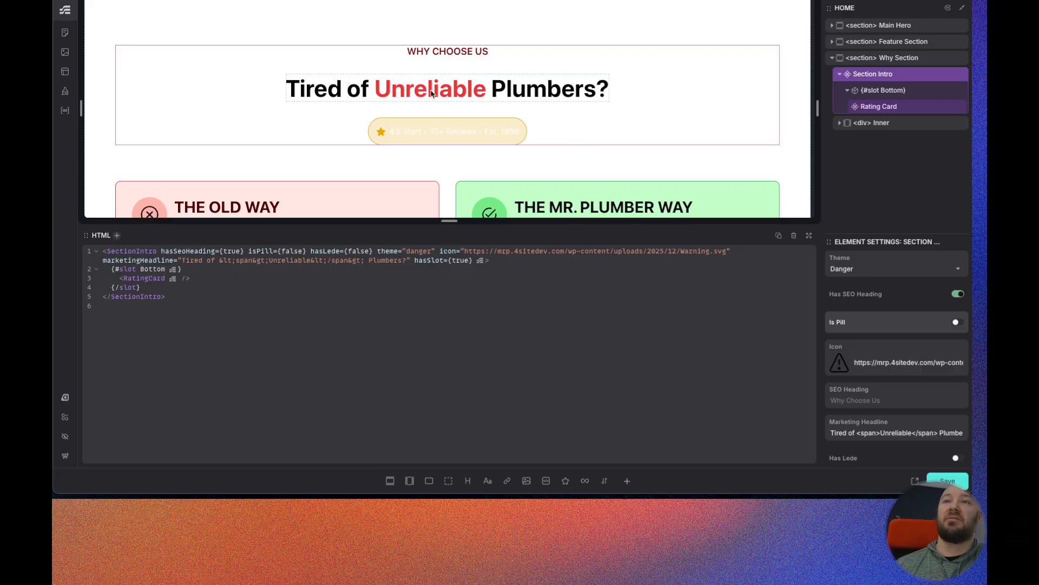
- Delete the Rating Card from the Bottom slot and turn off Has Slot on the Section Intro
{"action": "mouse_move", "coordinate": [940, 113]}
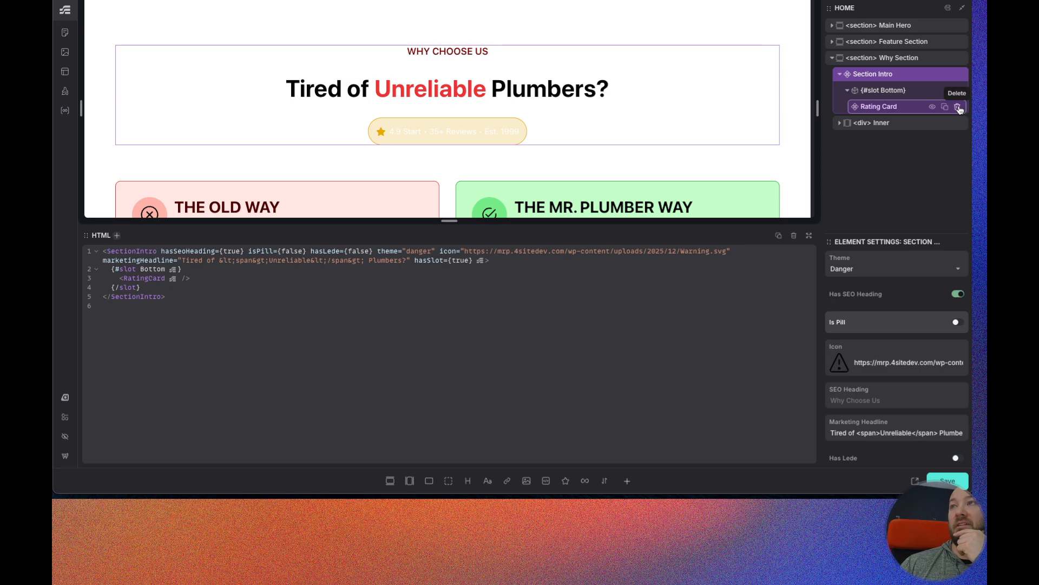
{"action": "left_click", "coordinate": [958, 107]}
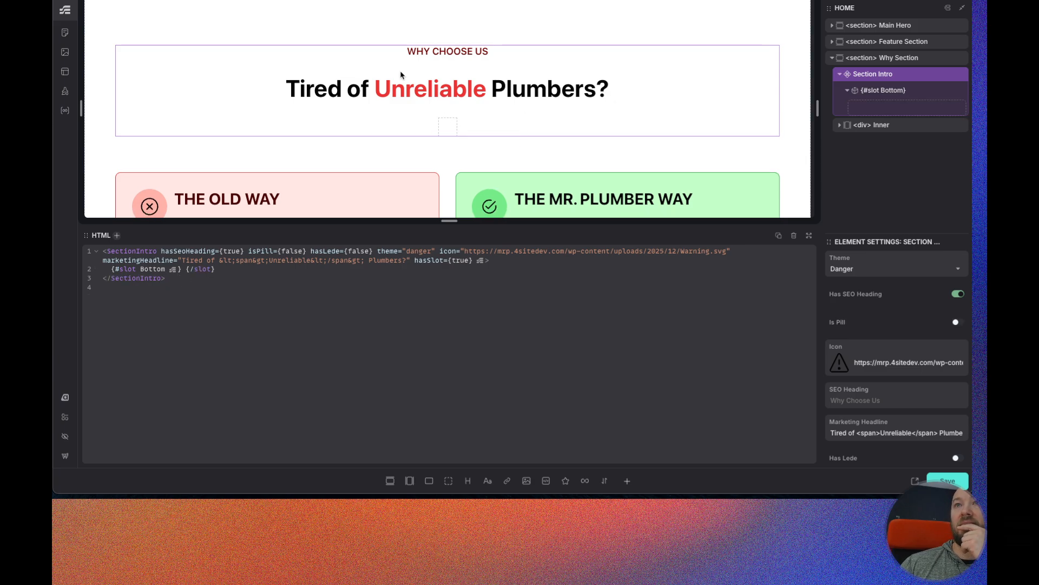
{"action": "scroll", "coordinate": [910, 455], "scroll_direction": "down", "scroll_amount": 2}
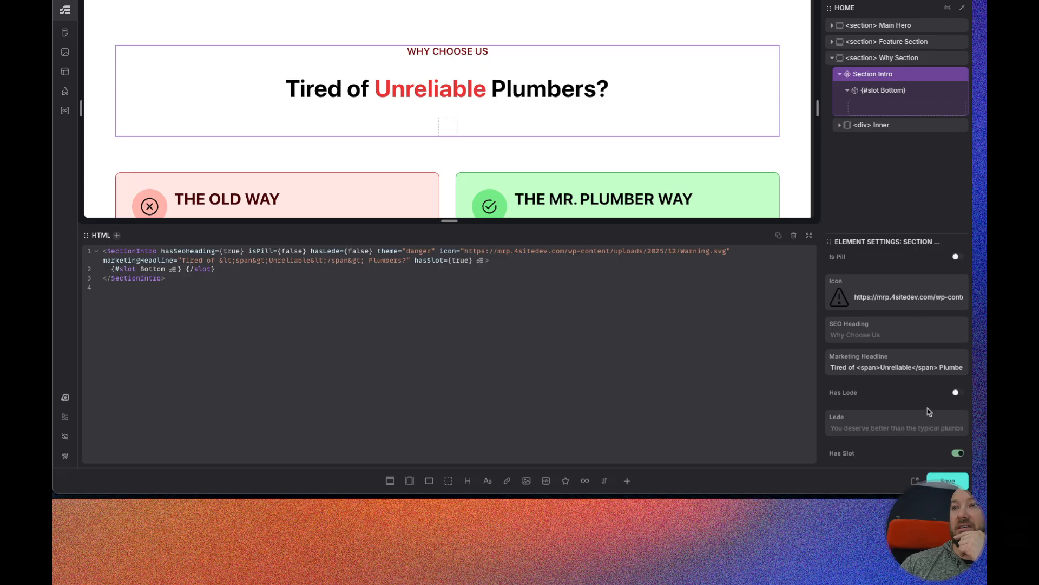
{"action": "left_click", "coordinate": [957, 454]}
- Turn Is Pill and Has Lede back on for the Section Intro, then save the page
{"action": "scroll", "coordinate": [957, 433], "scroll_direction": "up", "scroll_amount": 2}
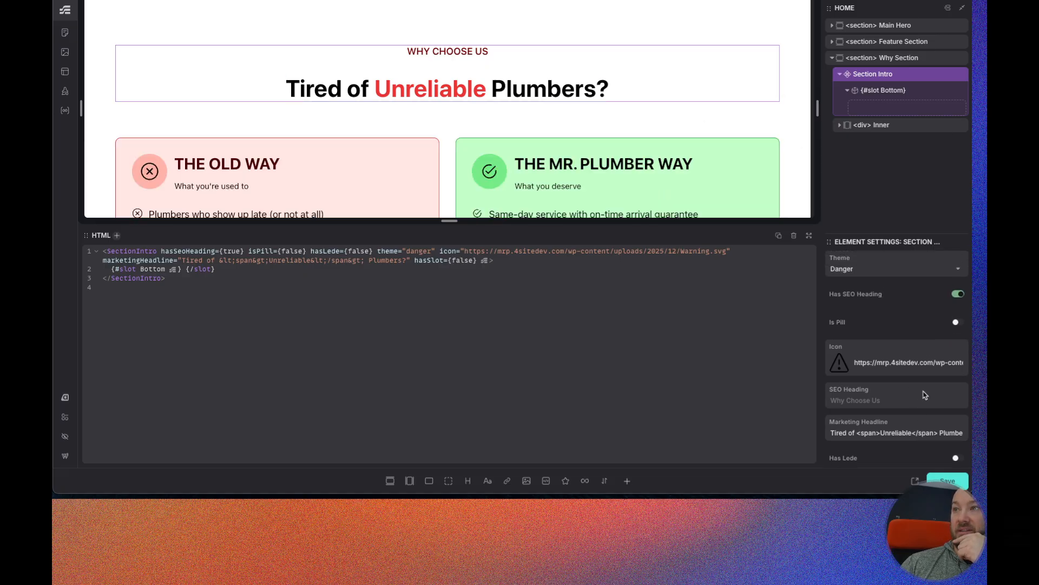
{"action": "left_click", "coordinate": [957, 323]}
{"action": "scroll", "coordinate": [953, 417], "scroll_direction": "down", "scroll_amount": 2}
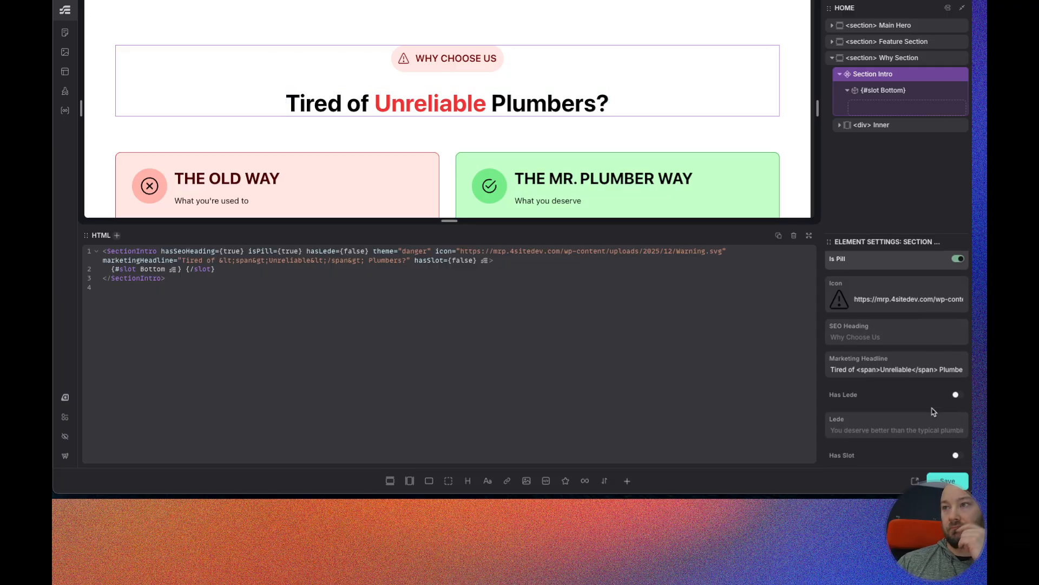
{"action": "left_click", "coordinate": [957, 392]}
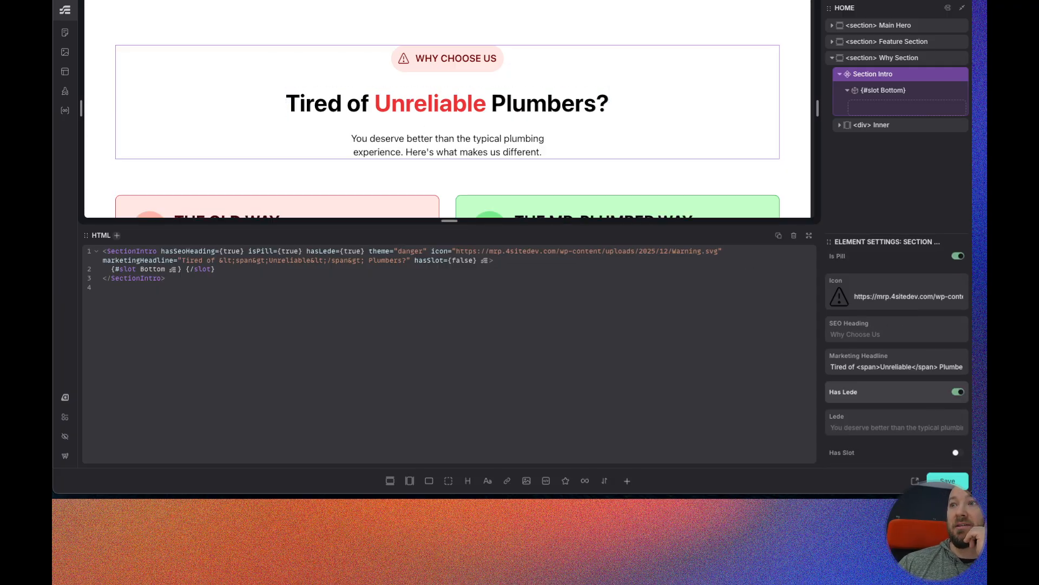
{"action": "key", "text": "ctrl+s"}
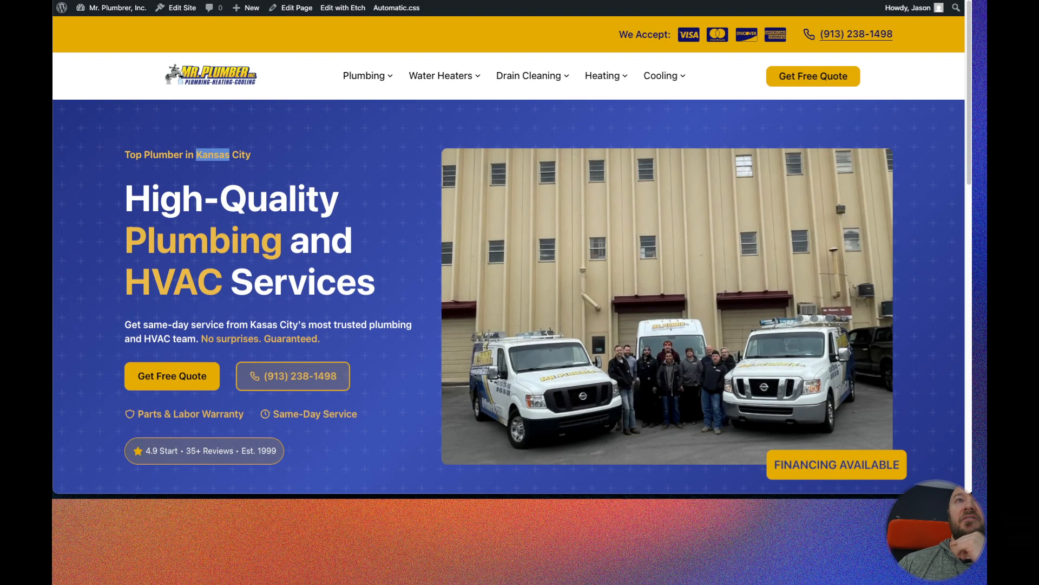
- Look over the Figma page design and the Why Section intro on the live home page
{"action": "left_click", "coordinate": [485, 139]}
{"action": "scroll", "coordinate": [490, 141], "scroll_direction": "down", "scroll_amount": 10}
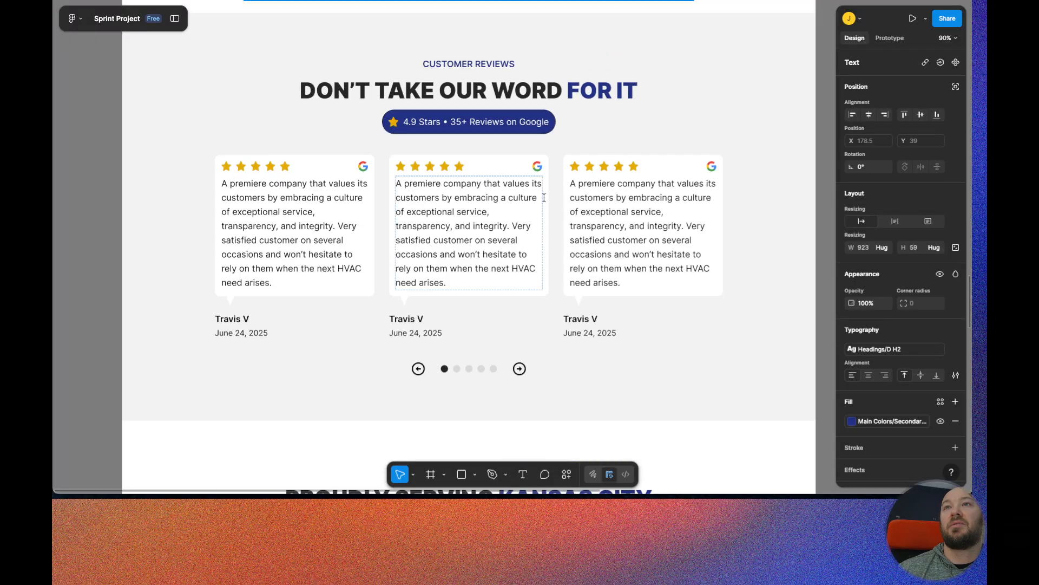
{"action": "scroll", "coordinate": [518, 198], "scroll_direction": "up", "scroll_amount": 15}
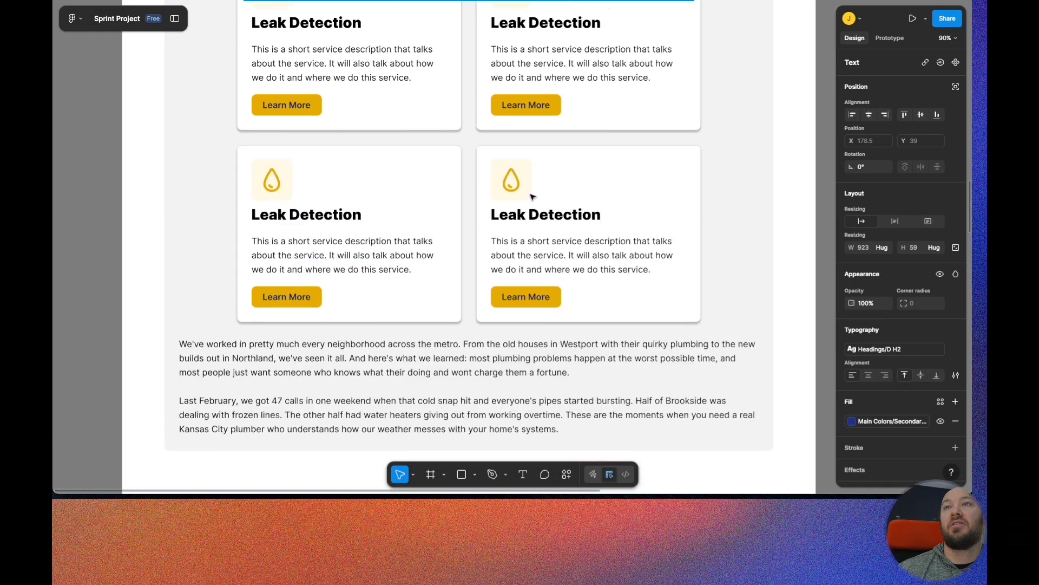
{"action": "scroll", "coordinate": [518, 198], "scroll_direction": "up", "scroll_amount": 10}
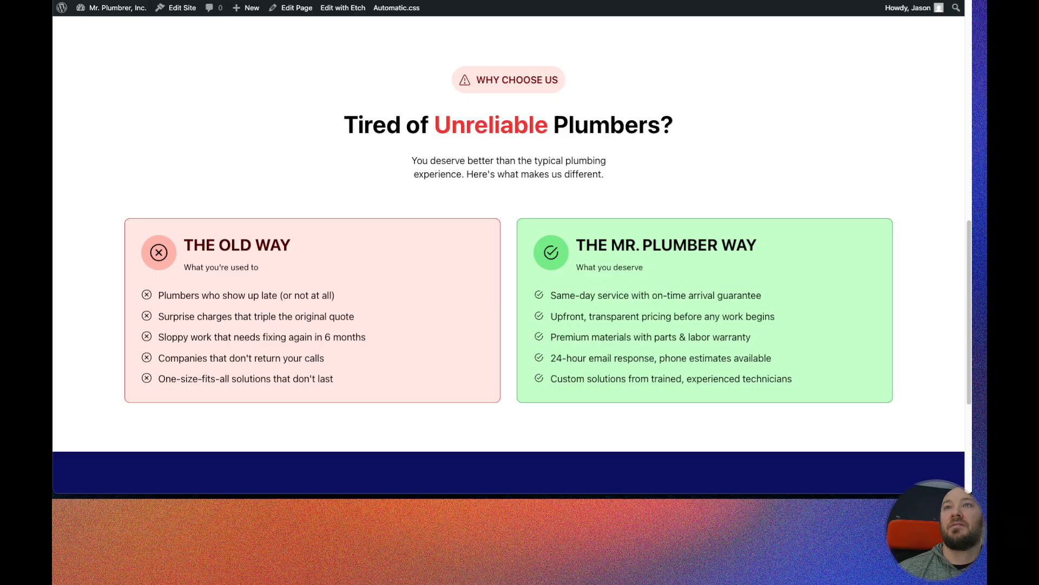
{"action": "scroll", "coordinate": [436, 200], "scroll_direction": "up", "scroll_amount": 2}
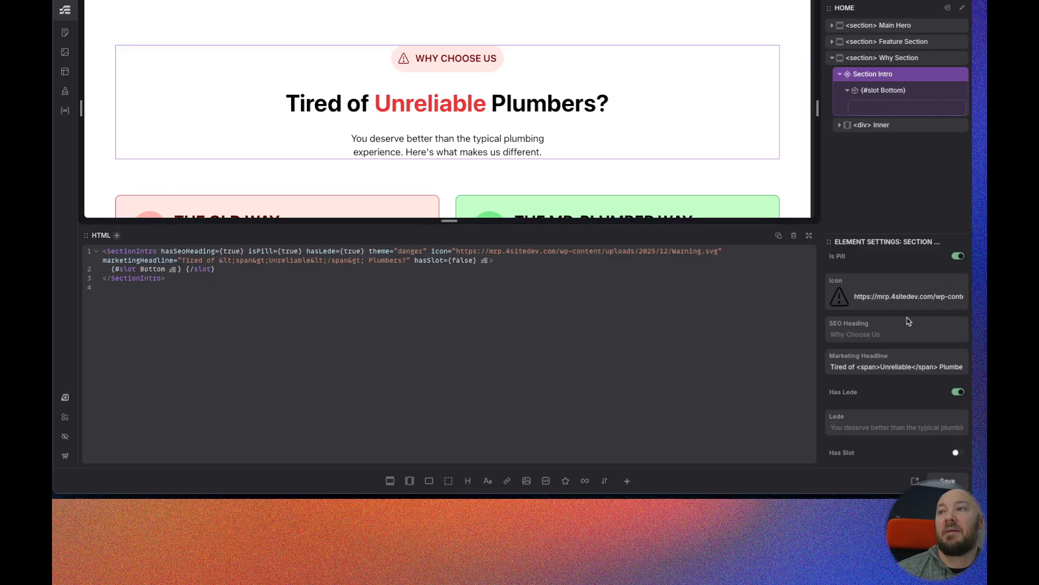
- Review the Section Intro's property settings and inspect the markup of its headline on the live page in DevTools
{"action": "scroll", "coordinate": [880, 280], "scroll_direction": "up", "scroll_amount": 3}
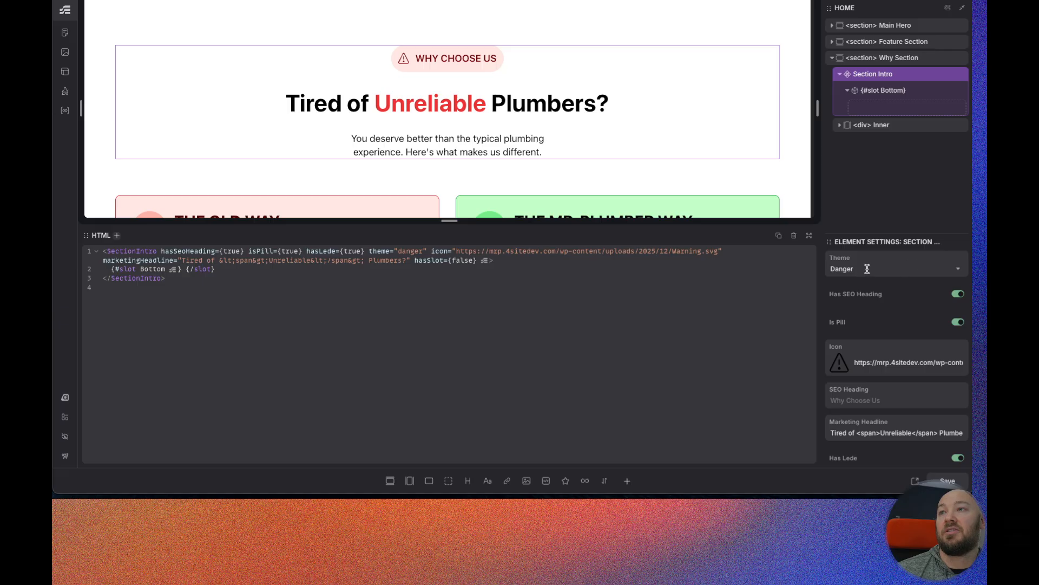
{"action": "scroll", "coordinate": [861, 292], "scroll_direction": "down", "scroll_amount": 1}
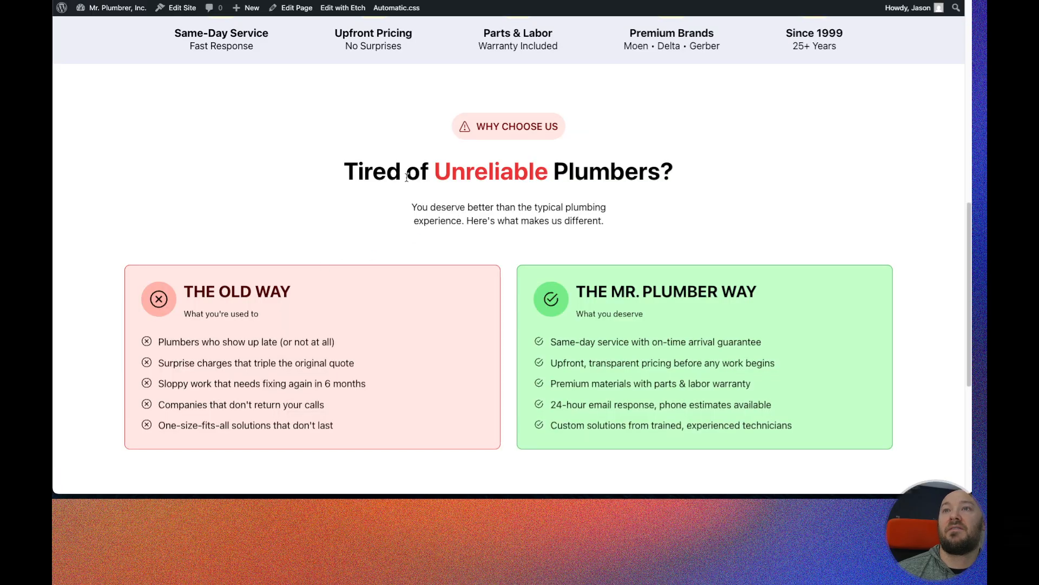
{"action": "right_click", "coordinate": [402, 174]}
{"action": "left_click", "coordinate": [430, 279]}
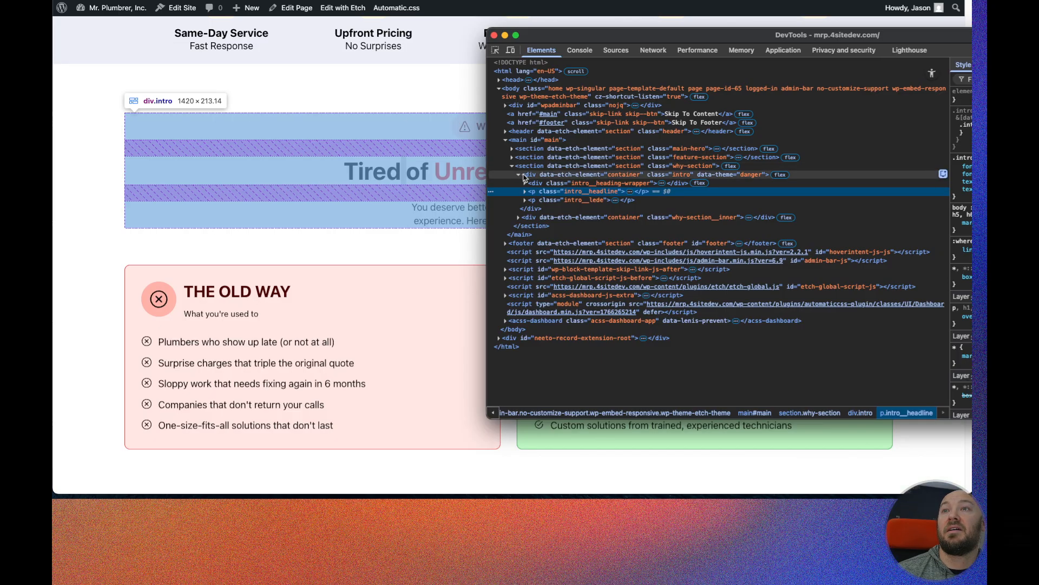
- Expand the intro's heading wrapper in DevTools to examine the markup of its icon and SEO heading
{"action": "left_click", "coordinate": [524, 182]}
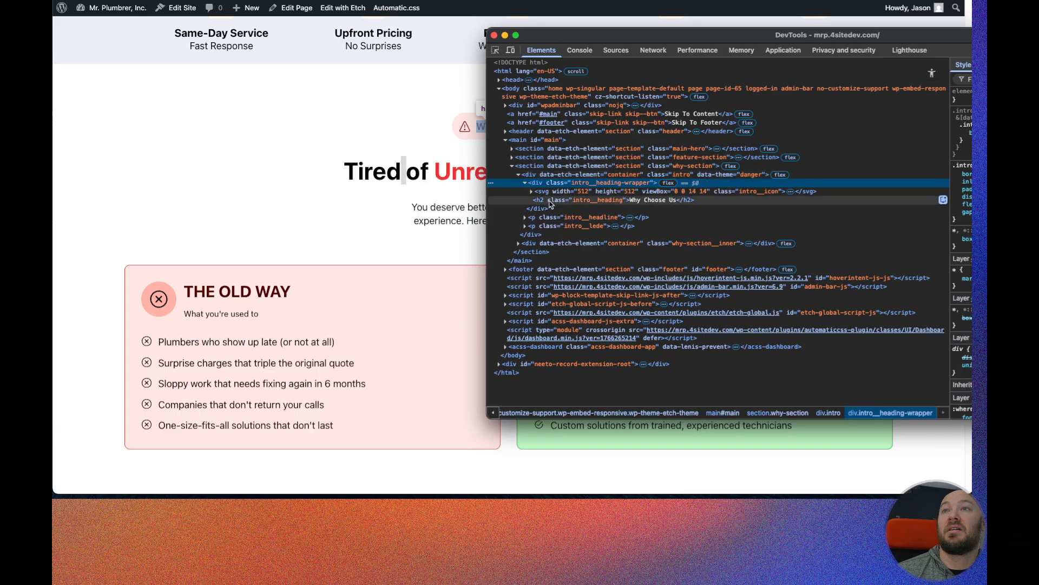
{"action": "left_click_drag", "start_coordinate": [588, 35], "coordinate": [650, 34]}
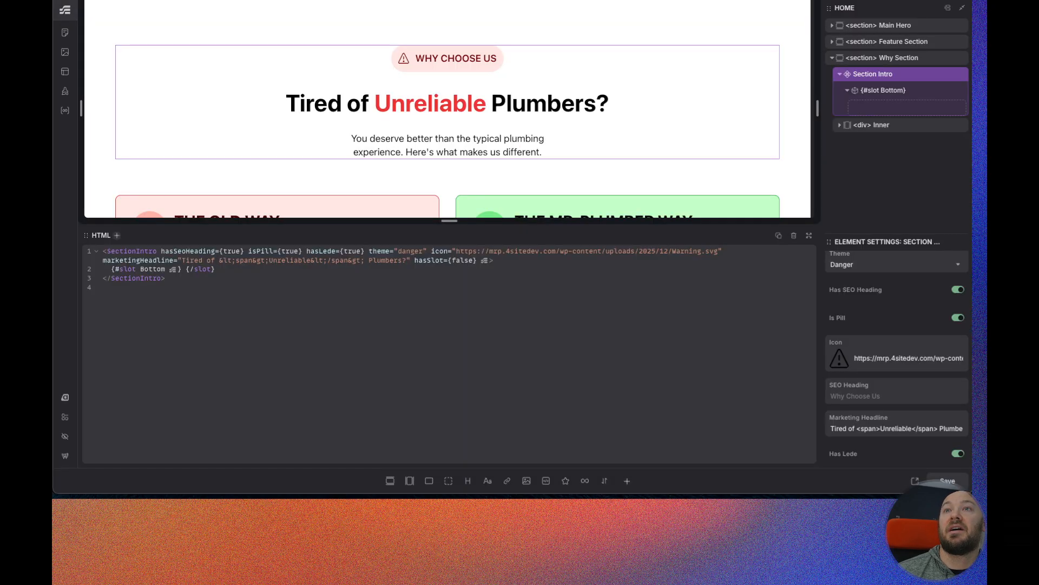
- In the Etch editor, turn off Has SEO Heading for the Section Intro and save the page
{"action": "scroll", "coordinate": [910, 325], "scroll_direction": "down", "scroll_amount": 2}
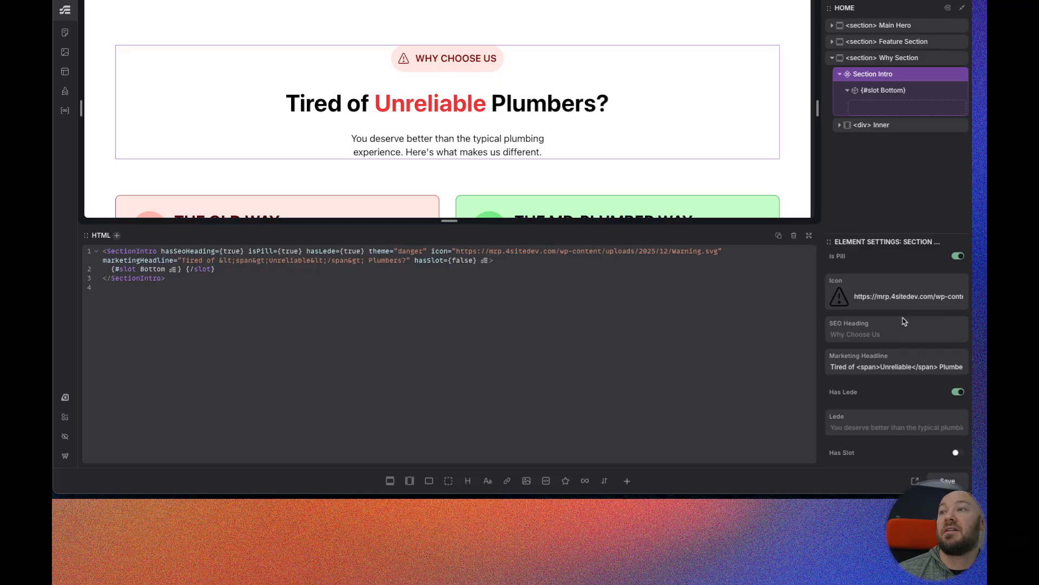
{"action": "scroll", "coordinate": [915, 312], "scroll_direction": "up", "scroll_amount": 3}
{"action": "left_click", "coordinate": [957, 294]}
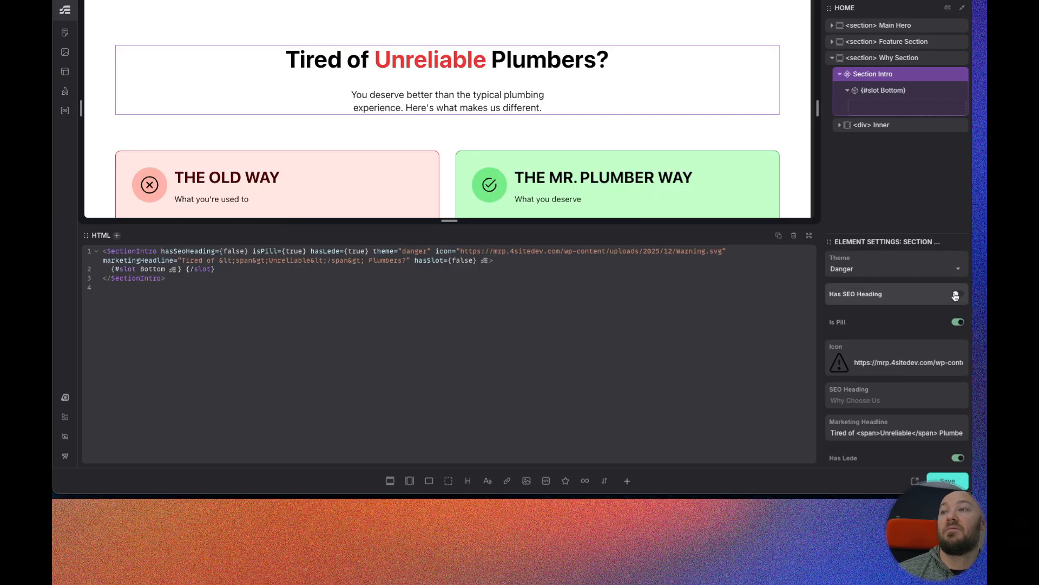
{"action": "key", "text": "ctrl+s"}
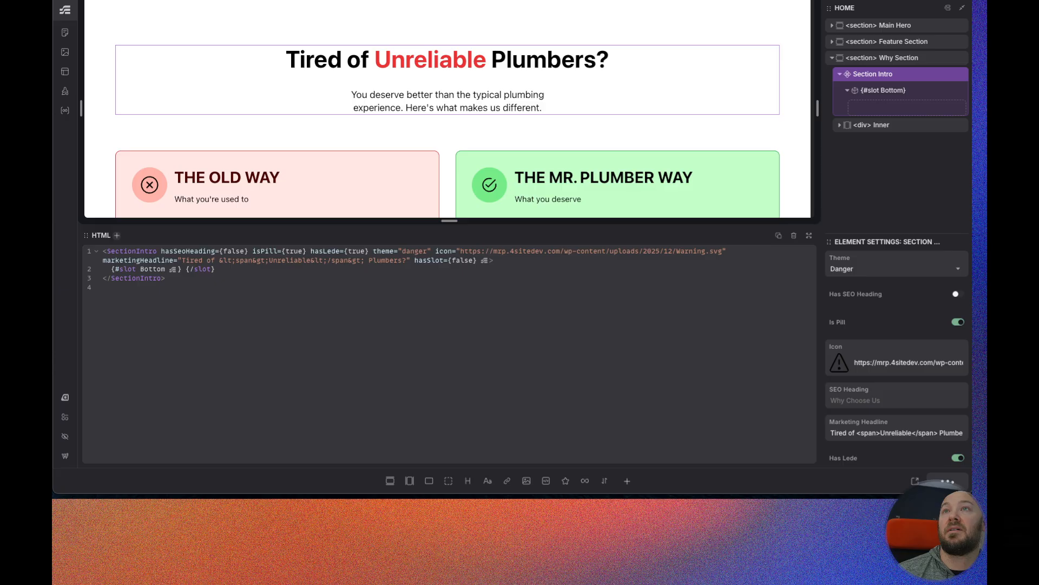
- Inspect the intro headline's markup on the refreshed live page, then turn Has SEO Heading back on for the Section Intro
{"action": "key", "text": "ctrl+Tab"}
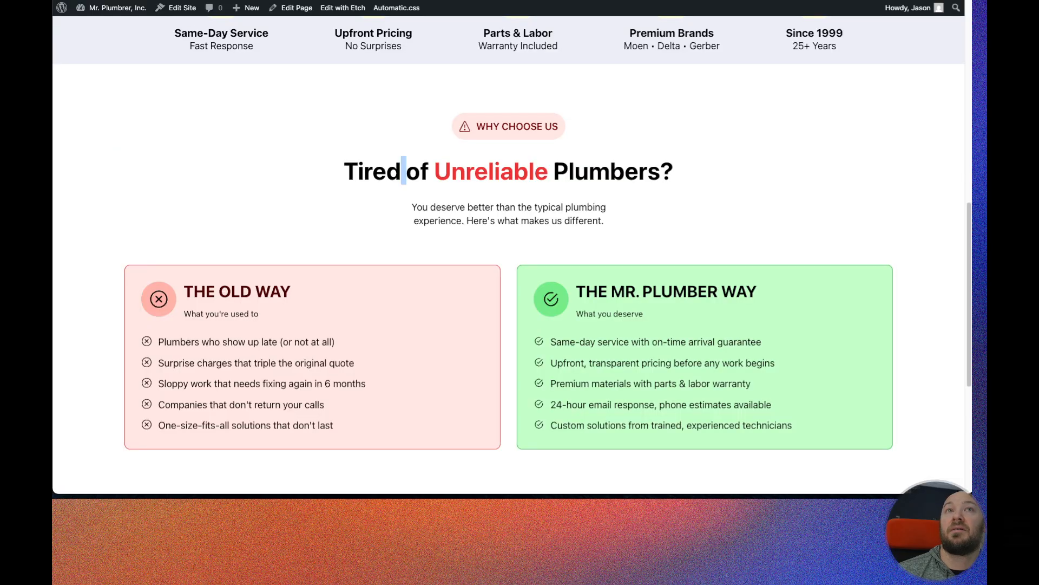
{"action": "key", "text": "super+r"}
{"action": "right_click", "coordinate": [466, 127]}
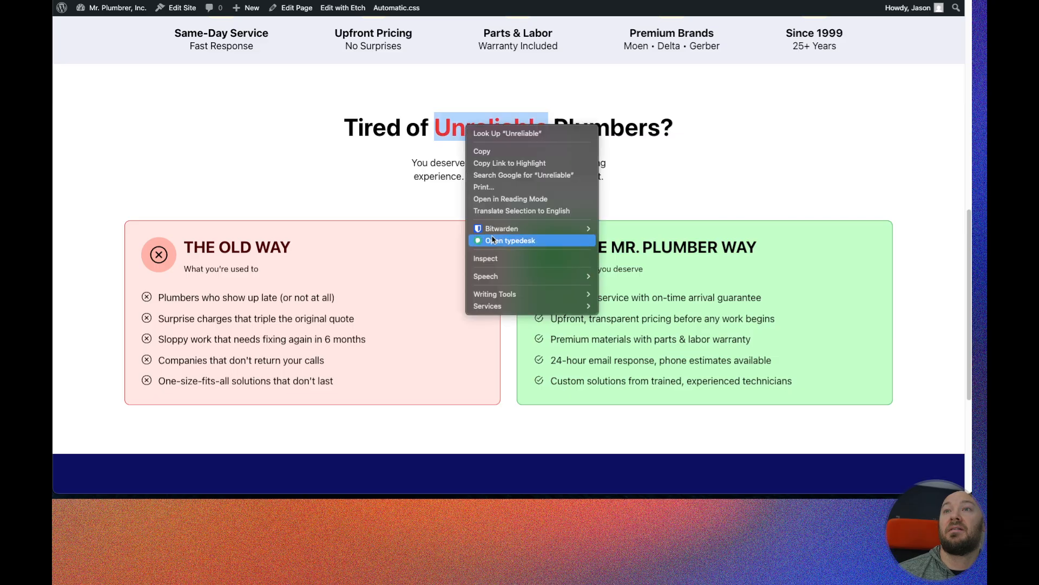
{"action": "left_click", "coordinate": [493, 258]}
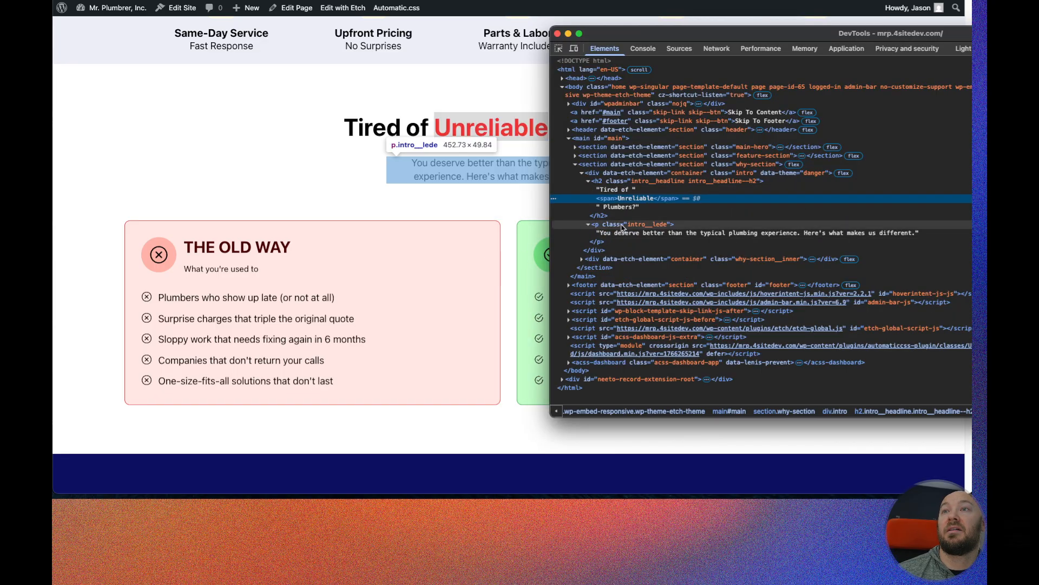
{"action": "left_click", "coordinate": [613, 183]}
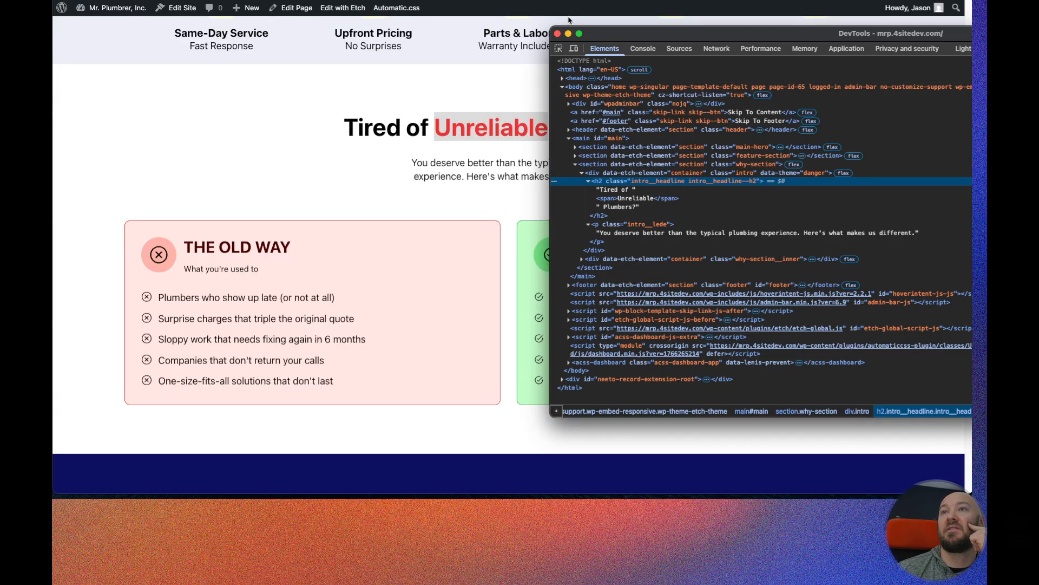
{"action": "left_click", "coordinate": [559, 35]}
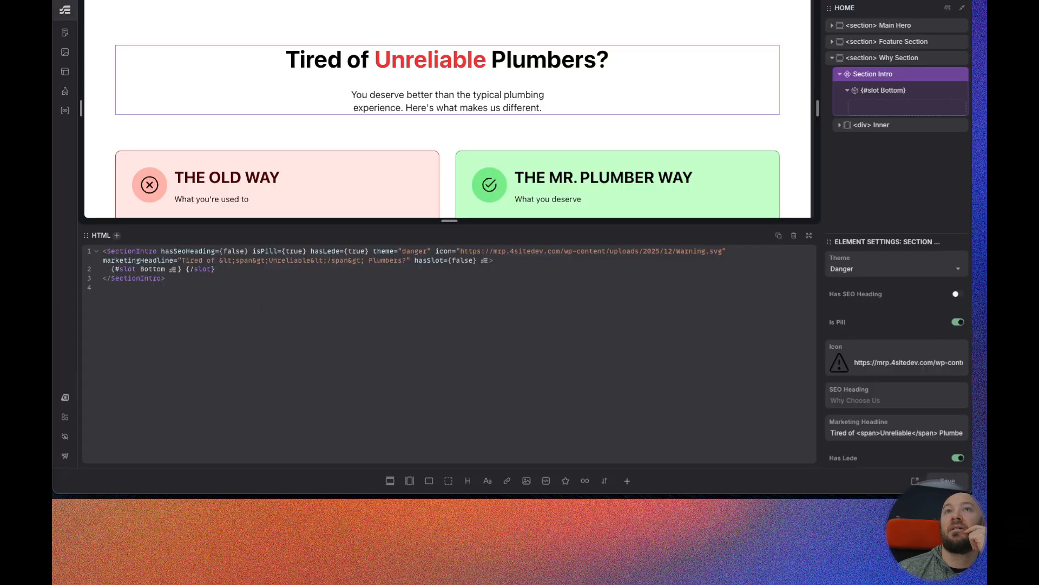
{"action": "left_click", "coordinate": [956, 295]}
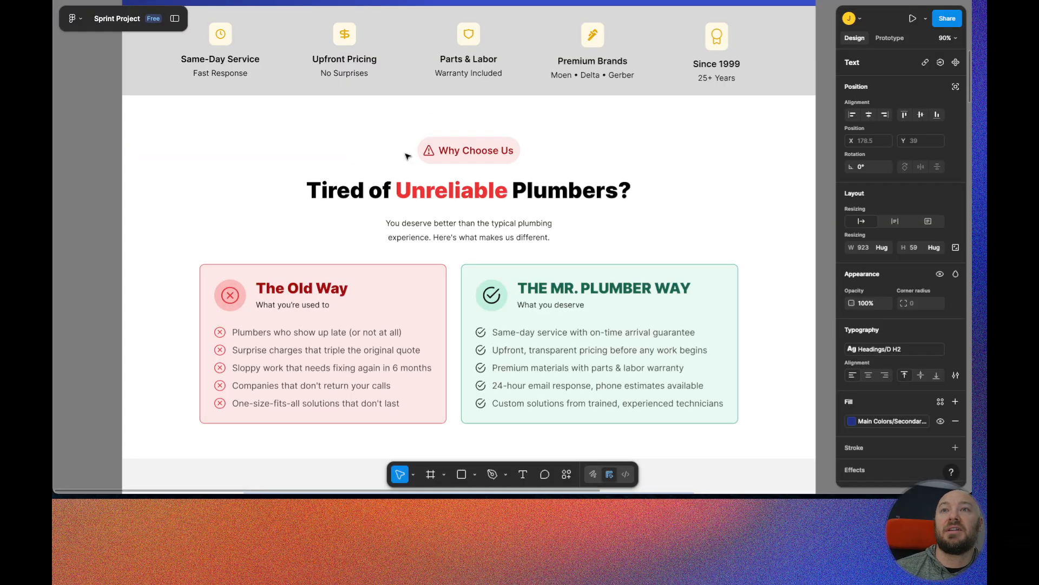
- Look over the Get Your Free Quote section below the Why Choose Us section in the Figma design
{"action": "scroll", "coordinate": [406, 146], "scroll_direction": "down", "scroll_amount": 8}
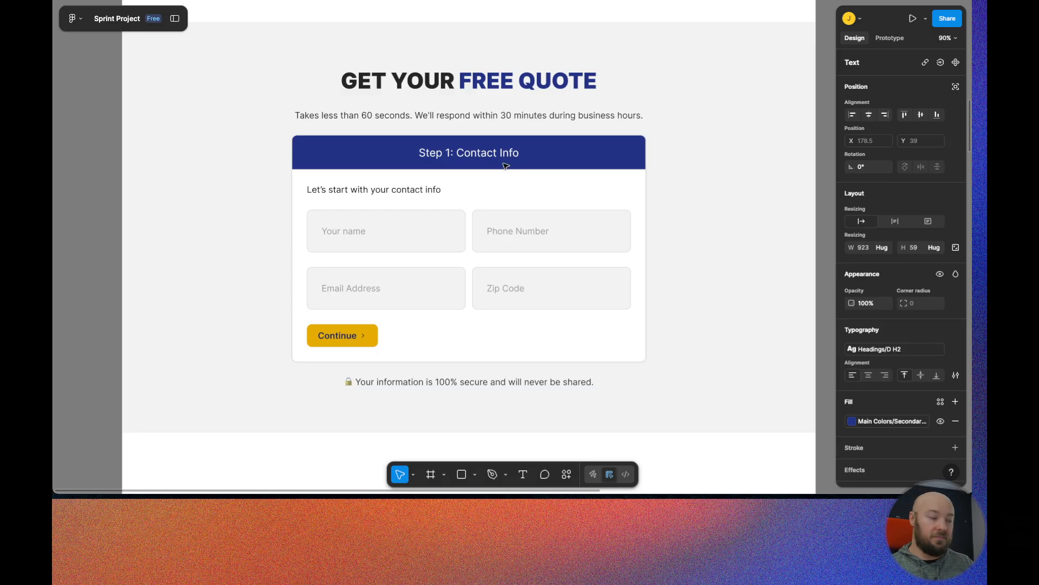
{"action": "scroll", "coordinate": [514, 189], "scroll_direction": "up", "scroll_amount": 2}
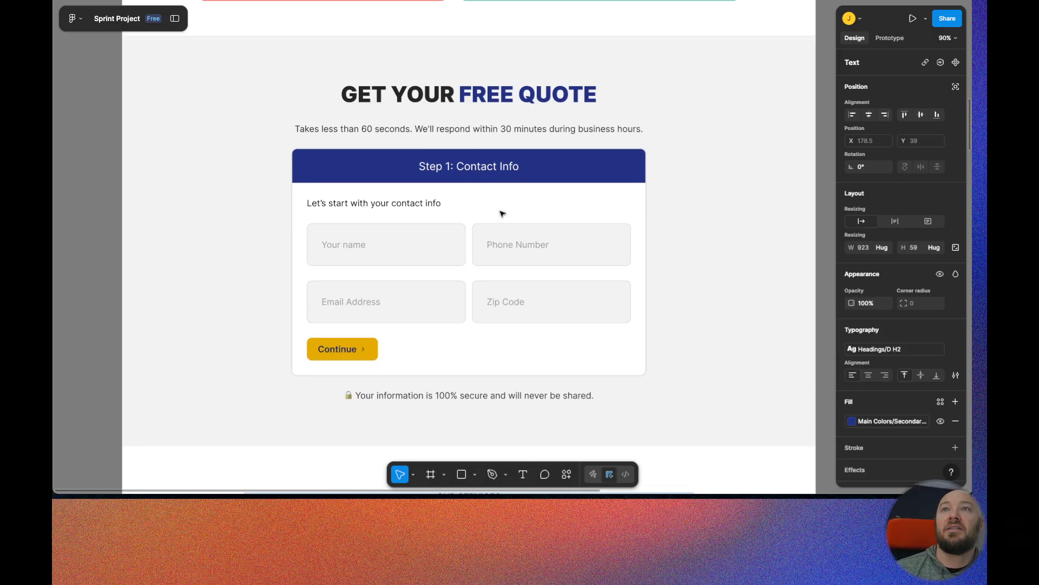